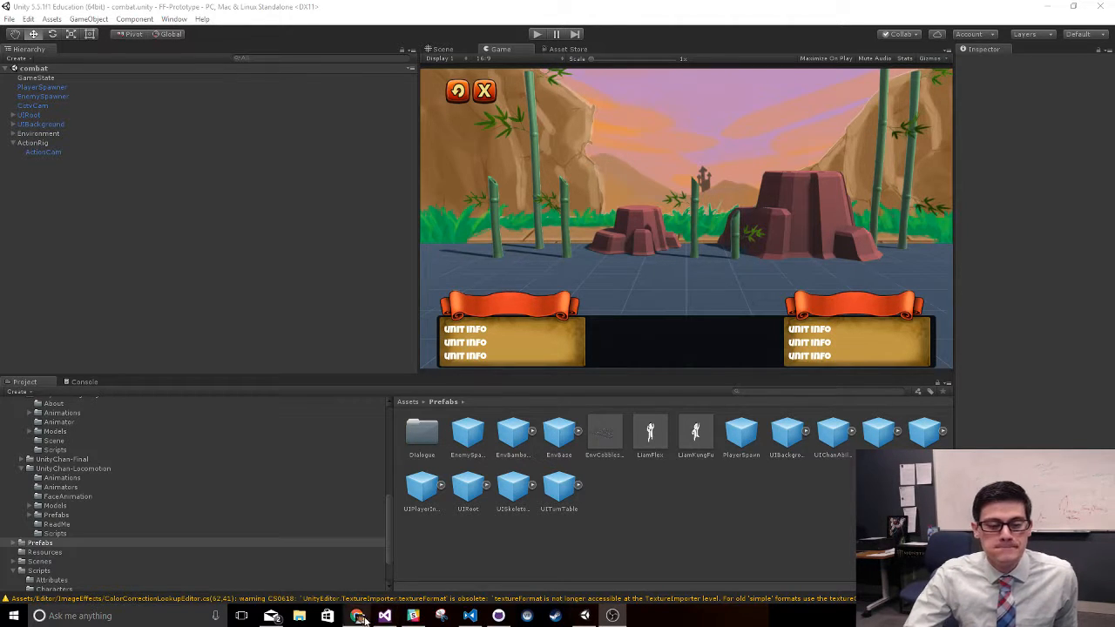
- Play-test the combat scene by using the ninja's Attack ability on the skeleton, and stop the game
mouse_move(363, 618)
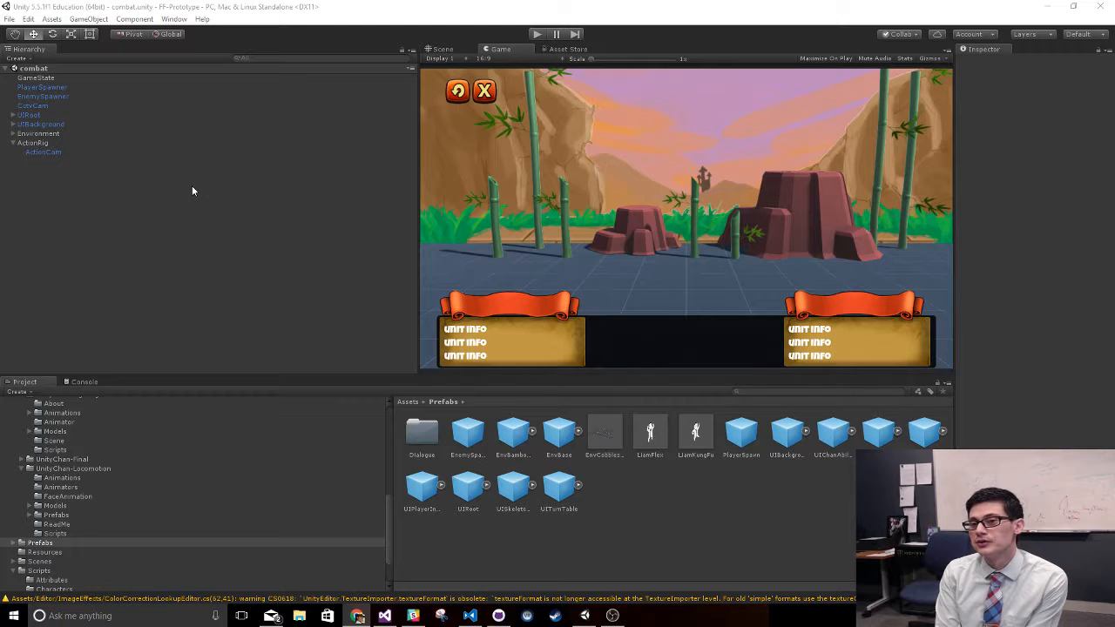
click(283, 263)
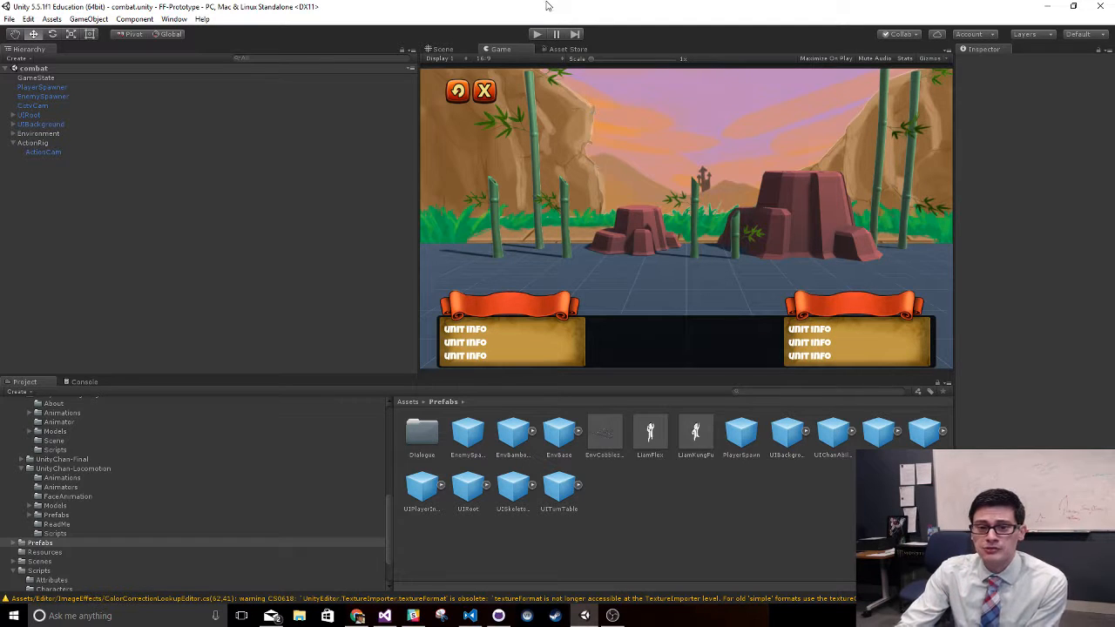
click(538, 34)
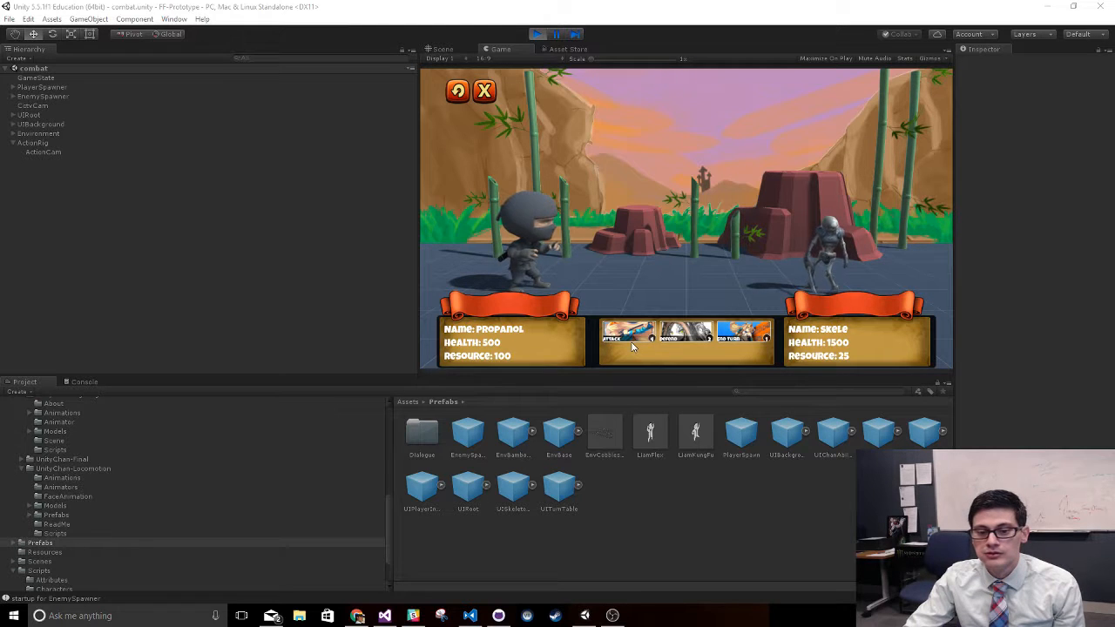
click(629, 336)
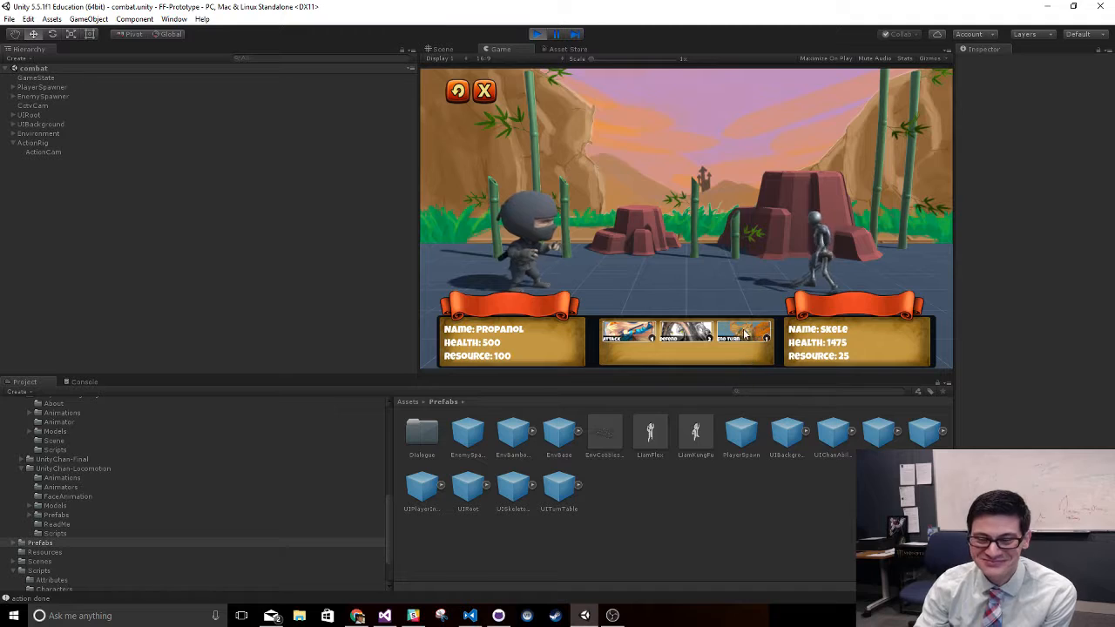
click(537, 33)
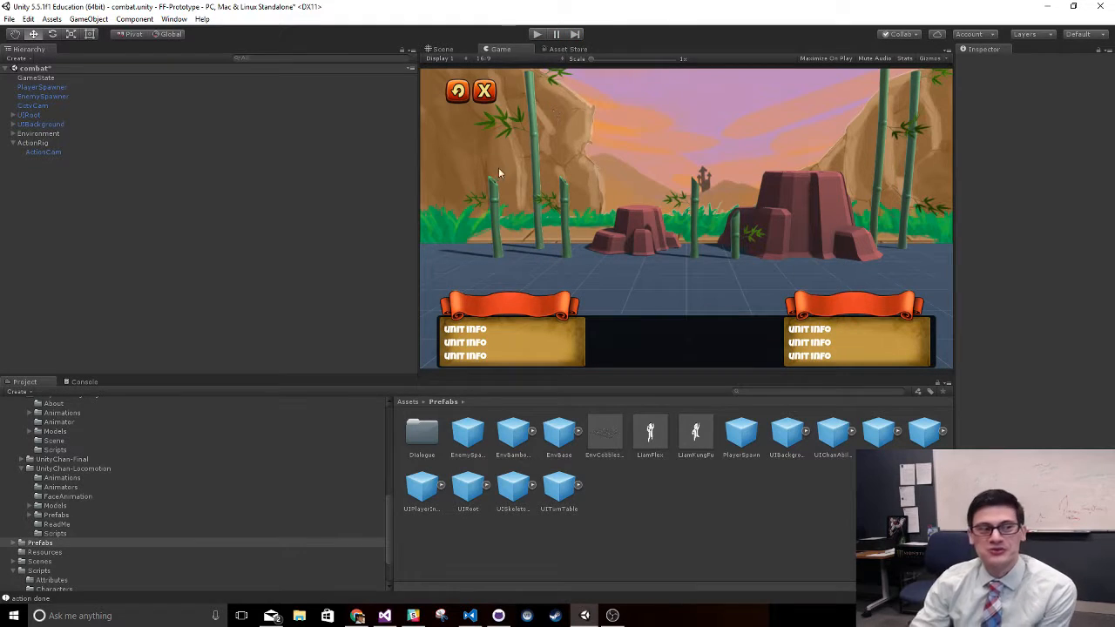
- Switch to the Gliffy diagram in Chrome and review the idle, run, kick and foot at head flow with its attached events
click(357, 616)
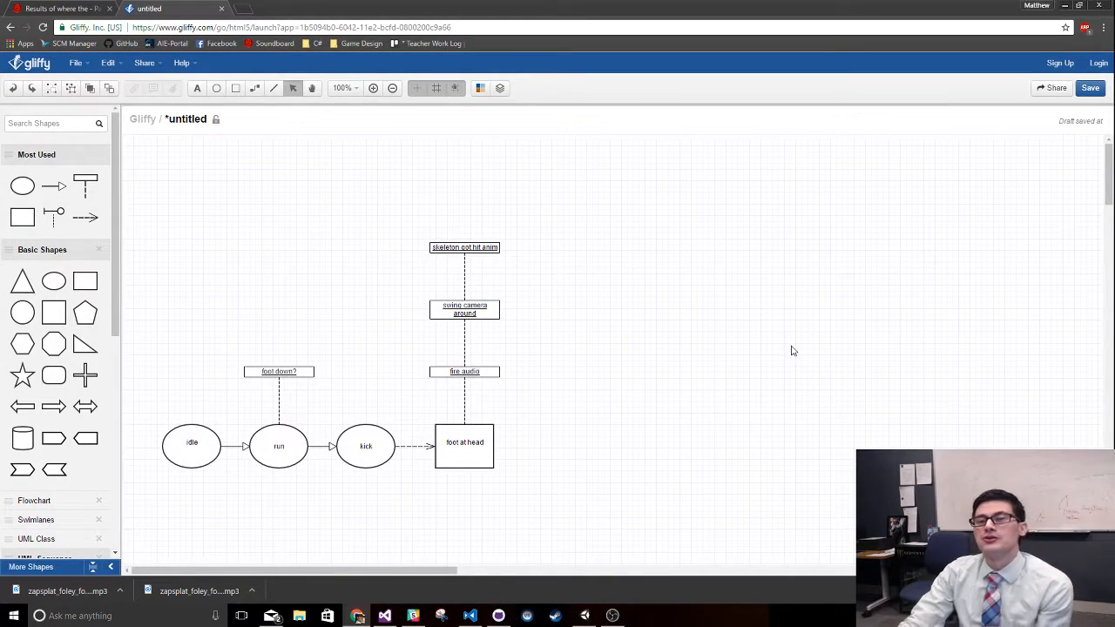
ctrl+scroll(701, 424, up, 2)
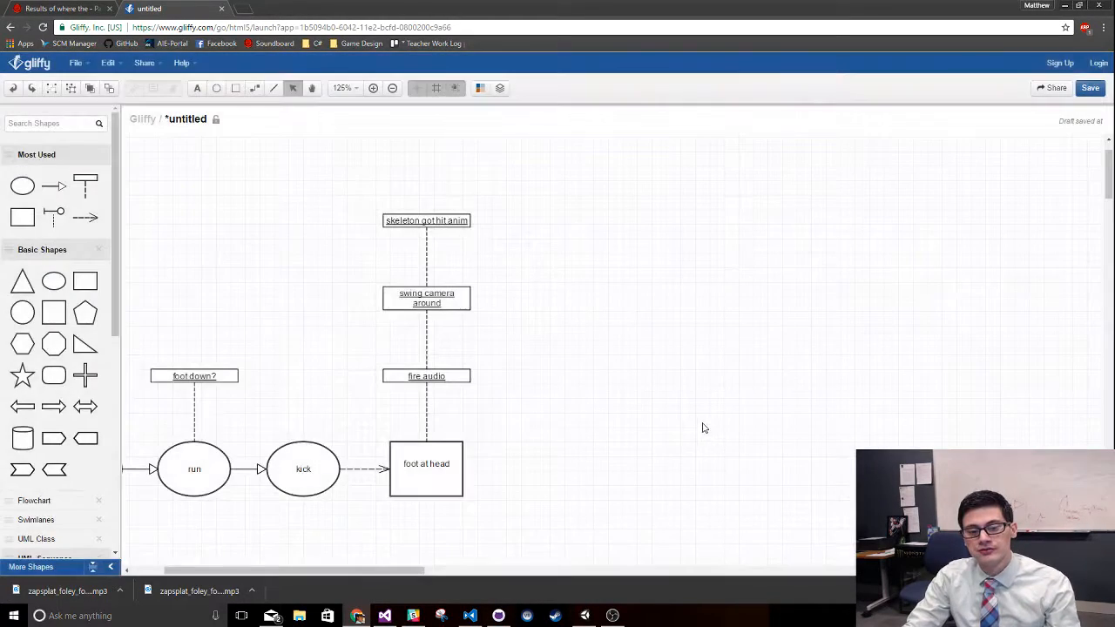
drag(350, 572, 296, 570)
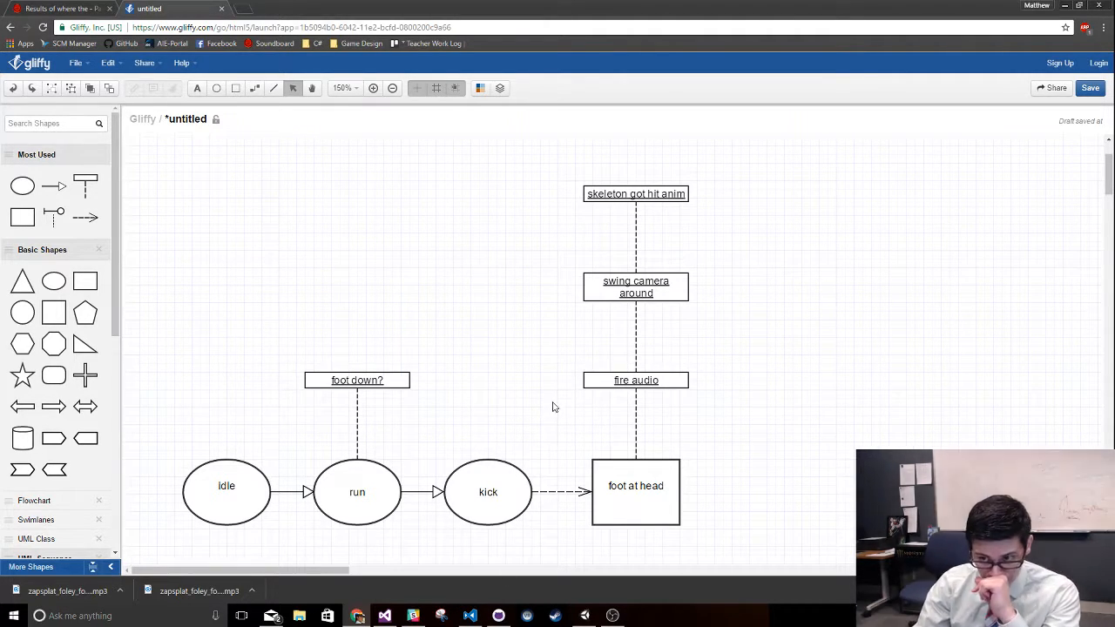
- Switch back to Unity, select the PlayerSpawner object and widen the area showing its properties
click(584, 615)
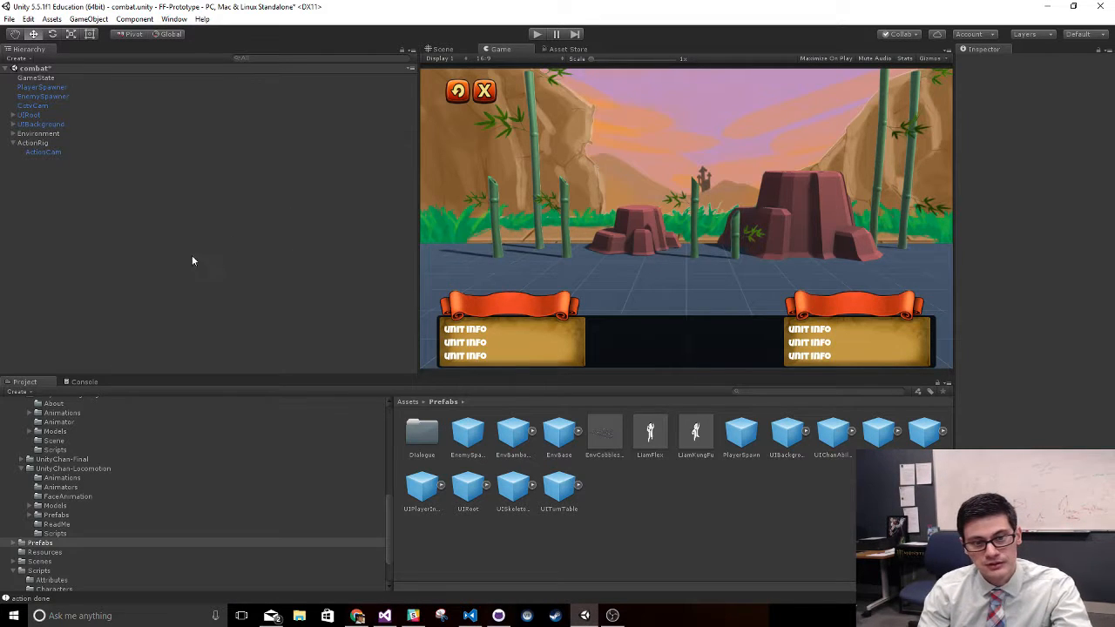
click(41, 87)
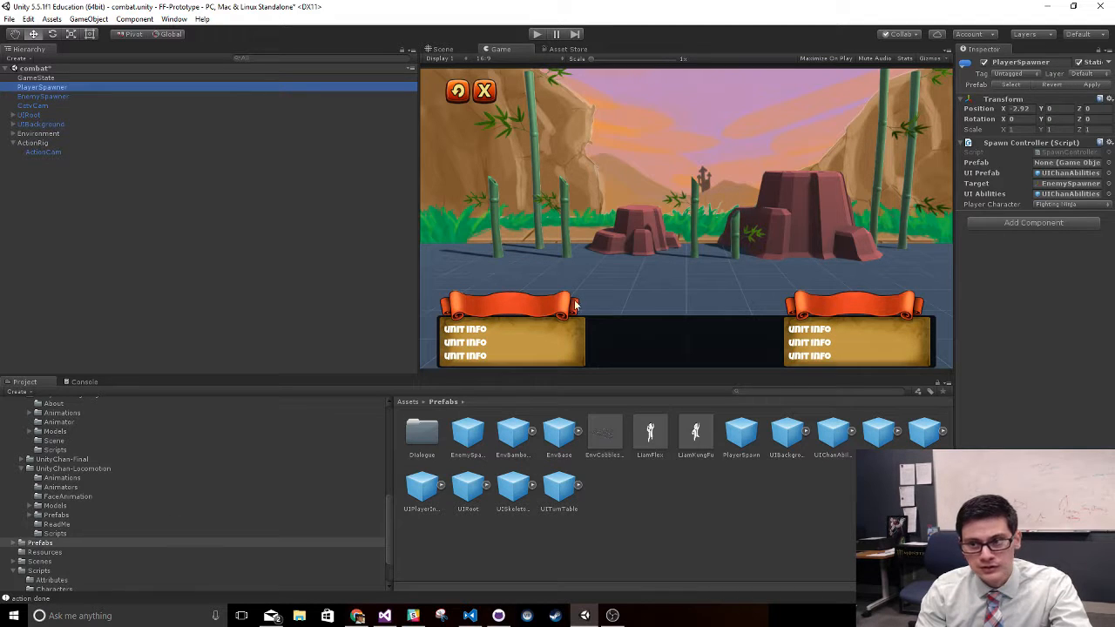
drag(955, 177, 803, 169)
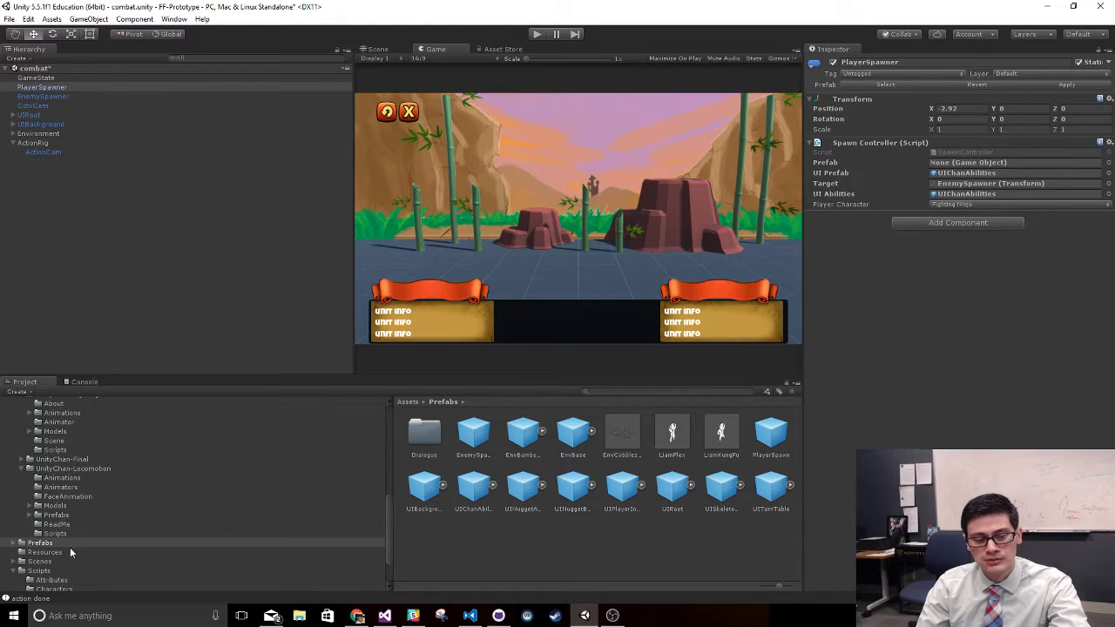
- Find the run animation in the UnityChan-Fighting model's Animations folder and open its import settings
click(39, 561)
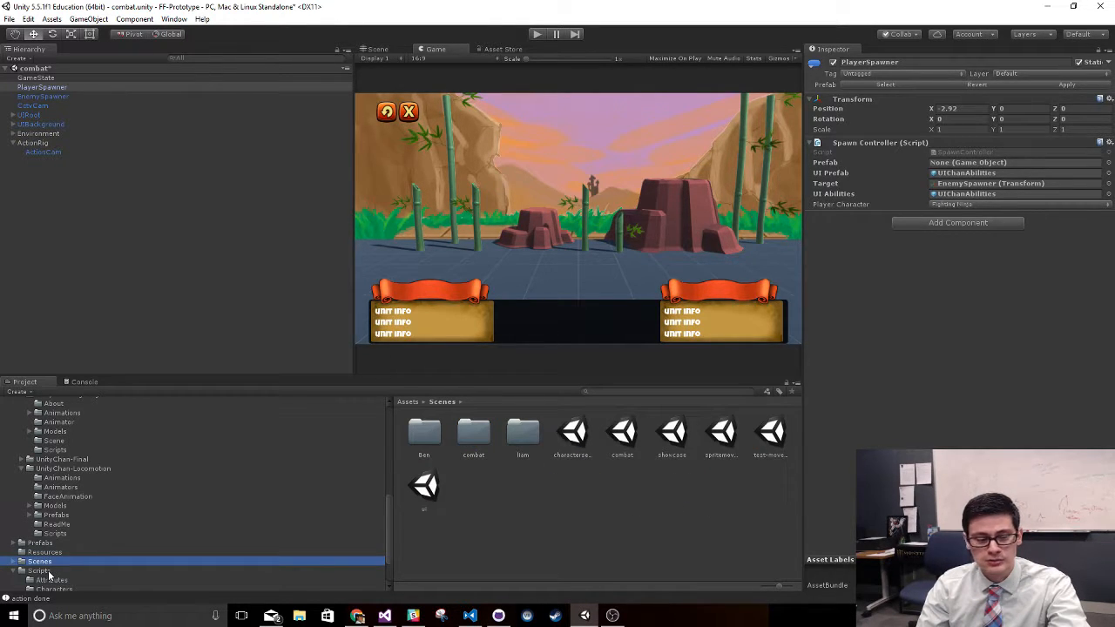
click(39, 571)
click(12, 572)
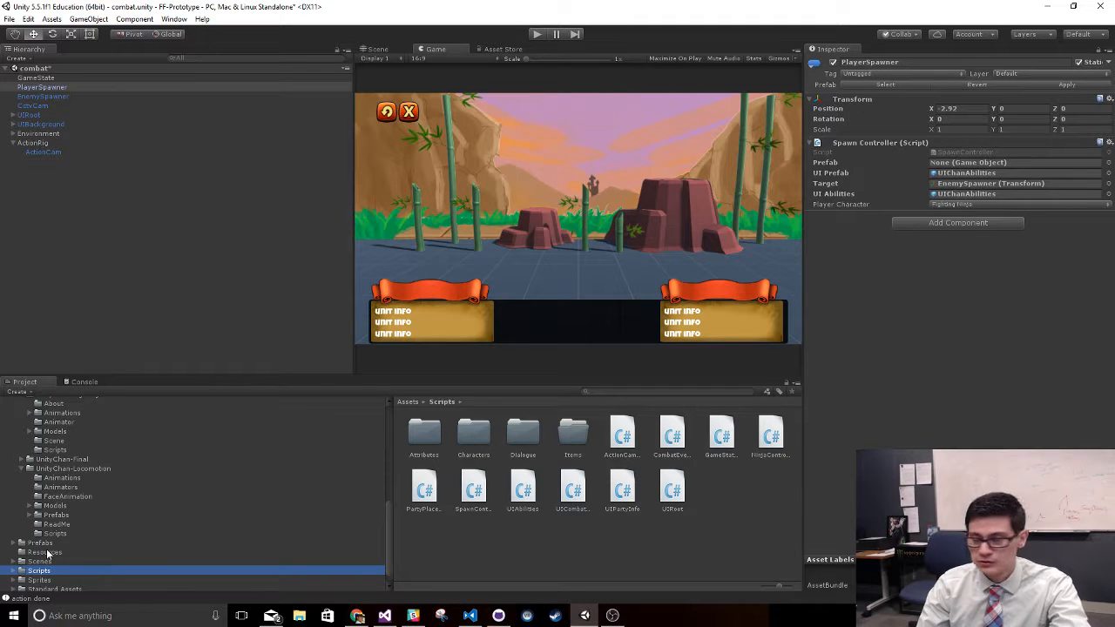
click(47, 553)
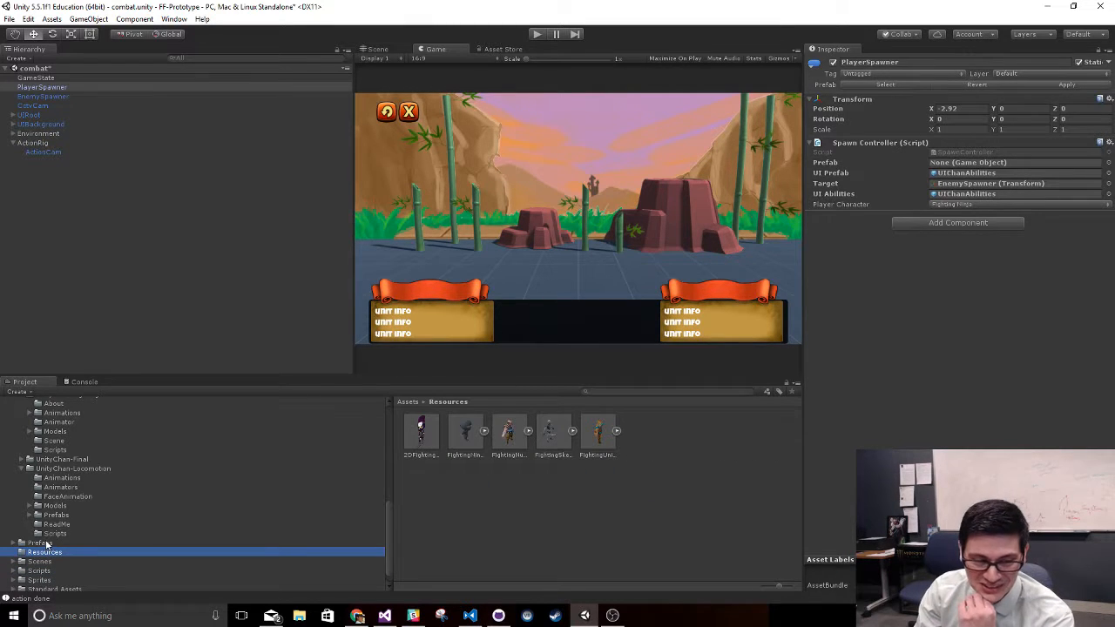
click(79, 469)
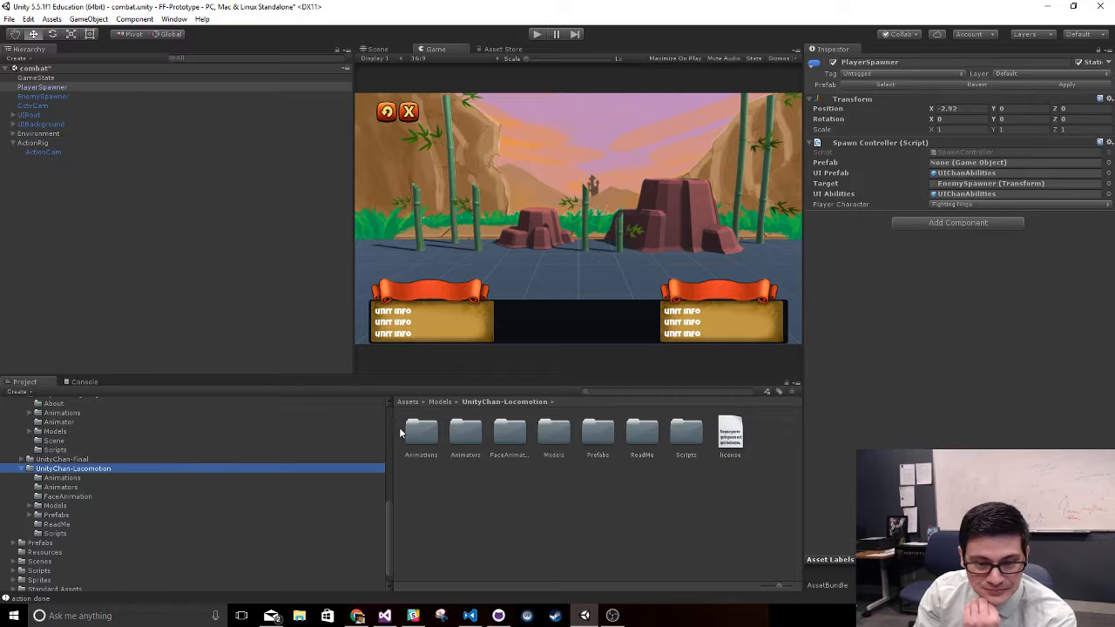
double_click(420, 434)
click(58, 460)
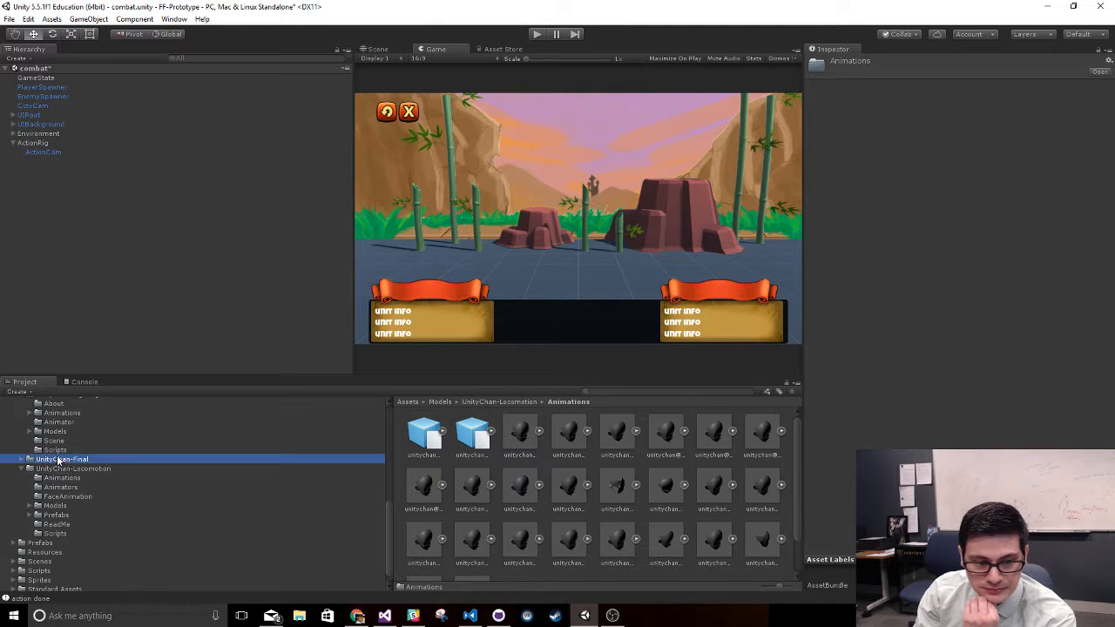
click(68, 412)
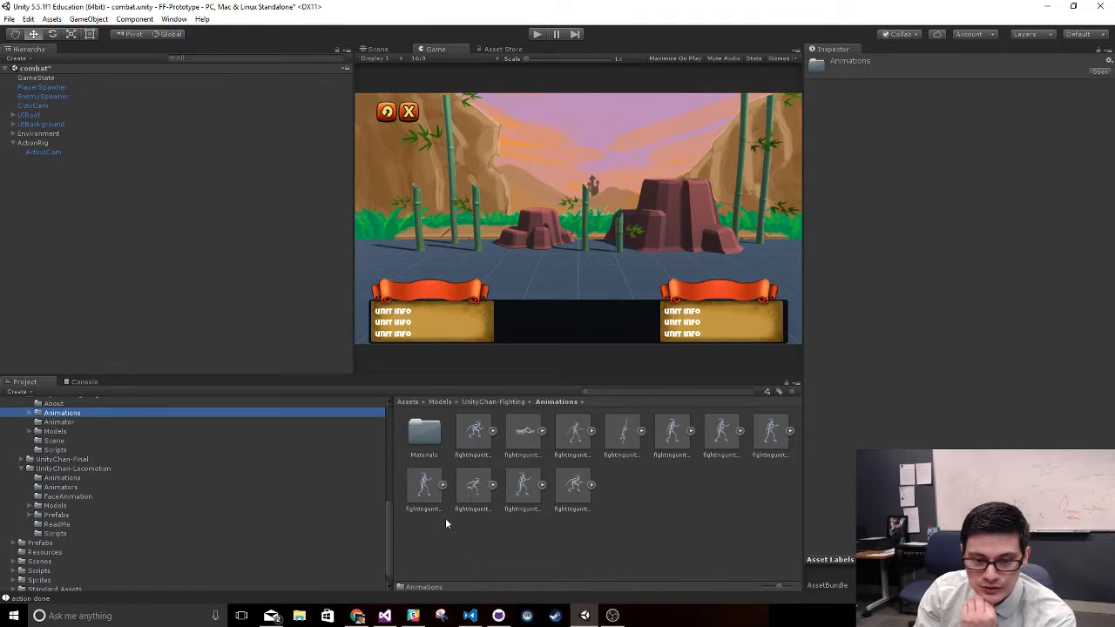
click(475, 486)
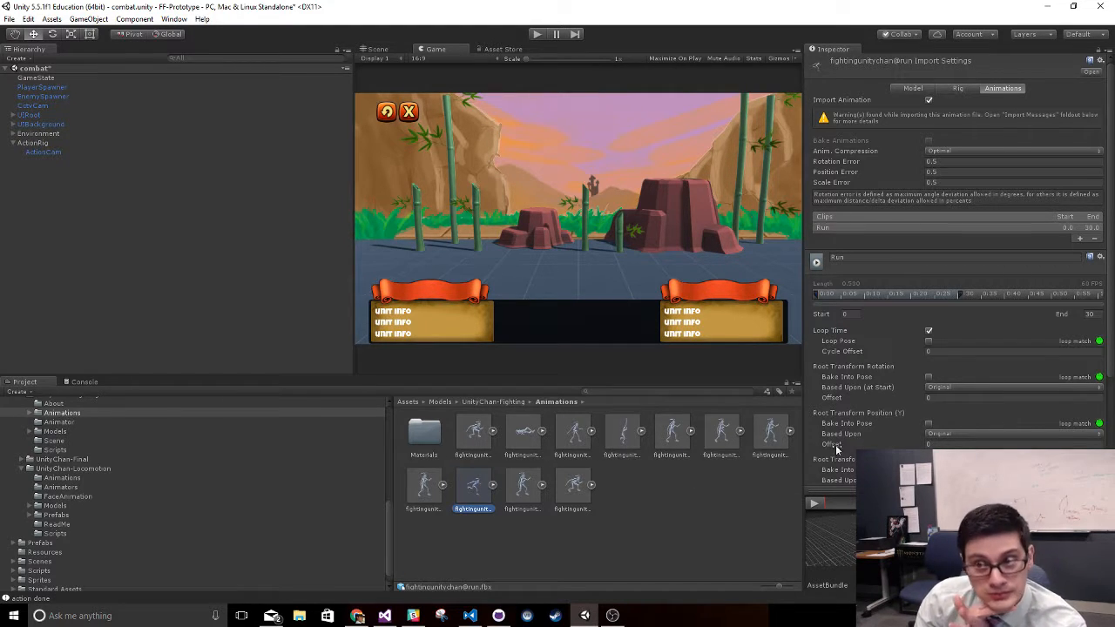
- Play and pause the run animation in an enlarged preview, and look through its clip settings
drag(947, 494, 946, 239)
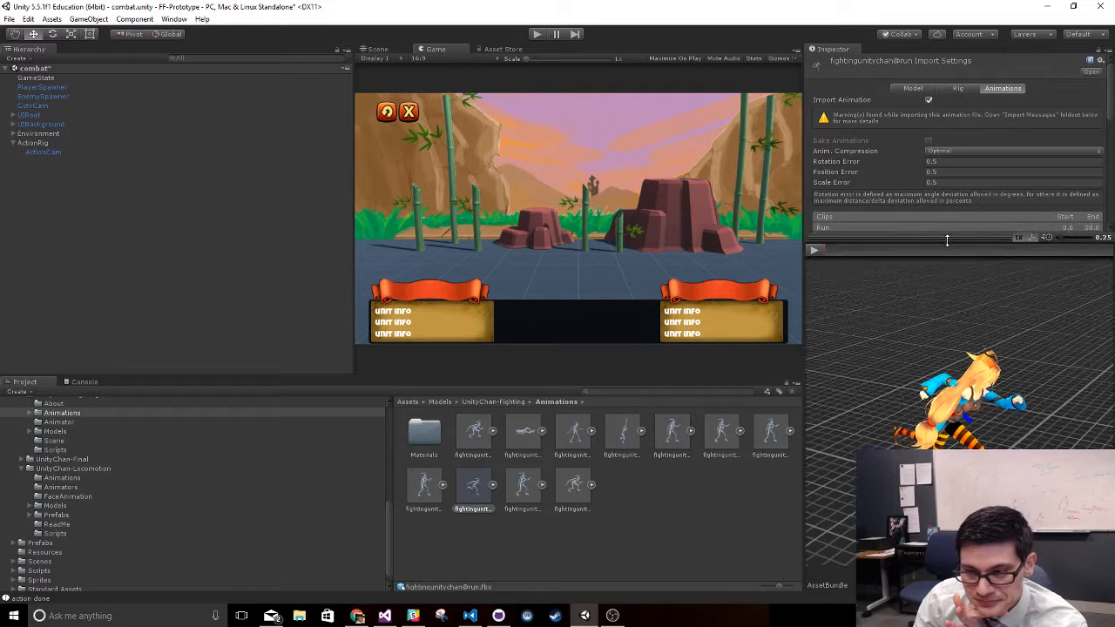
click(813, 251)
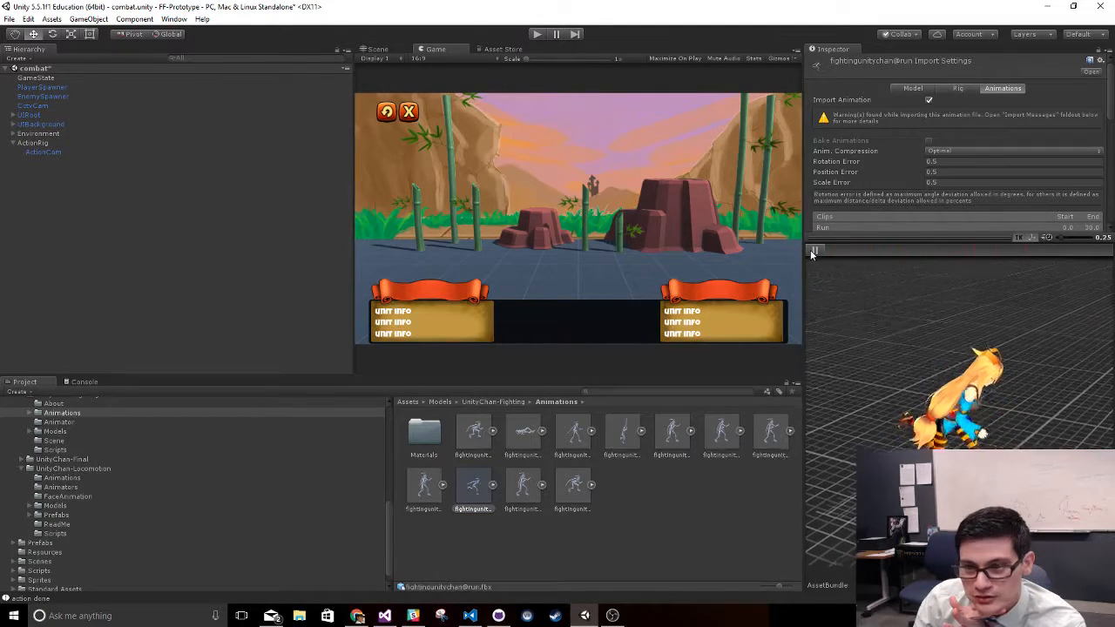
drag(897, 238, 911, 404)
scroll(911, 373, down, 5)
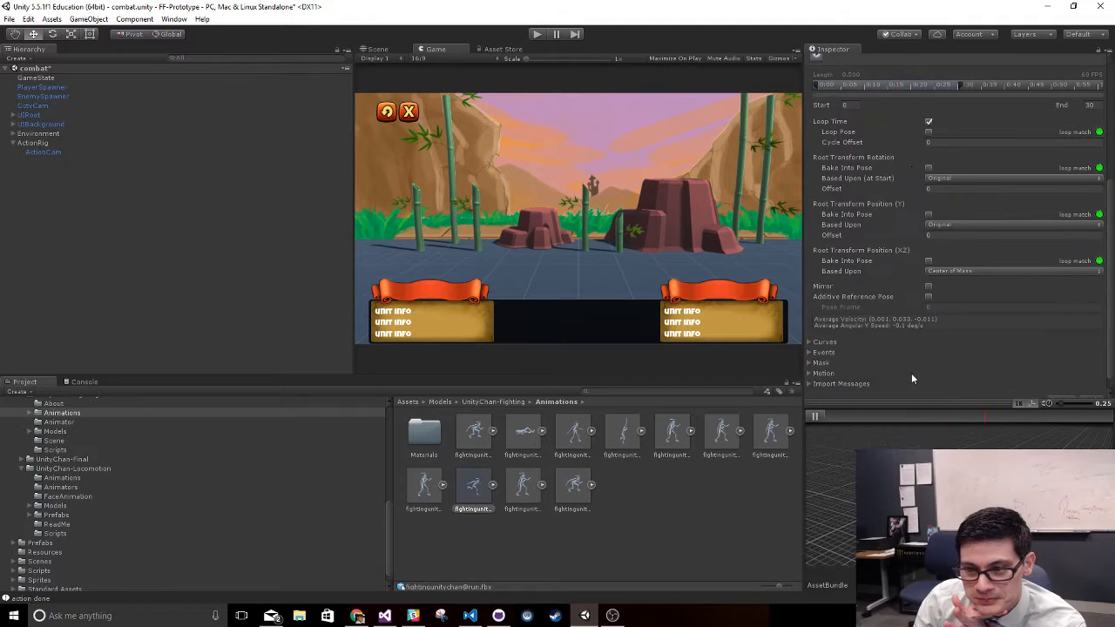
click(815, 415)
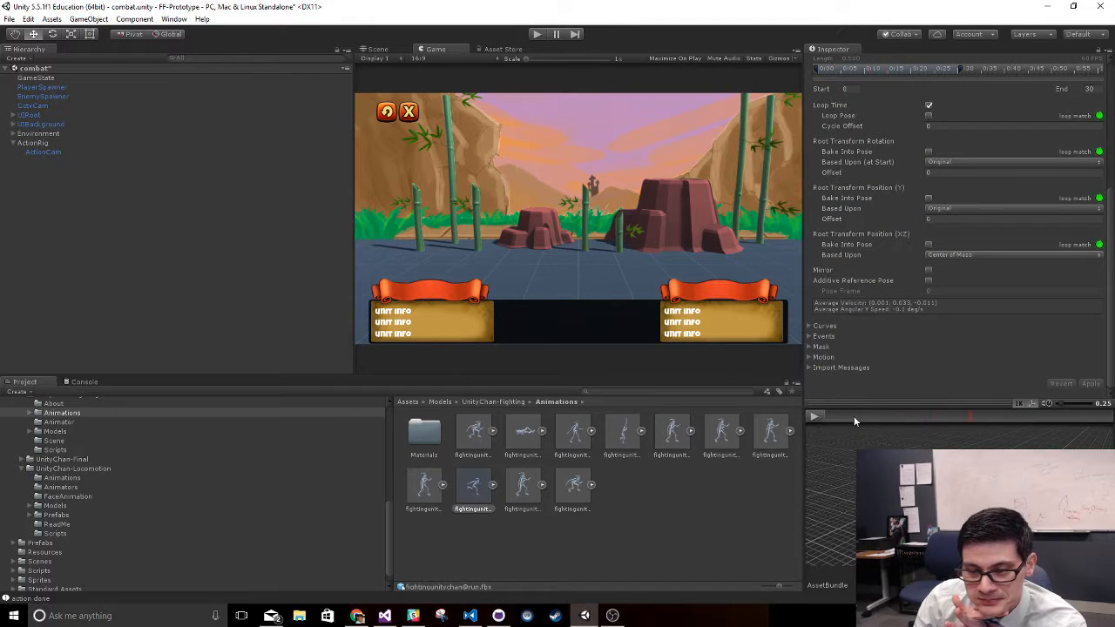
drag(922, 405, 937, 230)
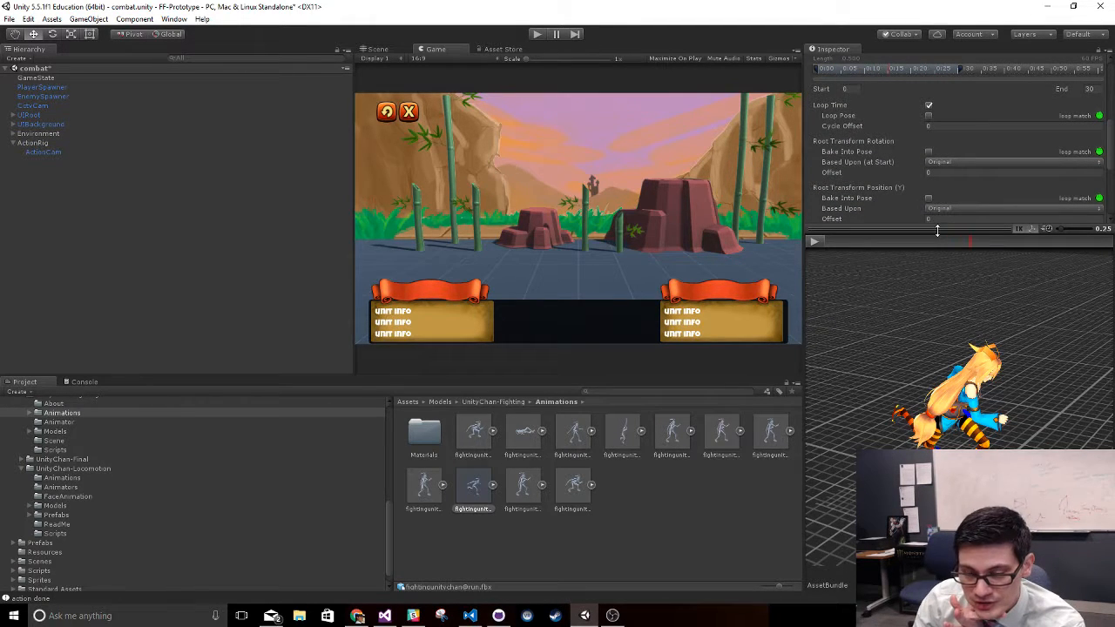
scroll(926, 189, down, 4)
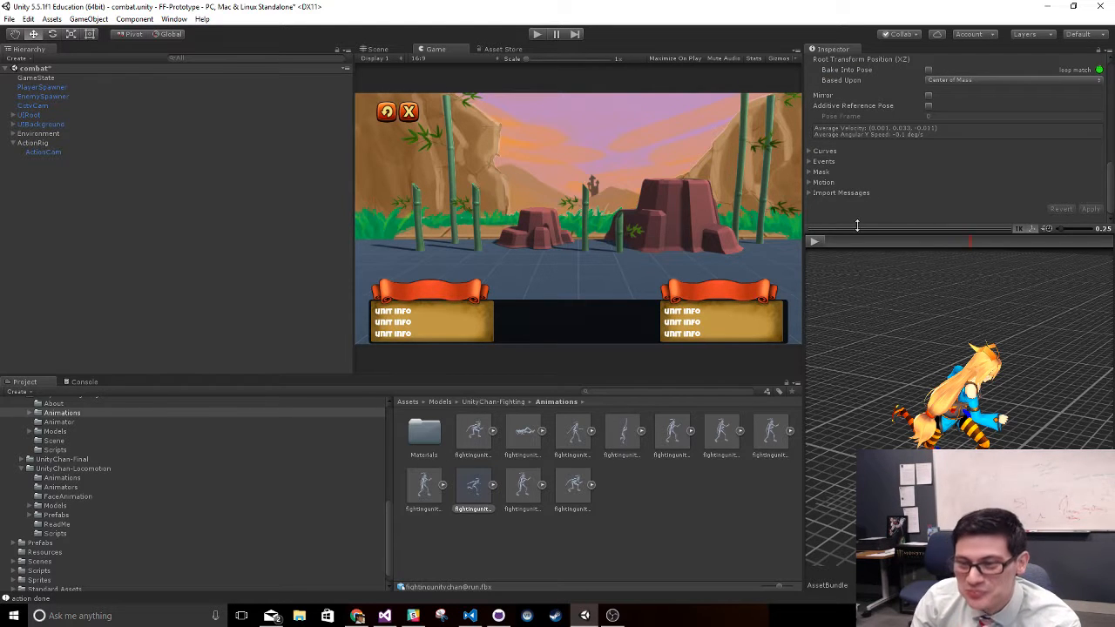
- Replay the run animation preview at a speed of 0.10 and pause it
click(814, 243)
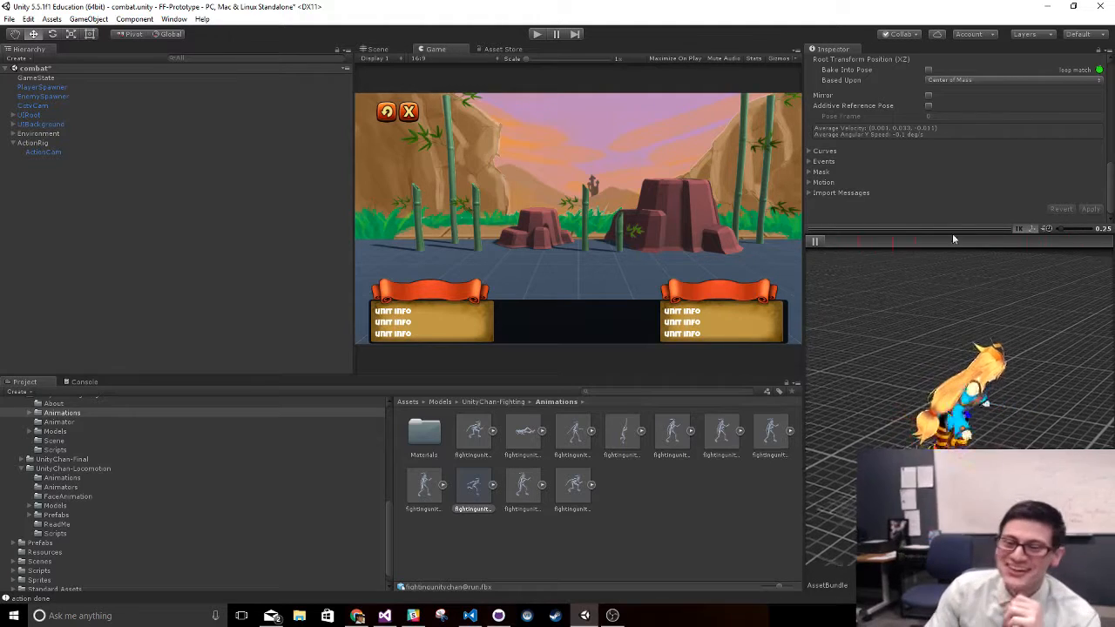
drag(950, 228, 950, 373)
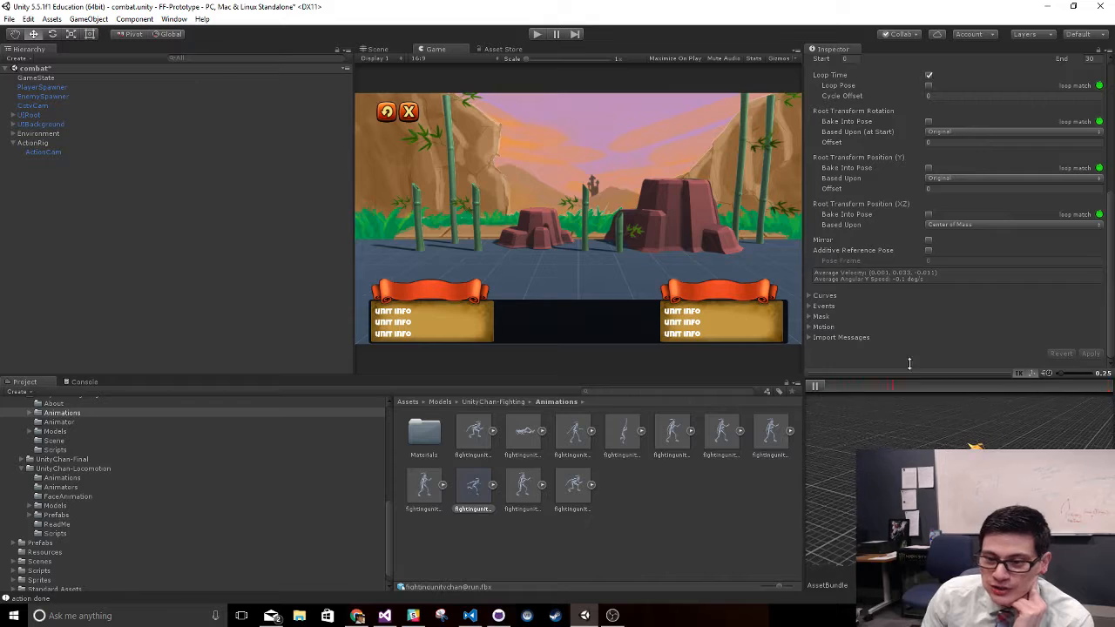
drag(904, 375, 904, 258)
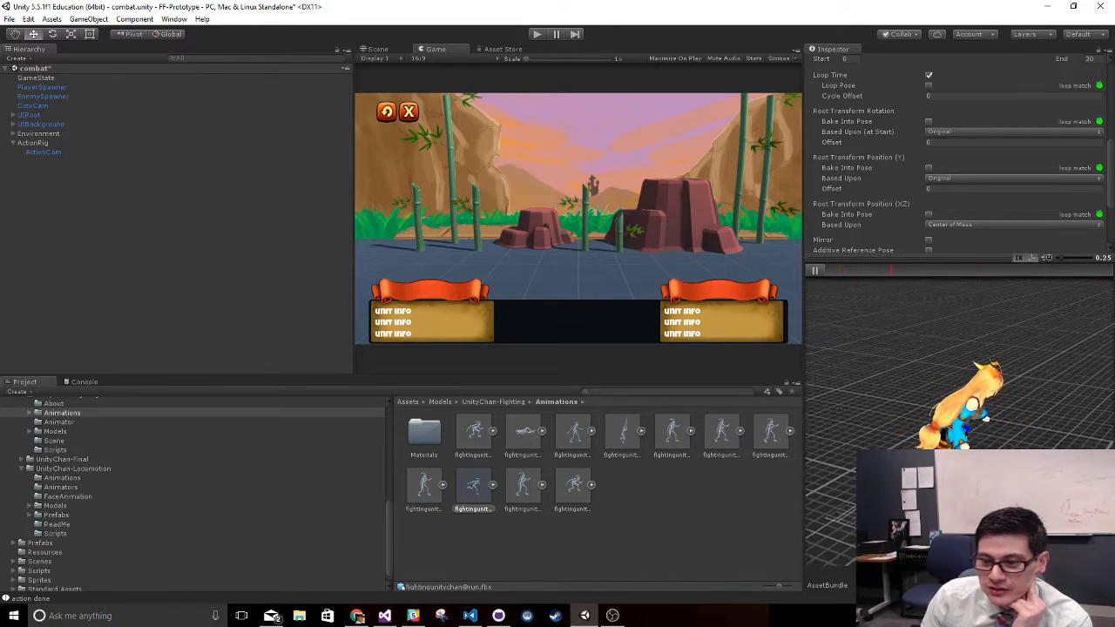
click(1058, 258)
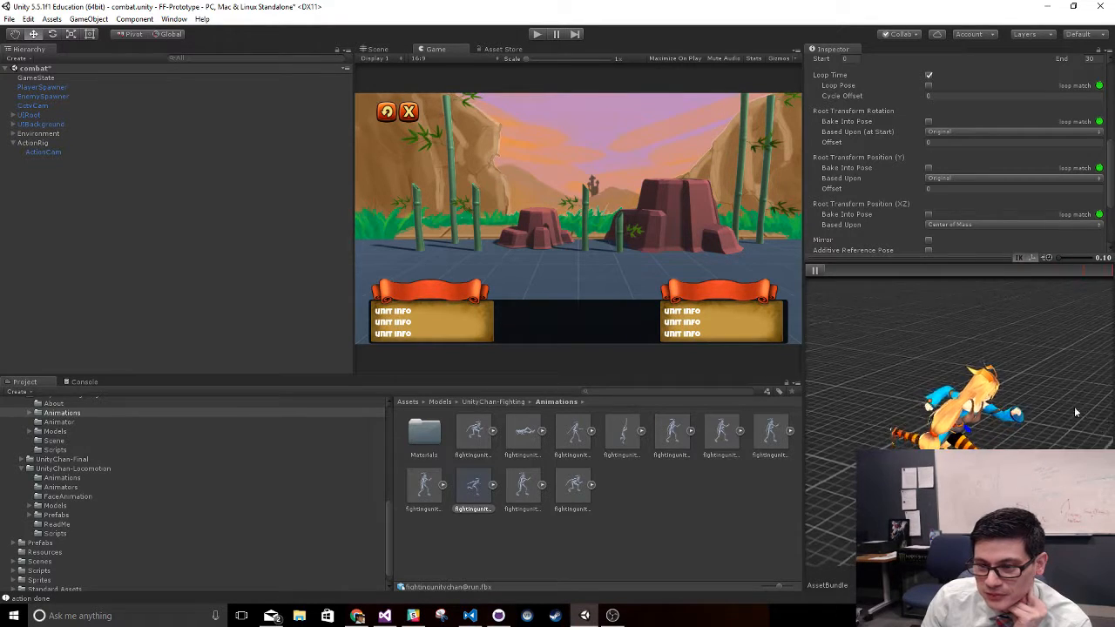
click(819, 269)
- Expand the Run clip's animation events and scrub the preview to the first event near the clip's start
drag(866, 258, 866, 471)
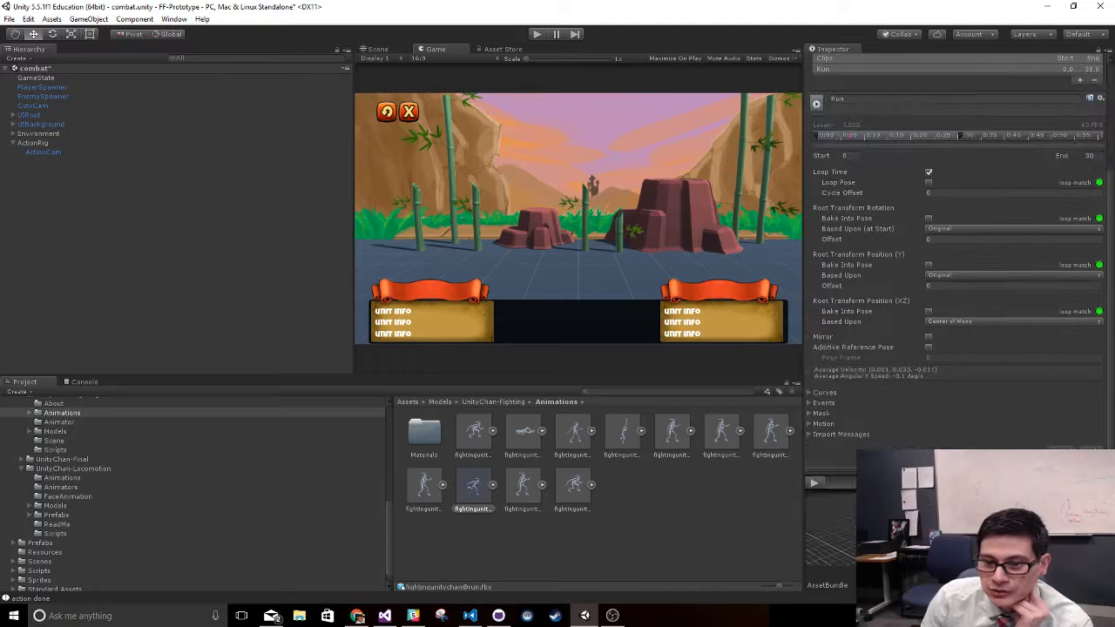
click(824, 403)
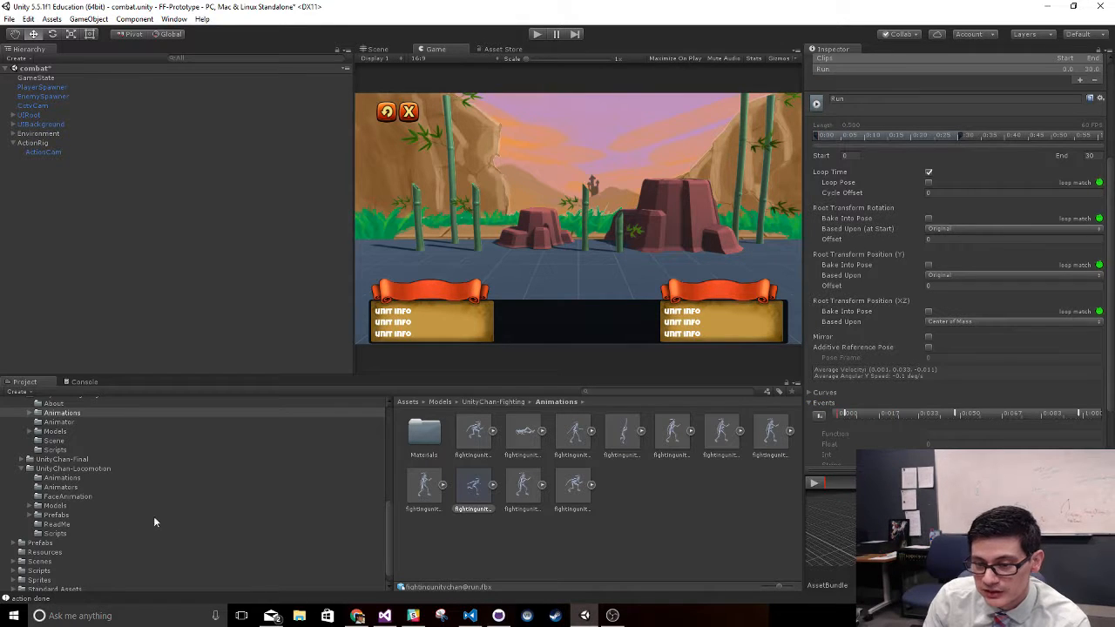
drag(919, 473, 919, 366)
scroll(925, 308, down, 5)
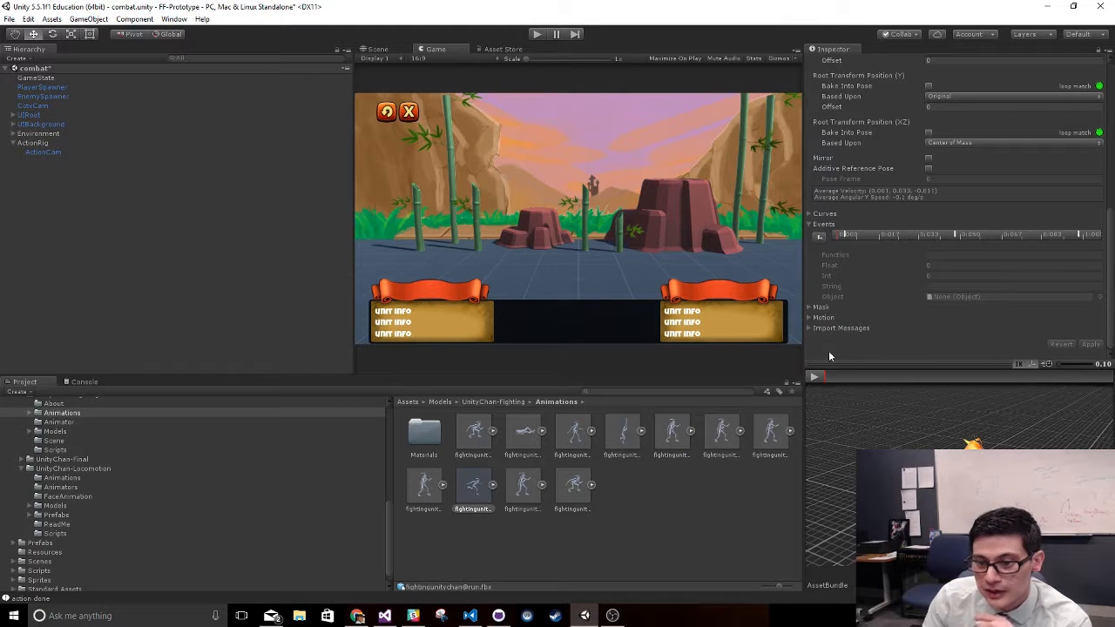
click(819, 377)
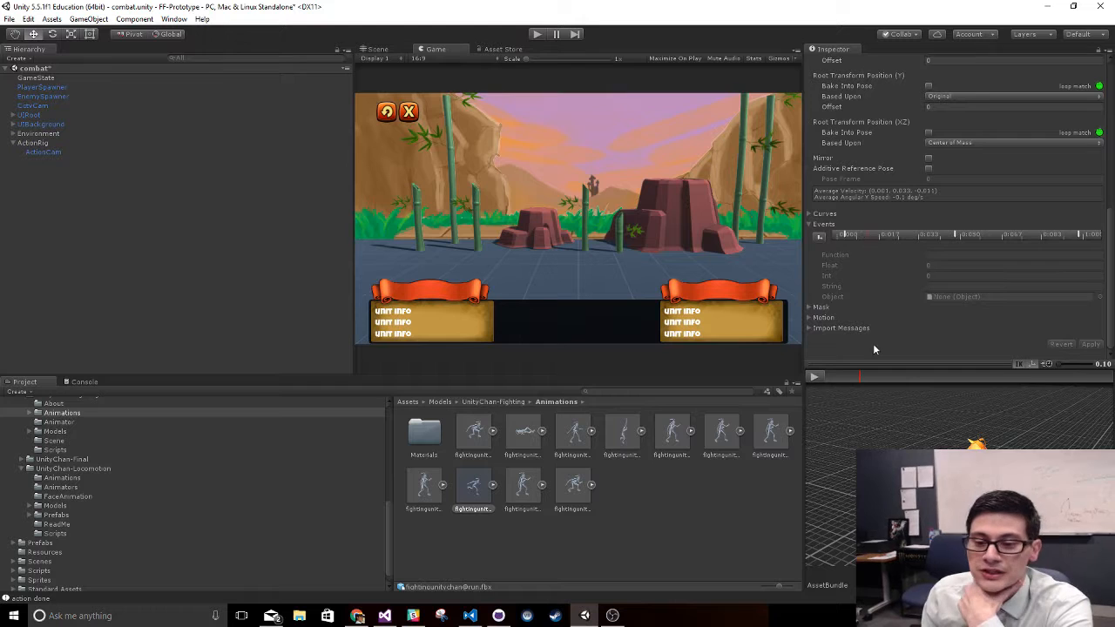
click(851, 379)
drag(818, 372, 697, 391)
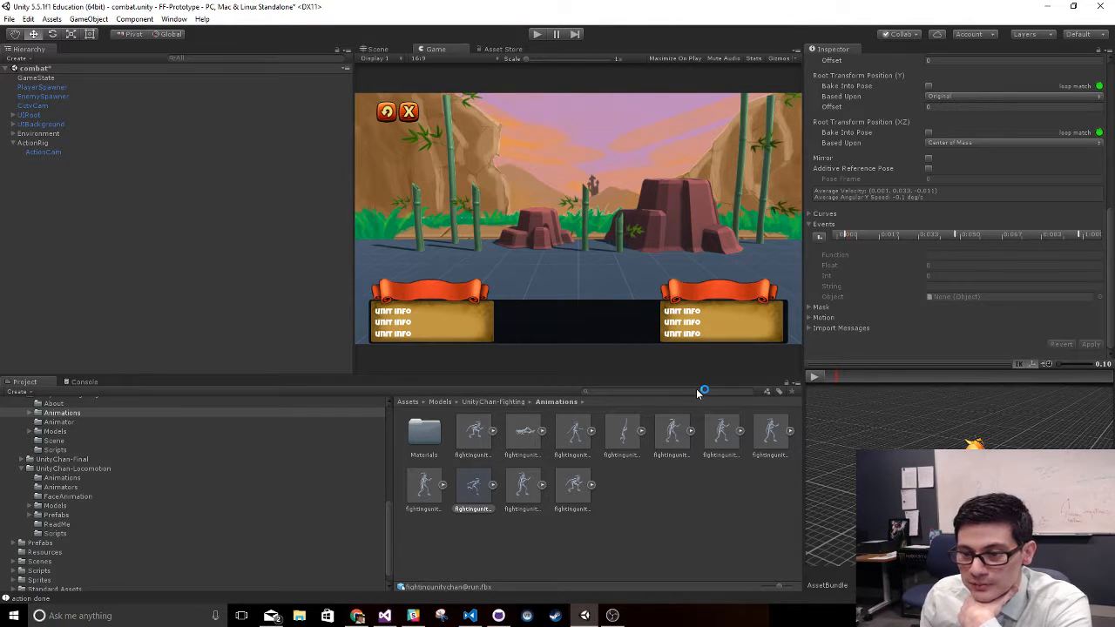
- Delete the three existing animation events from the Run clip's event timeline
right_click(845, 237)
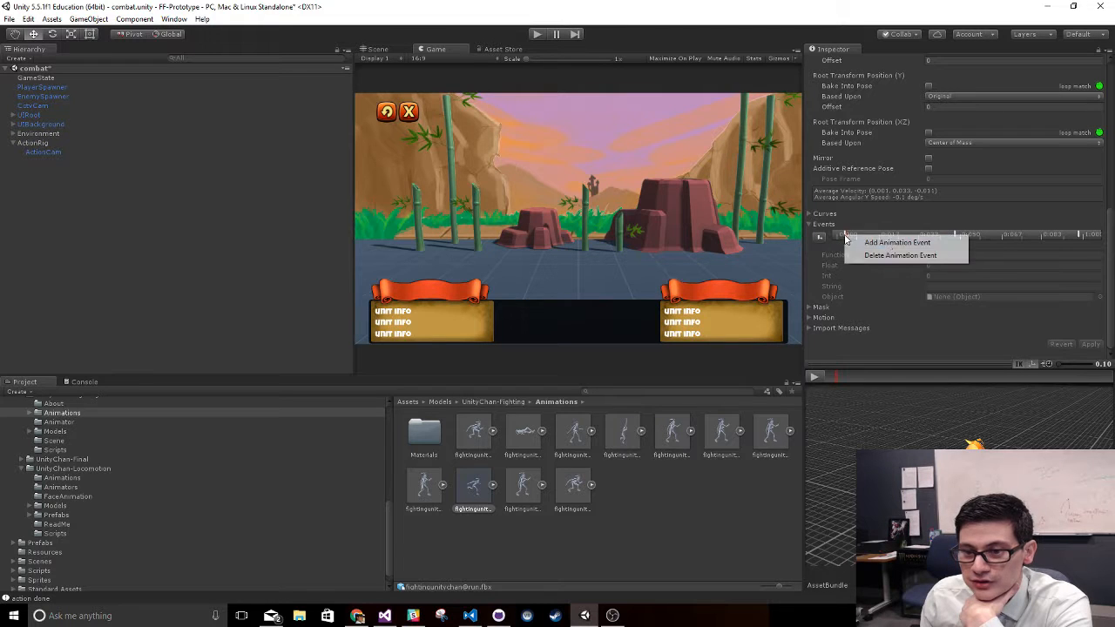
click(897, 251)
right_click(956, 233)
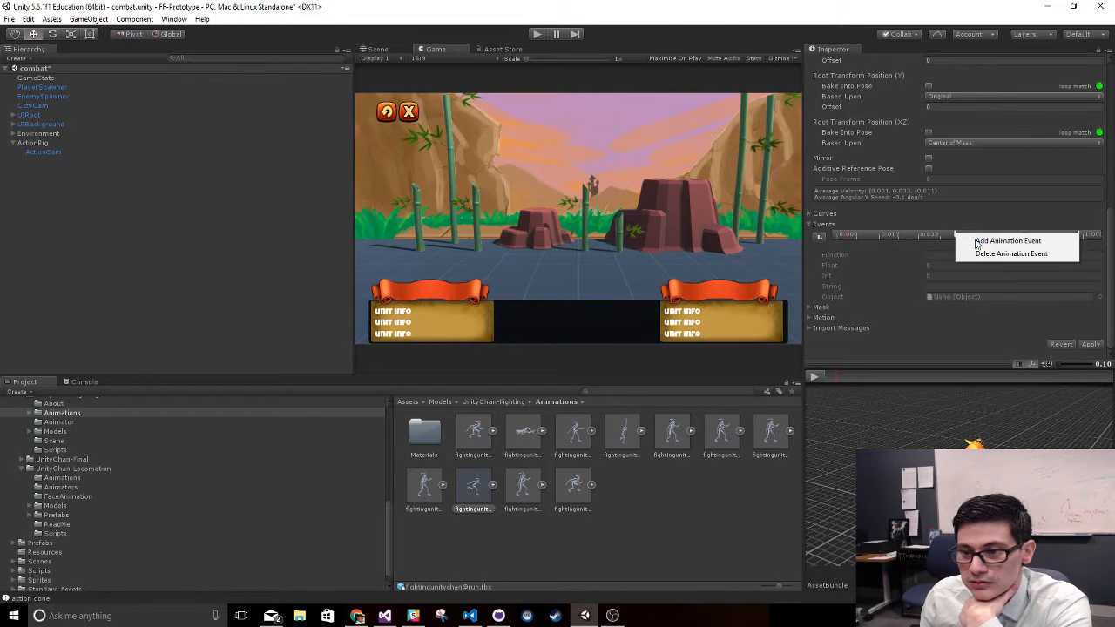
click(977, 252)
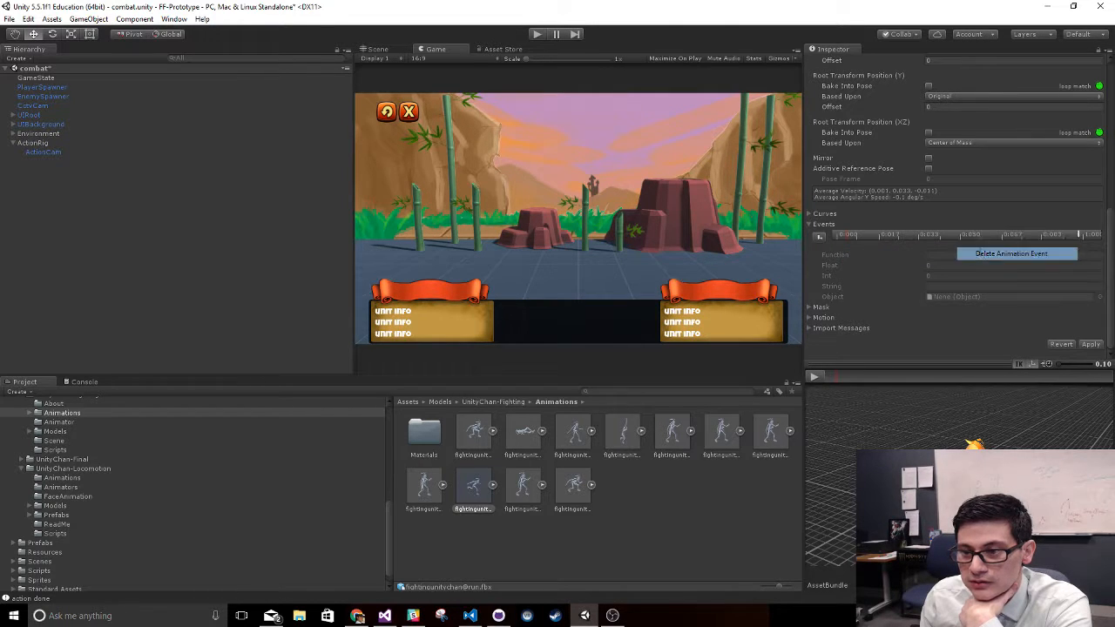
right_click(1080, 236)
click(988, 251)
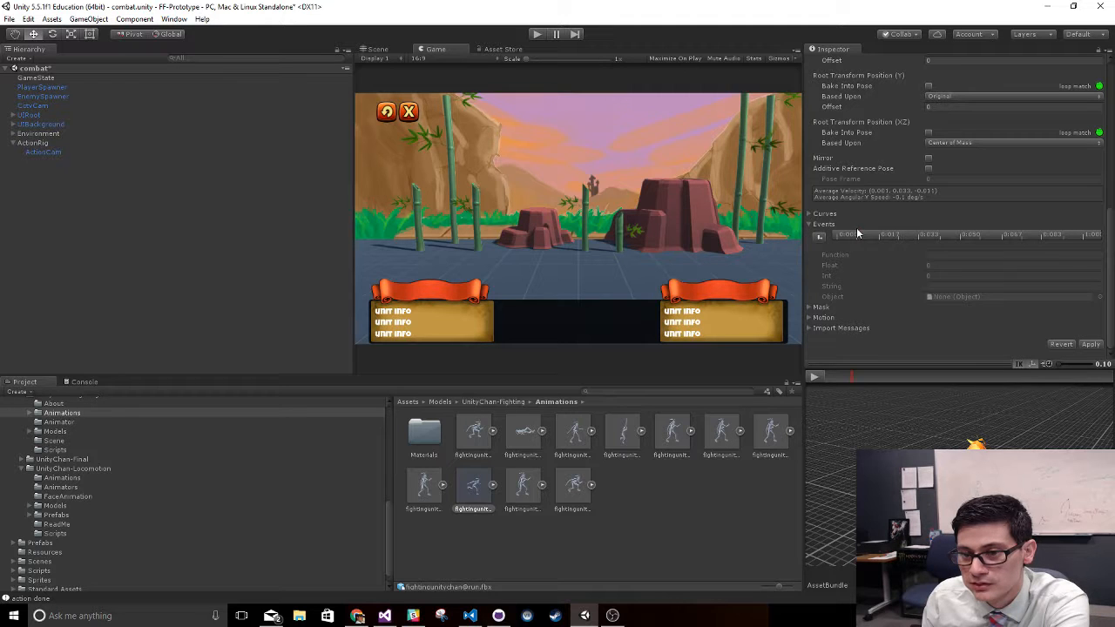
- Add an animation event shortly after the Run clip's start and set its function to FootDown
click(819, 236)
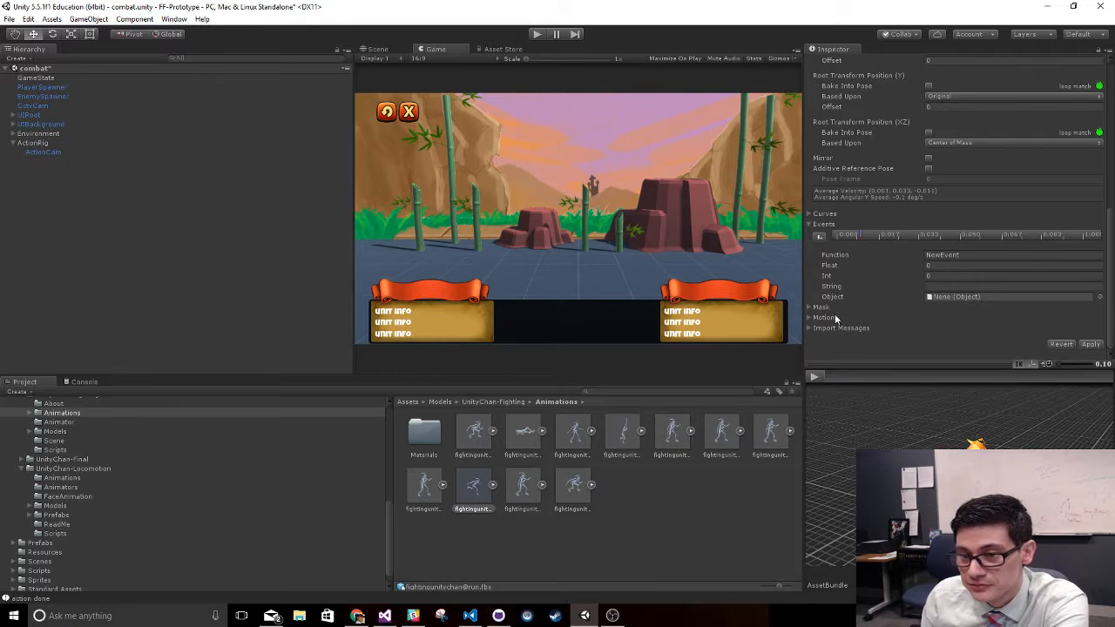
click(967, 259)
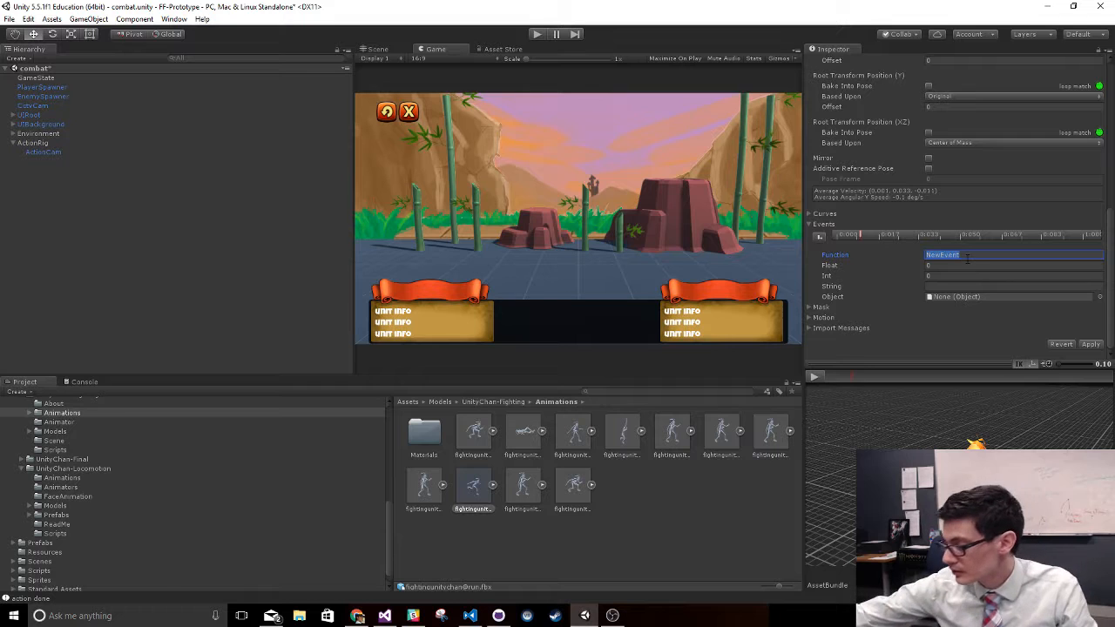
text(FootDown)
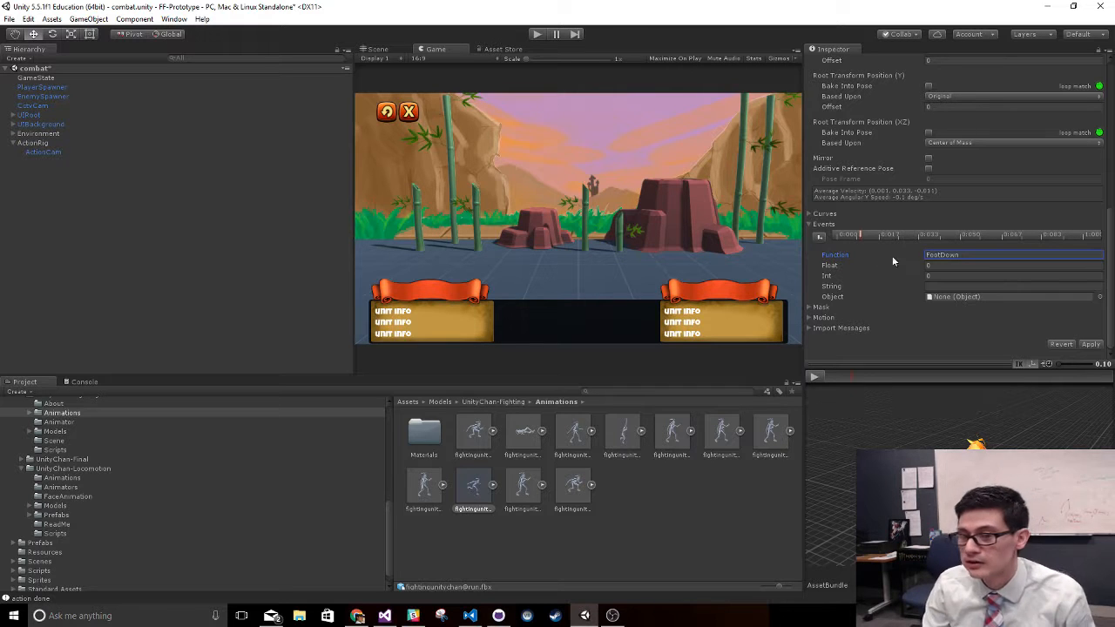
click(944, 237)
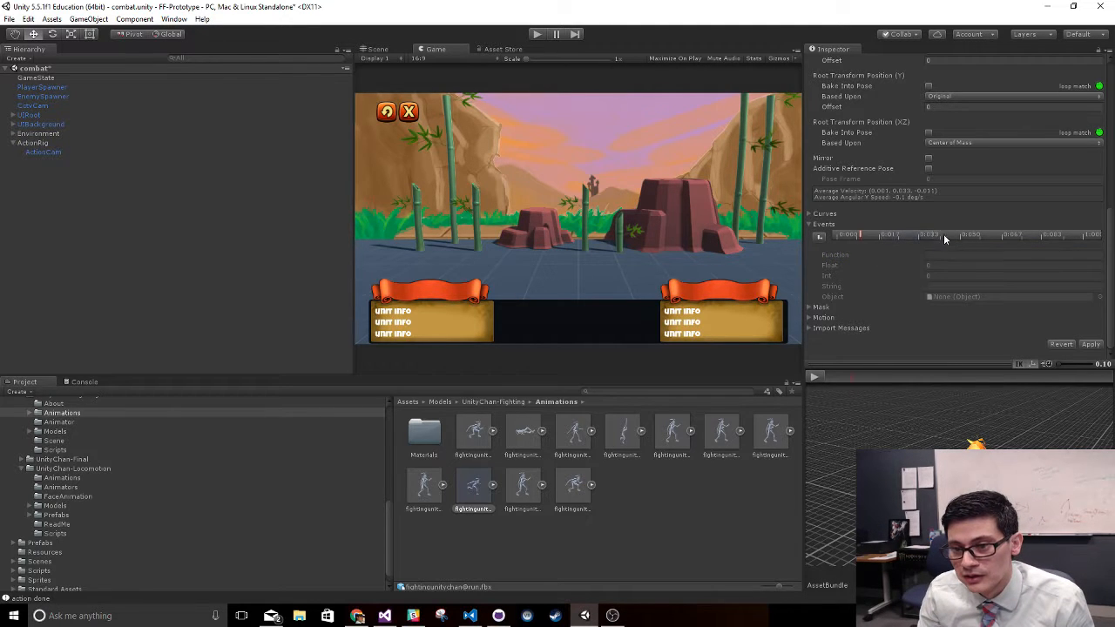
- Scrub to the next footfall near the middle of the Run clip and add an event there with the function FootDown
click(864, 378)
drag(955, 378, 734, 382)
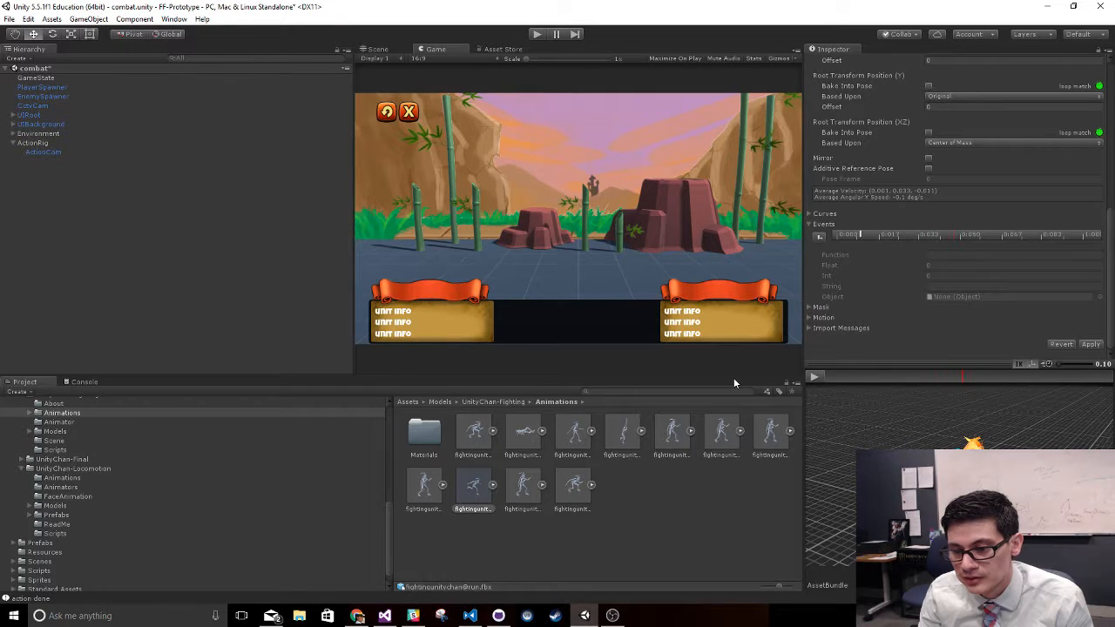
click(819, 237)
click(975, 254)
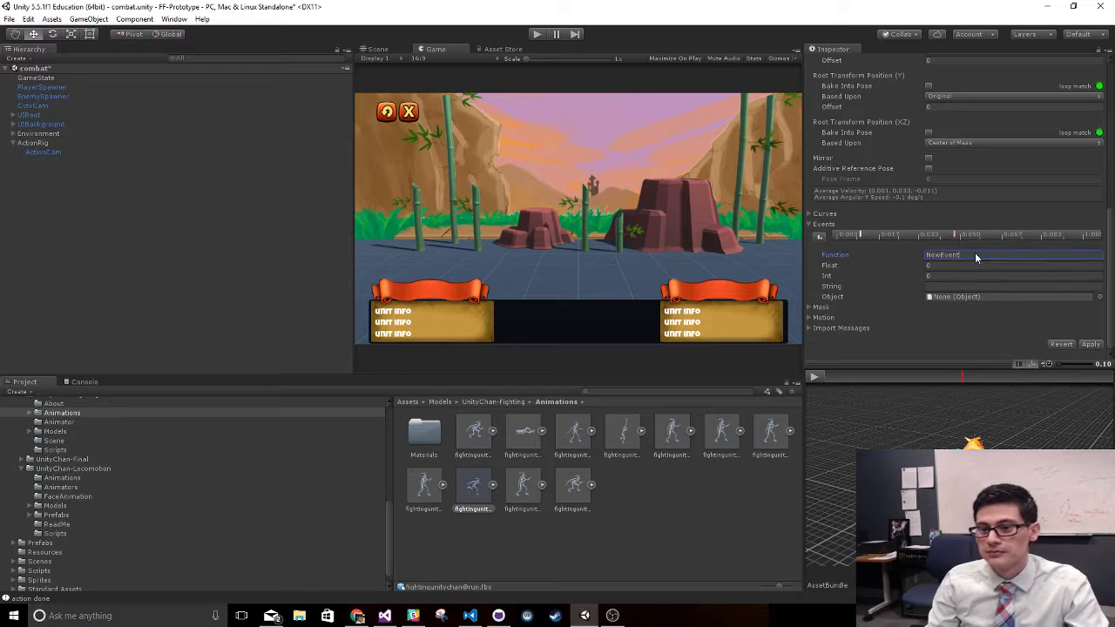
text(Foot)
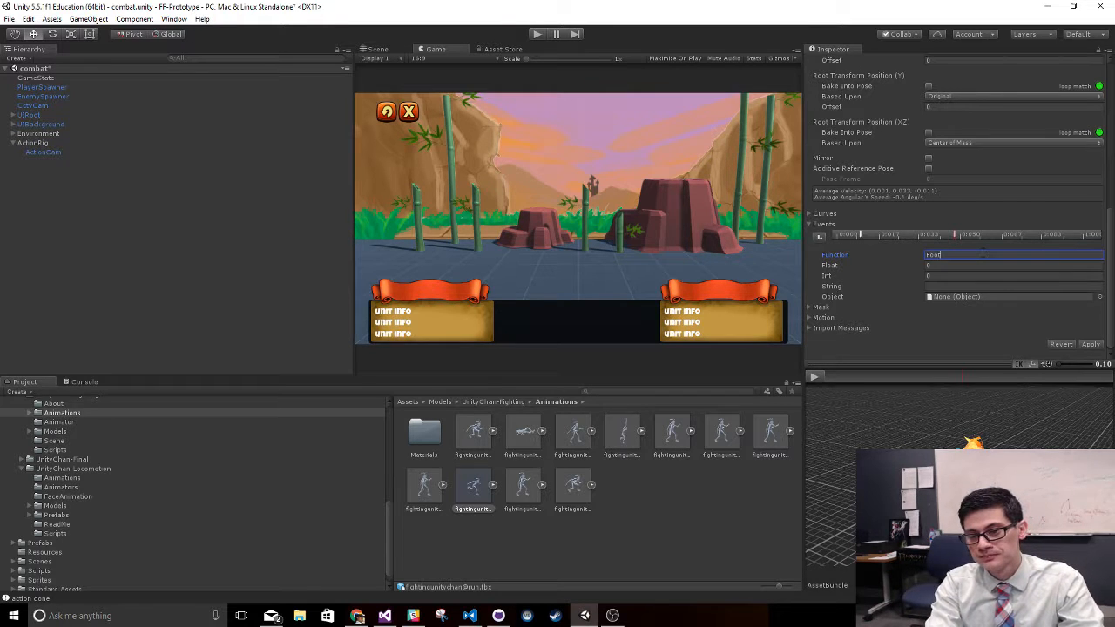
text(Do)
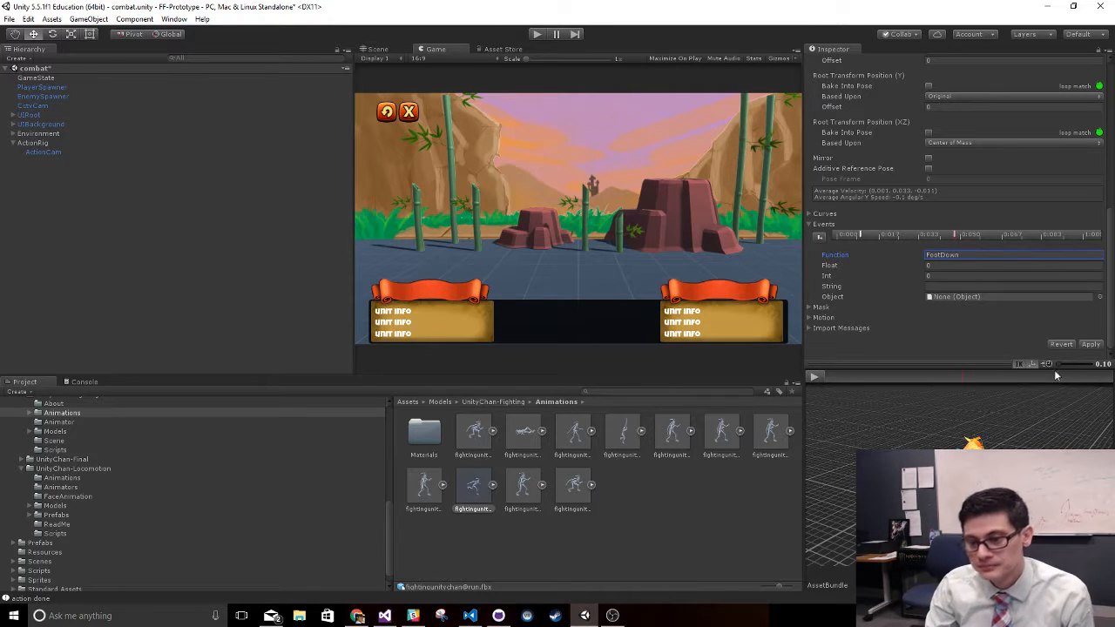
text(wn)
- Add a third event at the end of the Run clip with the function FootDown, and replay the preview to check the timing
click(815, 377)
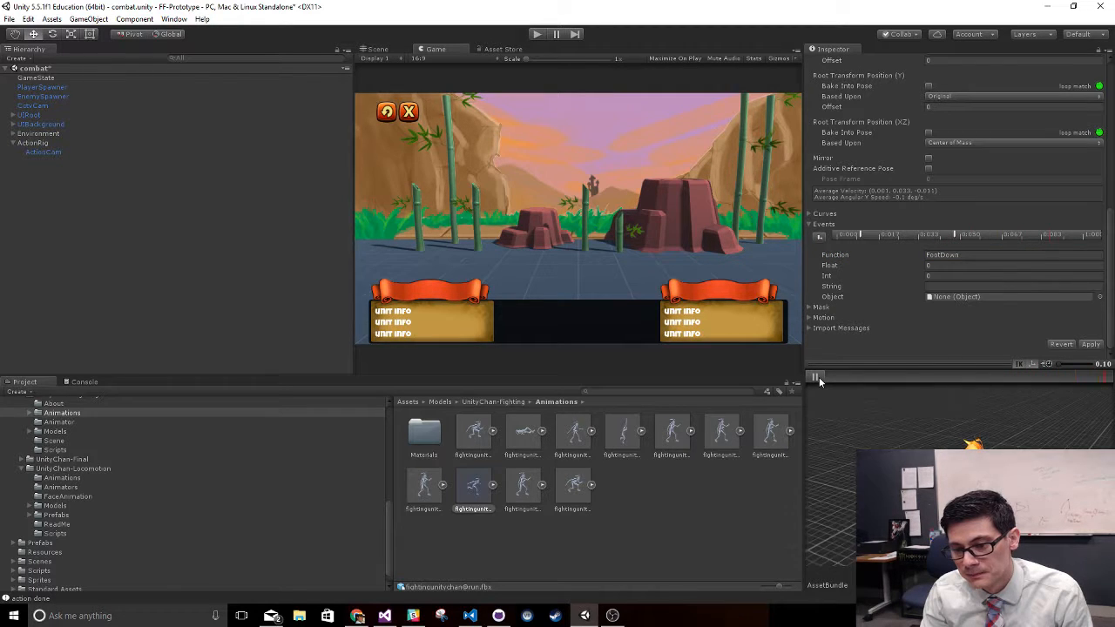
click(816, 377)
drag(827, 379, 6, 382)
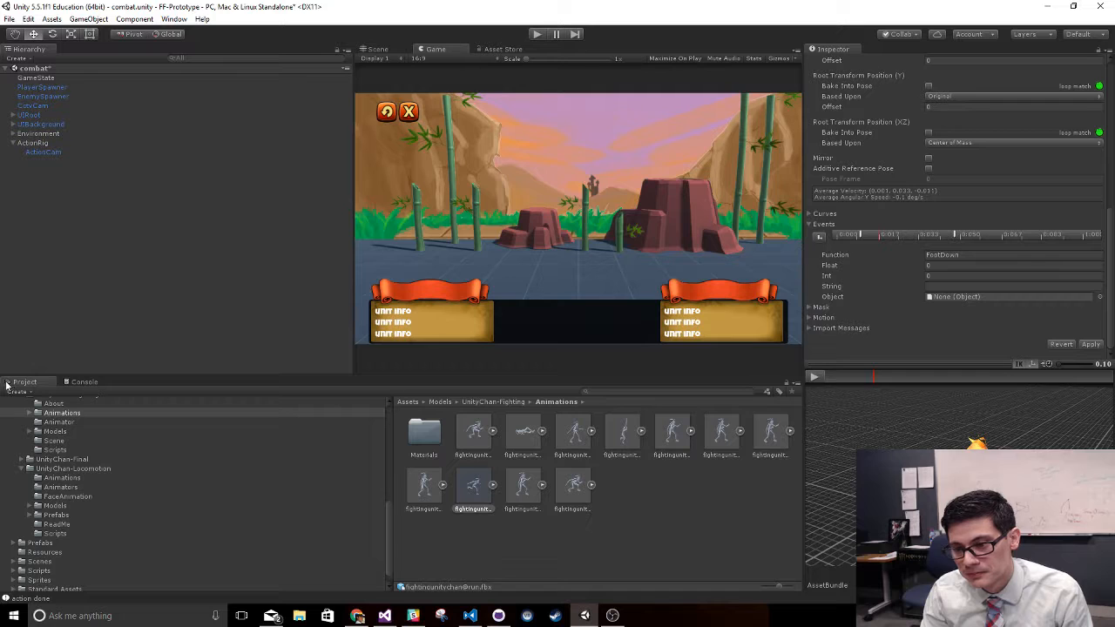
click(1113, 380)
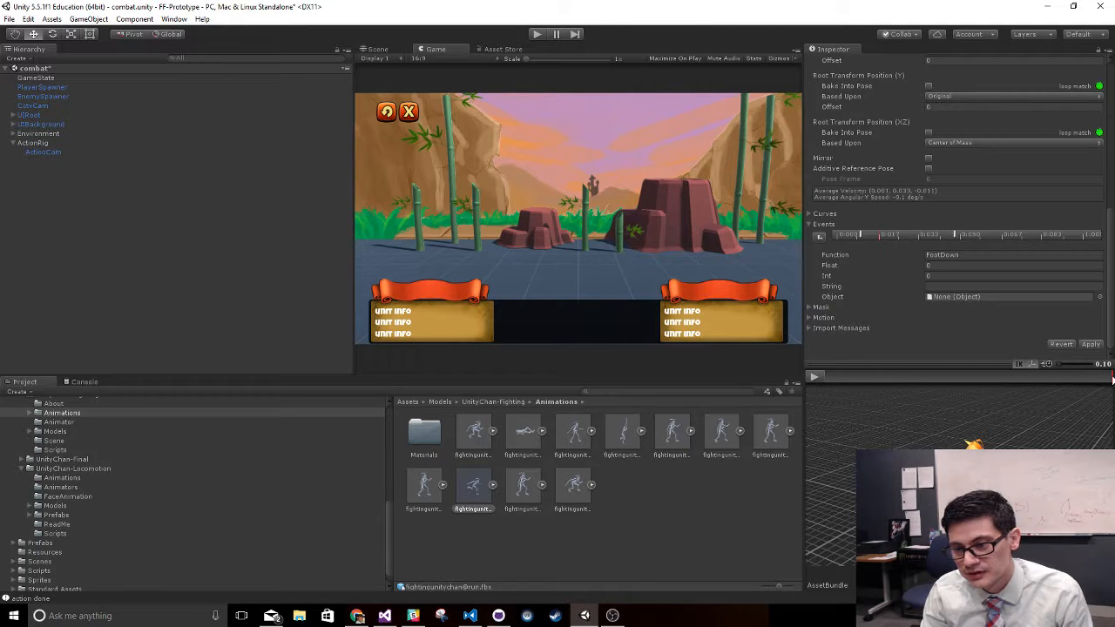
click(819, 236)
click(973, 255)
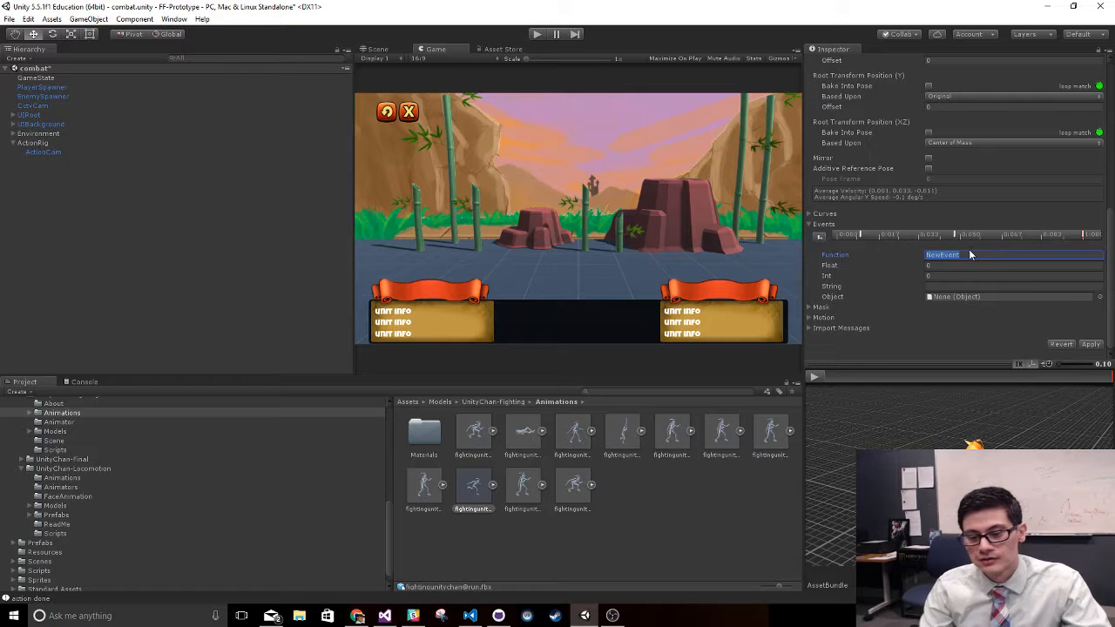
text(FootD)
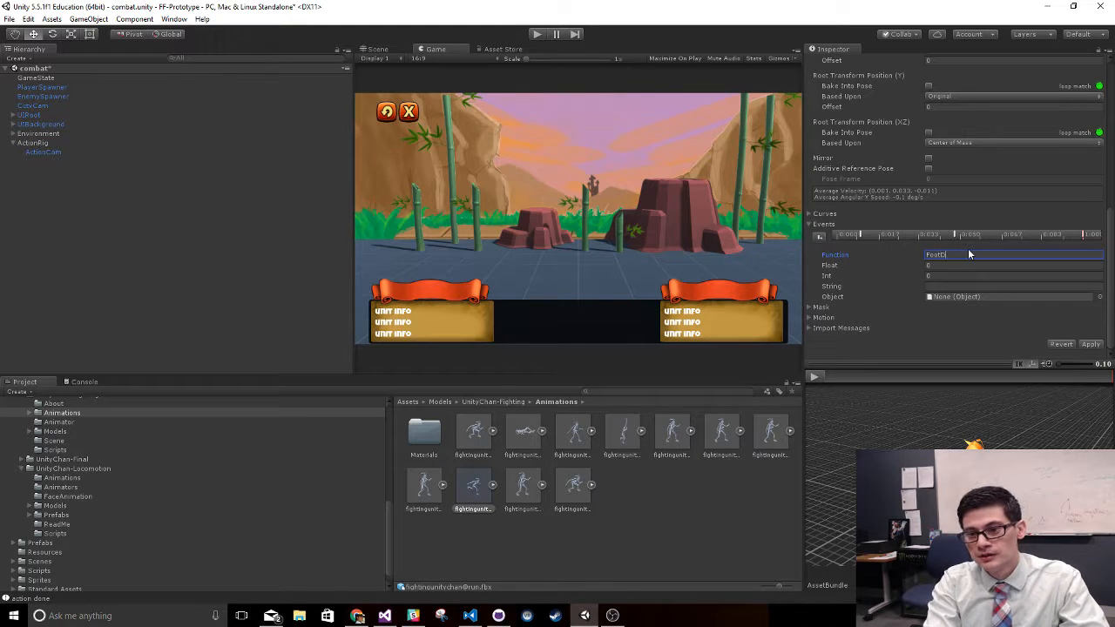
text(own)
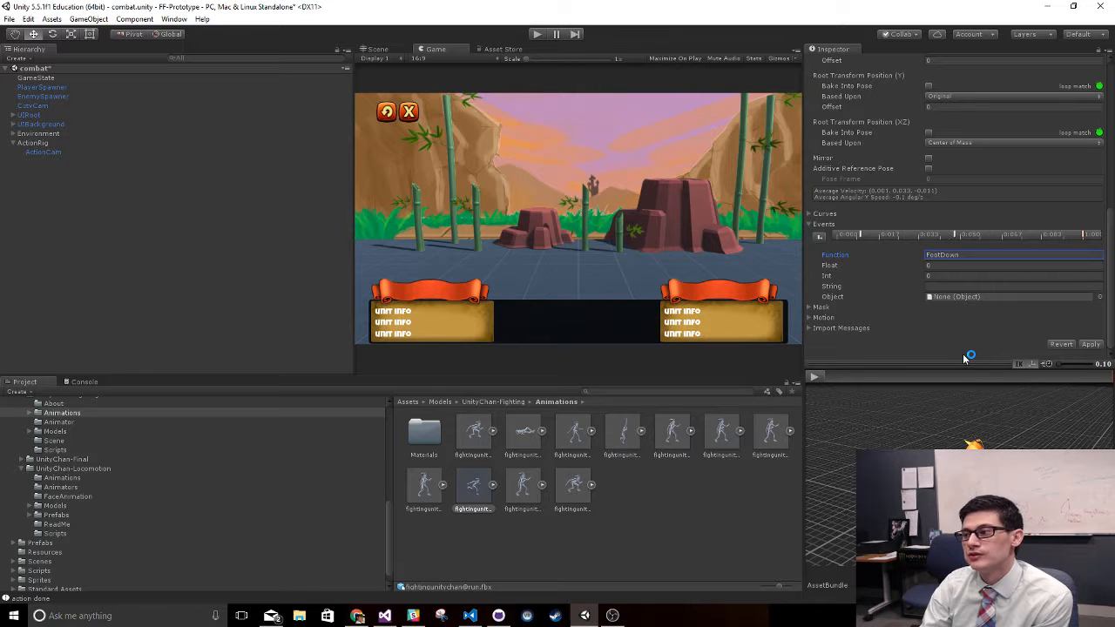
click(814, 377)
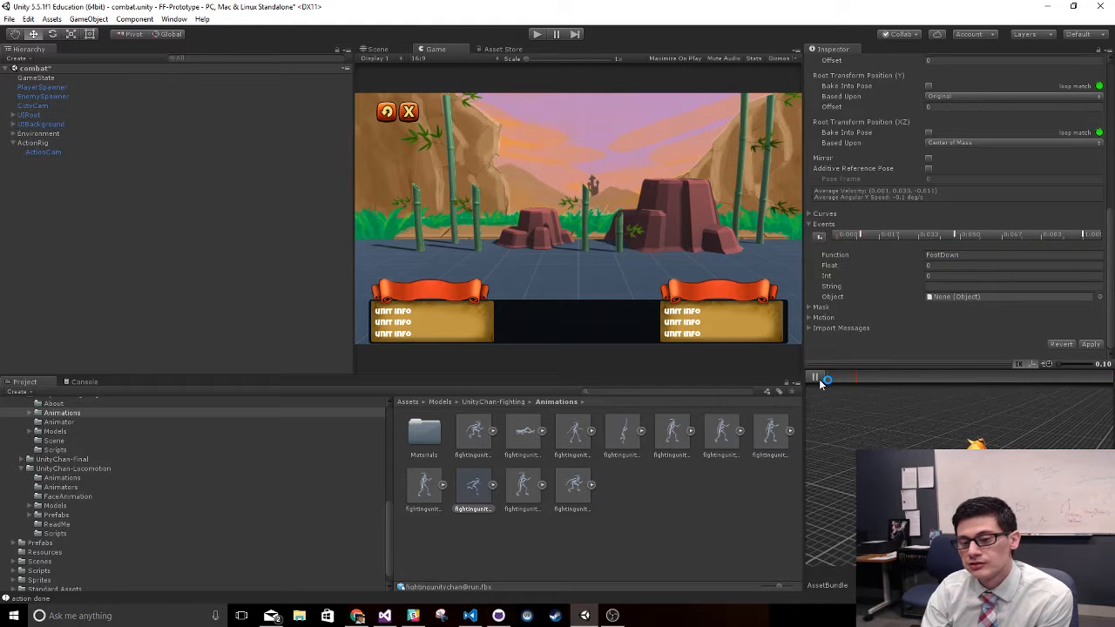
click(814, 377)
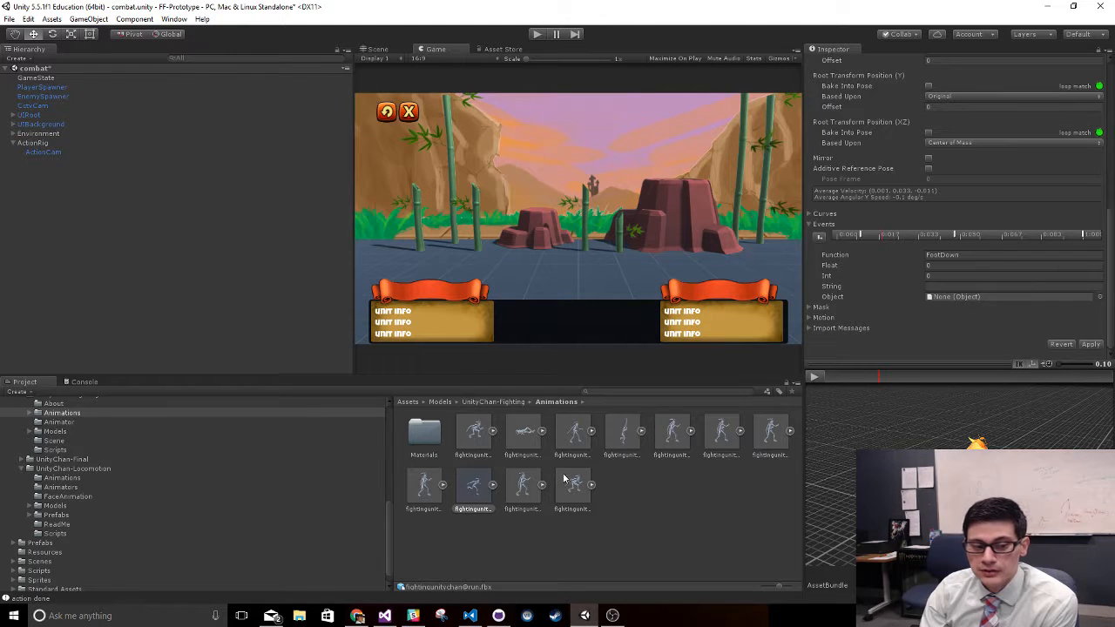
- Select the FightingNinja prefab in the Resources folder and apply the pending import settings of the run animation
click(22, 469)
click(64, 549)
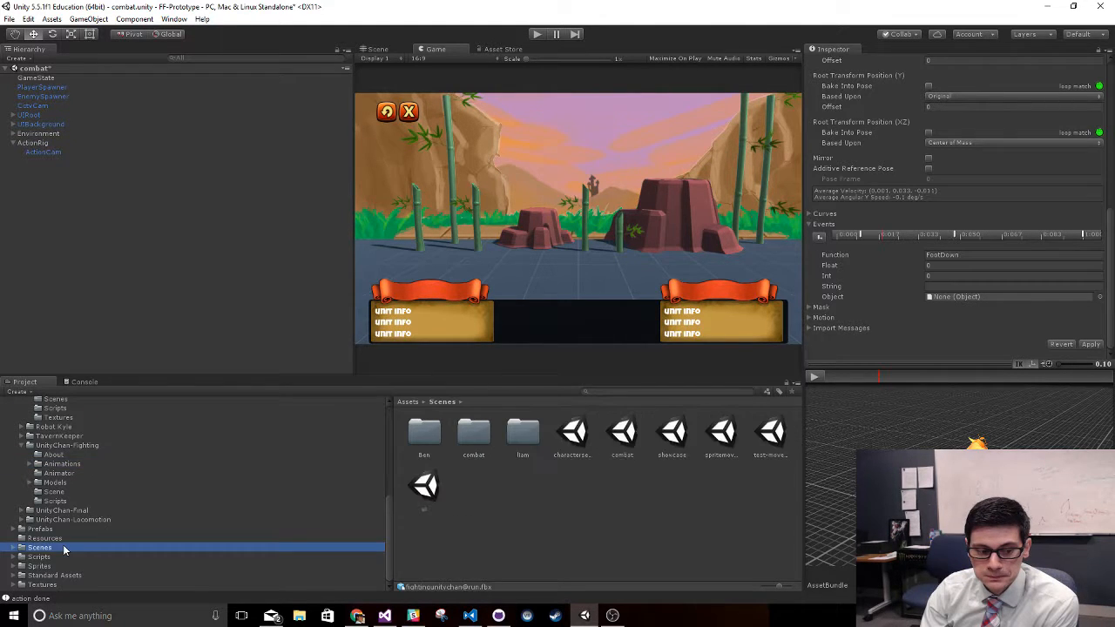
click(63, 529)
scroll(71, 479, up, 2)
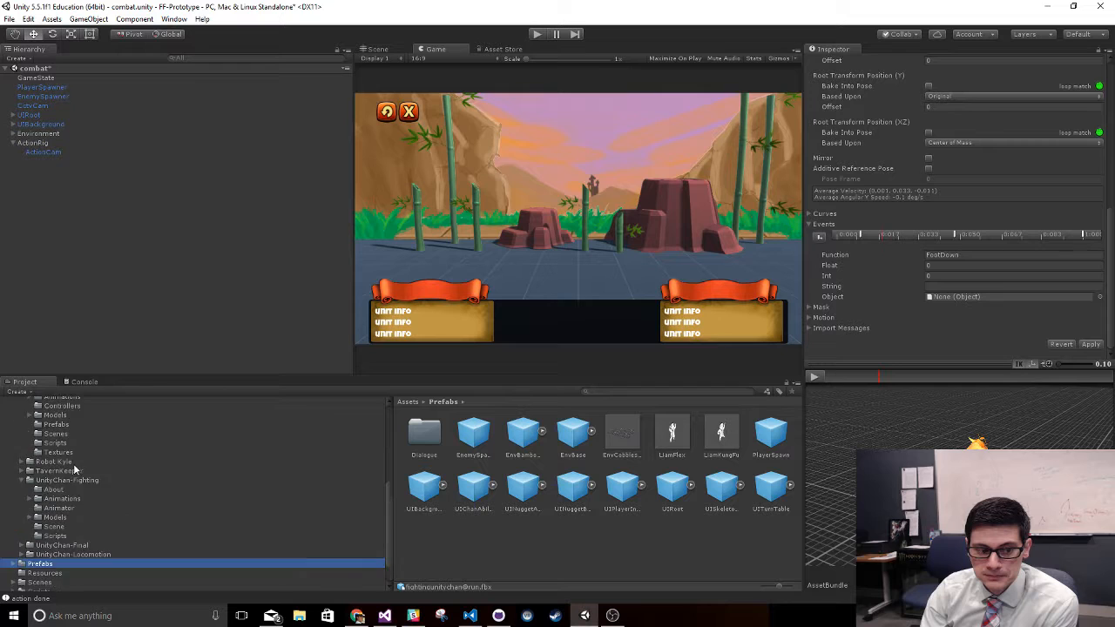
scroll(74, 470, up, 4)
scroll(71, 455, down, 6)
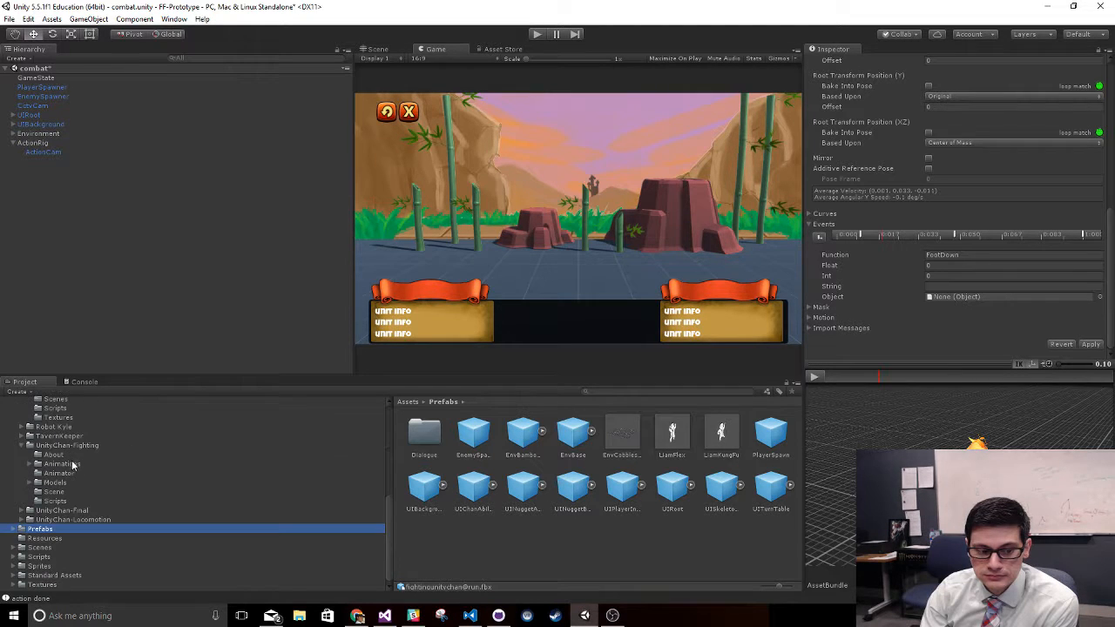
click(45, 538)
click(465, 435)
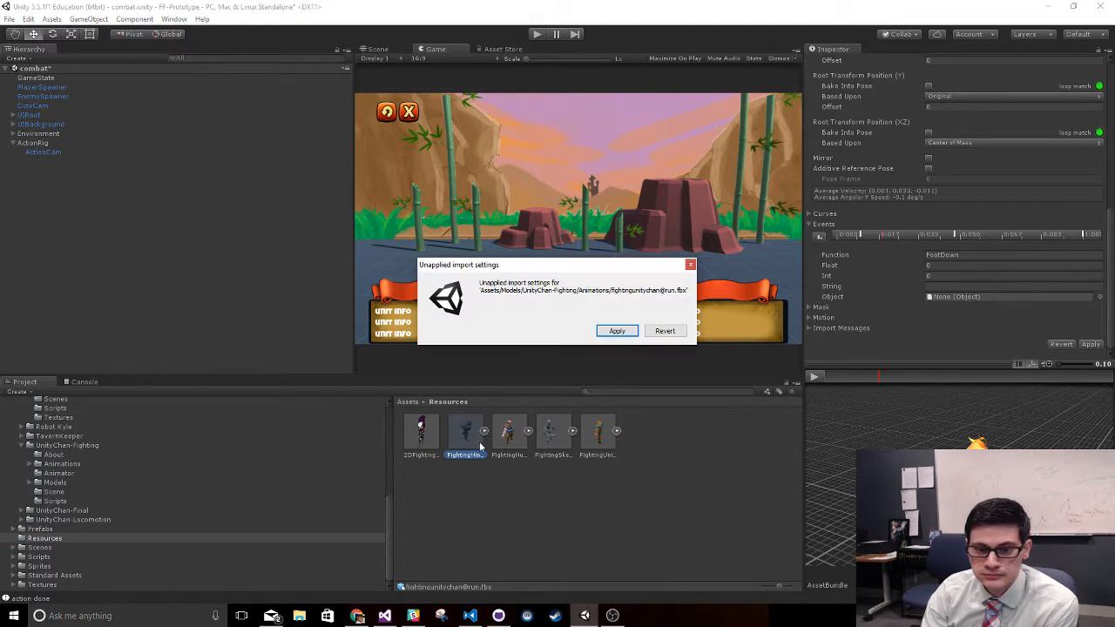
click(618, 333)
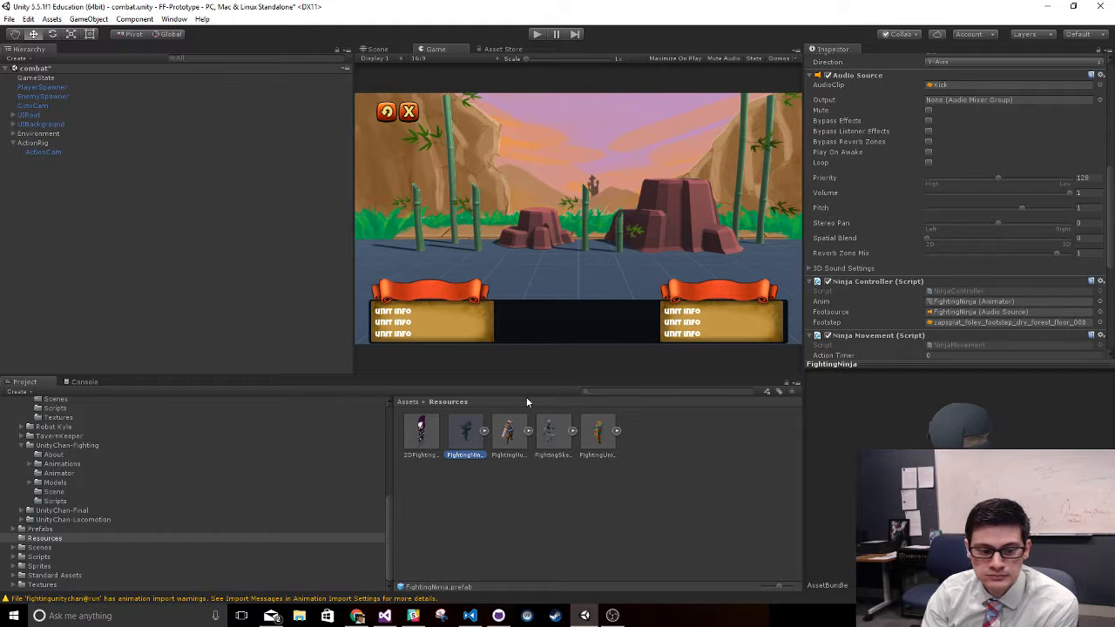
- Collapse the prefab's Audio Source component and open its NinjaController script in Visual Studio
scroll(871, 305, up, 4)
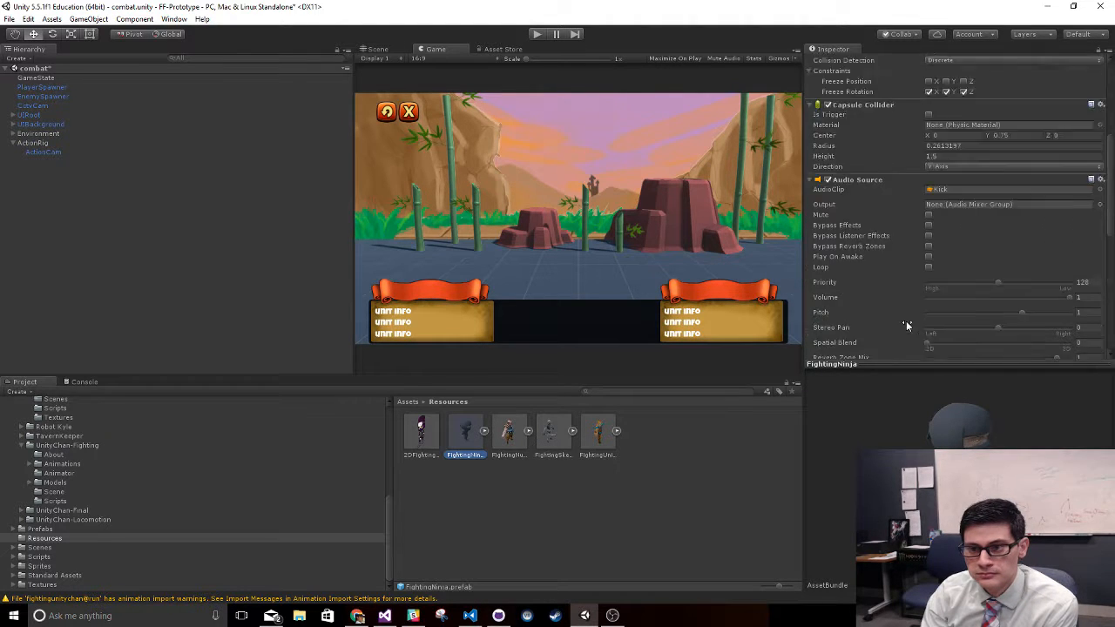
click(833, 217)
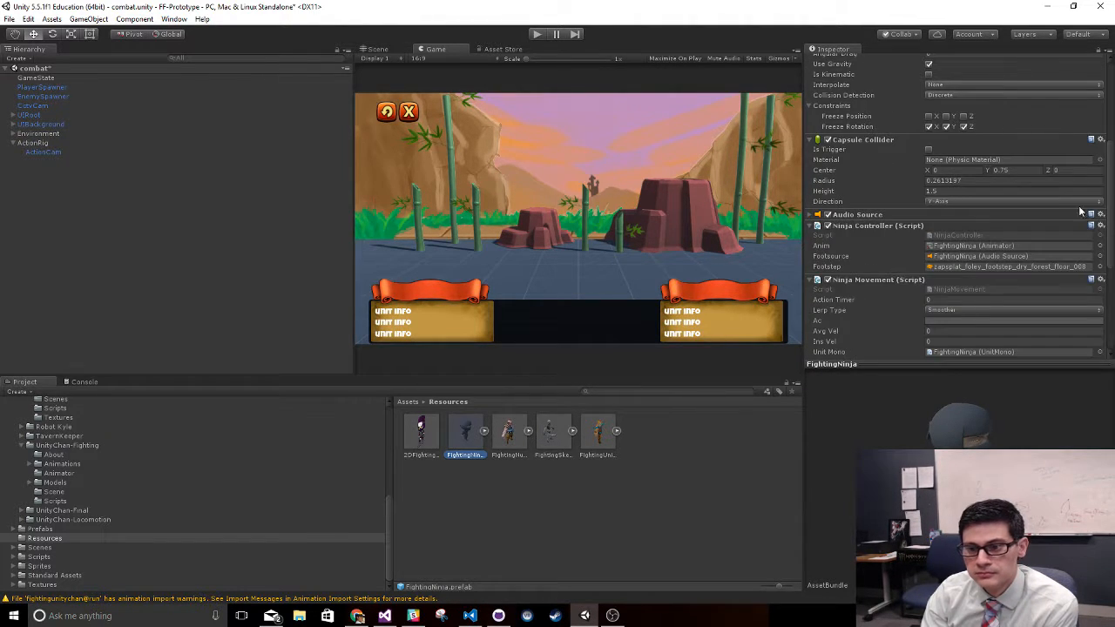
click(987, 234)
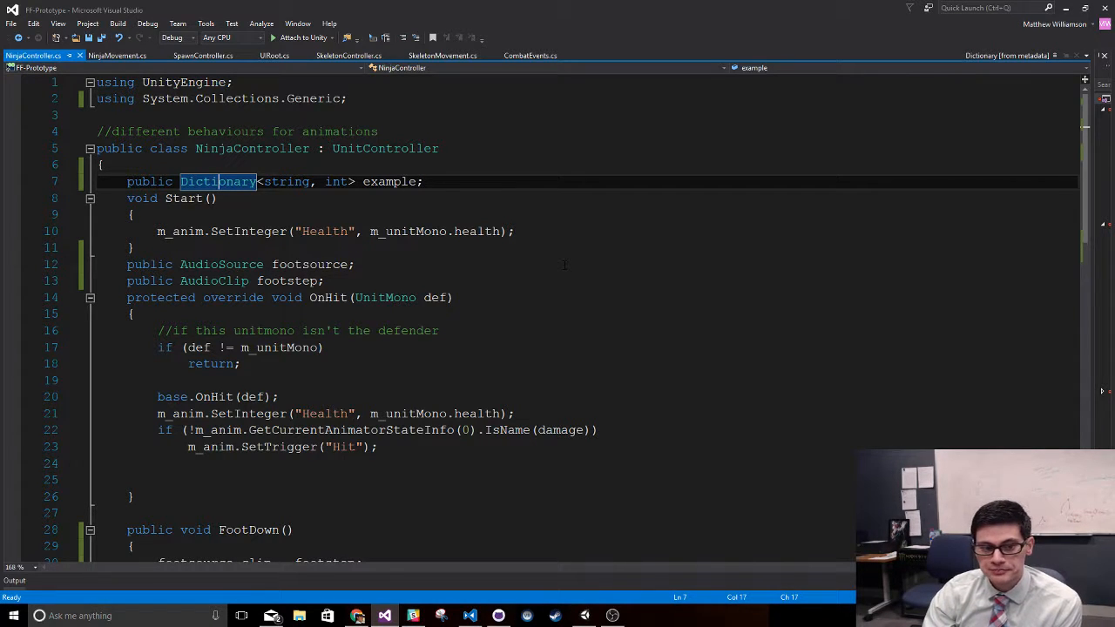
- Examine the OnHit and FootDown methods in the NinjaController script, including FootDown's name and parameter list
scroll(564, 265, down, 4)
scroll(564, 265, up, 2)
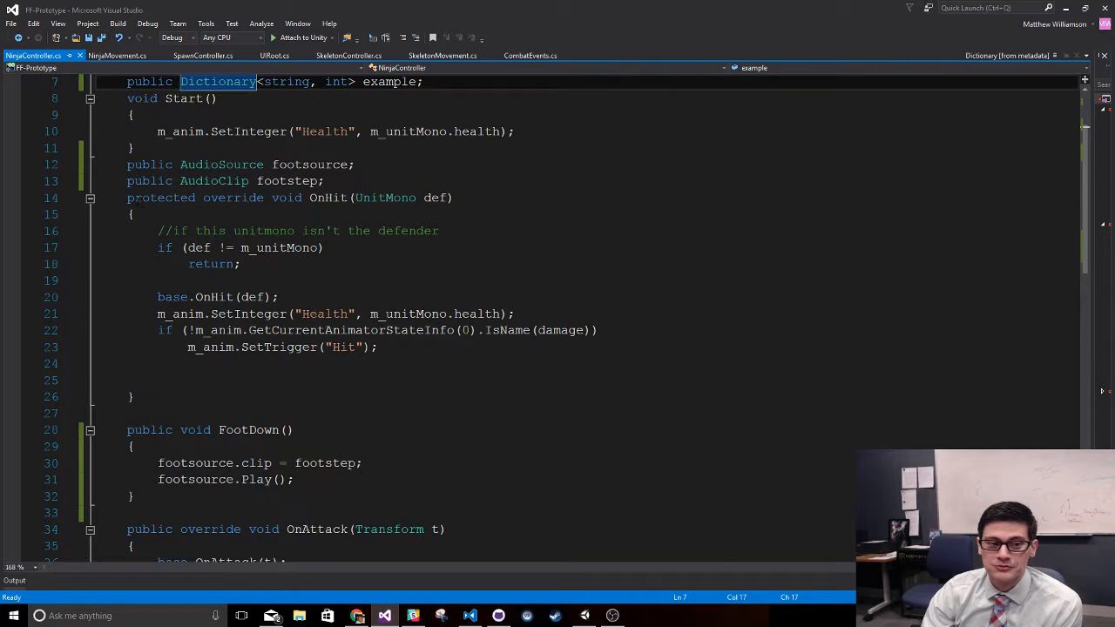
drag(127, 198, 638, 402)
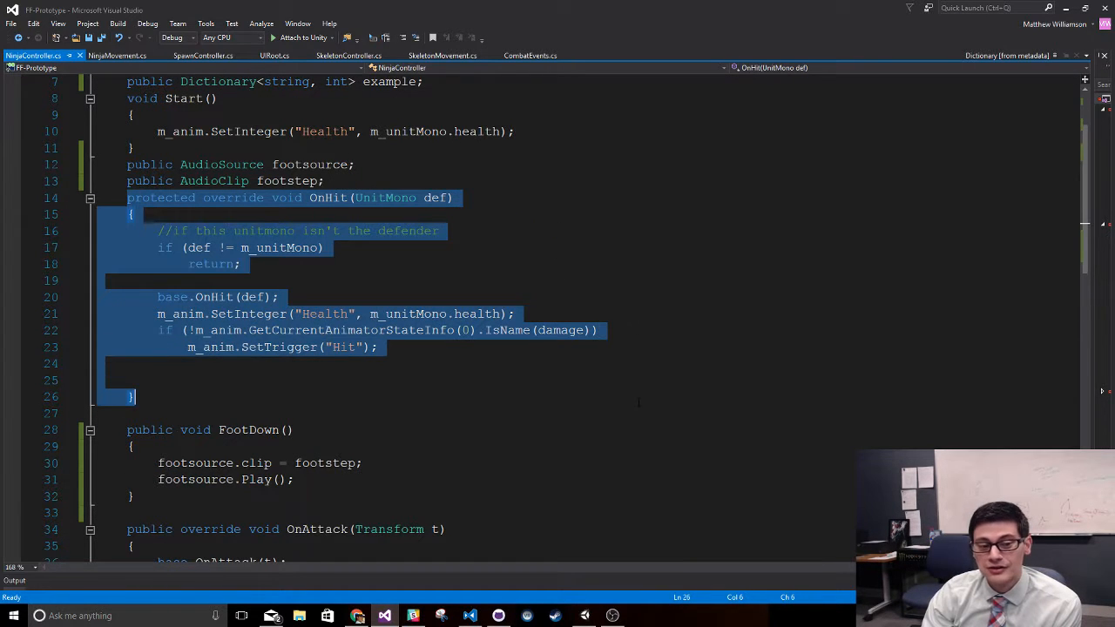
click(639, 403)
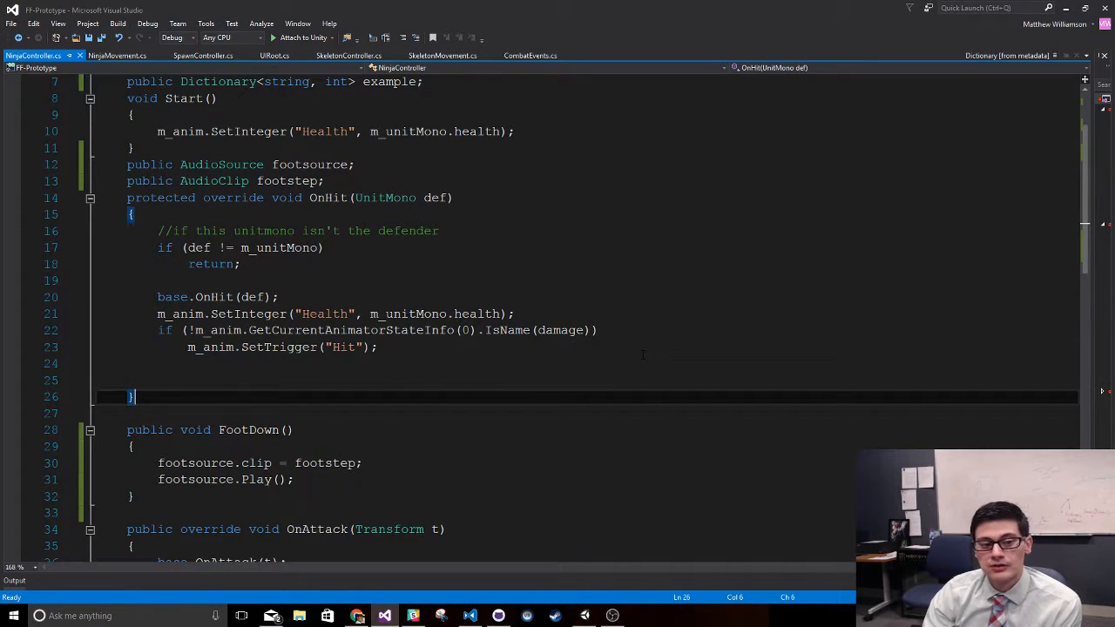
scroll(366, 331, down, 4)
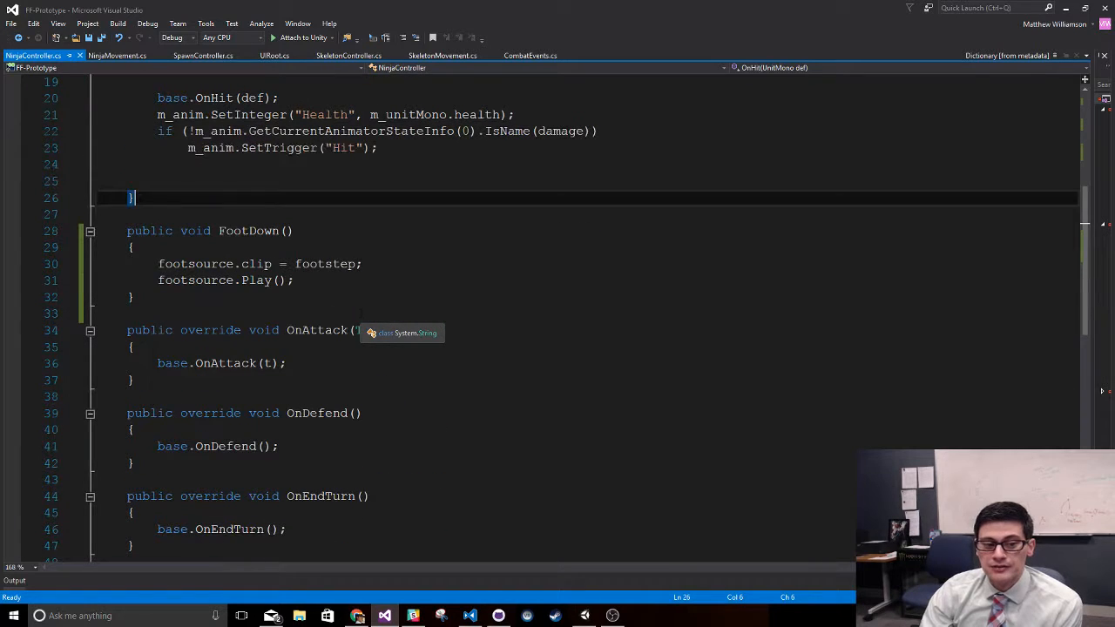
click(591, 316)
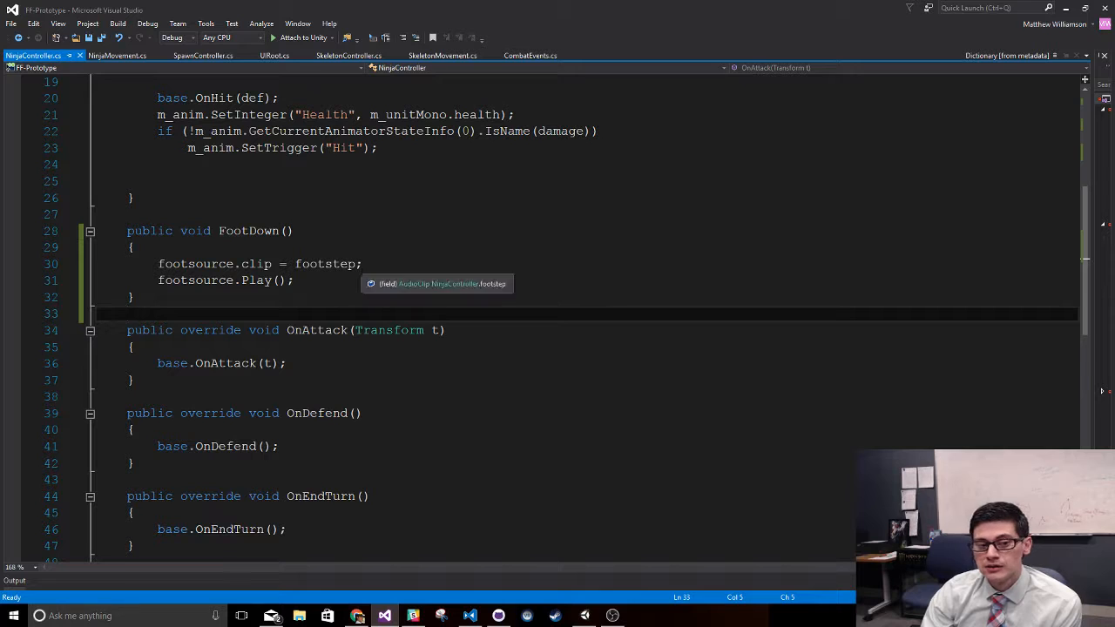
double_click(237, 231)
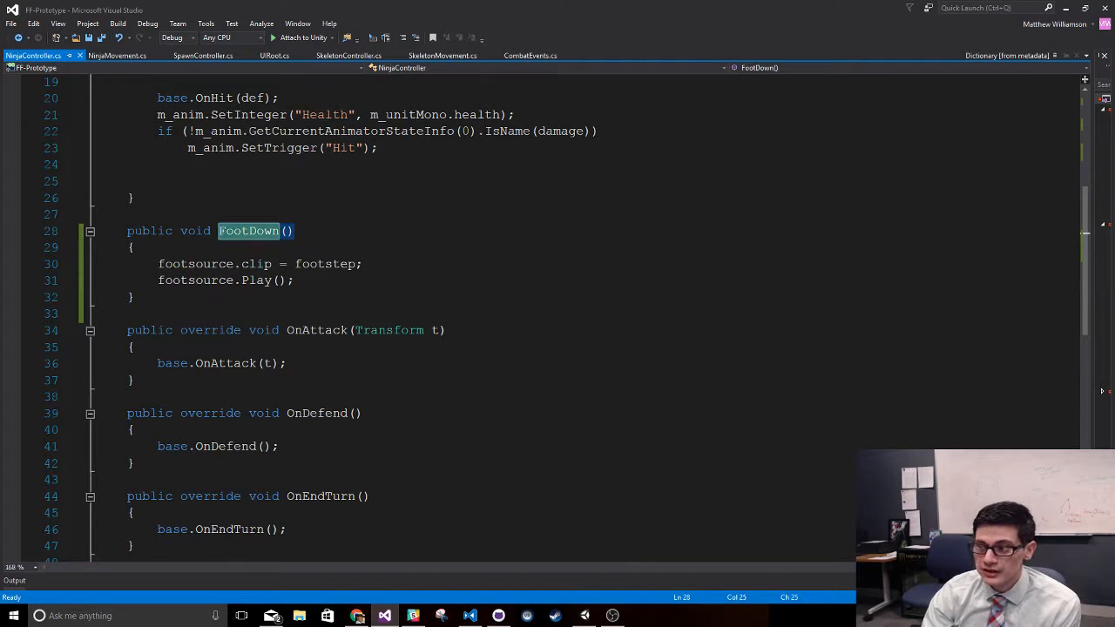
click(296, 231)
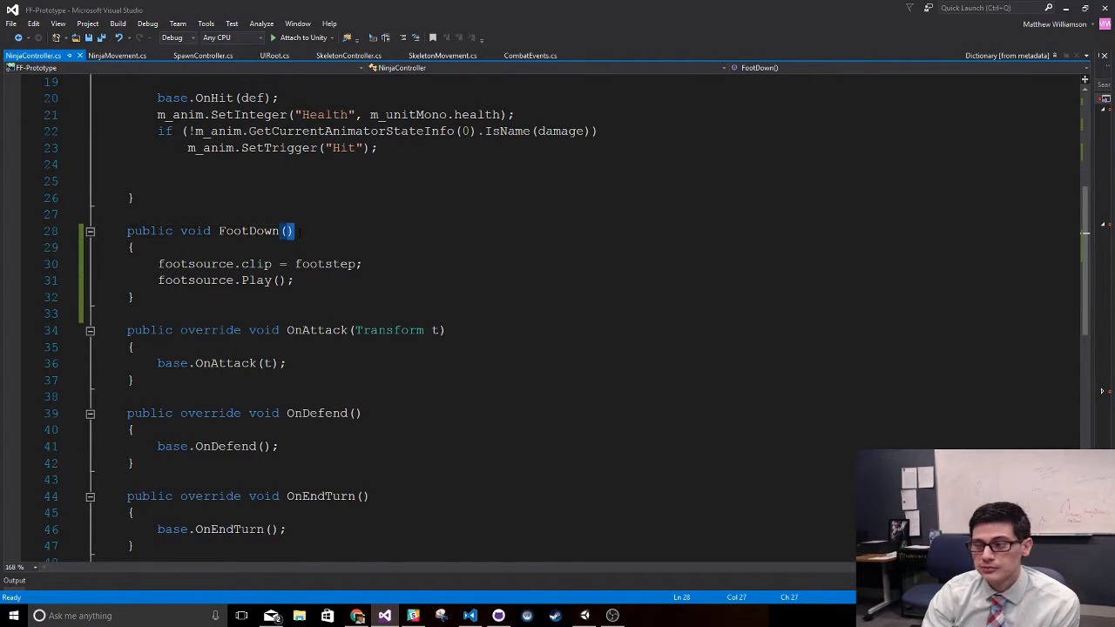
- Examine the FootDown method body in NinjaController, including the lines that assign the footstep clip and play footsource
click(298, 280)
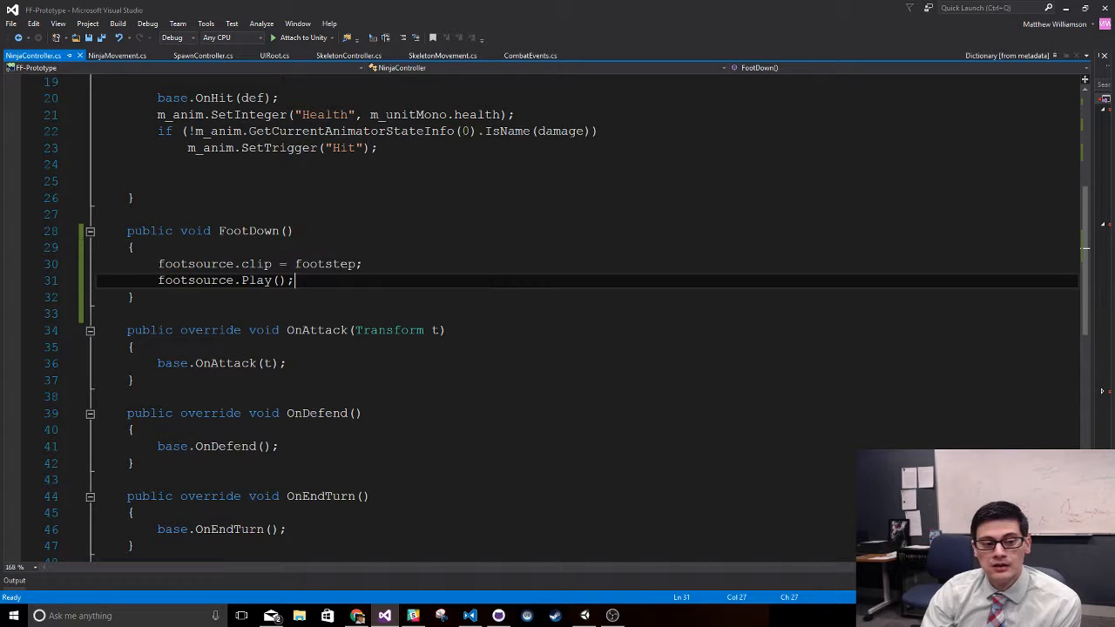
click(155, 263)
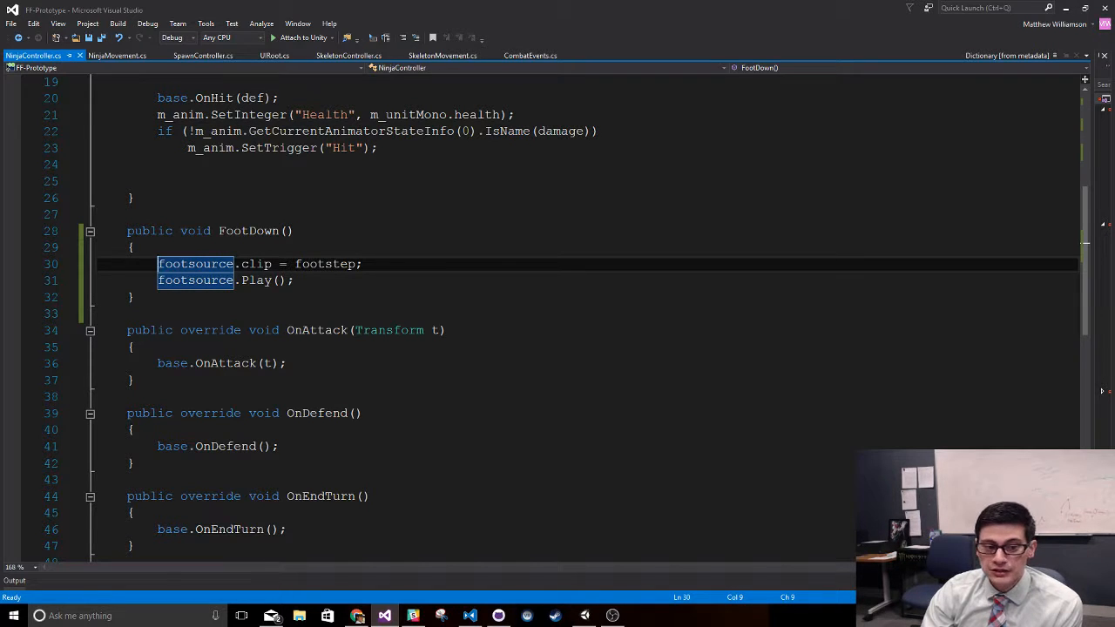
click(134, 247)
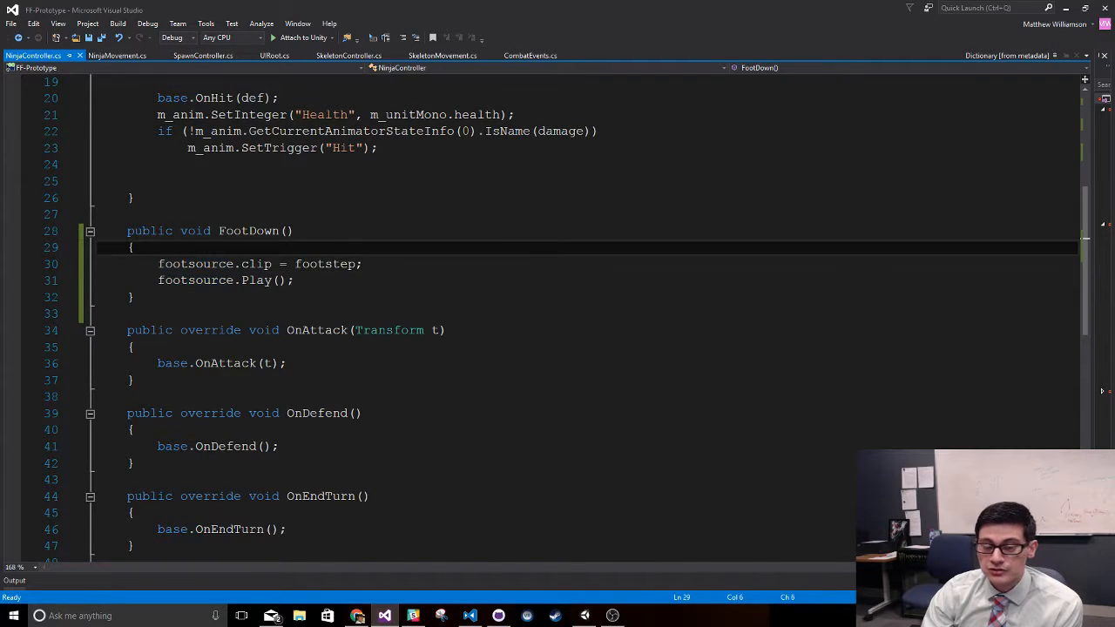
click(477, 281)
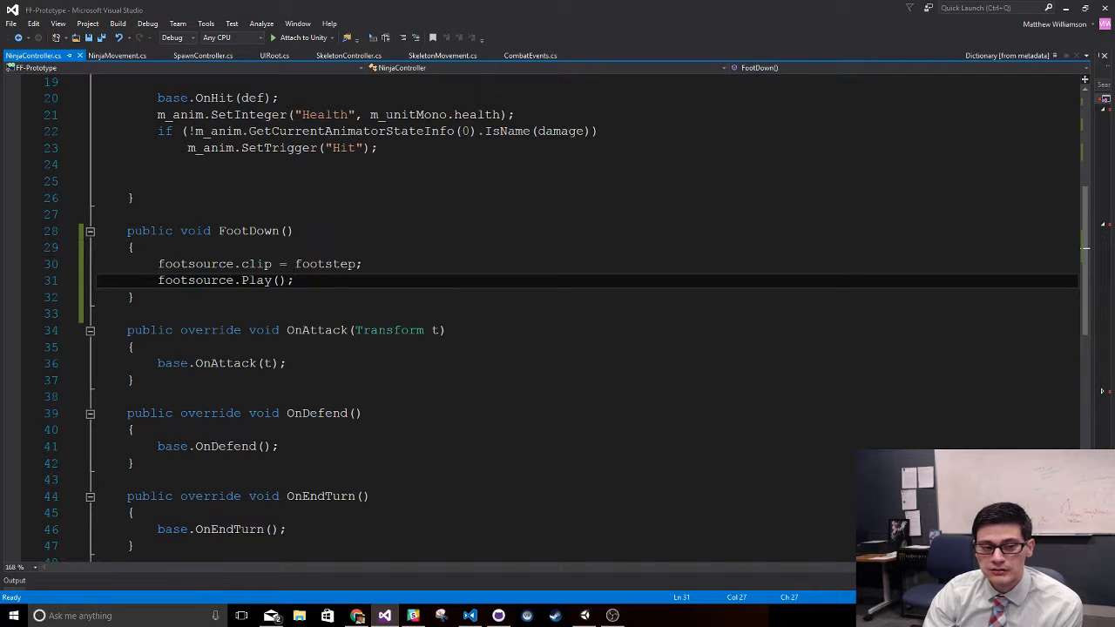
drag(153, 264, 383, 276)
- Add the line Debug.Log("footdown"); after footsource.Play() in the FootDown method and save the NinjaController script
click(379, 276)
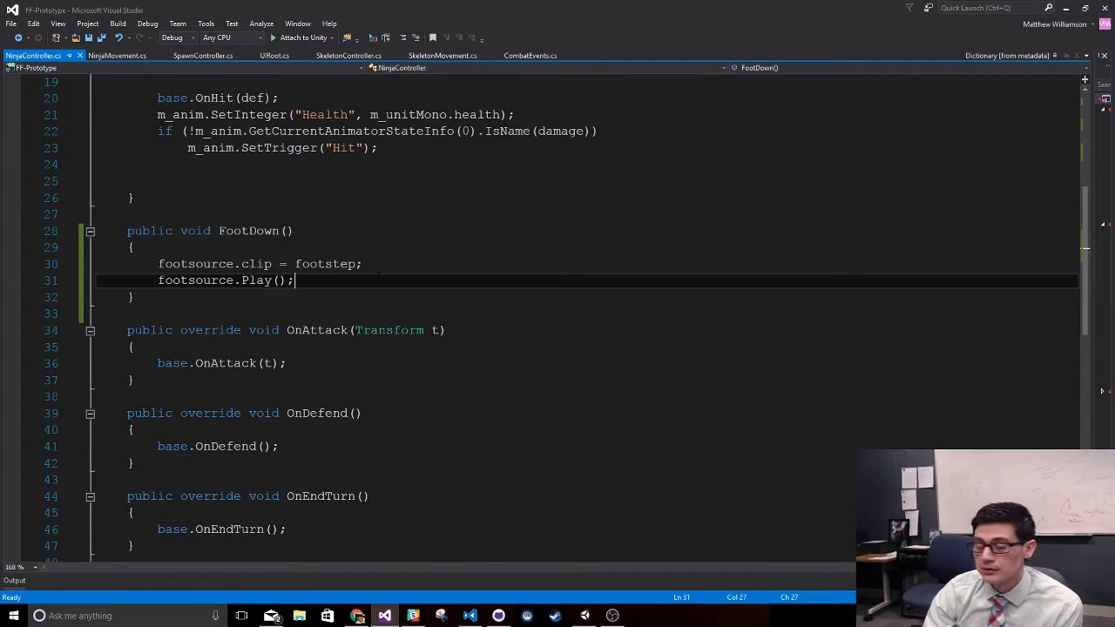
key(Return)
text(Debug.)
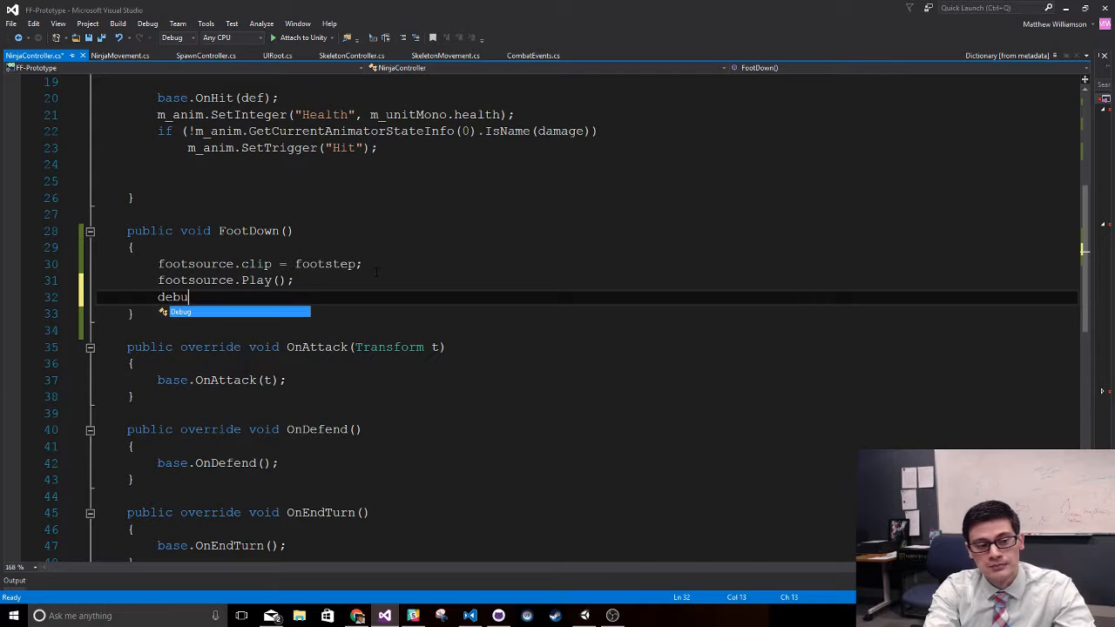
text(Log("fgo)
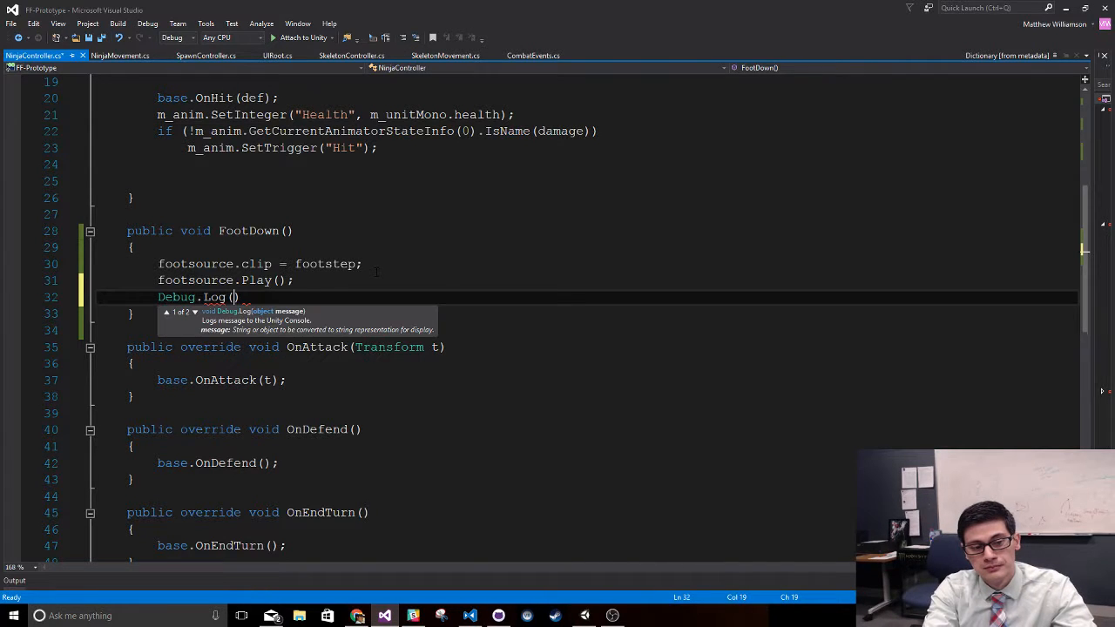
key(BackSpace)
key(BackSpace)
text(ootdown)
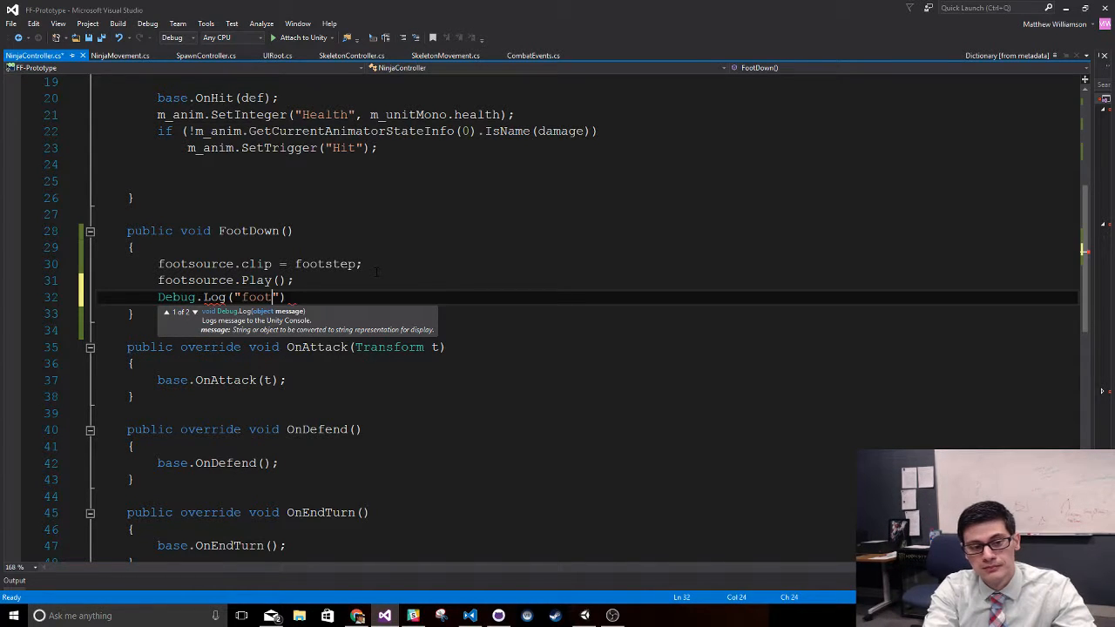
text(");)
key(ctrl+s)
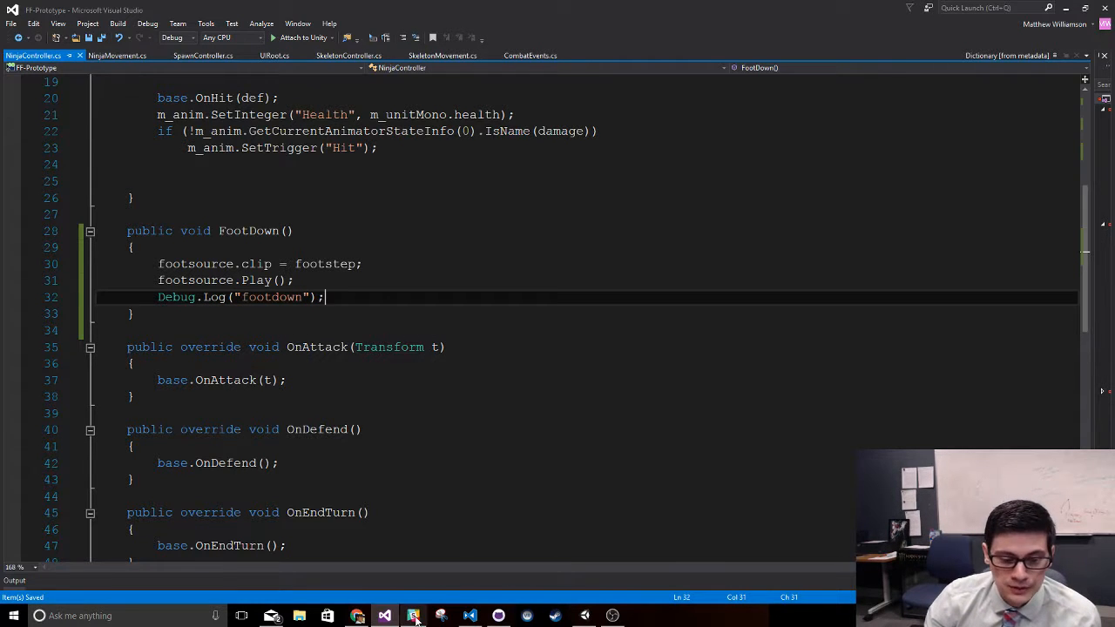
drag(753, 5, 623, 1)
click(366, 264)
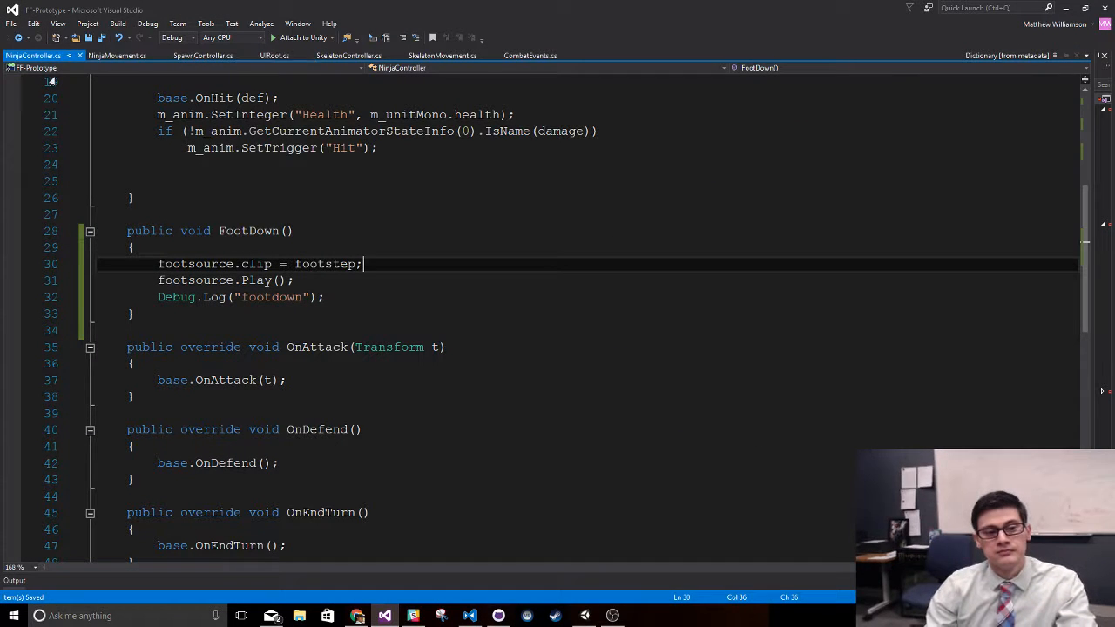
- Switch to Unity and search the scene hierarchy for audiosource
click(584, 615)
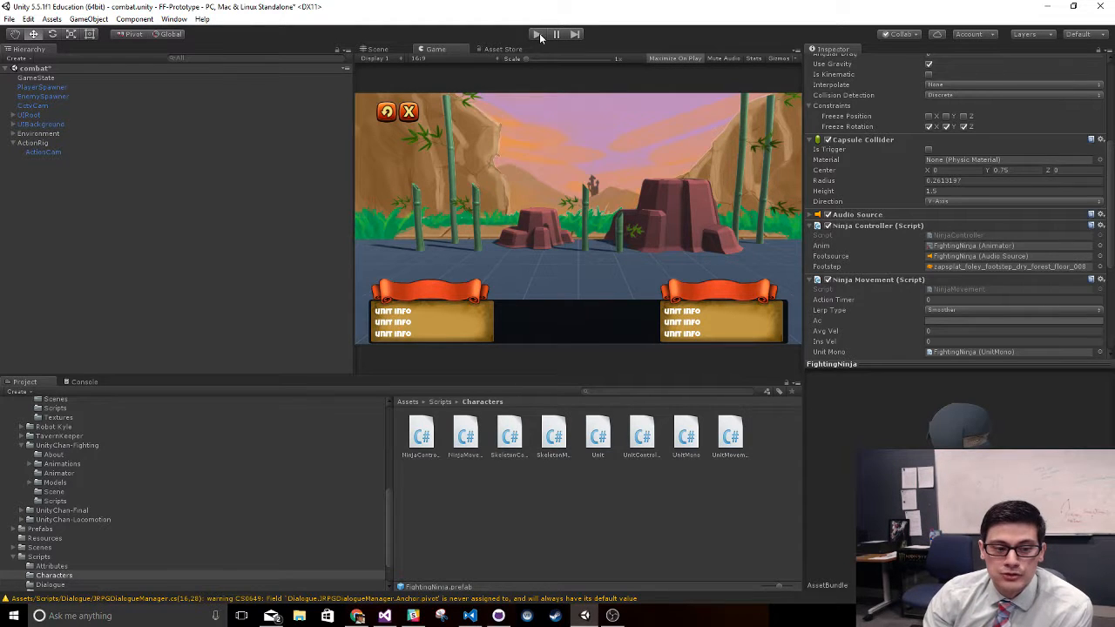
click(61, 133)
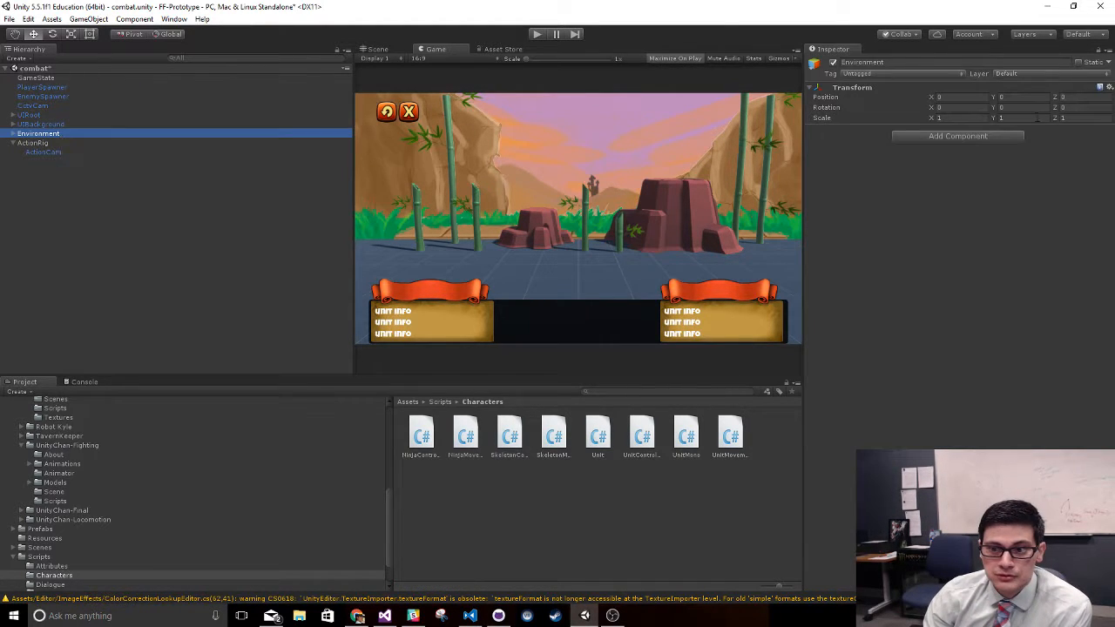
click(13, 134)
click(13, 135)
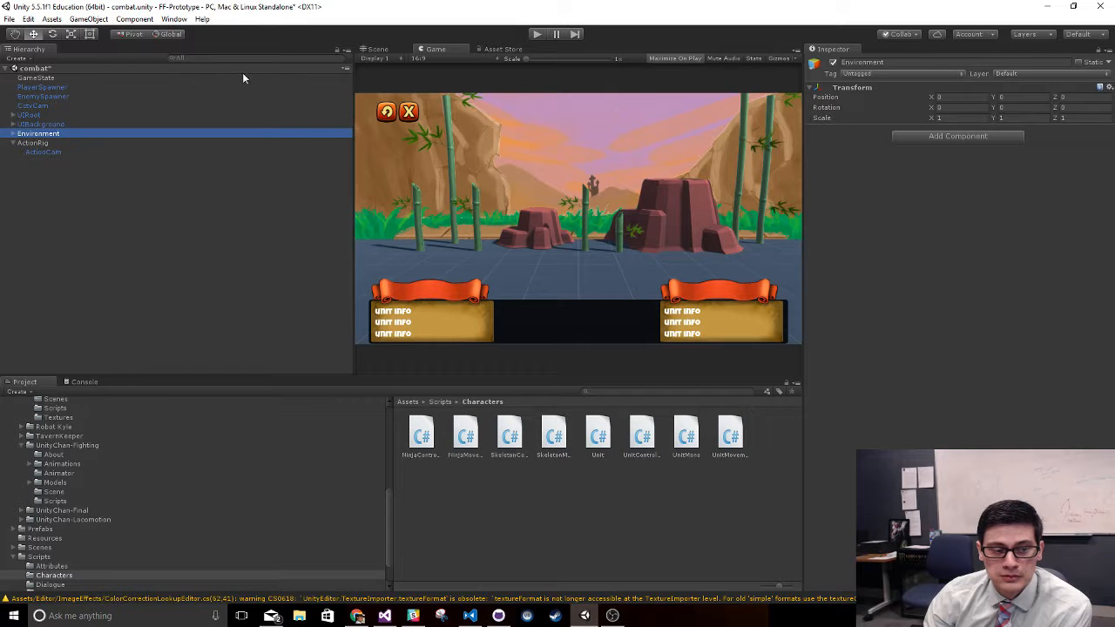
click(250, 59)
text(audiosou)
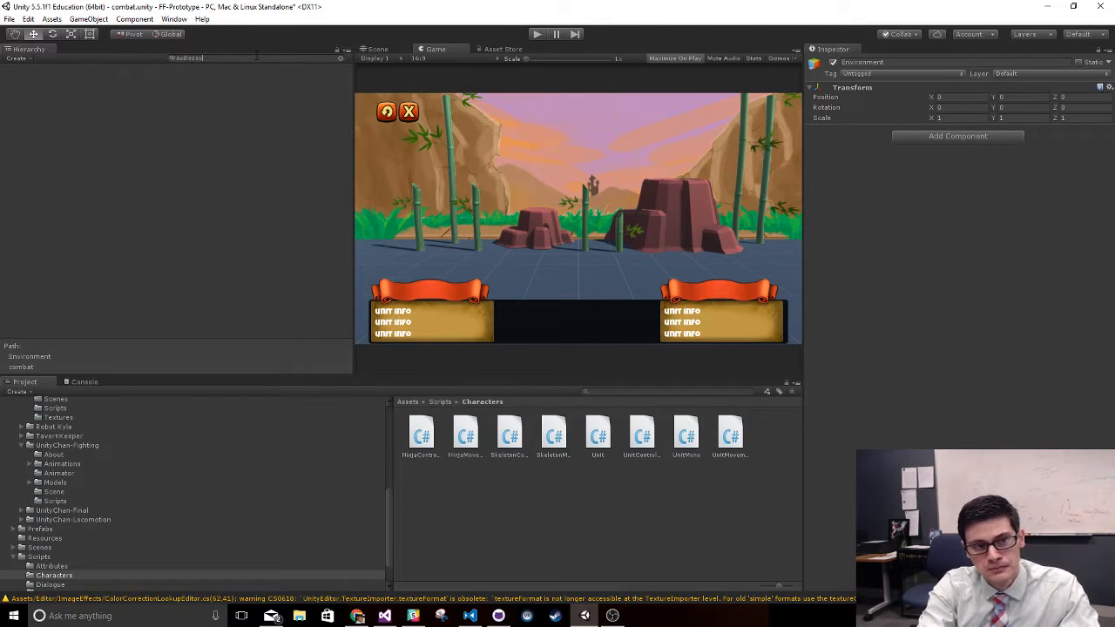
text(rce)
- Set the volume of the GameState object's Audio Source to 0
click(97, 78)
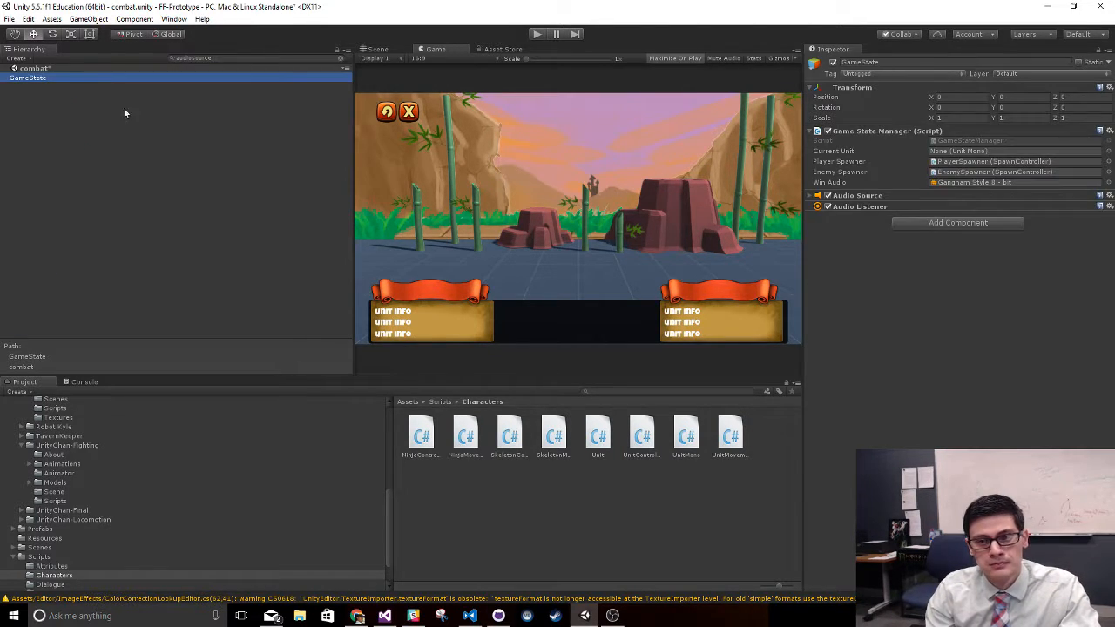
click(817, 196)
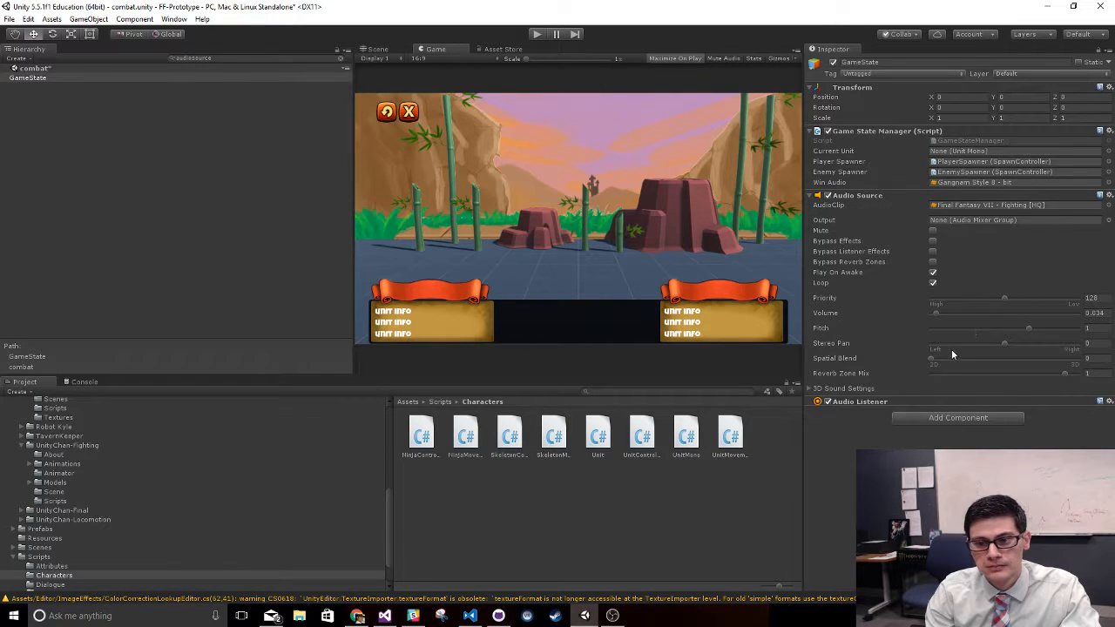
drag(935, 314, 864, 322)
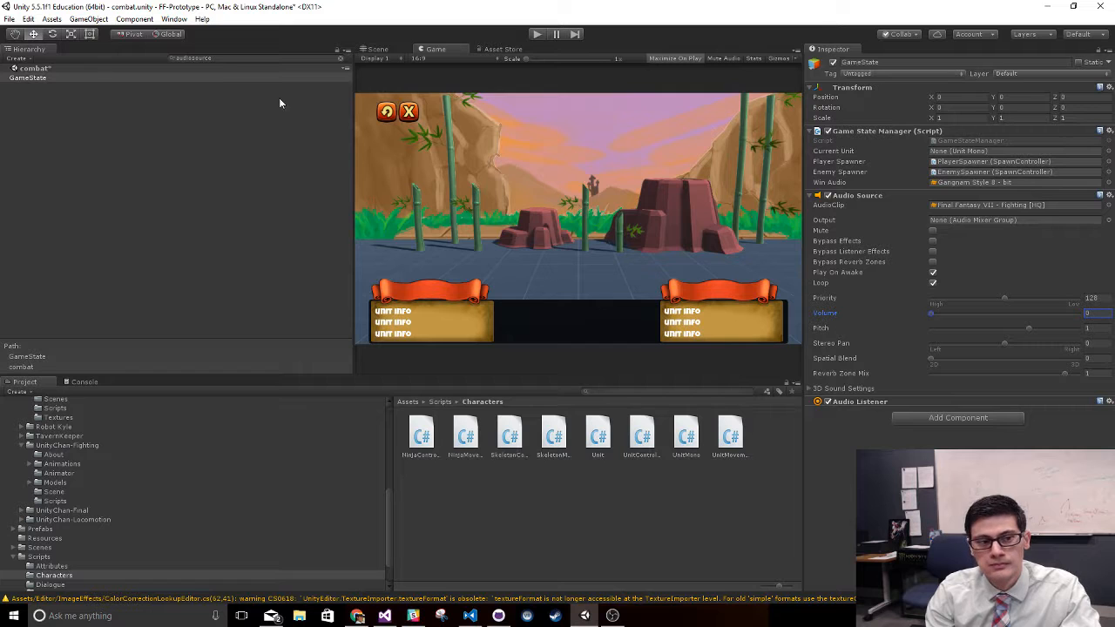
- Run the combat scene, make the ninja attack to test the footstep events, and stop play mode
click(535, 34)
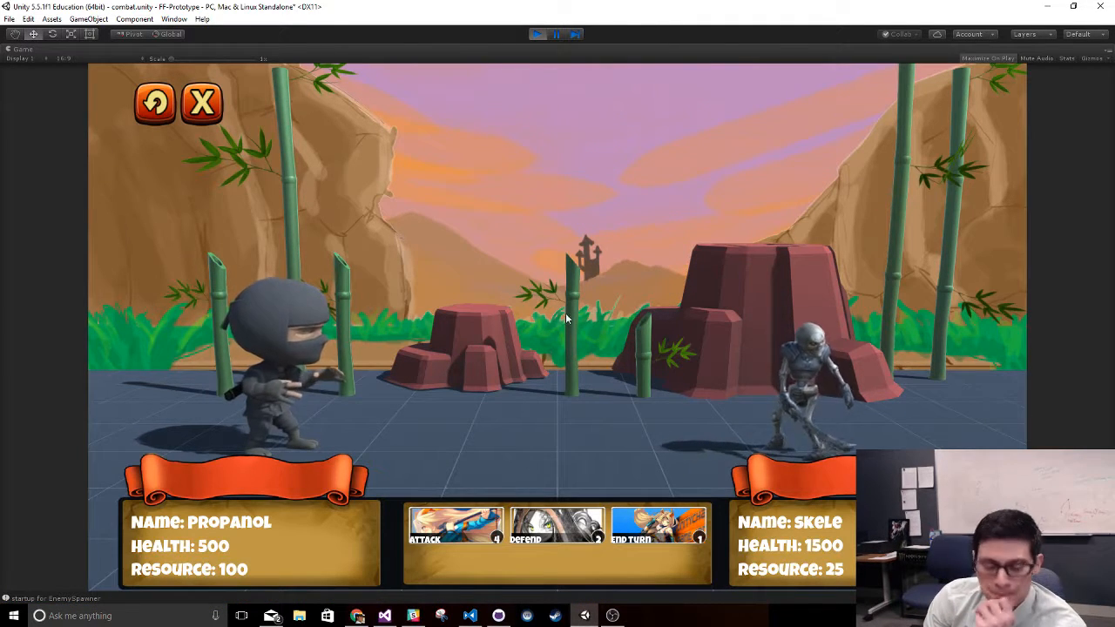
click(451, 535)
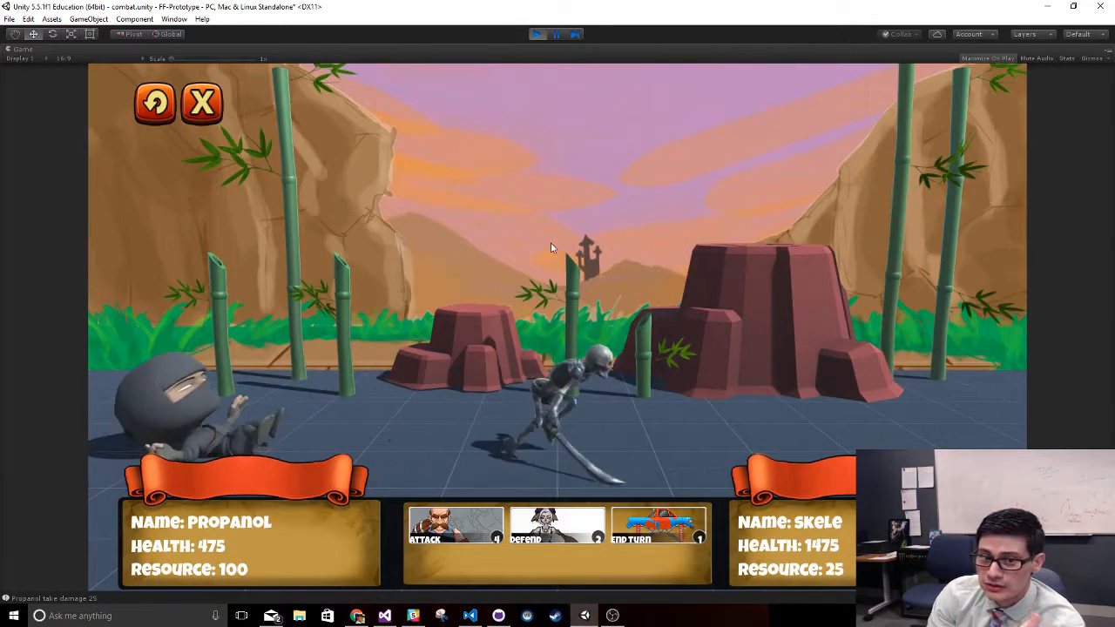
click(537, 35)
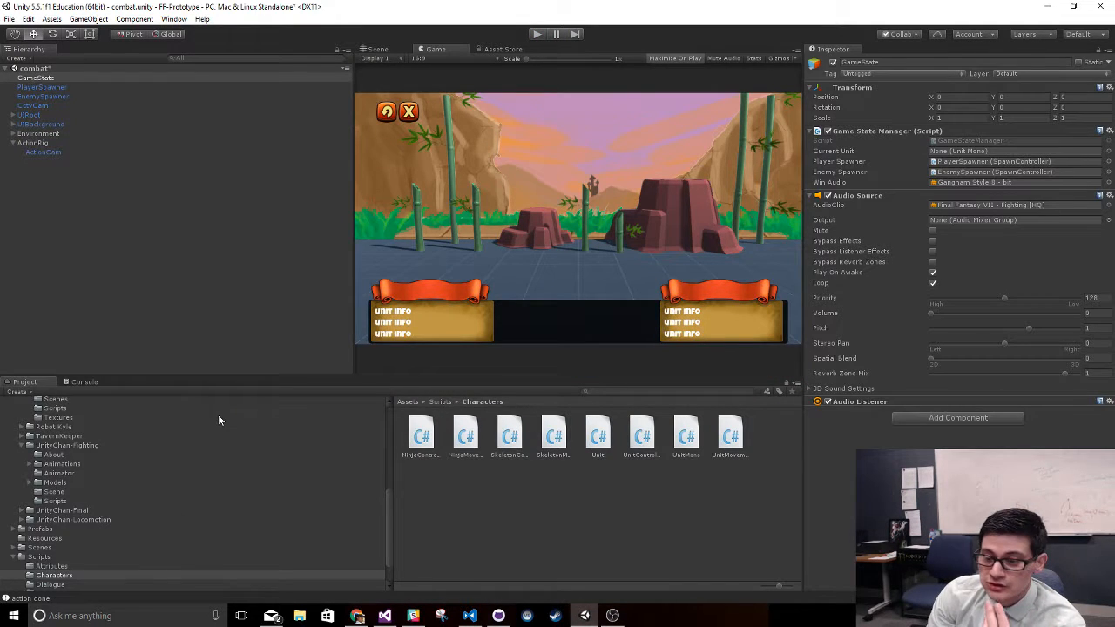
- Select the FightingSkeleton prefab in the Resources folder and open its Skeleton animator controller
click(45, 539)
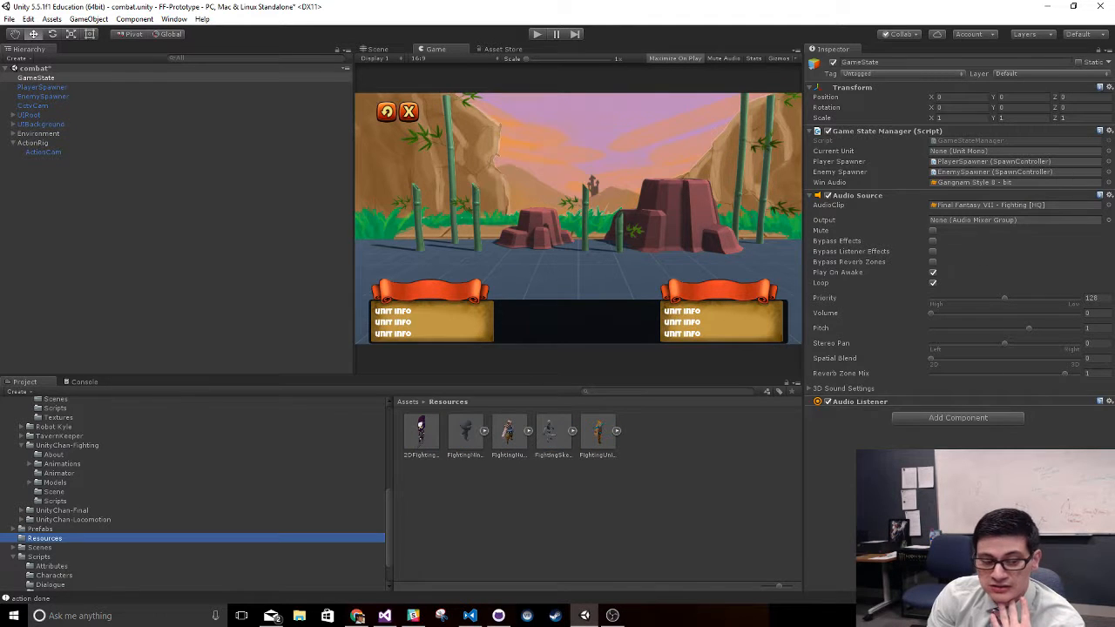
click(553, 436)
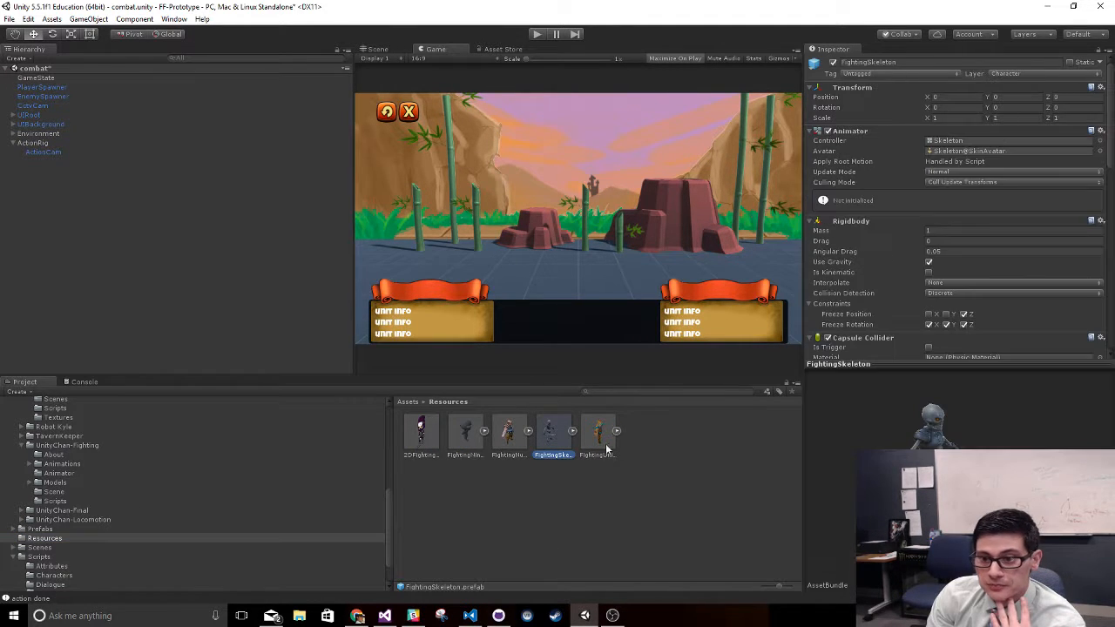
double_click(977, 141)
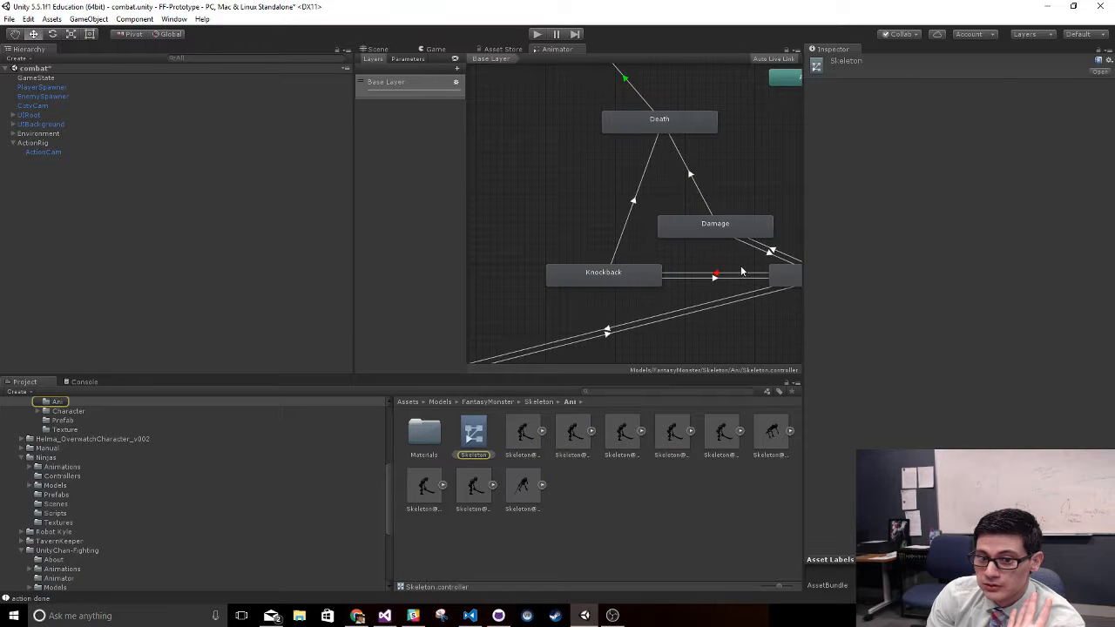
- Open the blend tree of the Run state in the Skeleton animator controller
middle_drag(742, 223, 591, 176)
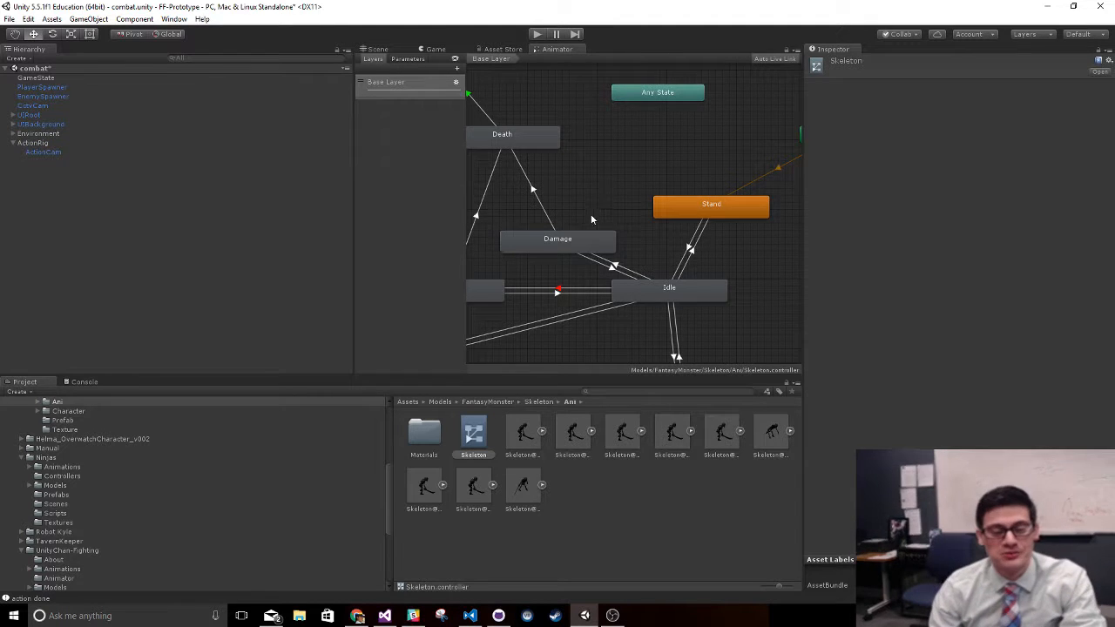
middle_drag(590, 219, 585, 80)
click(704, 283)
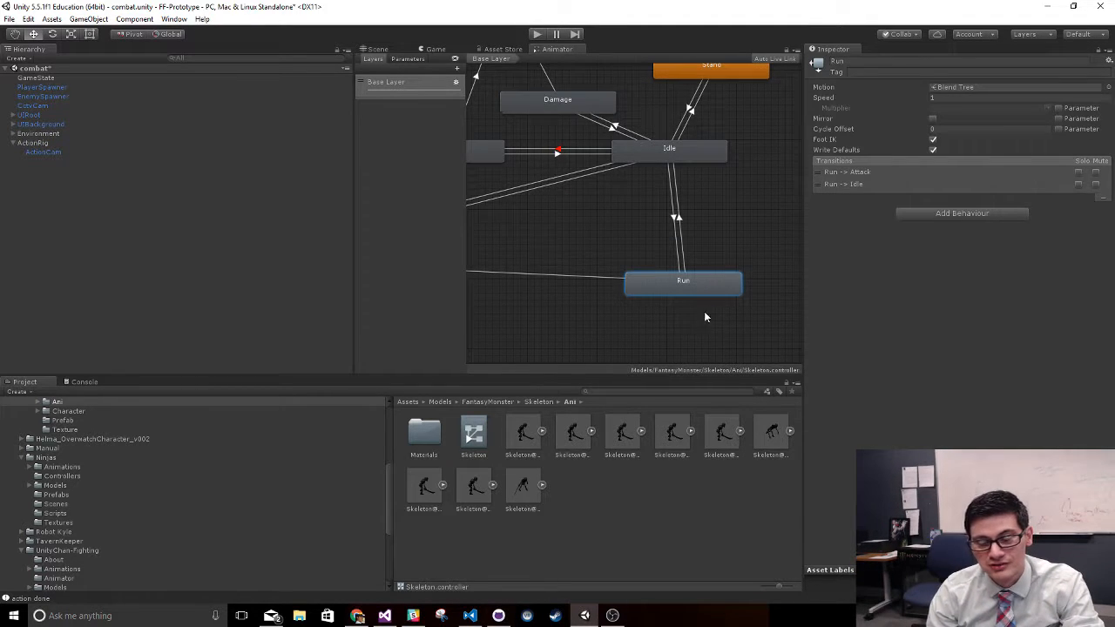
double_click(698, 282)
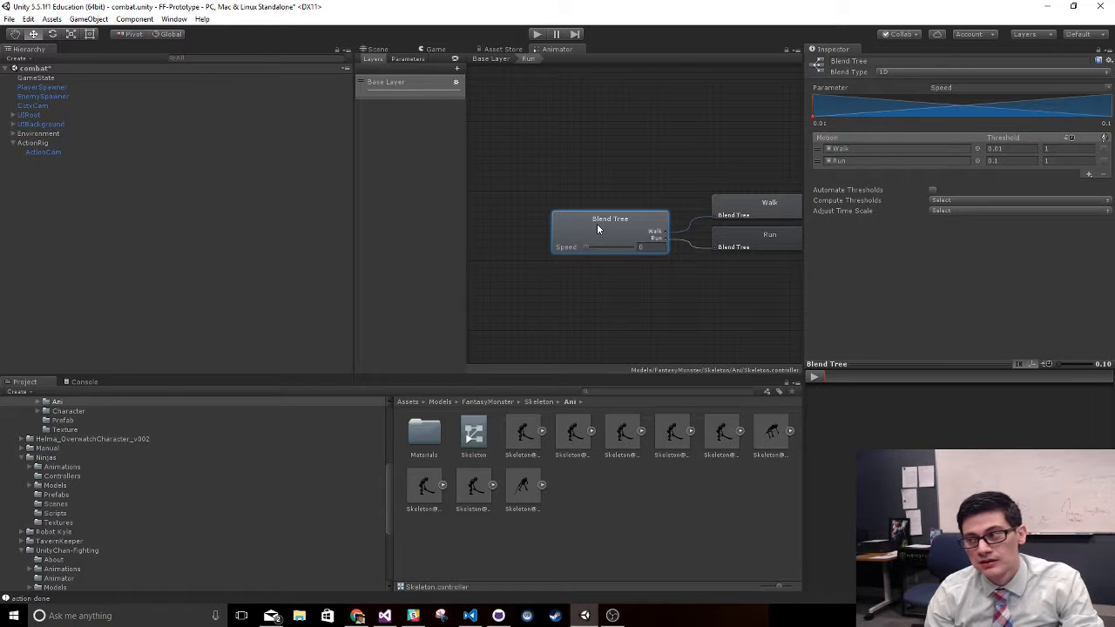
- Locate the blend tree's Run motion clip among the skeleton's animation assets in the project
click(748, 235)
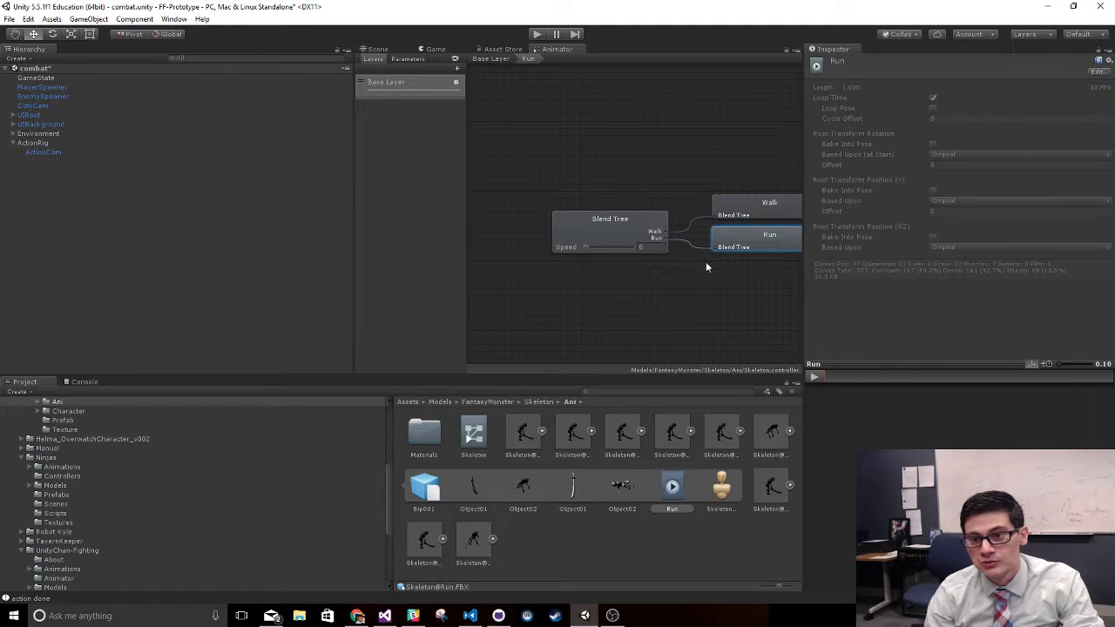
click(655, 231)
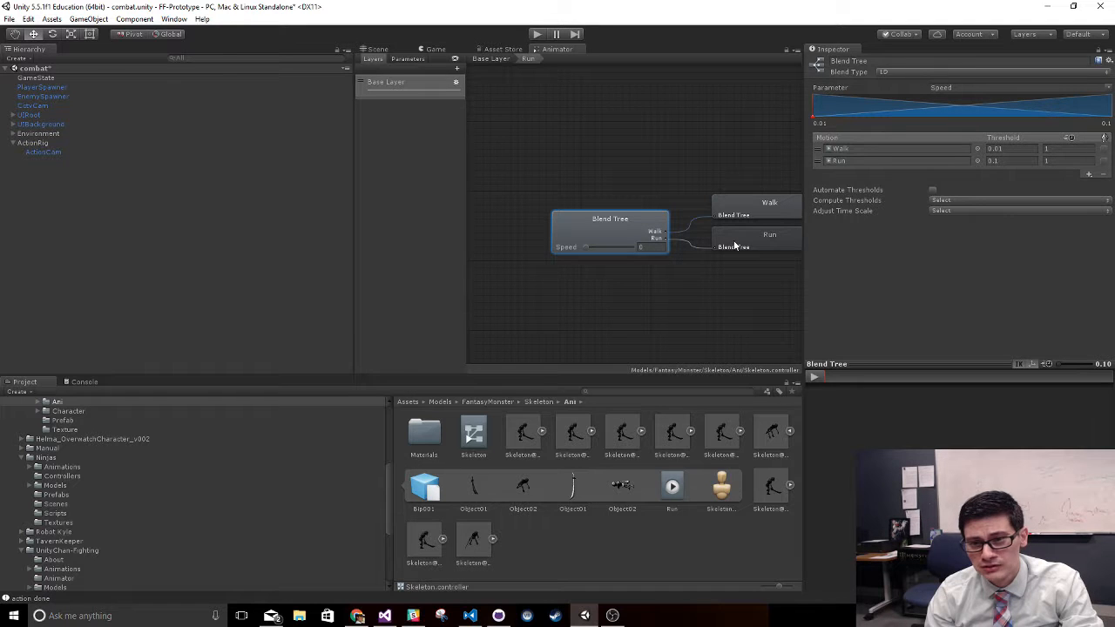
click(849, 161)
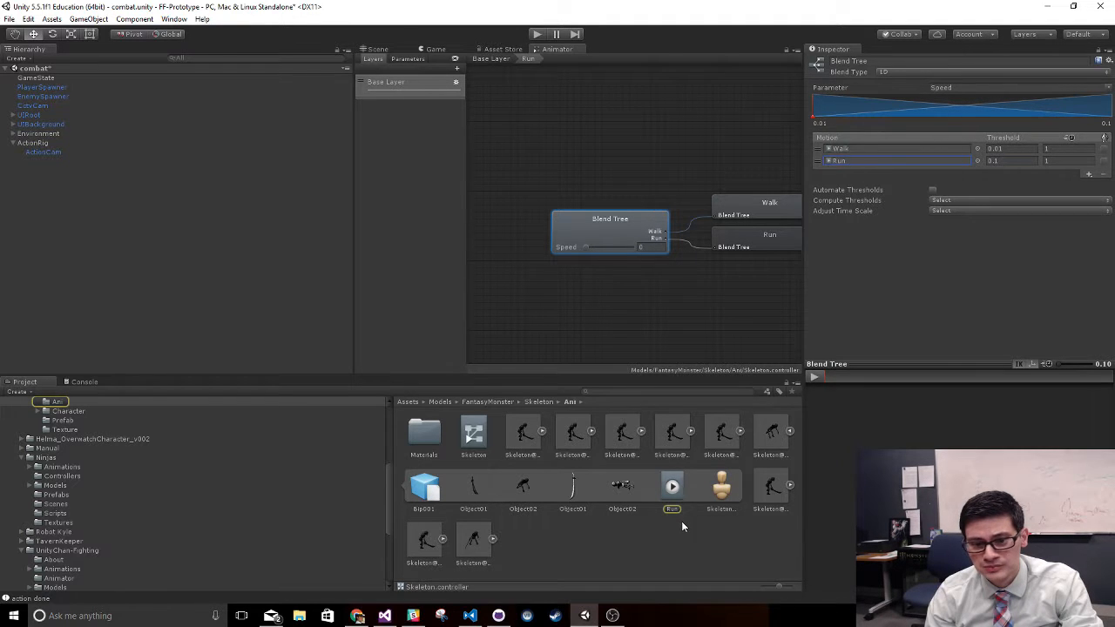
click(677, 486)
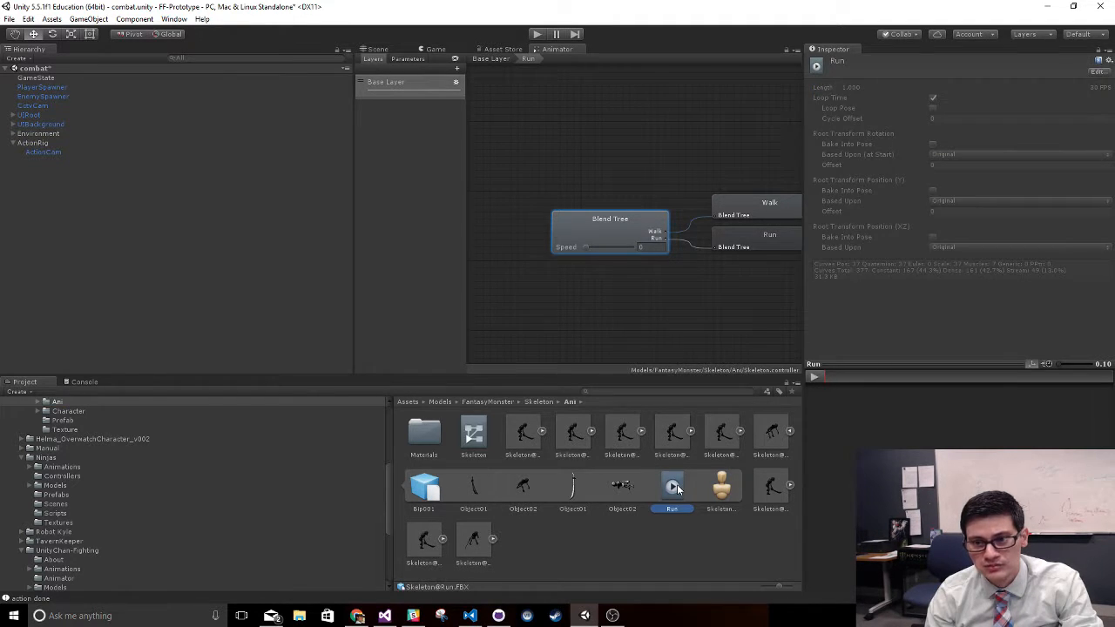
click(427, 490)
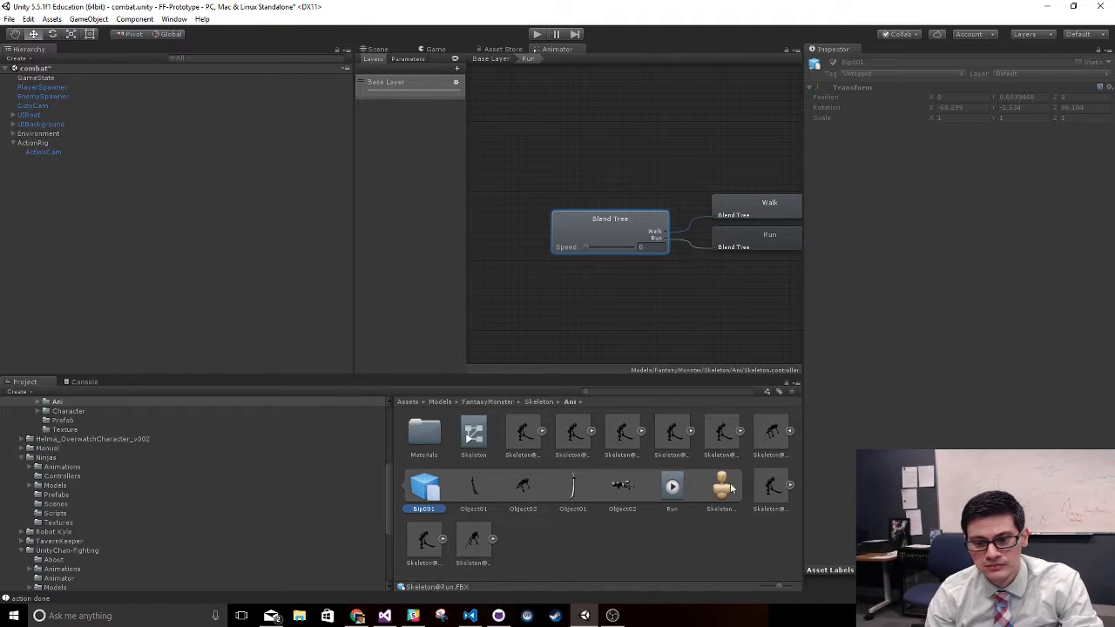
- Bring up the import settings of the Skeleton@Run model and play its animation preview at 2.00 speed
click(790, 433)
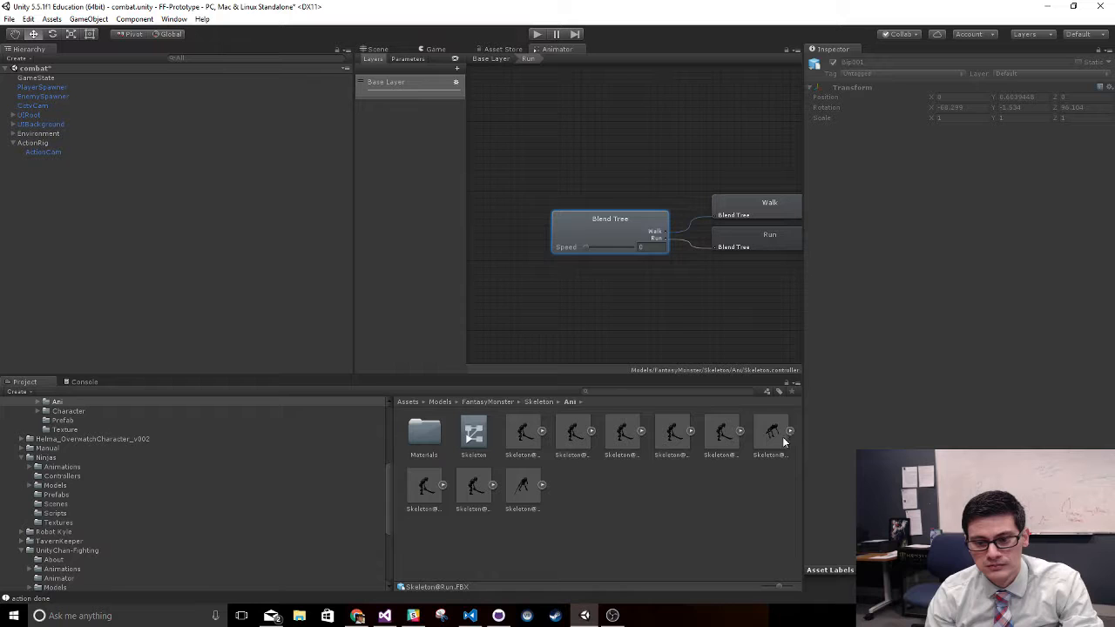
scroll(893, 315, down, 5)
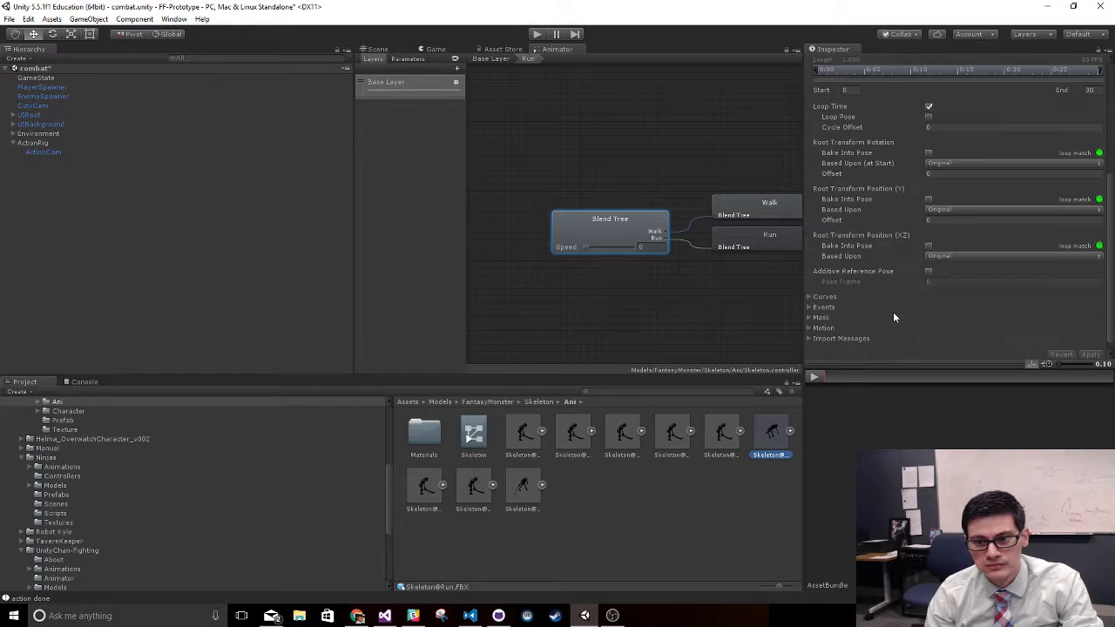
drag(843, 456, 915, 487)
click(813, 378)
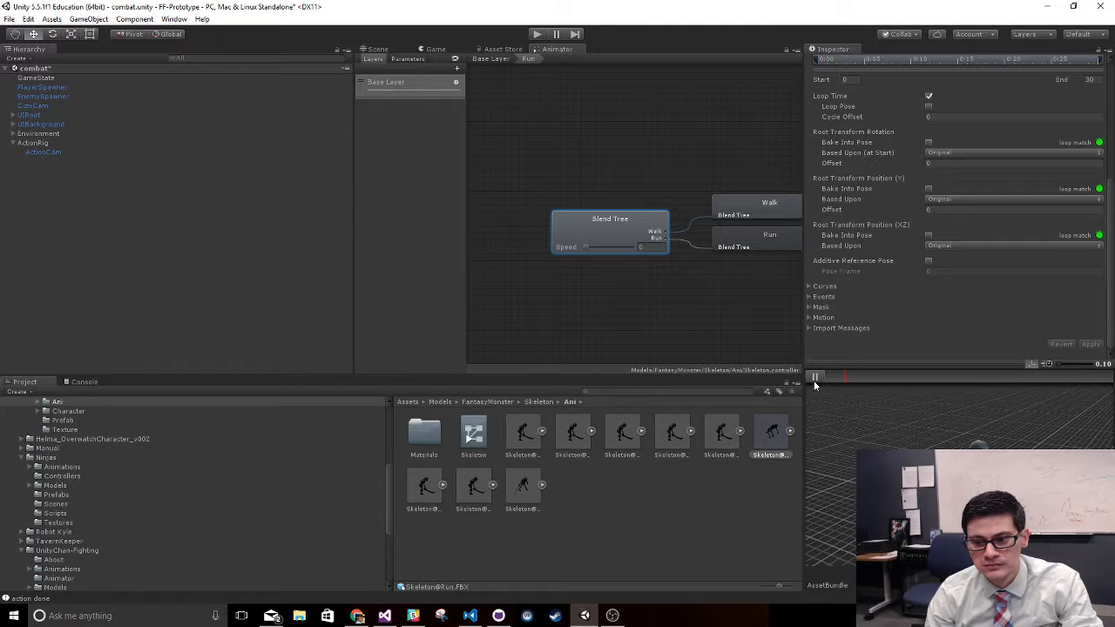
drag(1111, 375, 1076, 369)
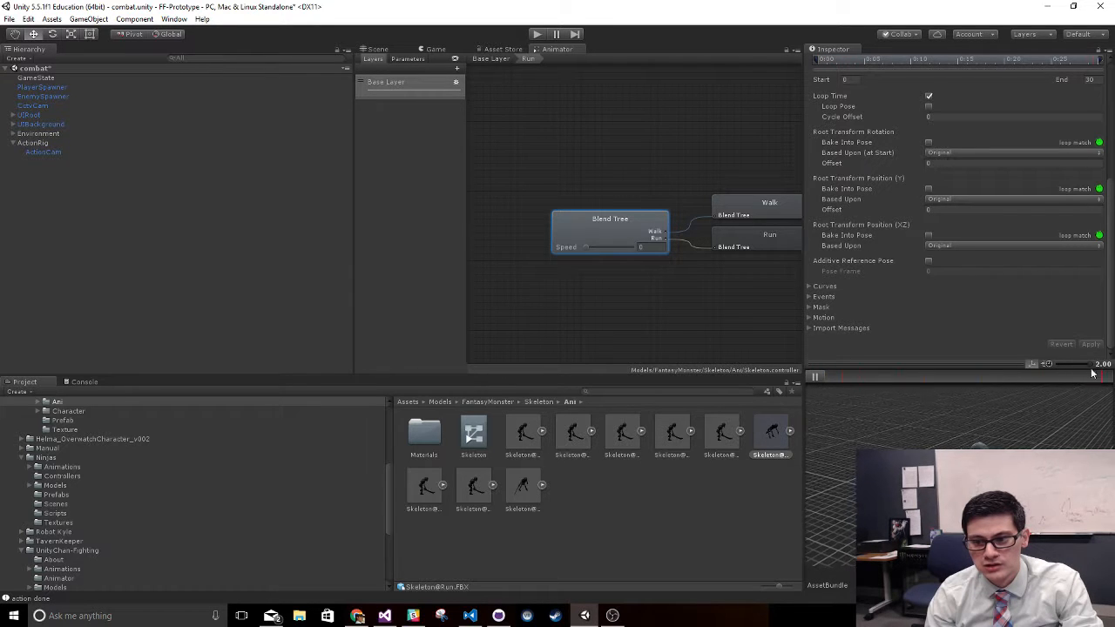
- Pause the Skeleton@Run animation preview and expand the Run clip's Events section in the import settings
click(814, 376)
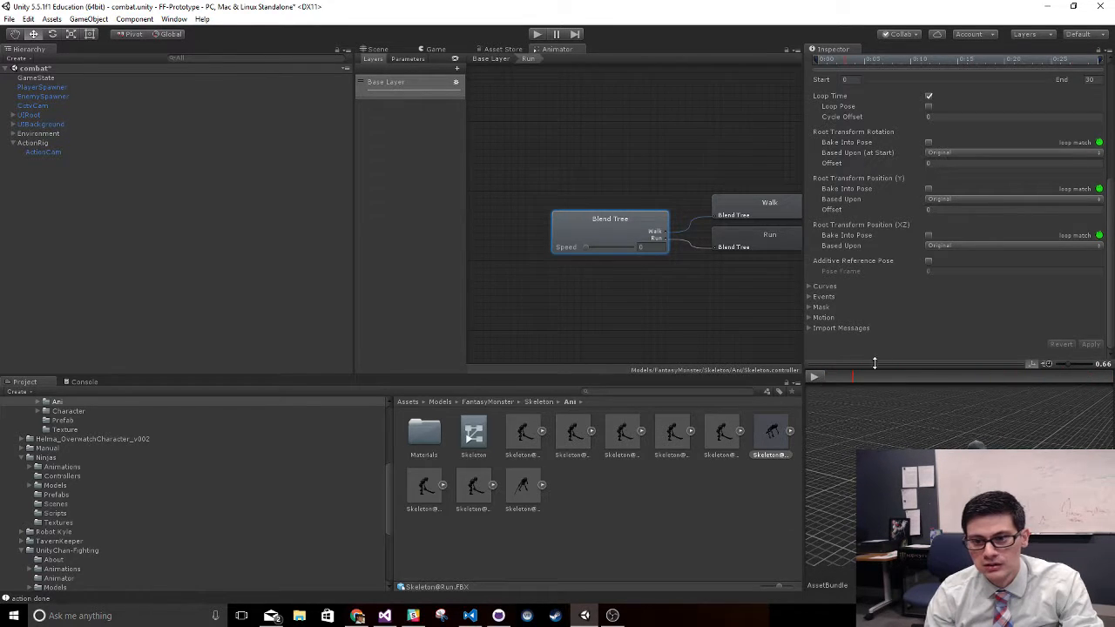
click(821, 318)
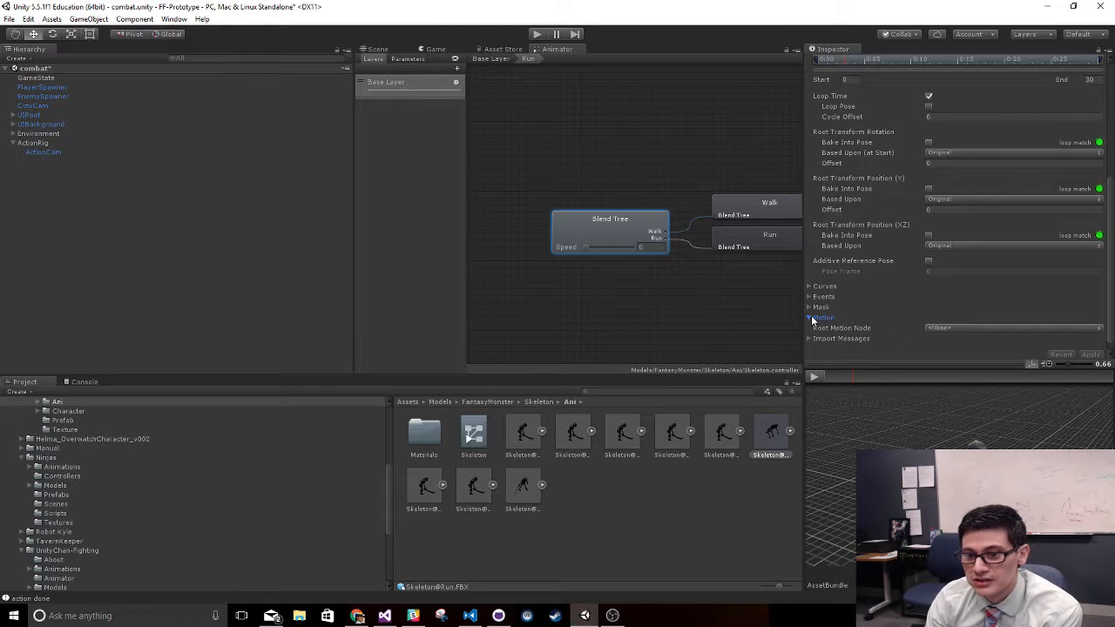
click(812, 319)
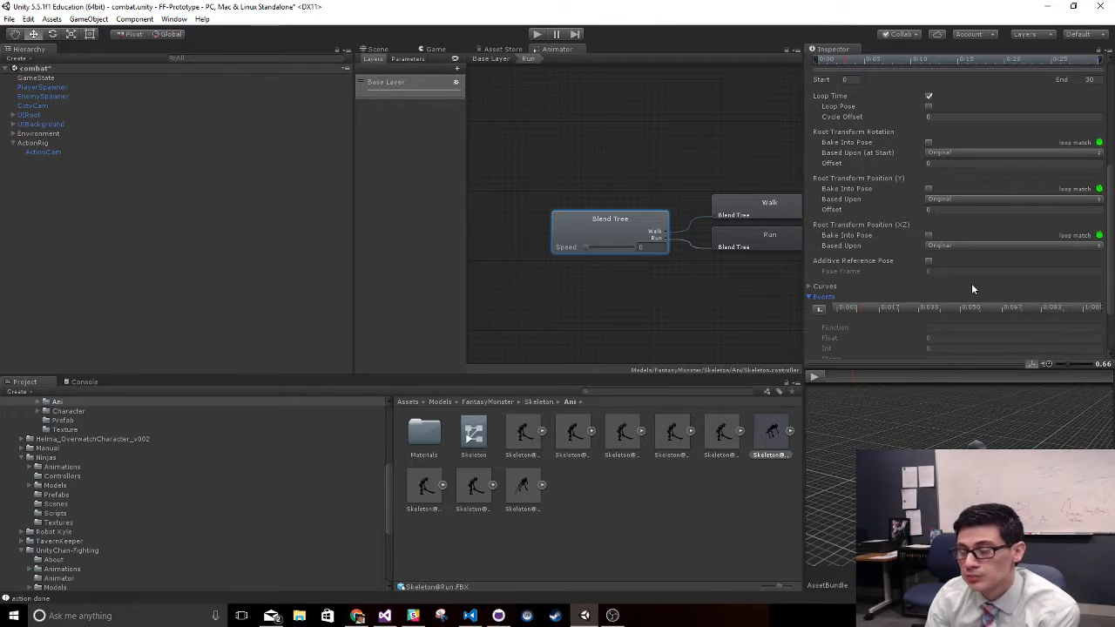
scroll(971, 279, up, 5)
scroll(978, 279, up, 1)
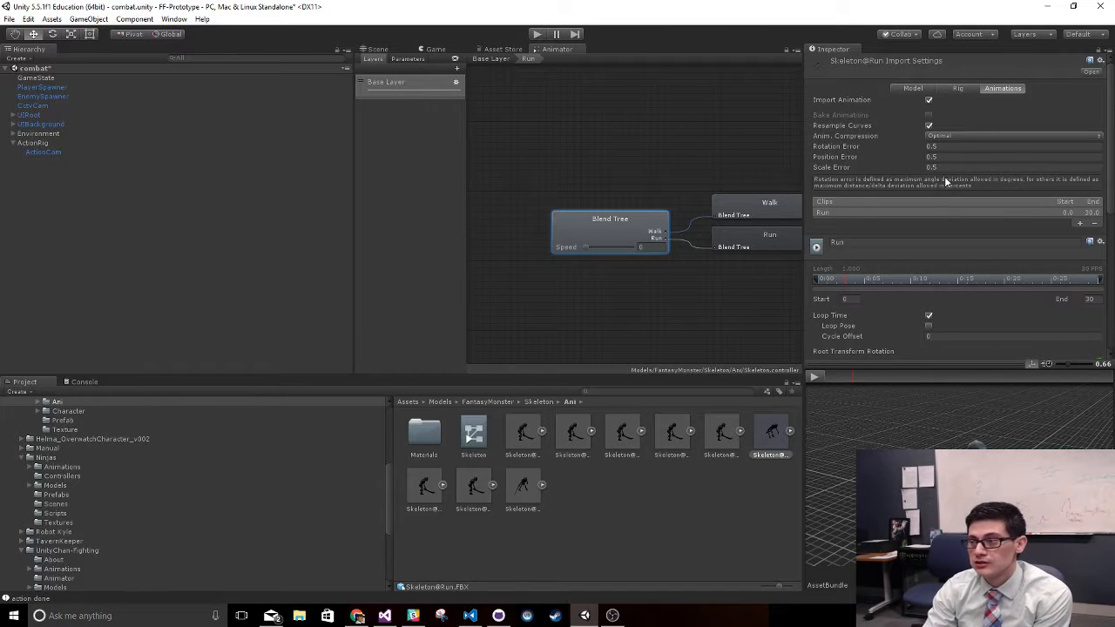
scroll(938, 285, down, 8)
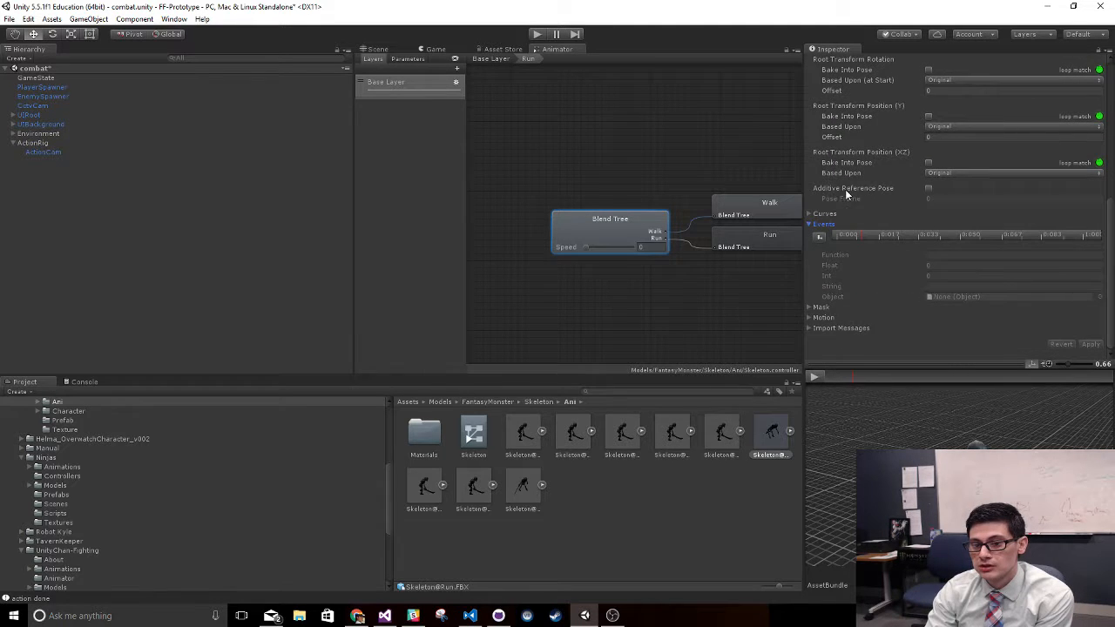
click(819, 318)
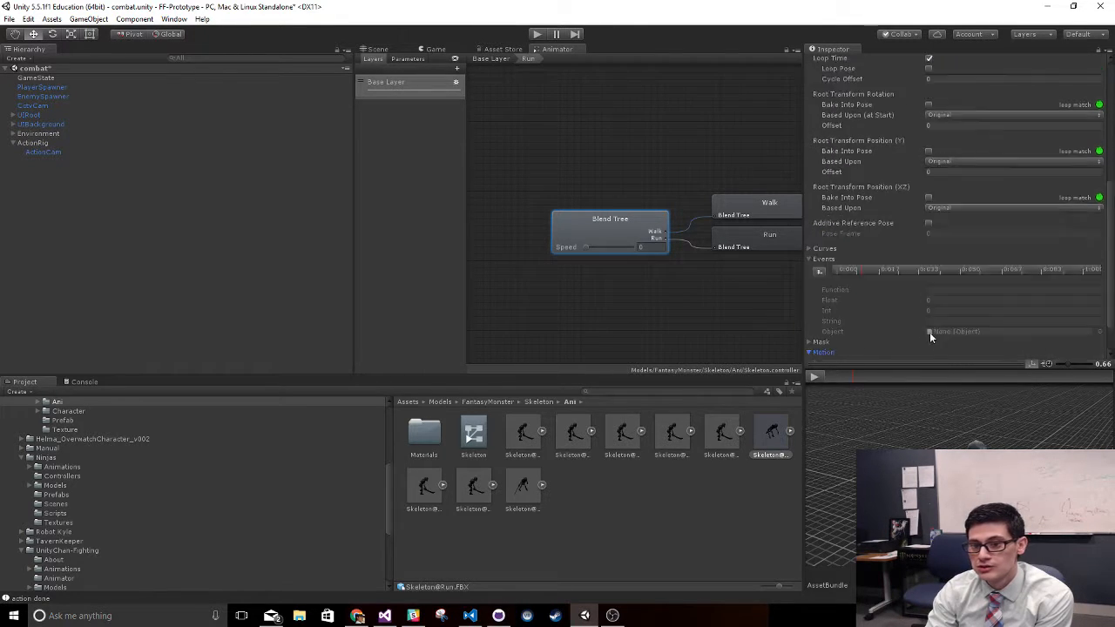
scroll(925, 297, up, 3)
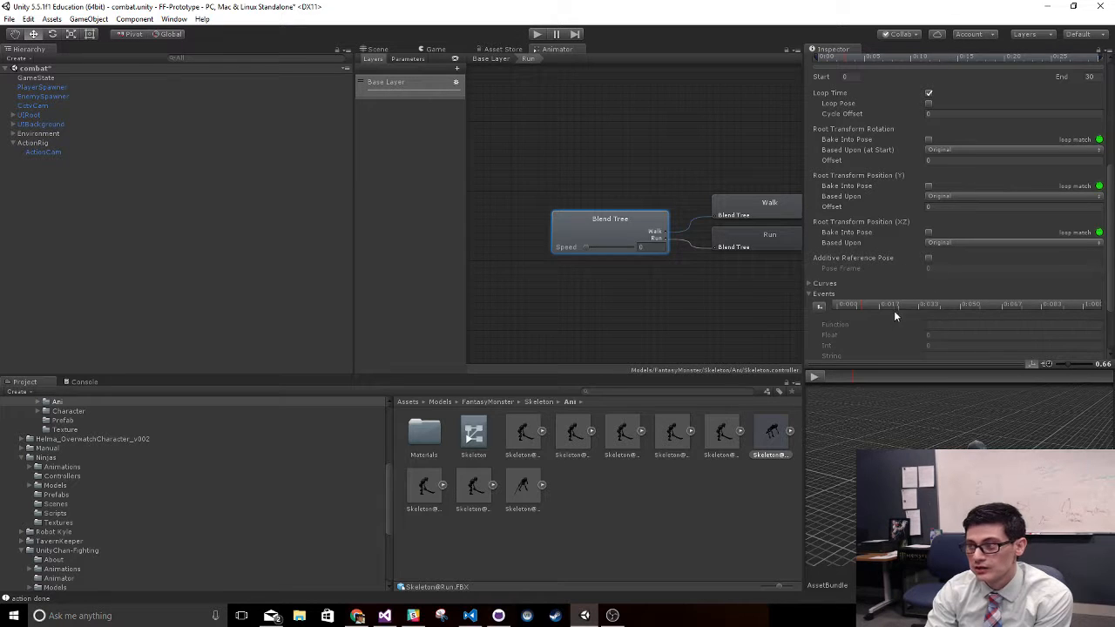
scroll(899, 287, down, 3)
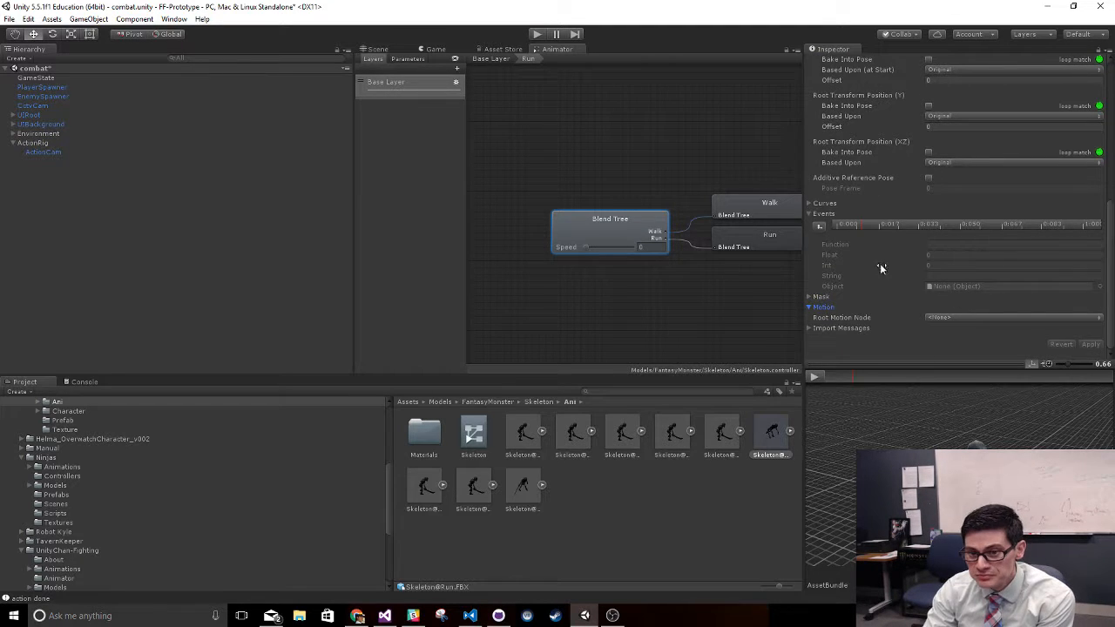
- Add an animation event near the 0:017 mark of the skeleton's Run clip and set its function to SkeleDown
drag(932, 377, 863, 411)
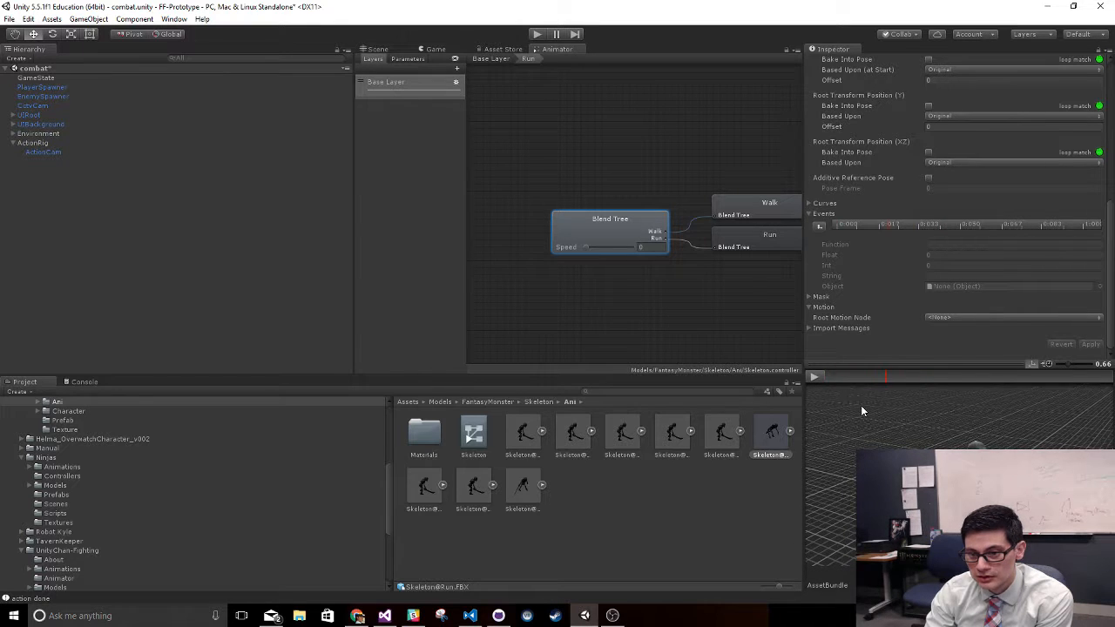
click(819, 226)
click(975, 244)
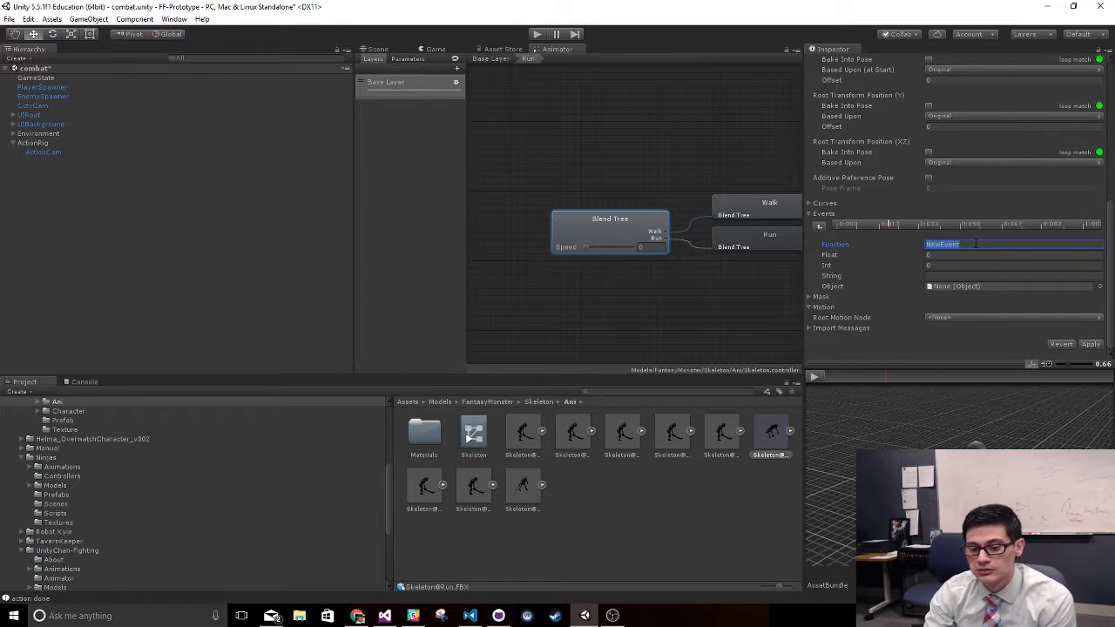
text(Sk)
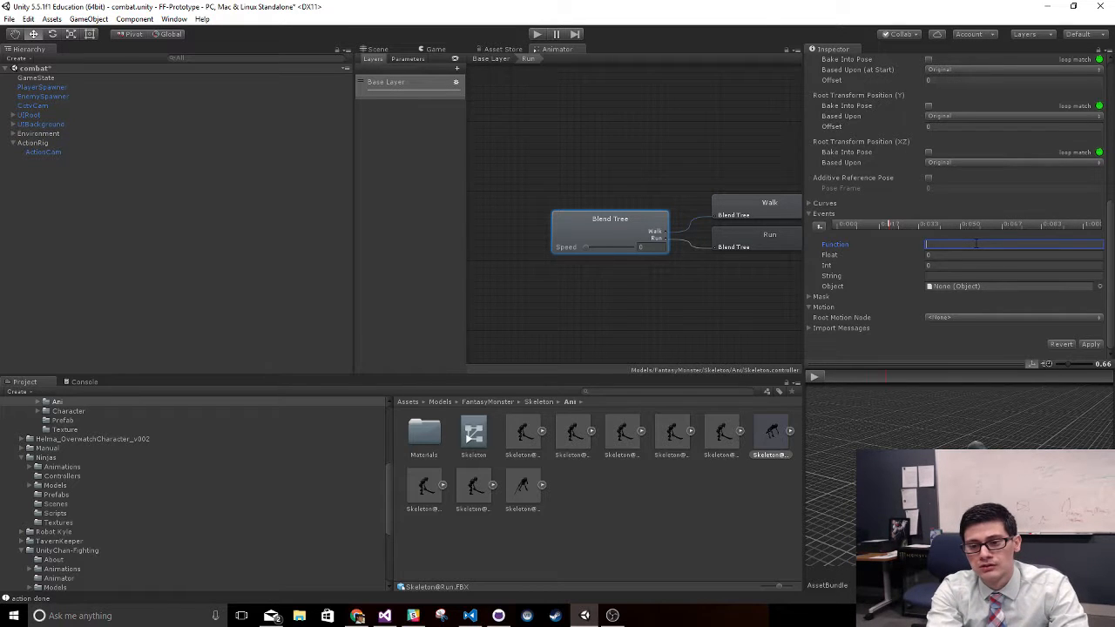
text(Skele)
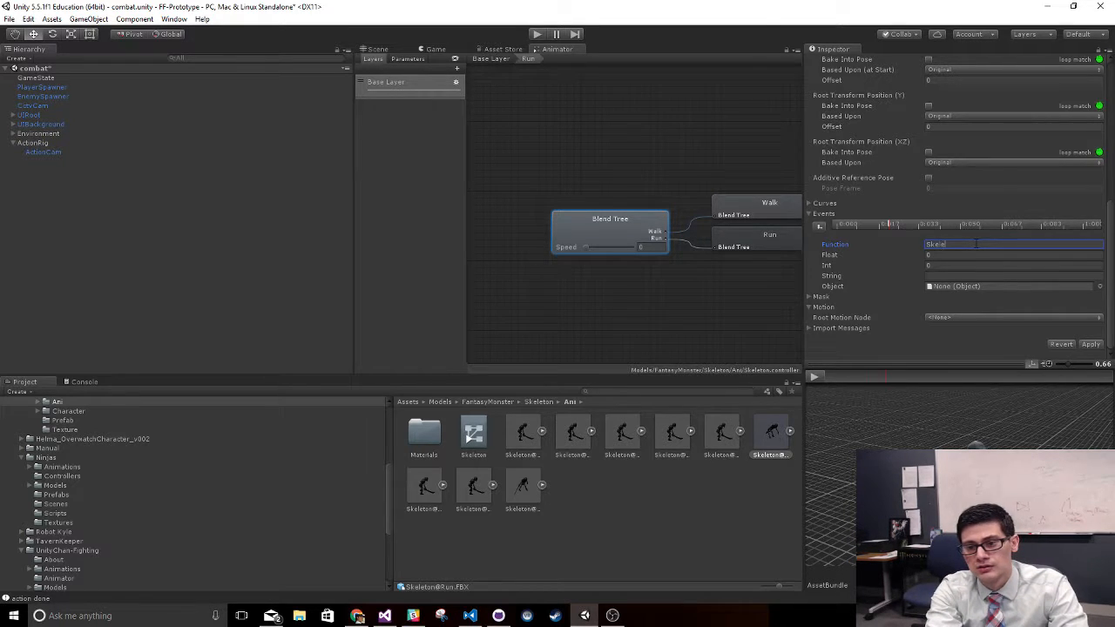
text(Down)
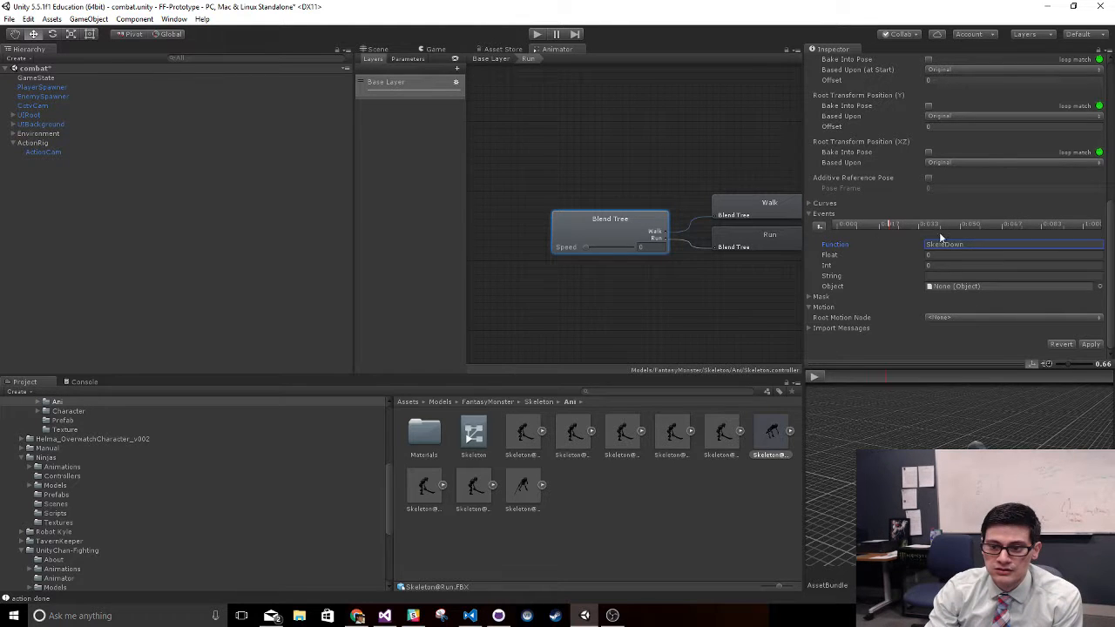
- Add a second event near the 0:067 mark of the Run clip and set its function to SkeleDown
click(815, 377)
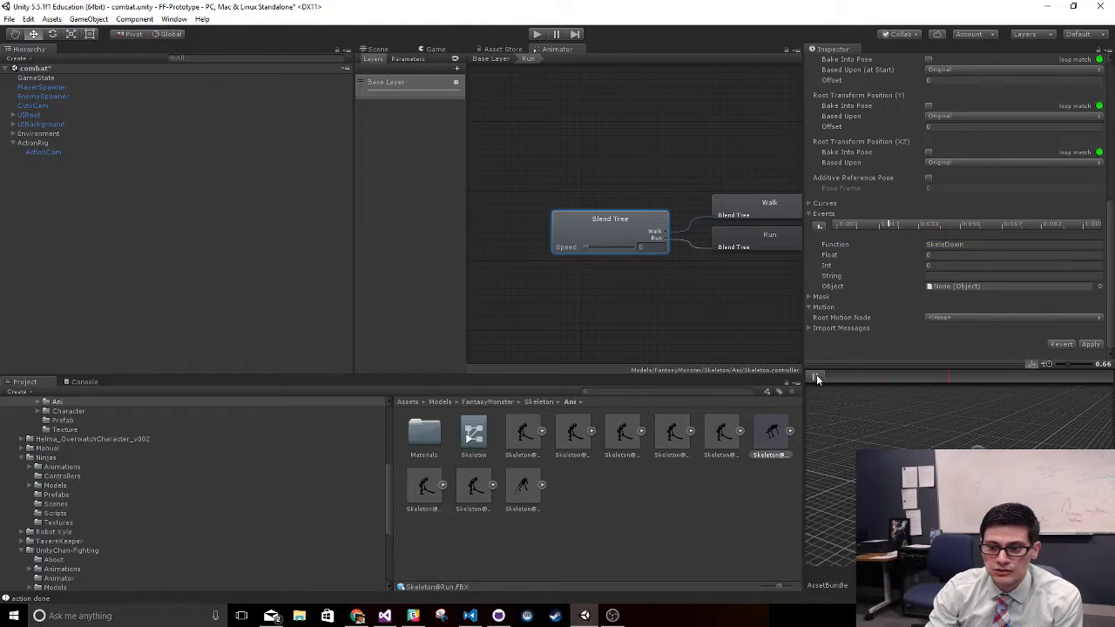
click(819, 226)
click(977, 246)
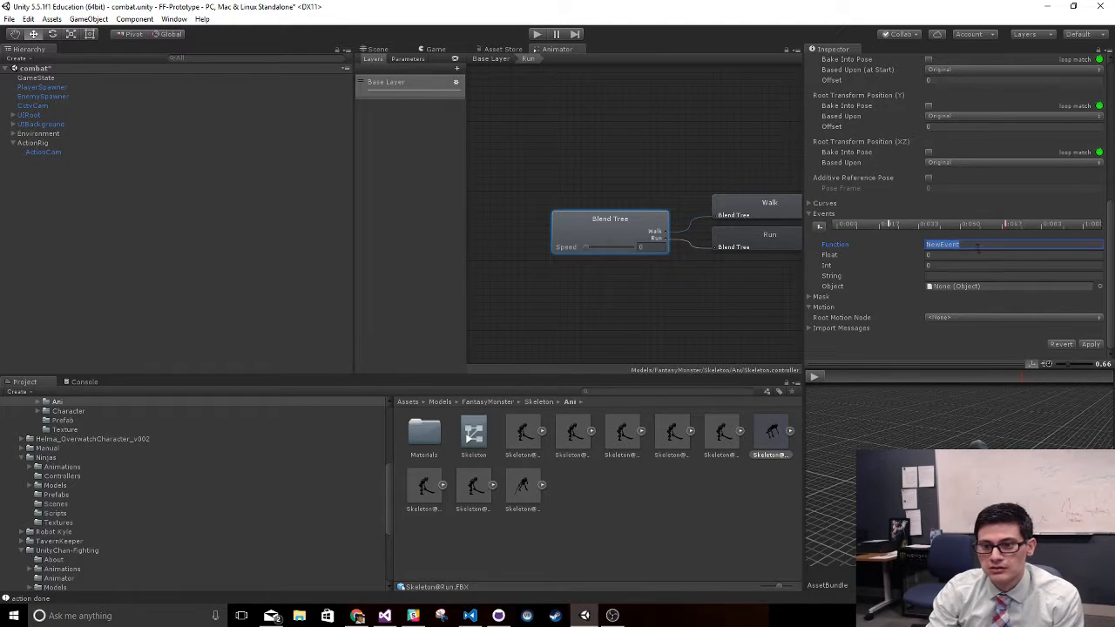
text(SkeleDown)
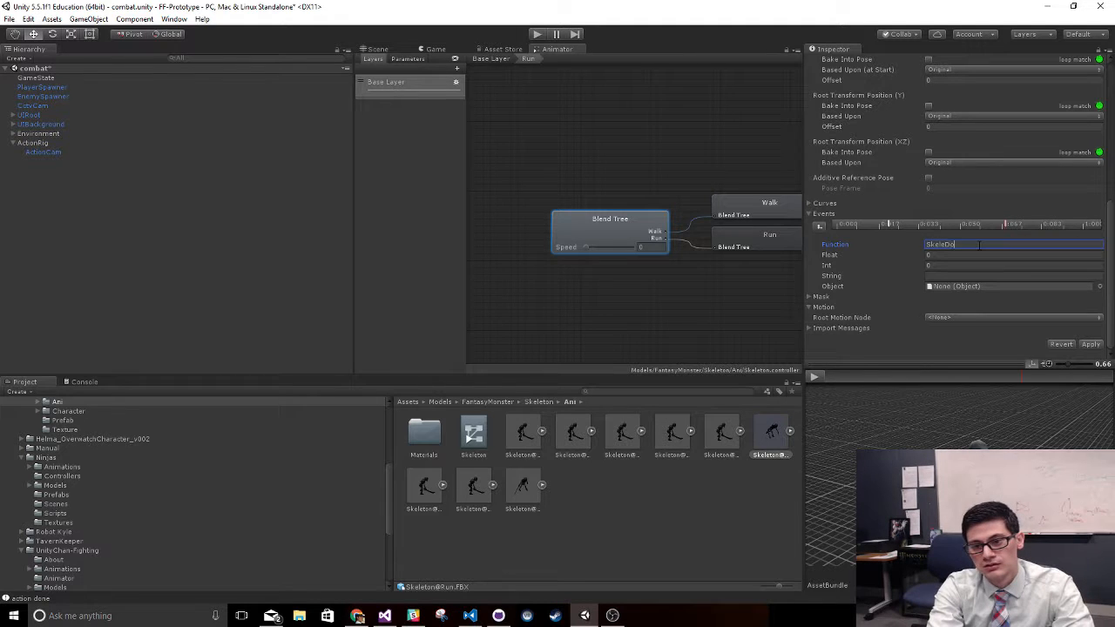
- Play the Run clip's preview to check the events against the footfalls, and try the blend tree's Speed slider
click(819, 377)
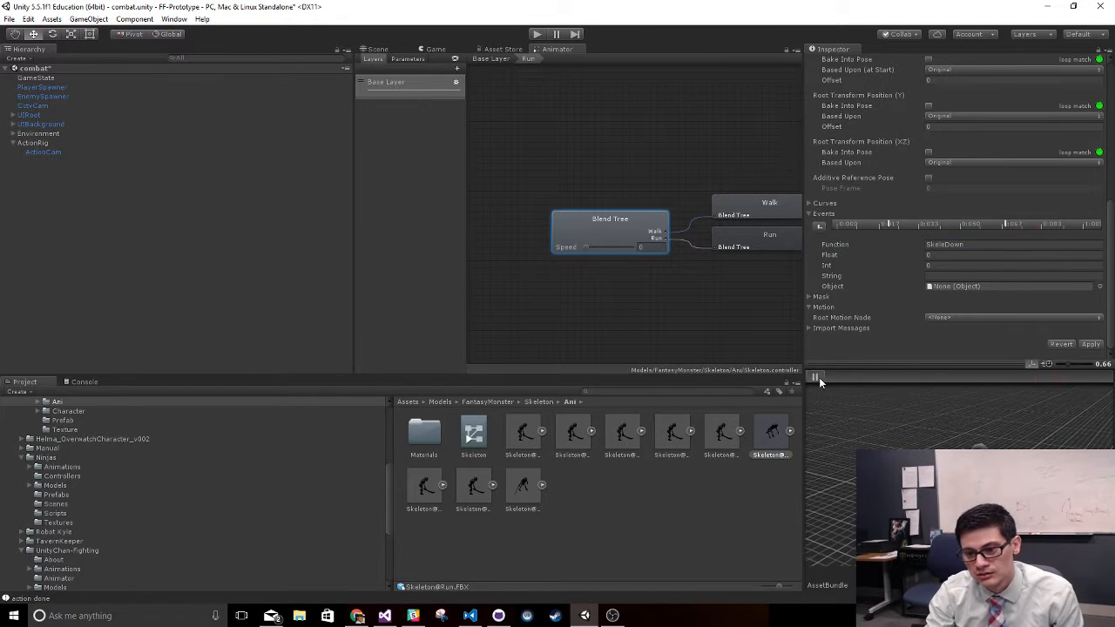
click(819, 377)
click(819, 377)
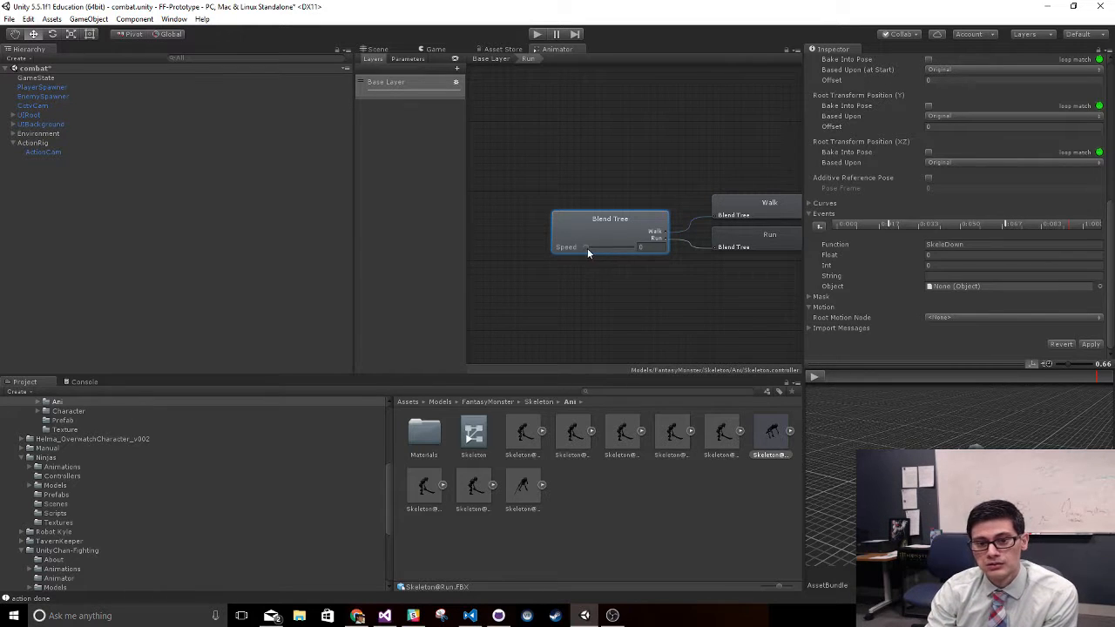
mouse_move(588, 251)
mouse_down()
mouse_move(650, 249)
mouse_move(575, 260)
mouse_up()
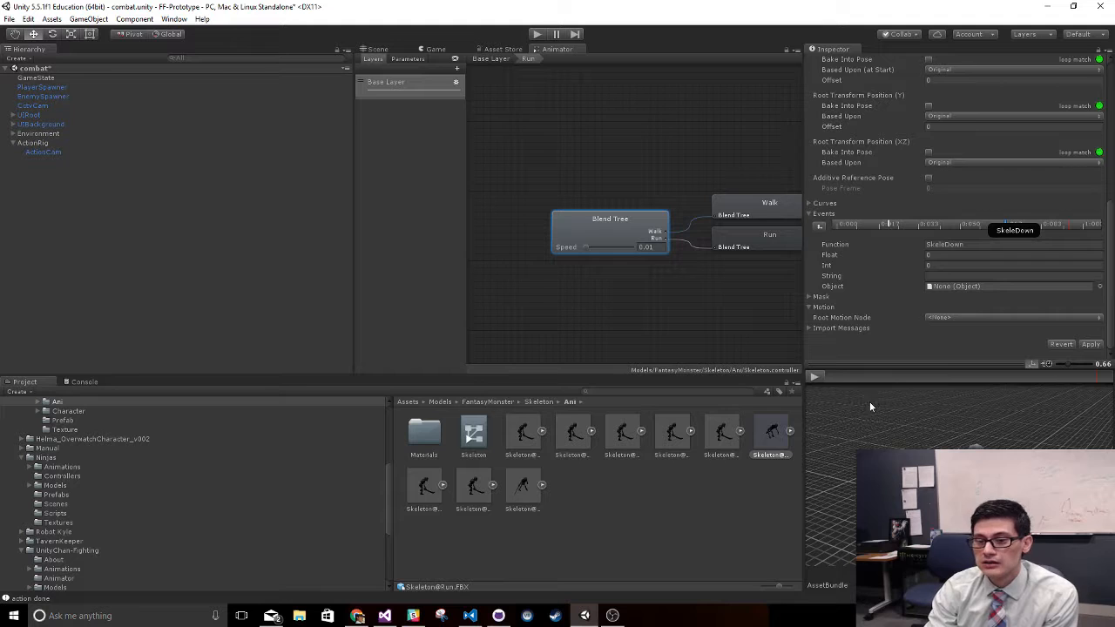
click(67, 532)
scroll(68, 534, up, 3)
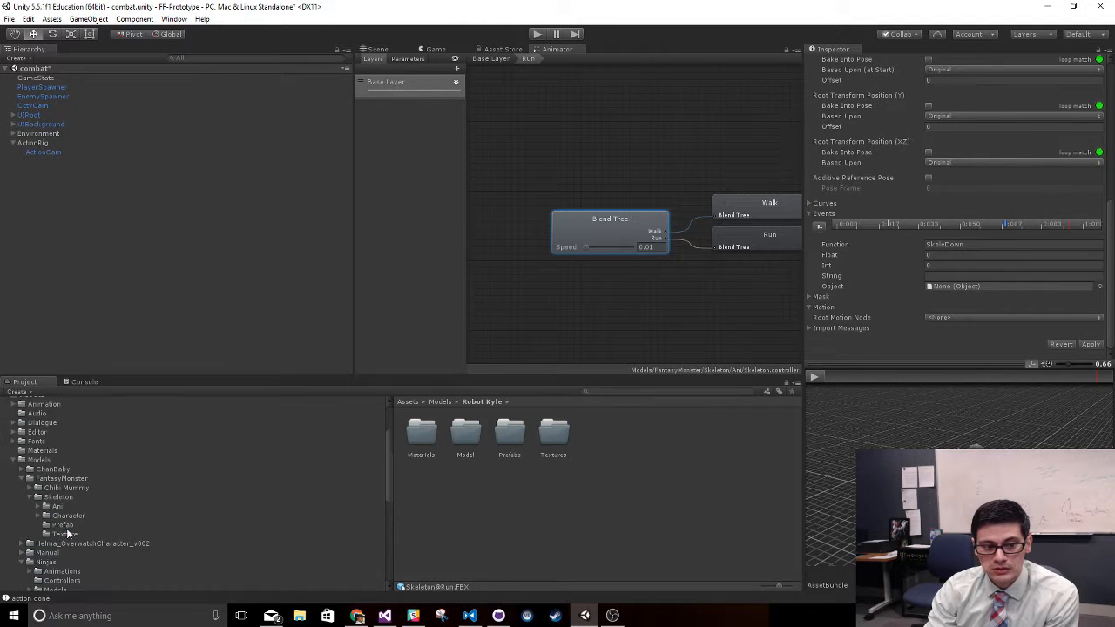
click(13, 460)
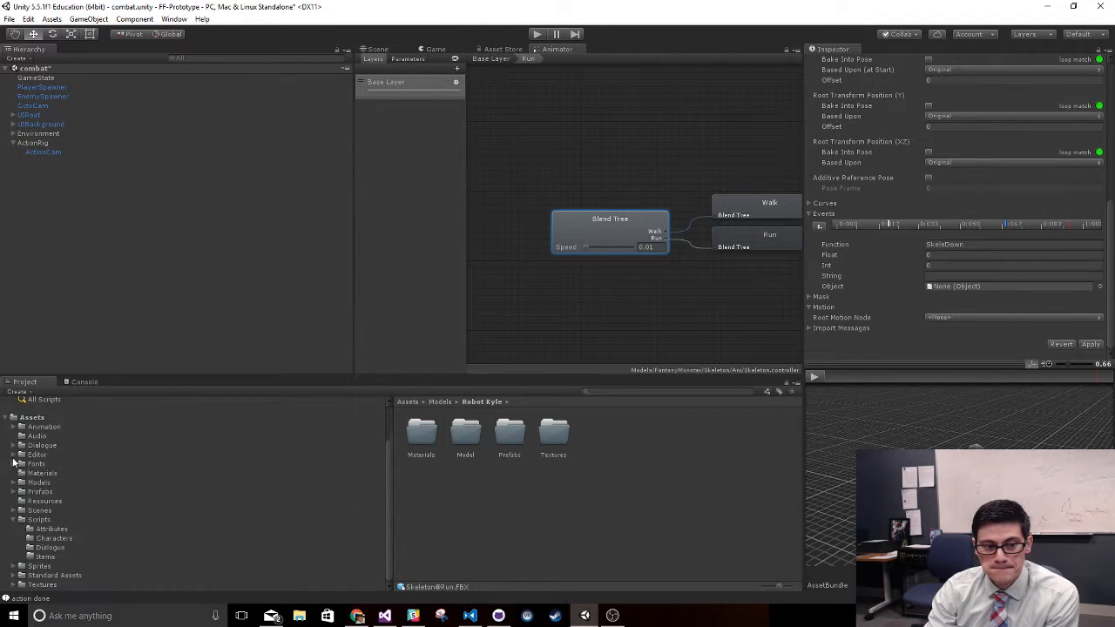
click(51, 502)
click(549, 433)
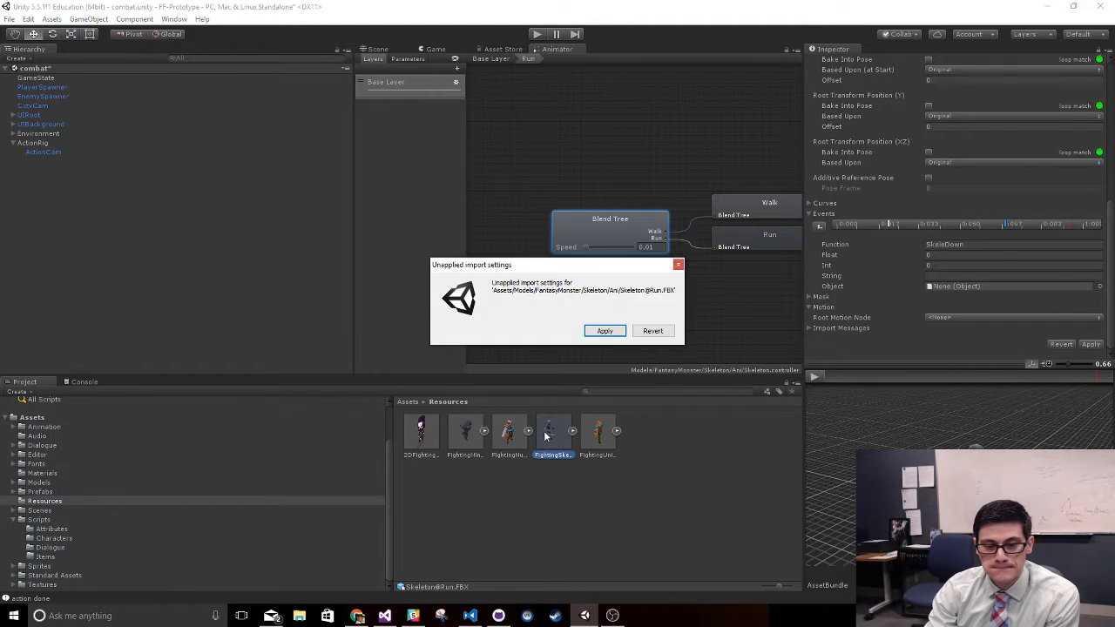
click(604, 330)
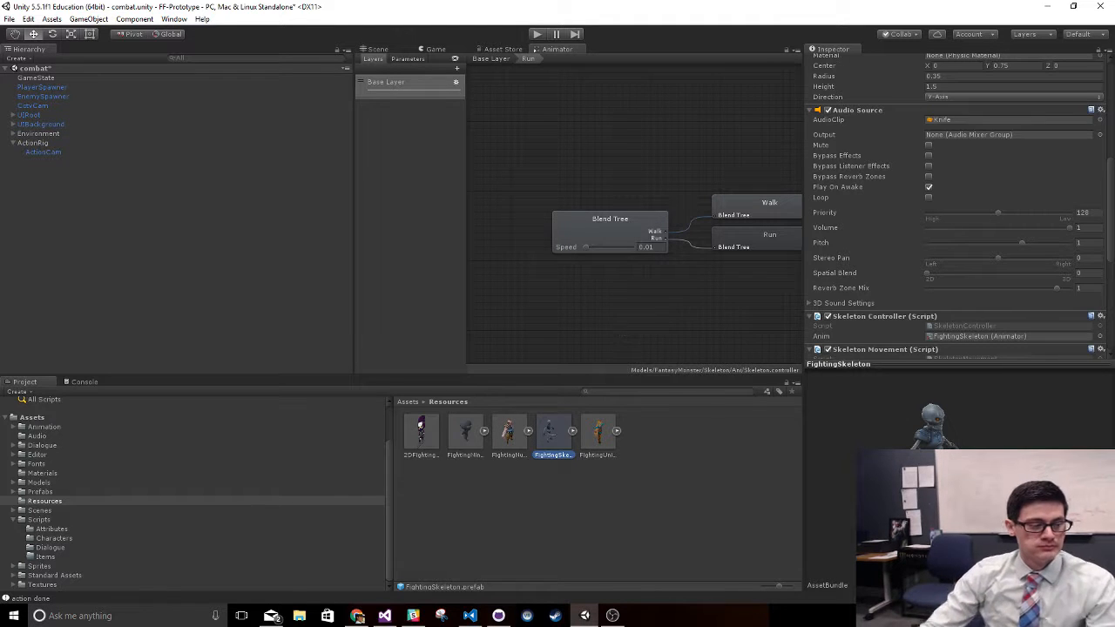
- Open the prefab's SkeletonController script in Visual Studio
key(alt+Tab)
drag(269, 7, 0, 10)
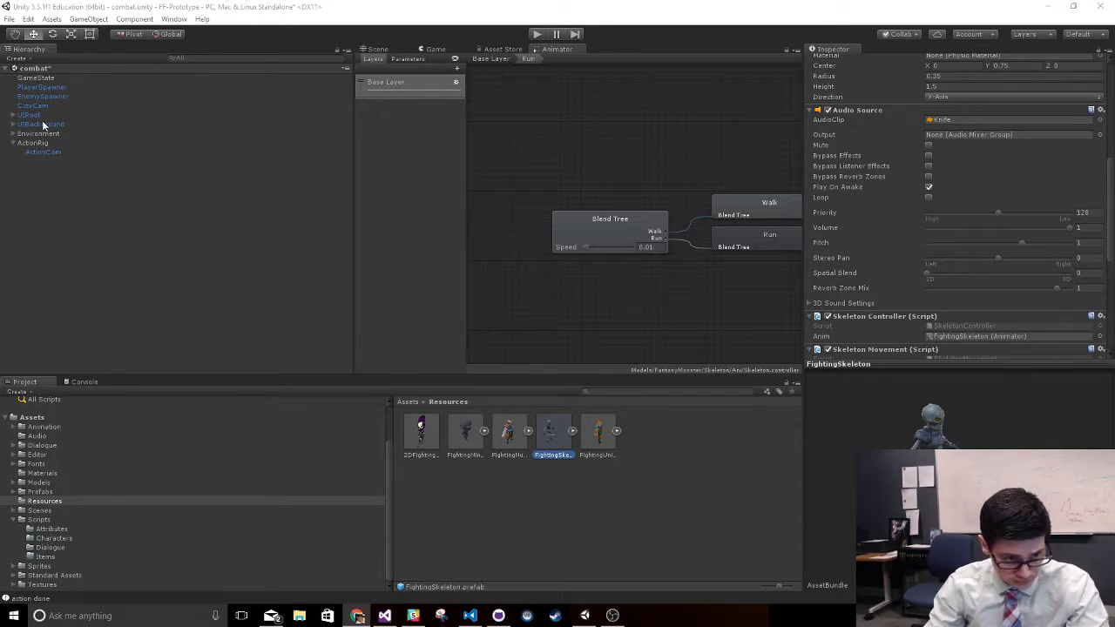
double_click(959, 322)
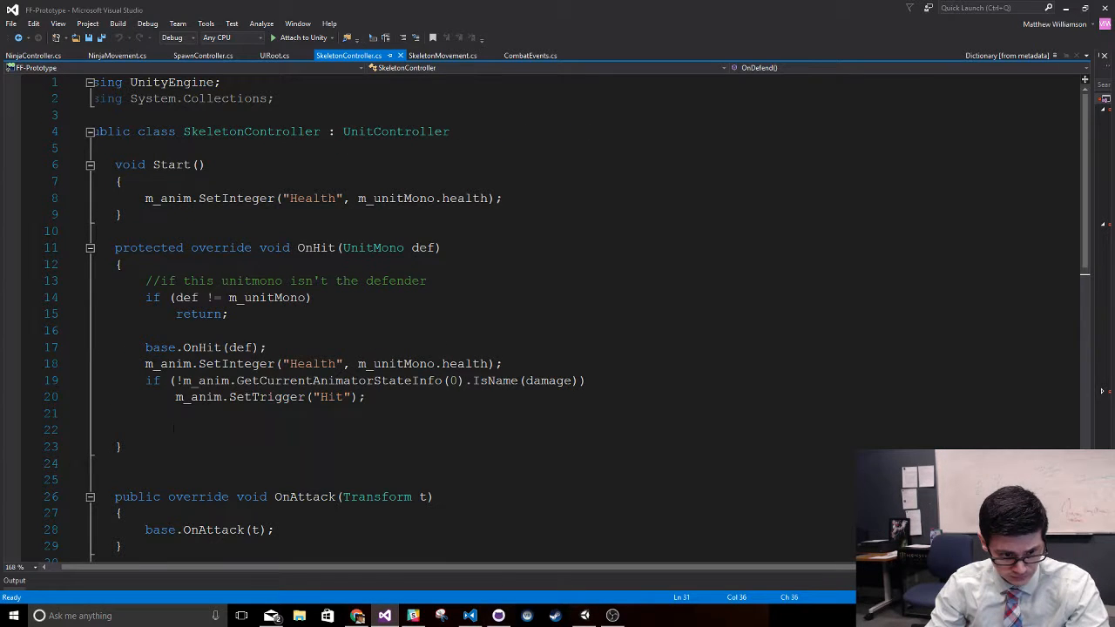
- Add an empty public void SkeleDown() method above OnAttack in SkeletonController.cs and save the script
click(166, 477)
text(public)
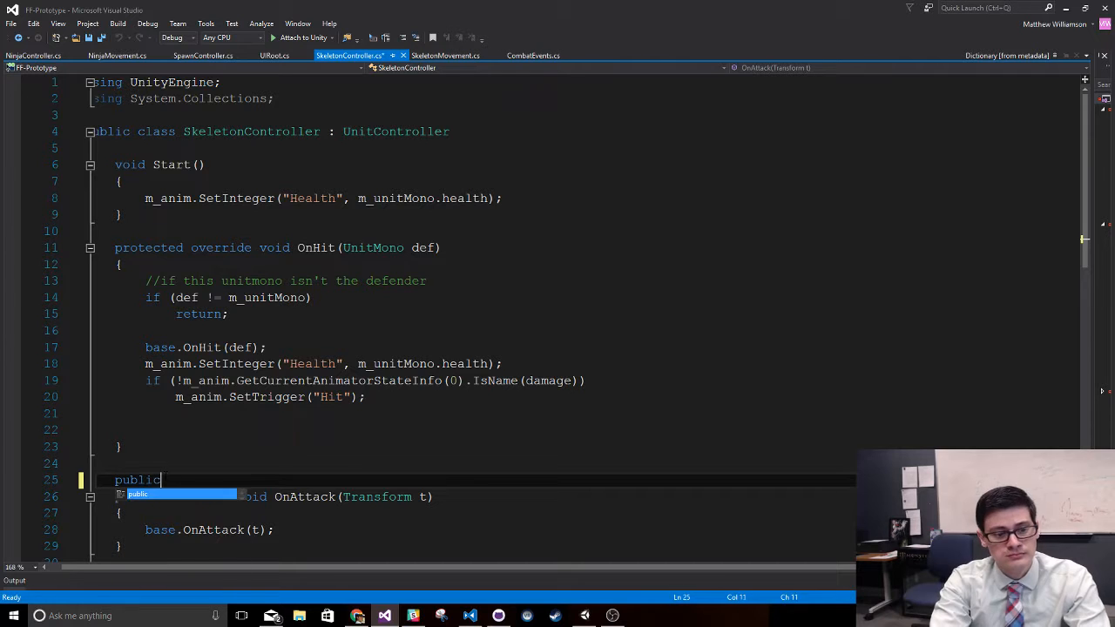
text( void Skele)
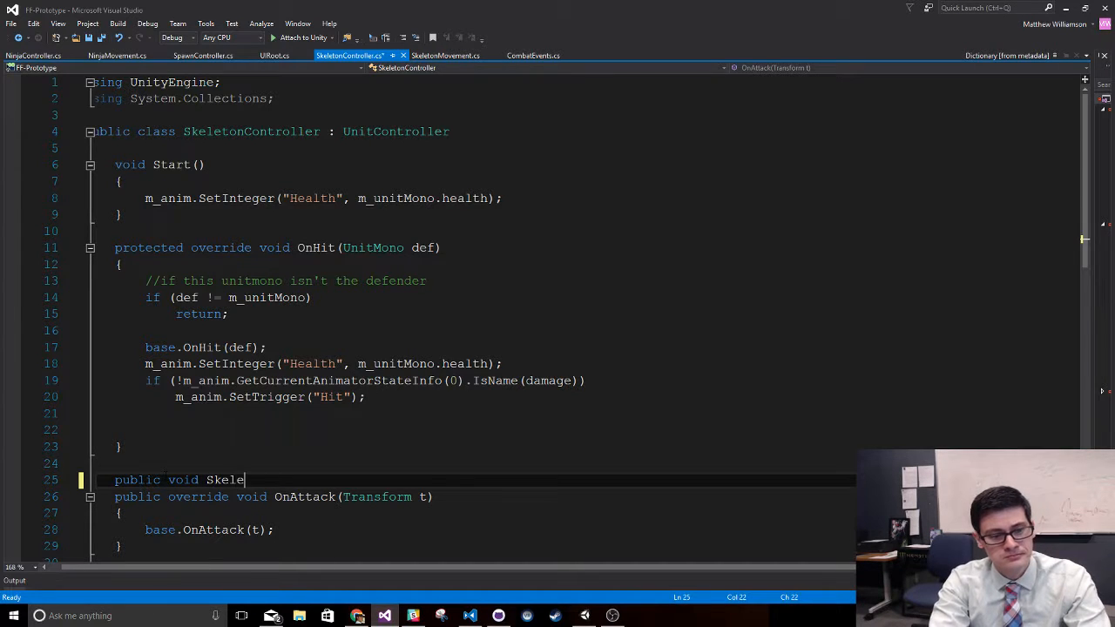
text(Down())
key(Return)
text({)
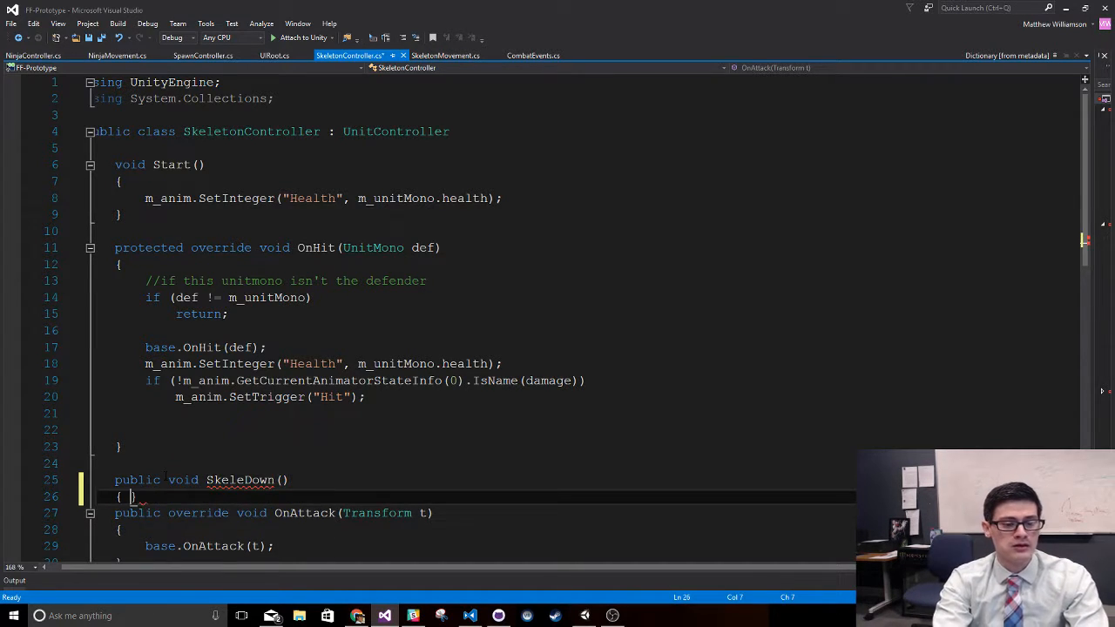
key(Return)
key(ctrl+s)
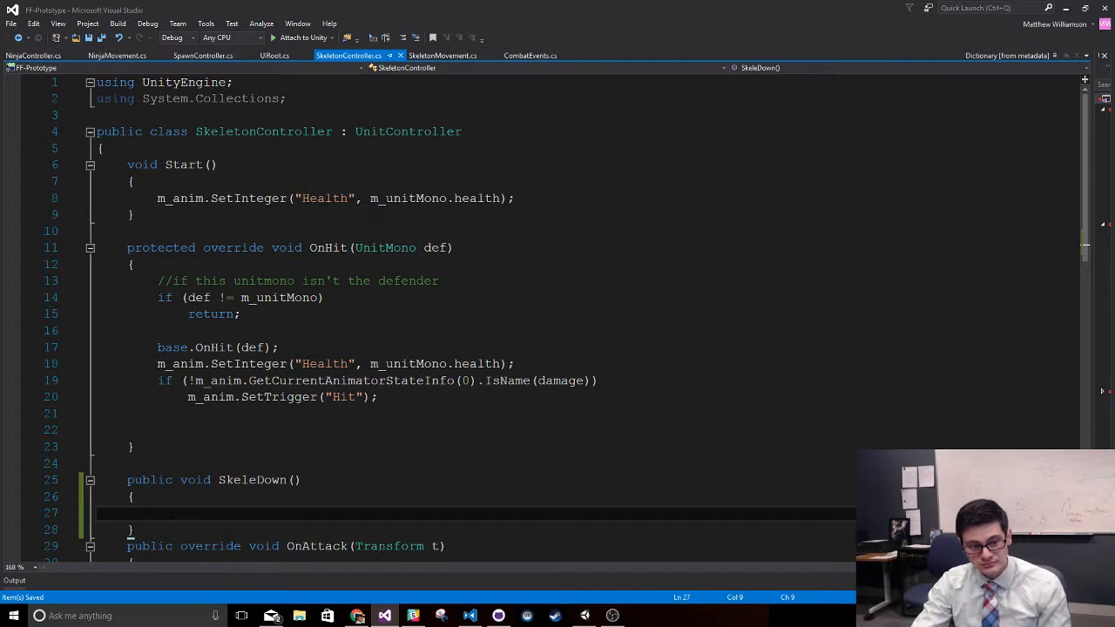
- Copy the three lines of NinjaController's FootDown method into the body of SkeleDown and save SkeletonController.cs
click(35, 54)
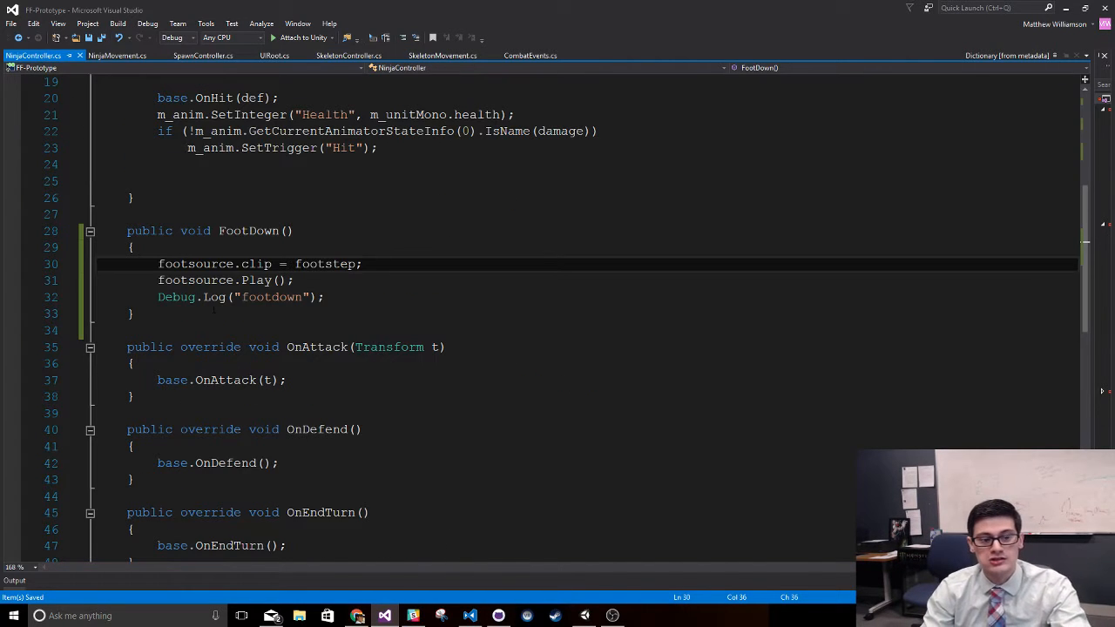
drag(150, 263, 351, 303)
key(ctrl+c)
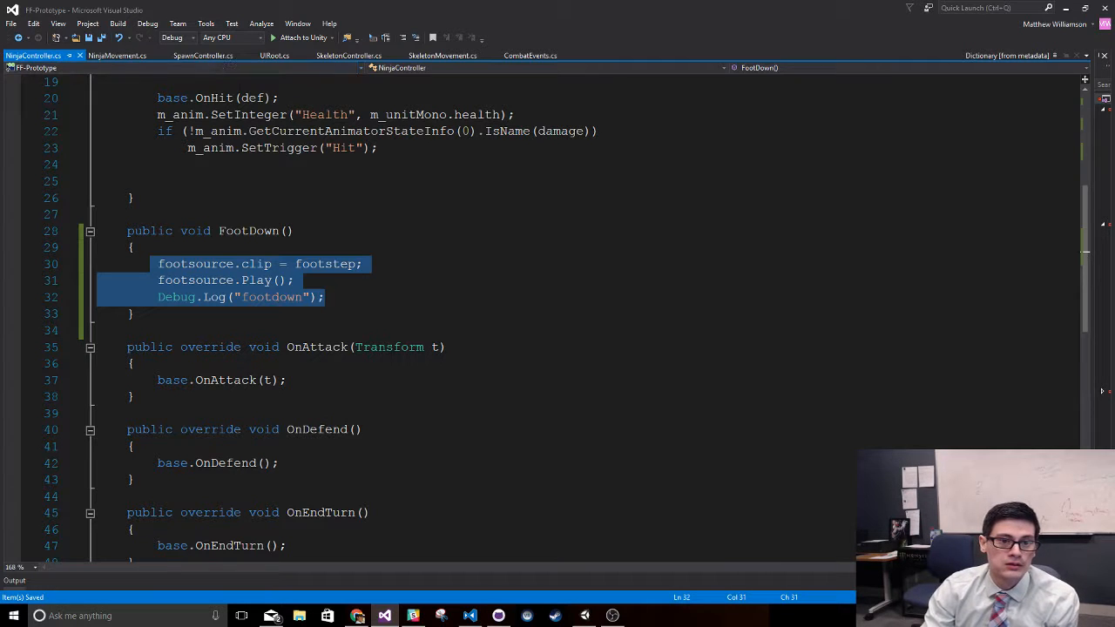
key(ctrl+Tab)
right_click(203, 511)
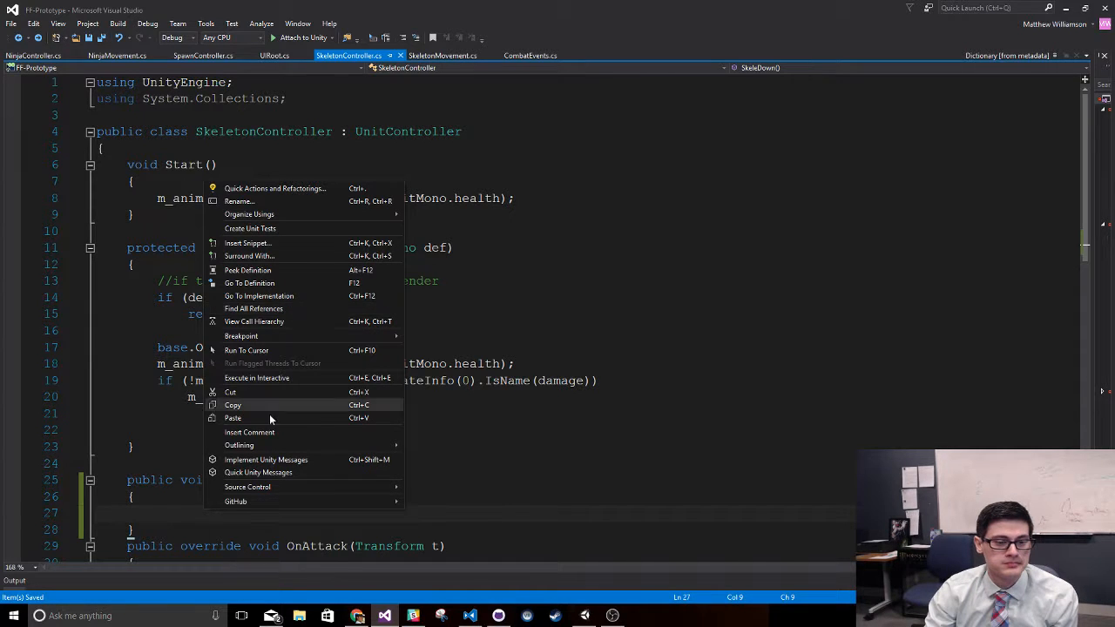
click(97, 514)
key(ctrl+v)
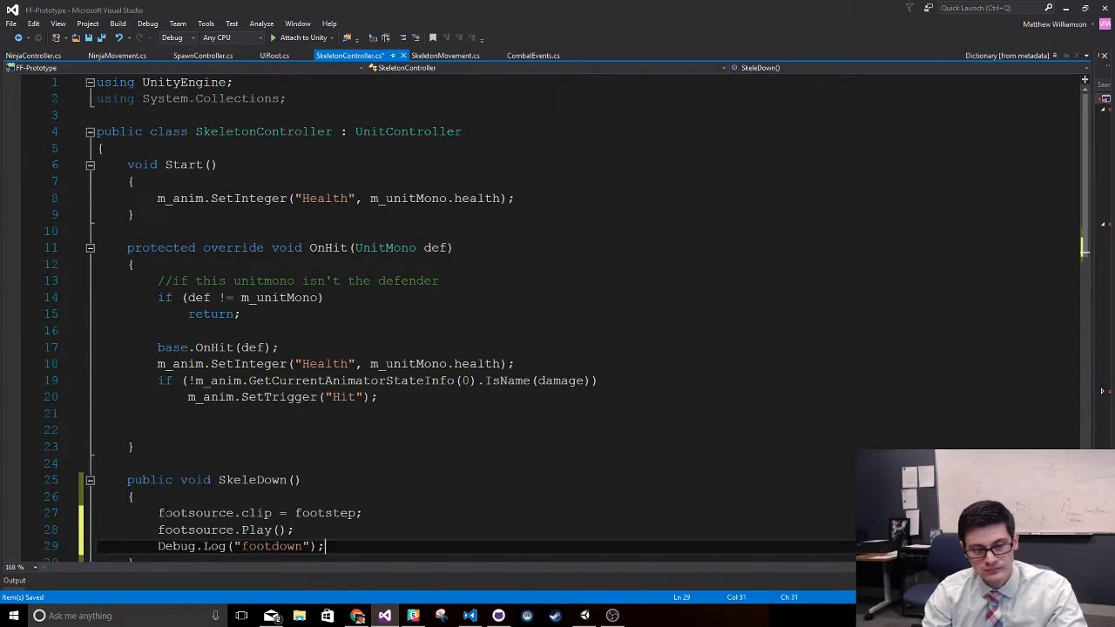
key(ctrl+s)
- Copy the public AudioSource footsource and AudioClip footstep declarations from NinjaController.cs to just above SkeleDown in SkeletonController.cs
click(104, 464)
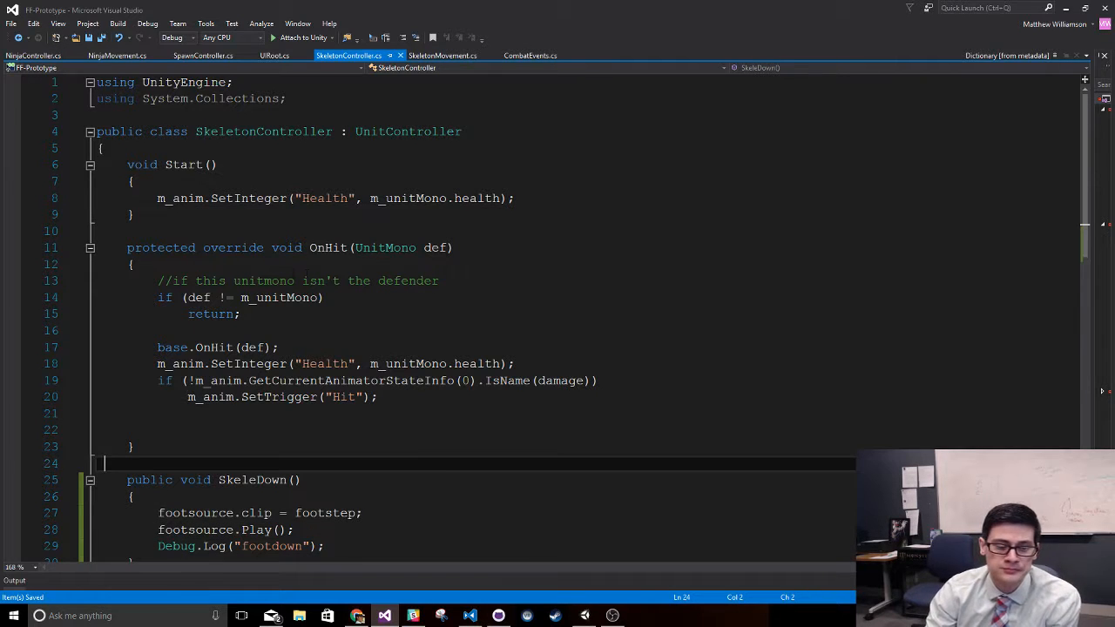
click(28, 38)
click(235, 3)
click(31, 55)
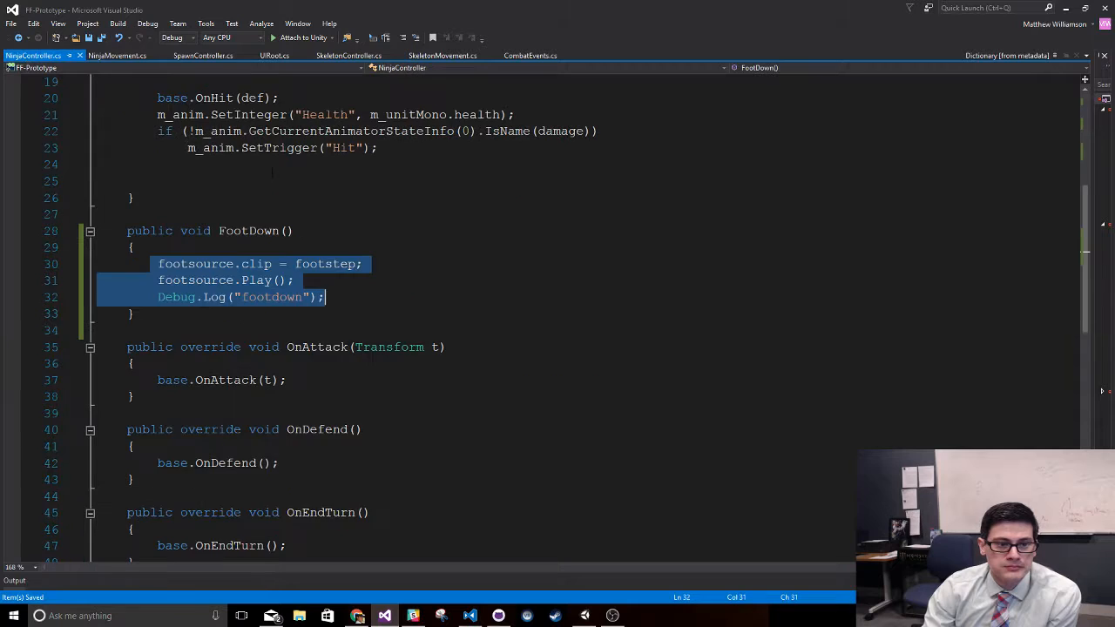
drag(105, 265, 326, 281)
key(ctrl+c)
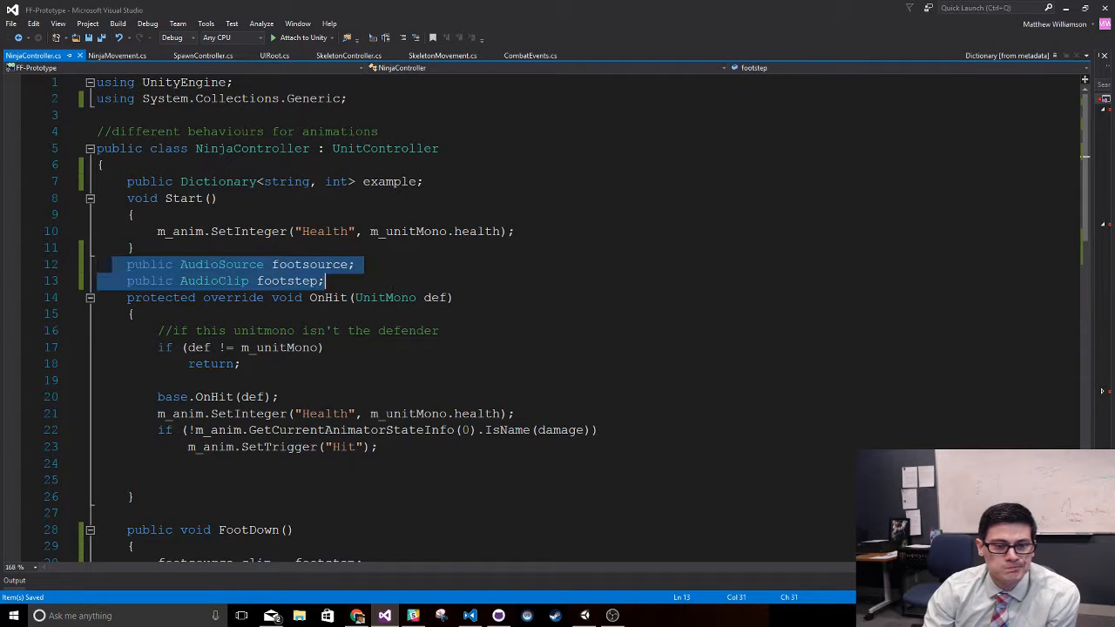
click(353, 55)
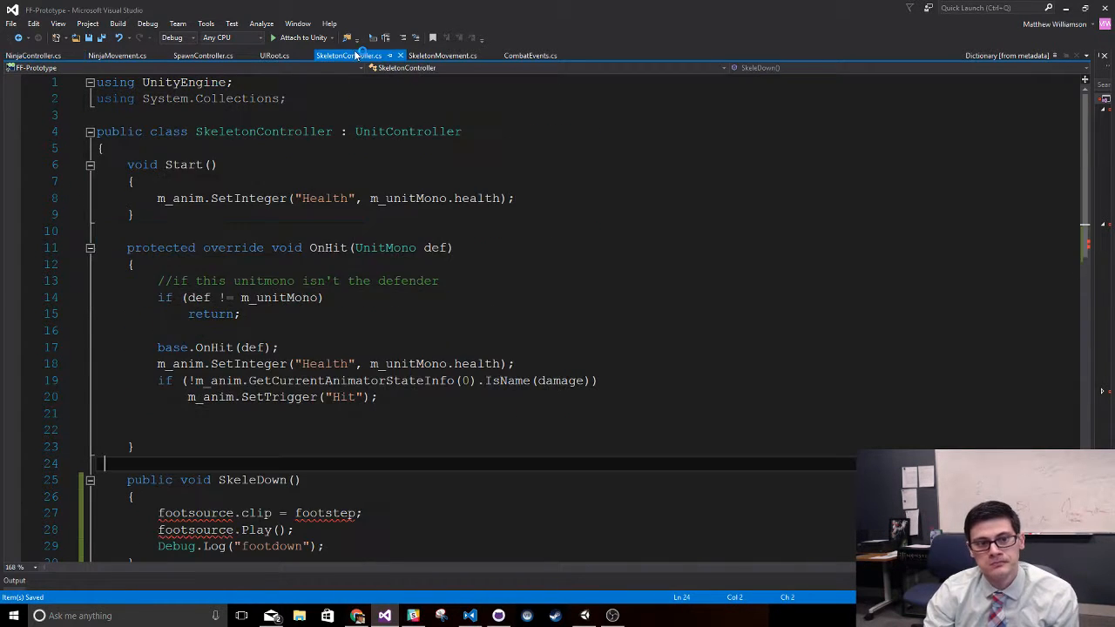
scroll(351, 369, down, 4)
click(237, 253)
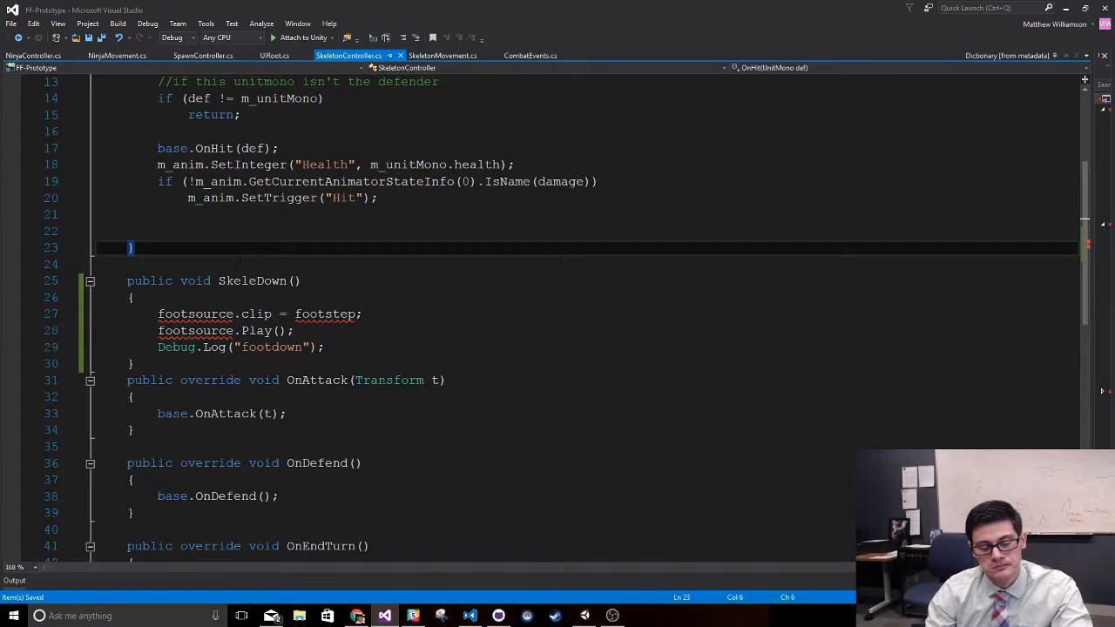
click(236, 264)
key(ctrl+v)
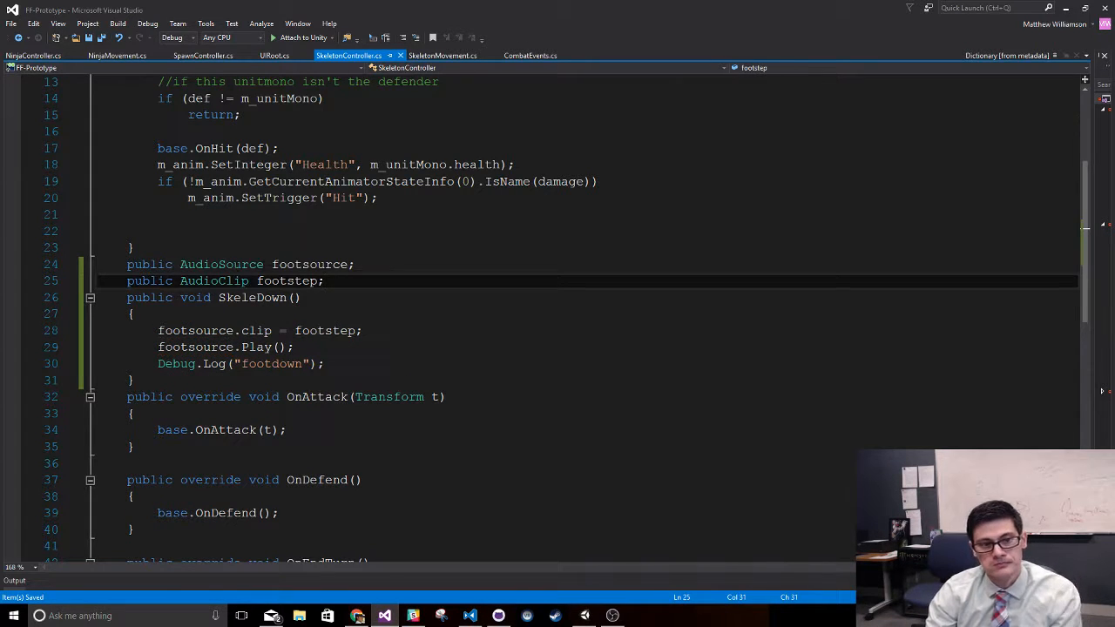
- Switch to Unity and assign the FightingSkeleton prefab from the Resources folder as the Footsource of its Skeleton Controller script
click(1065, 8)
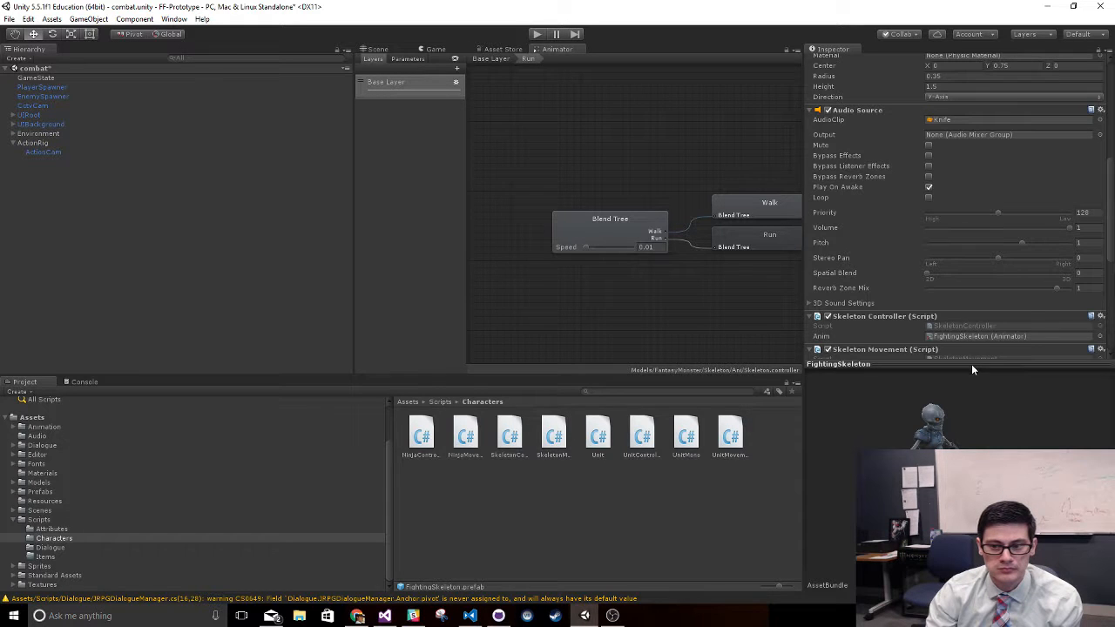
click(924, 362)
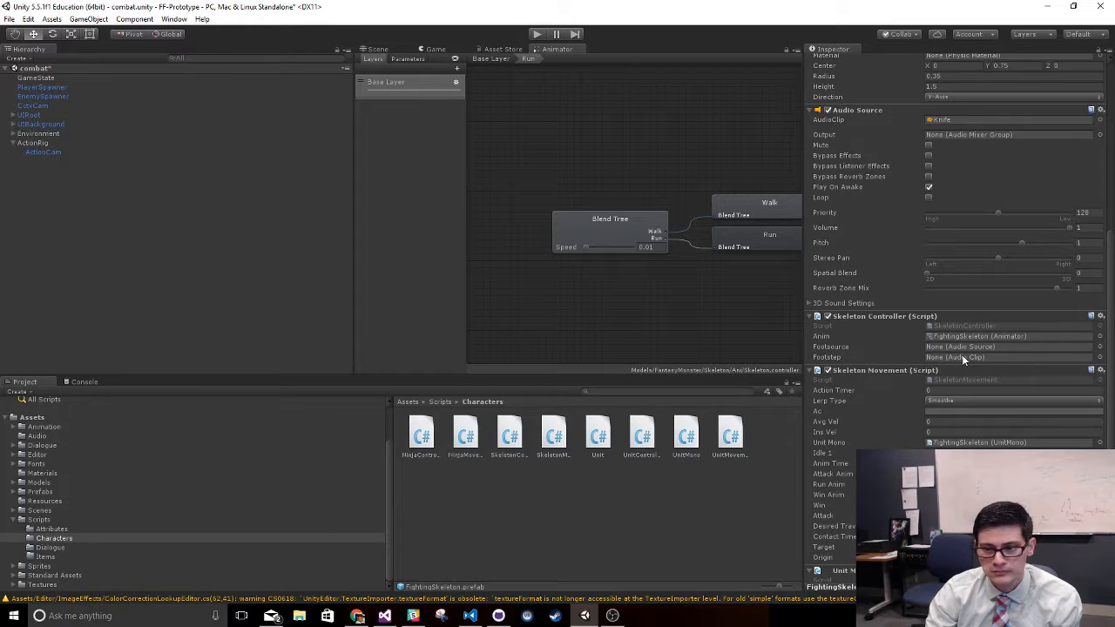
click(44, 501)
drag(548, 437, 970, 346)
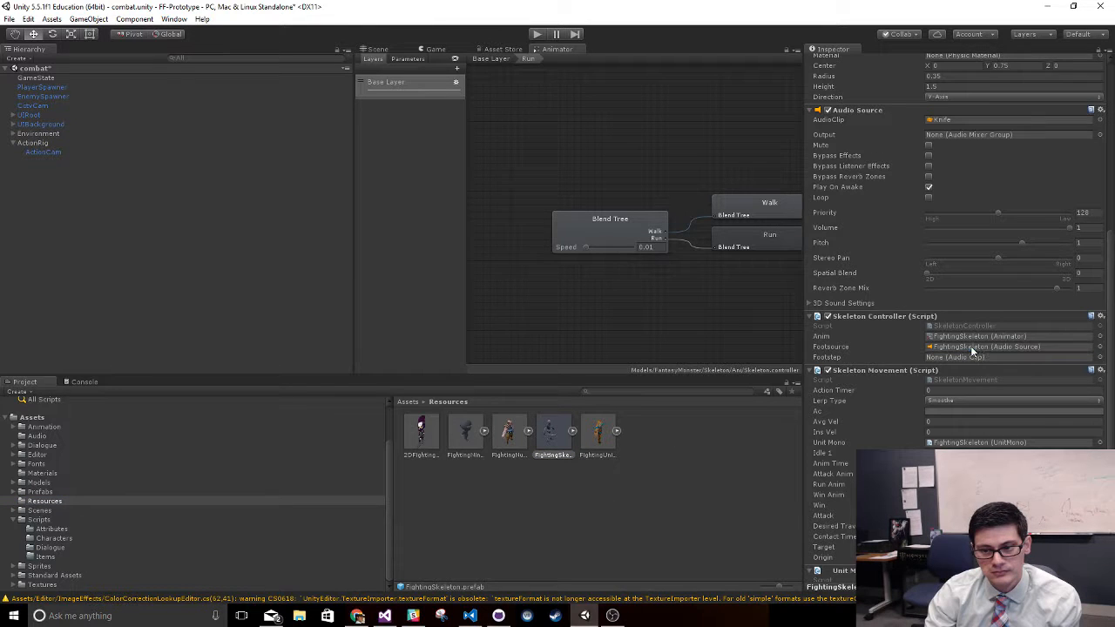
- Set the Skeleton Controller's Footstep audio clip to Footstep02
click(1100, 357)
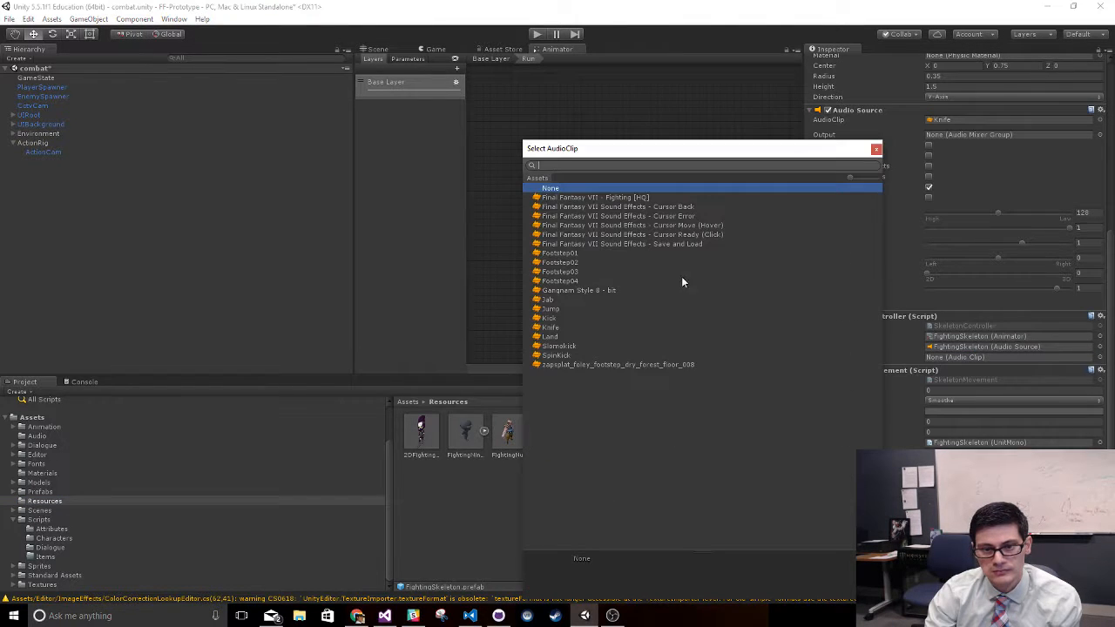
click(591, 346)
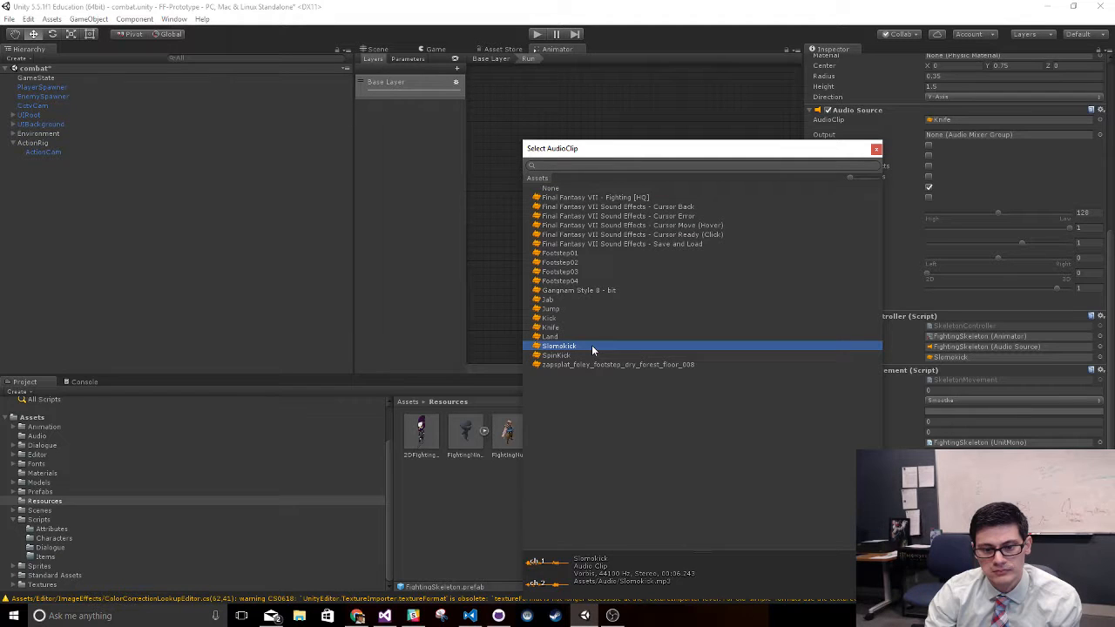
click(584, 365)
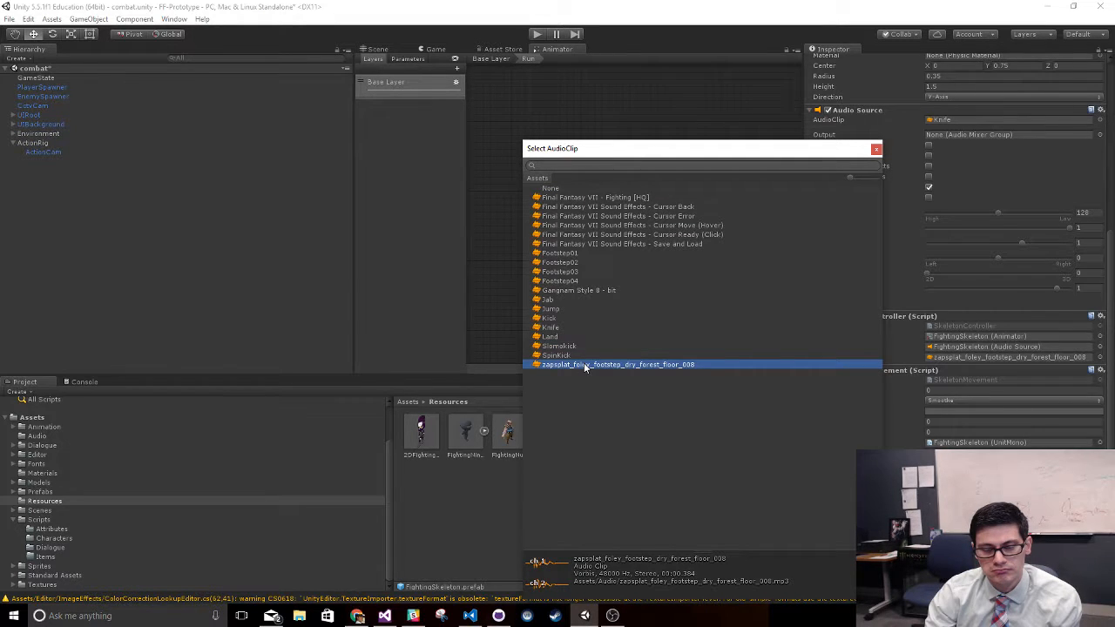
double_click(575, 262)
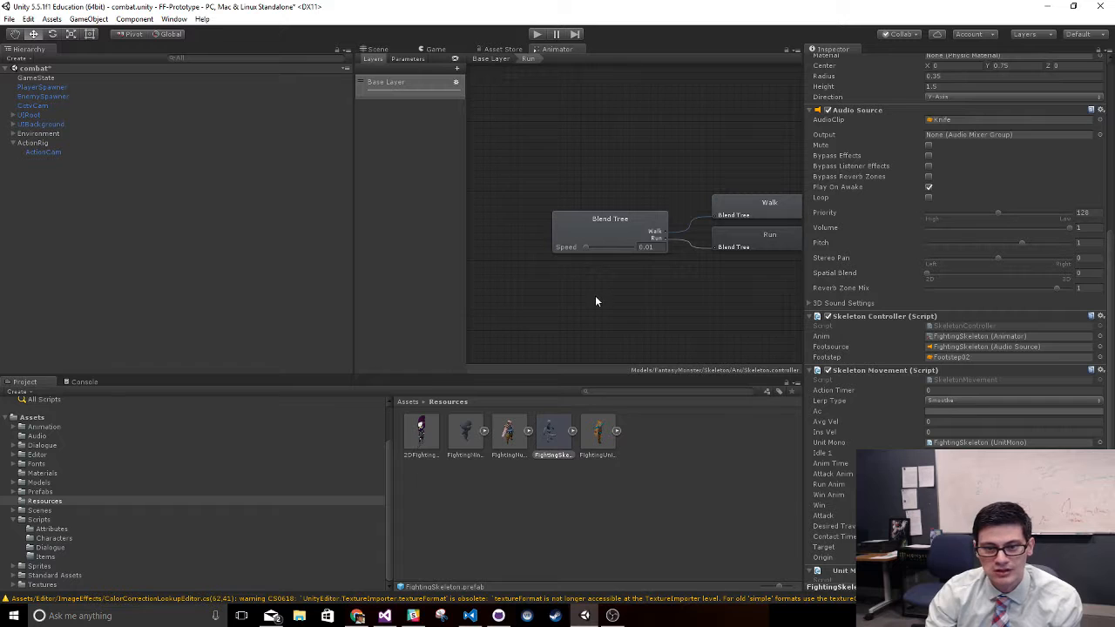
- Test the footsteps in play mode by making the ninja attack and ending the turn, and stop the game
click(537, 34)
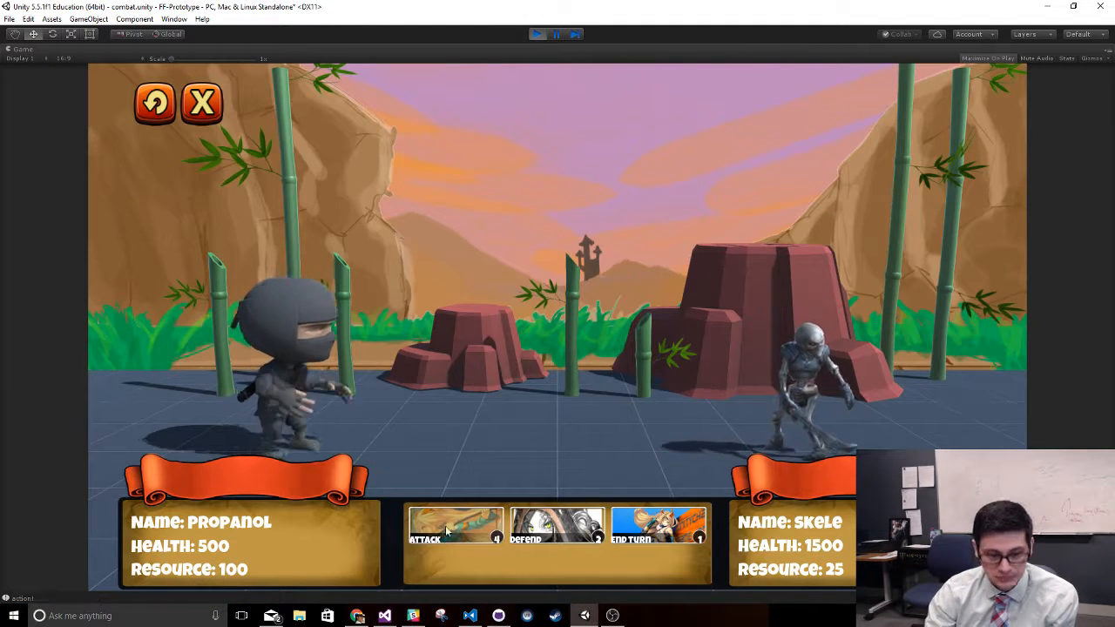
click(446, 529)
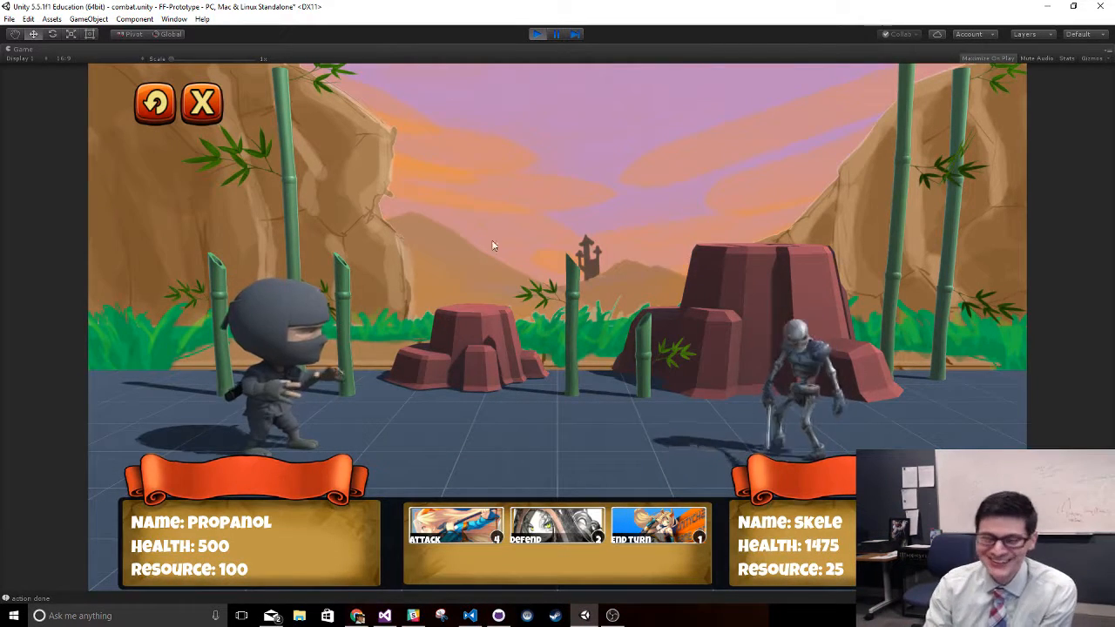
click(615, 539)
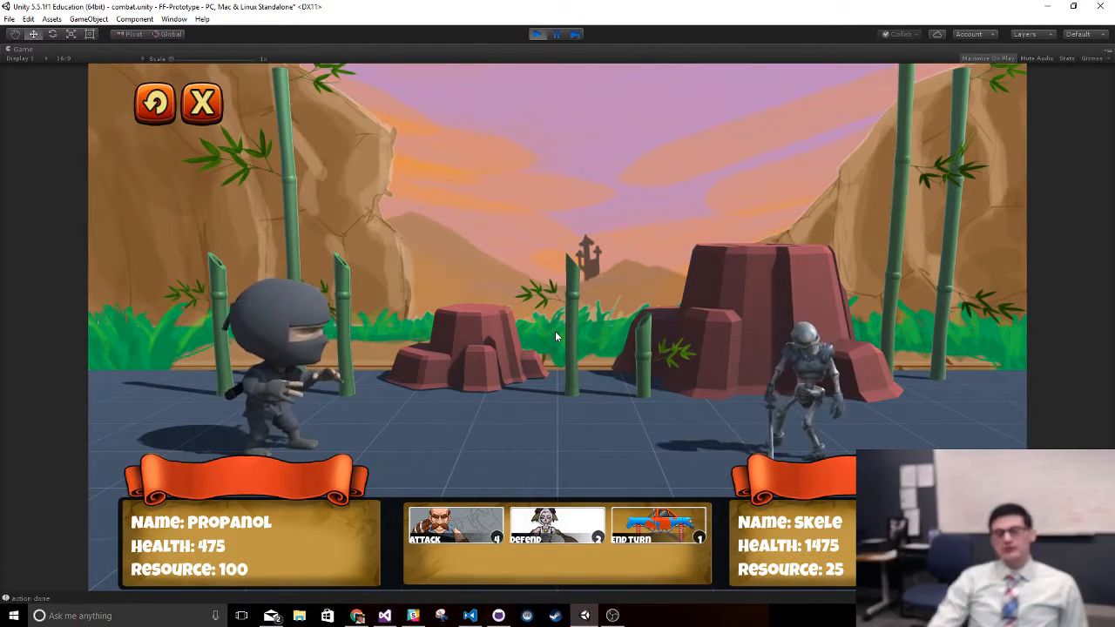
click(536, 37)
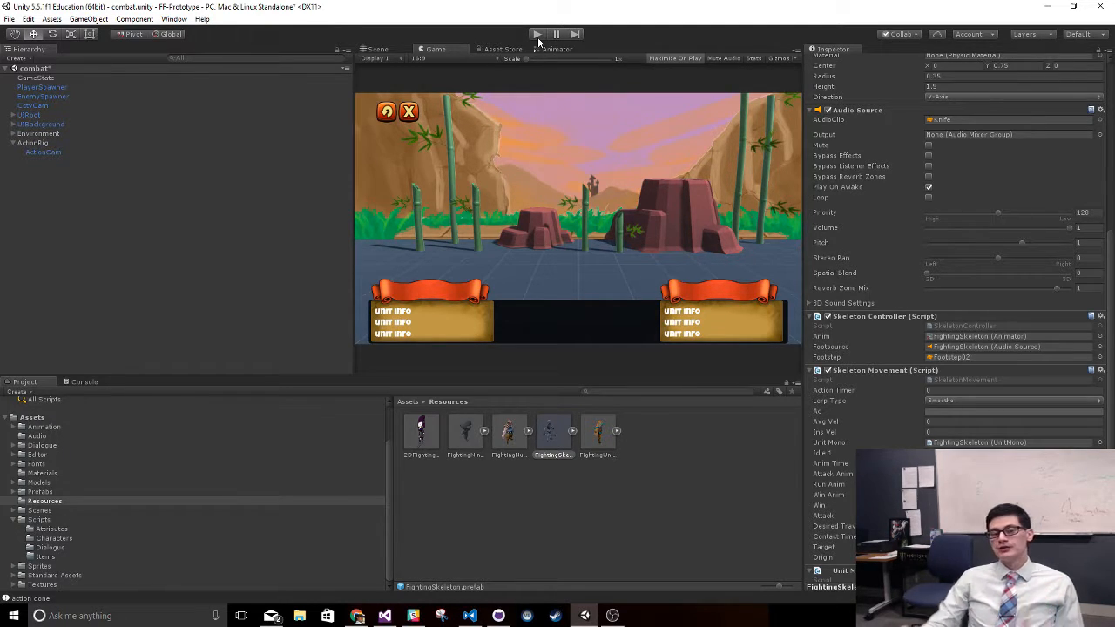
- Open the Animation window and create an empty GameObject in the combat scene for a new animation
click(174, 18)
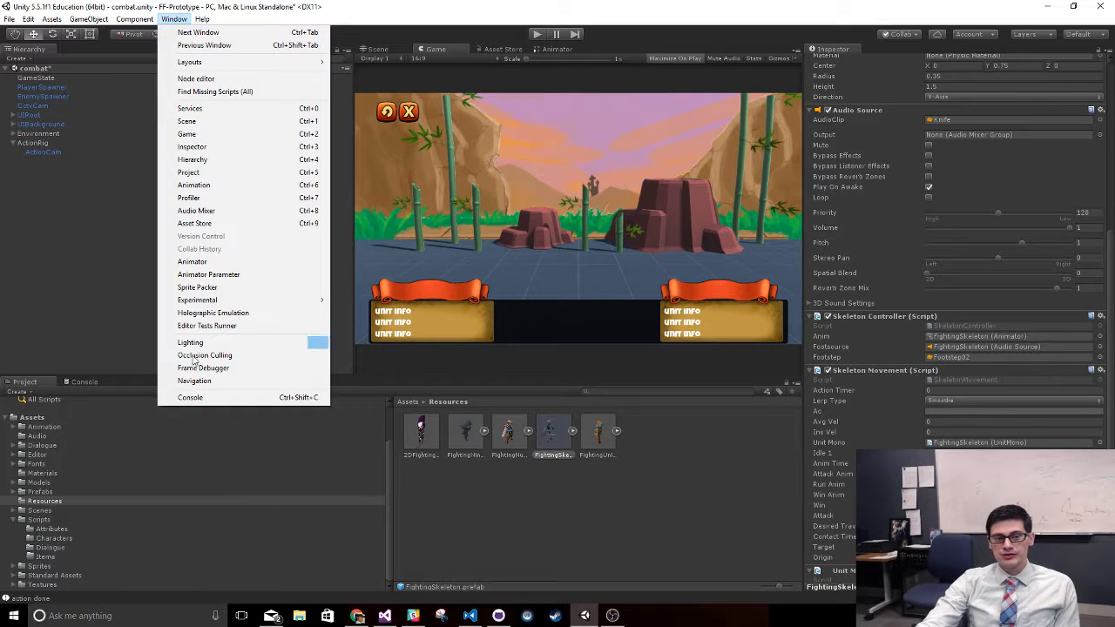
click(209, 197)
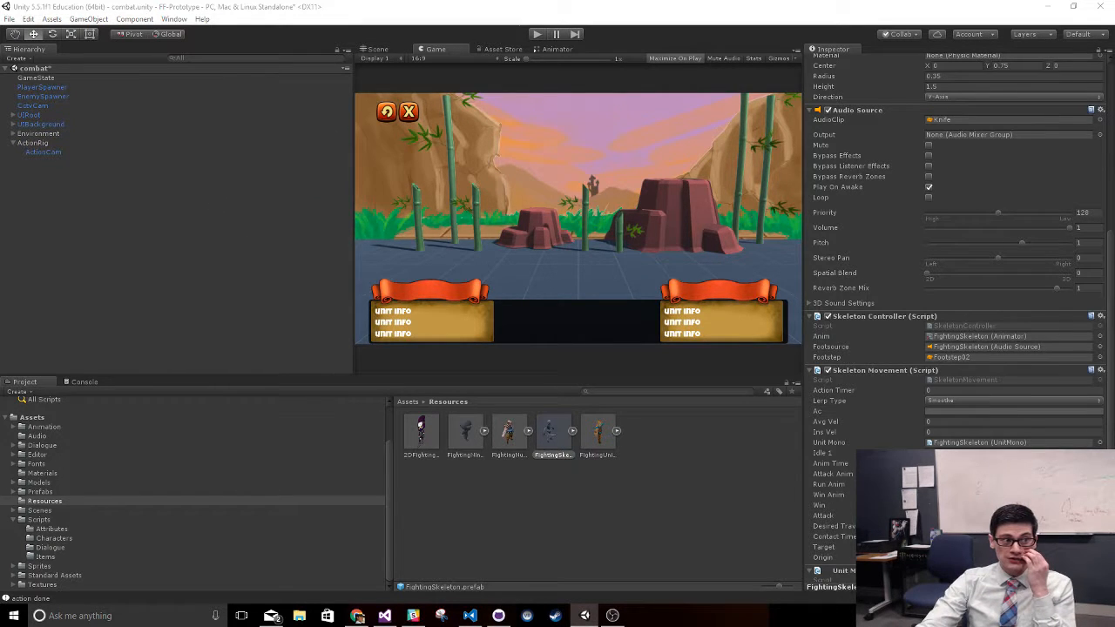
drag(656, 208, 827, 145)
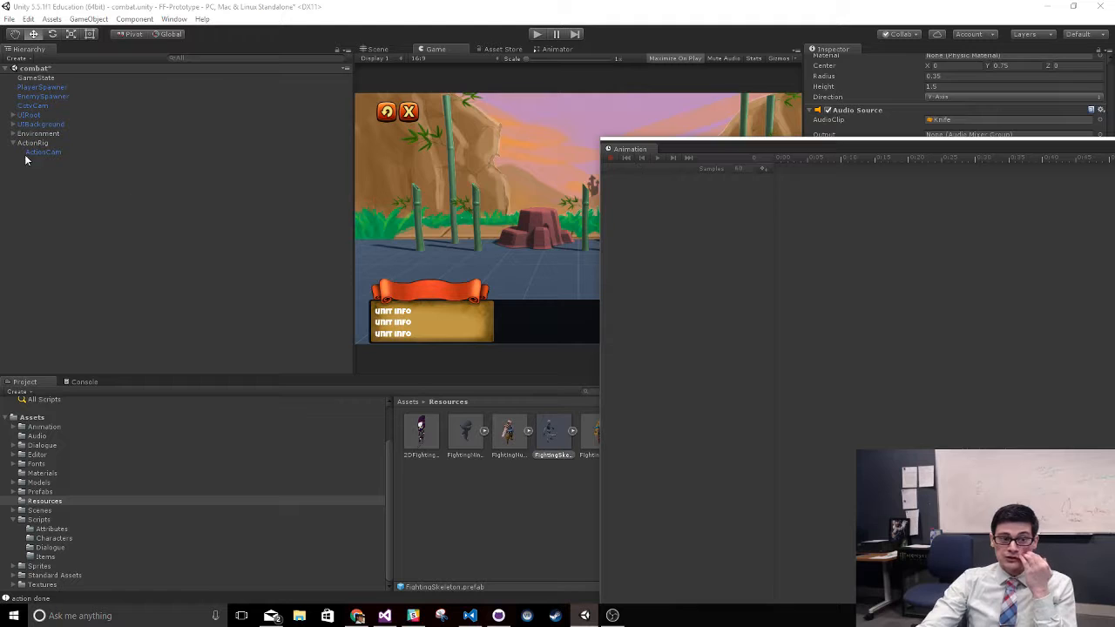
click(28, 59)
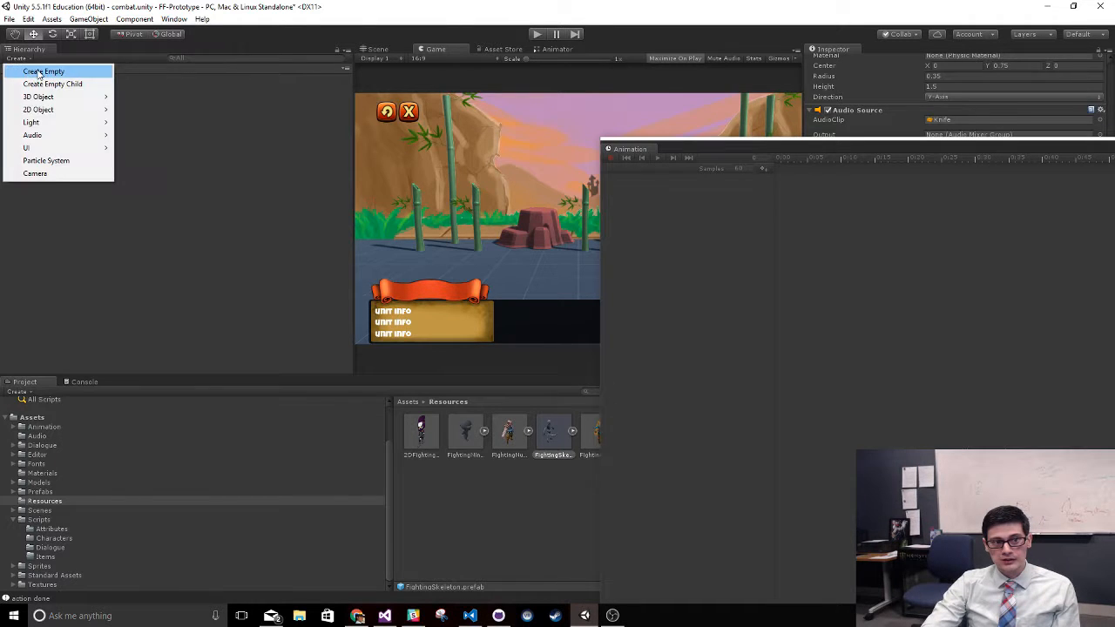
click(39, 75)
drag(782, 151, 403, 112)
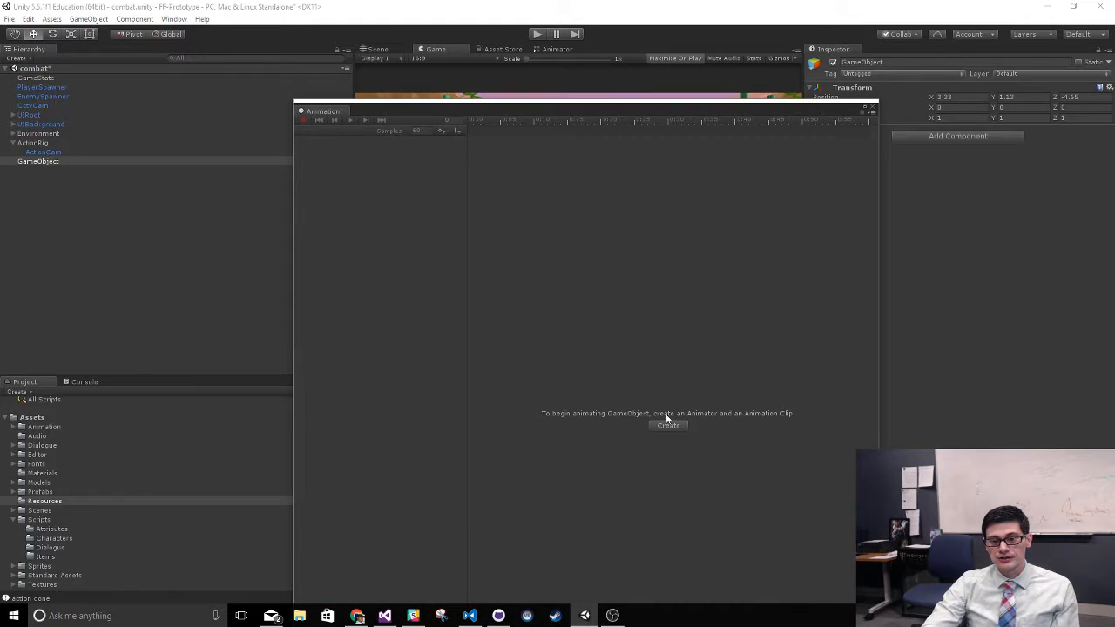
- Create an animation clip for the GameObject and save it as eventanim in the Assets/Animation folder
click(665, 425)
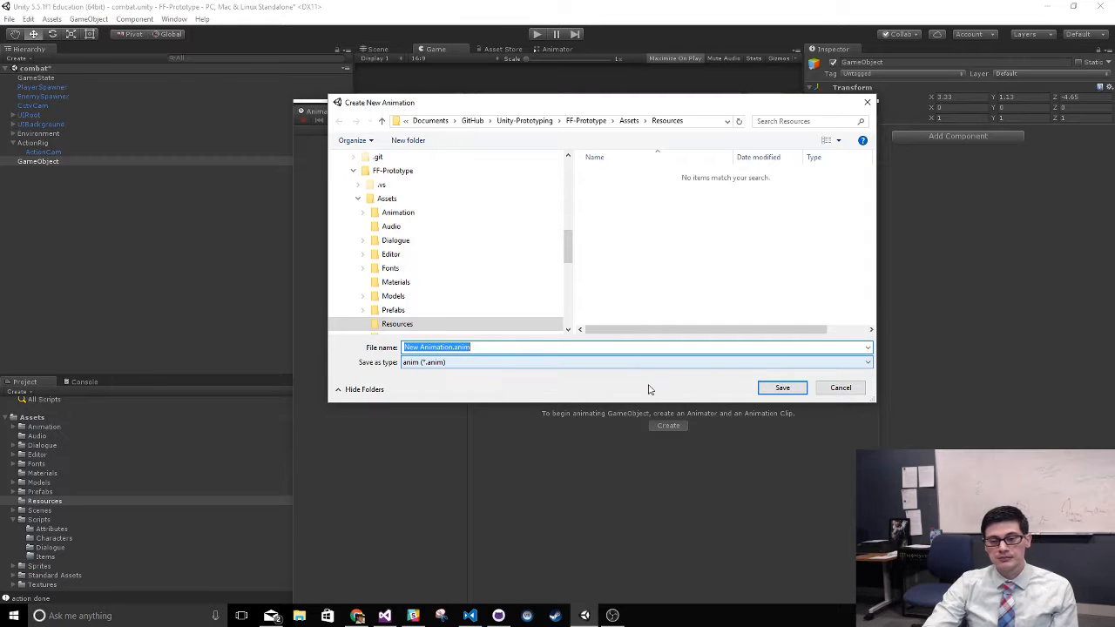
text(eventanim)
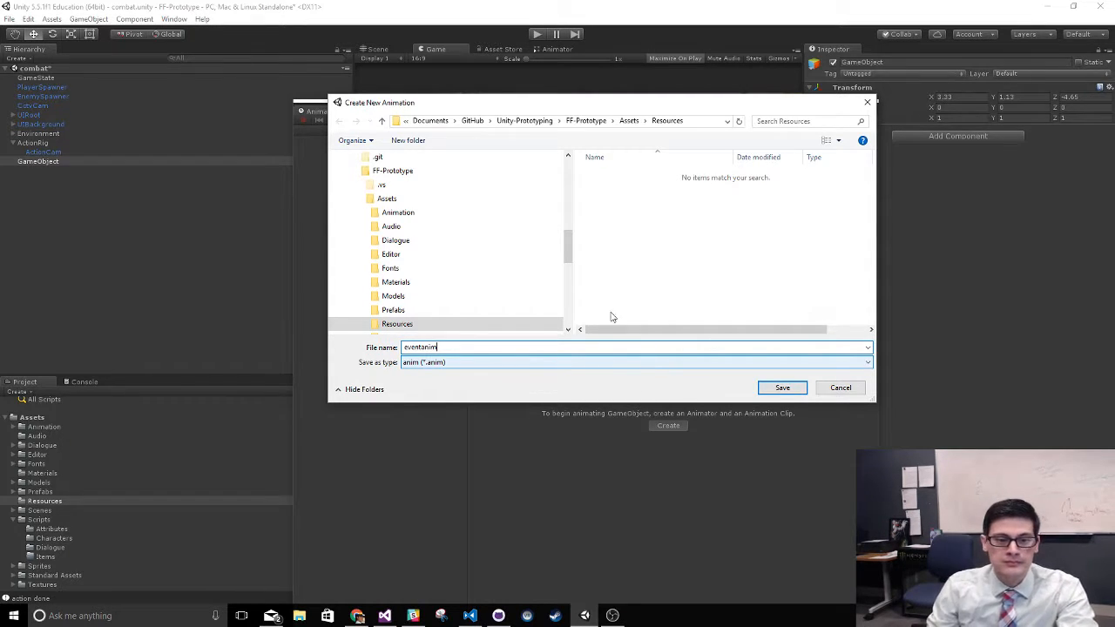
click(398, 213)
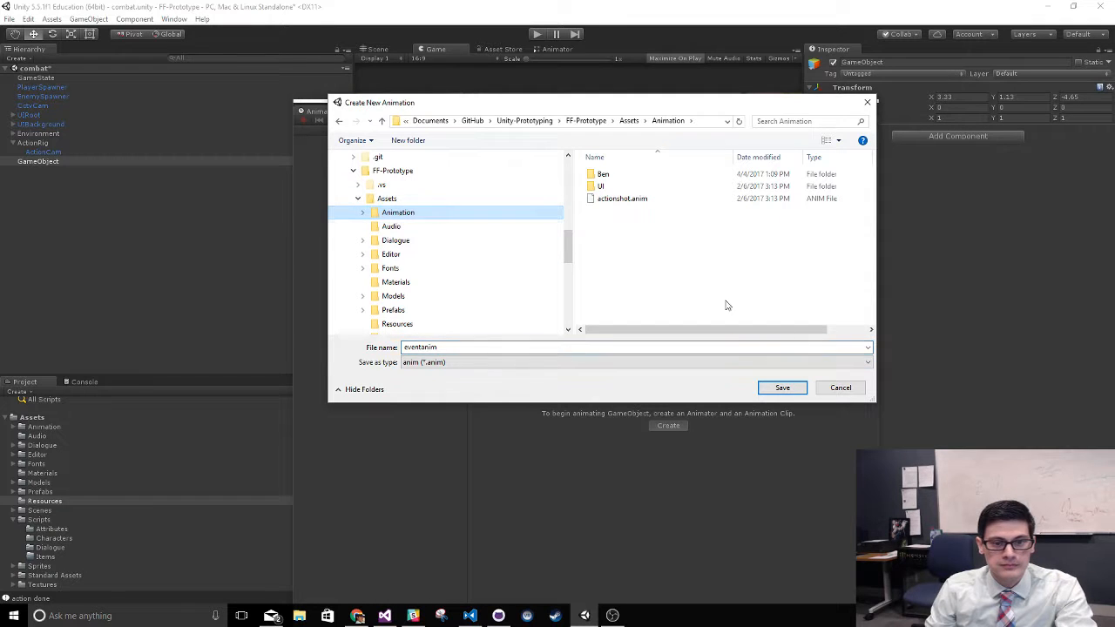
click(780, 388)
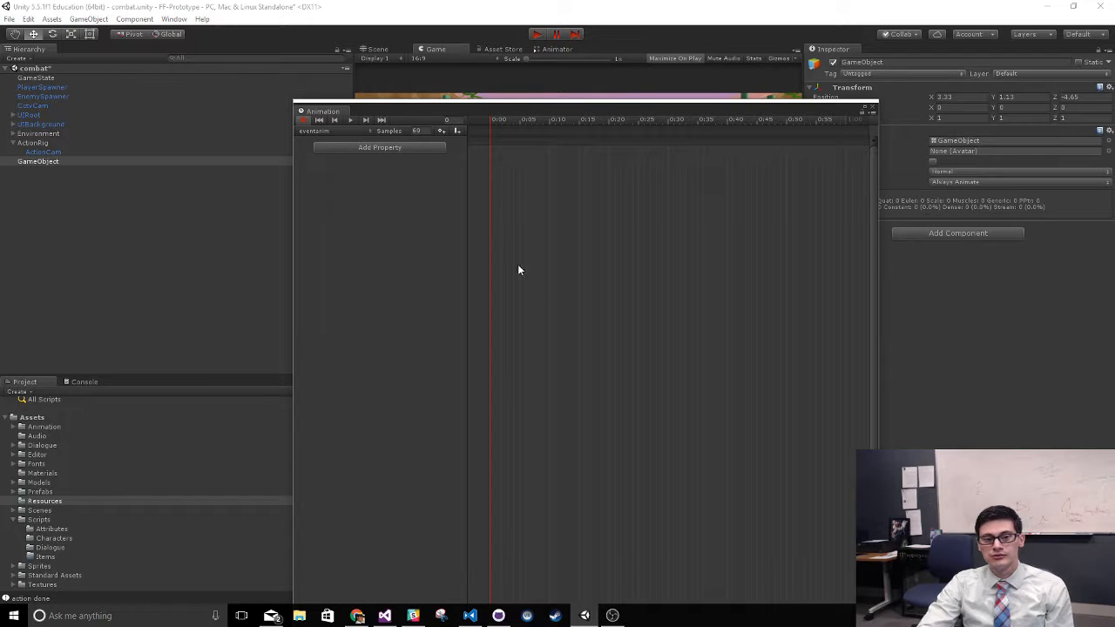
- Add the Transform Position property to the eventanim clip
click(379, 147)
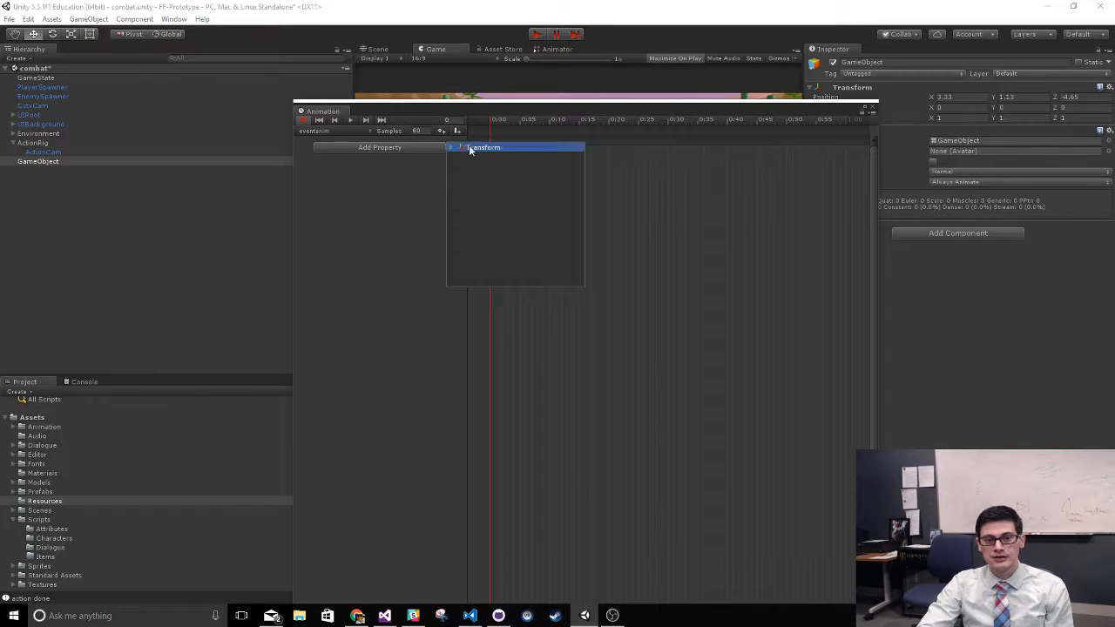
click(451, 148)
click(579, 156)
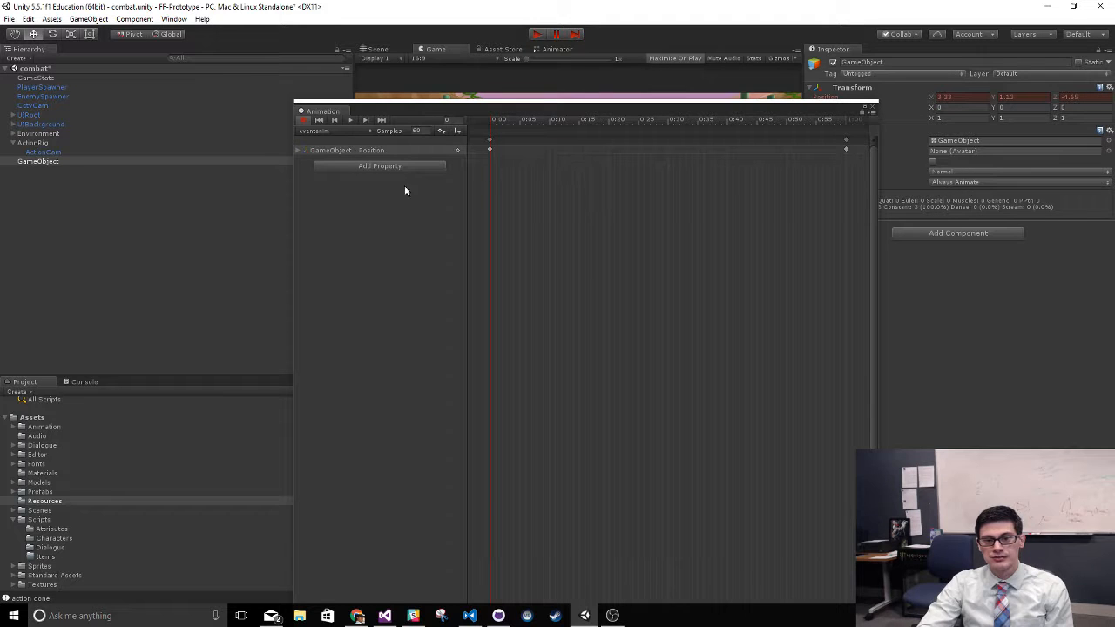
- Add an animation event at frame 0 of the eventanim clip and open it for editing
drag(624, 107, 662, 35)
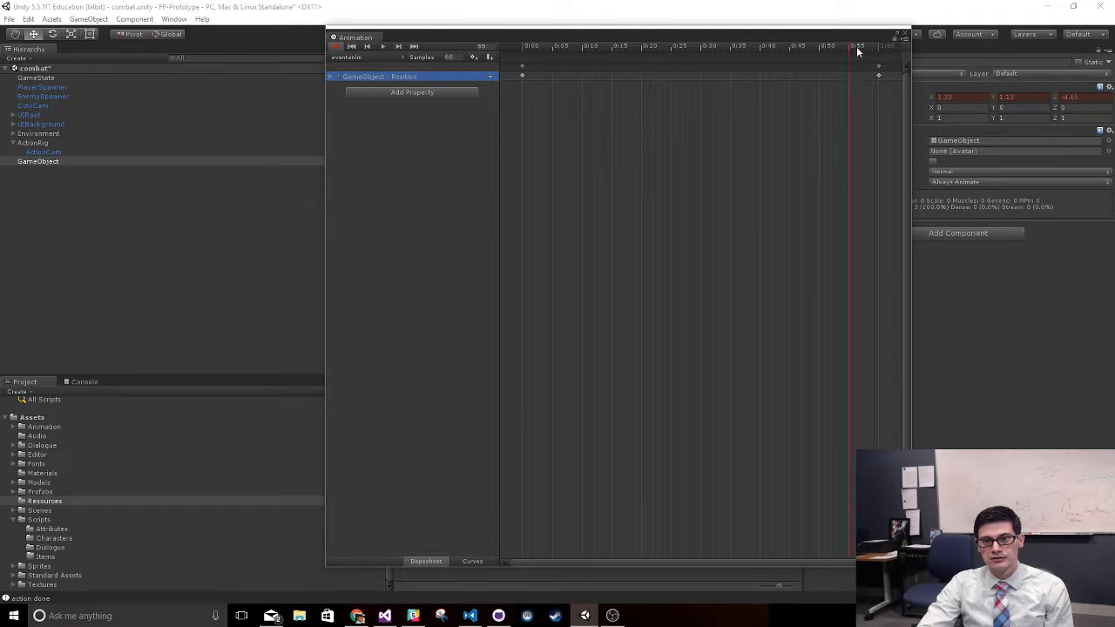
click(490, 58)
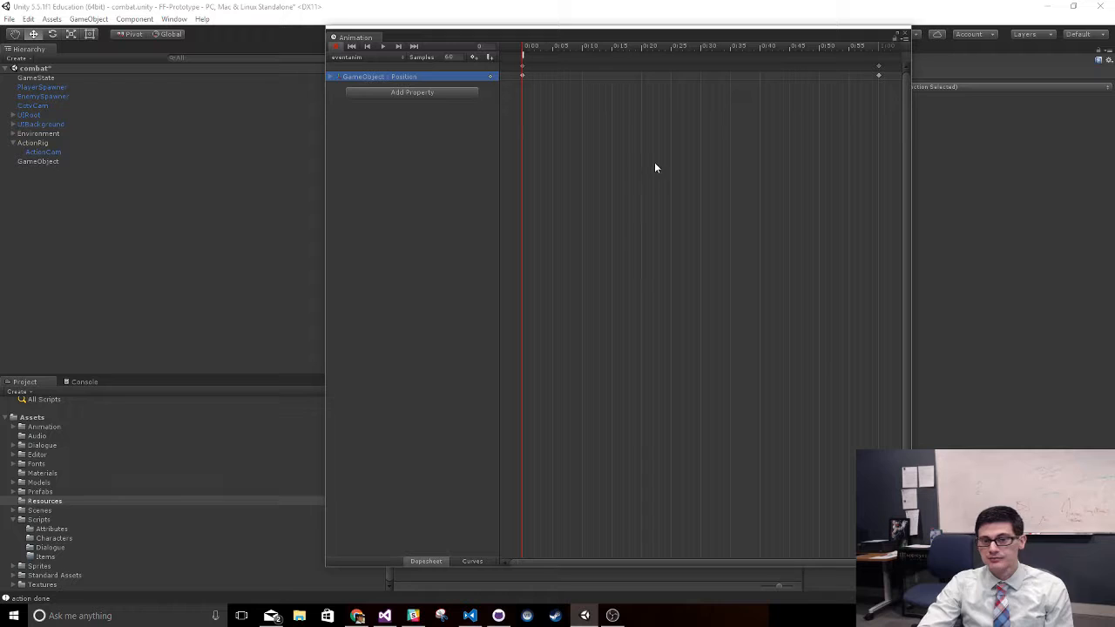
click(537, 60)
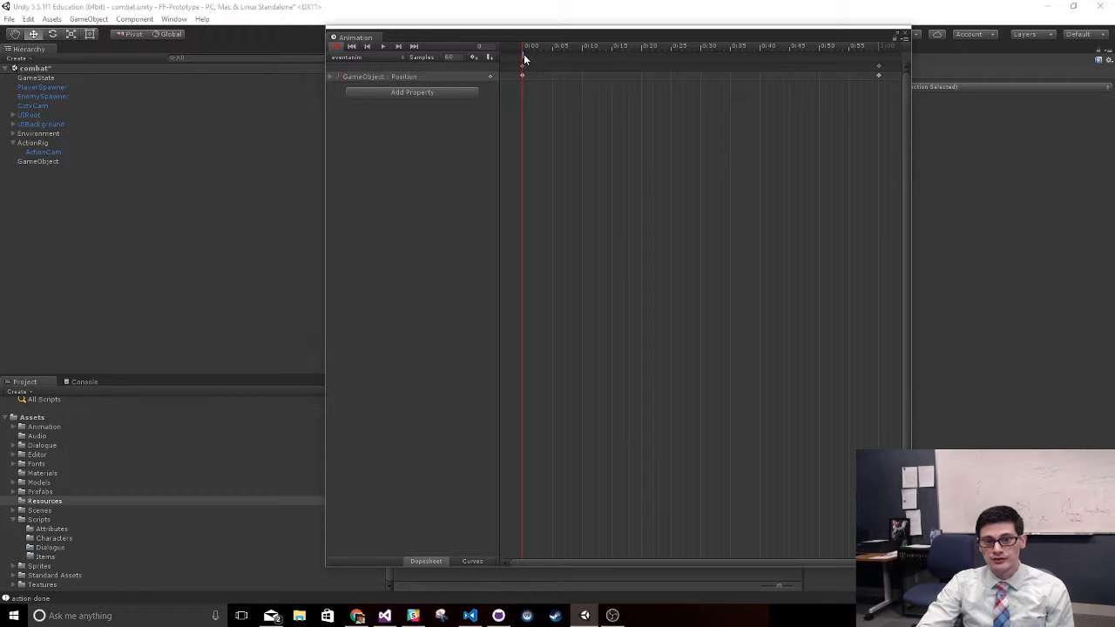
right_click(525, 60)
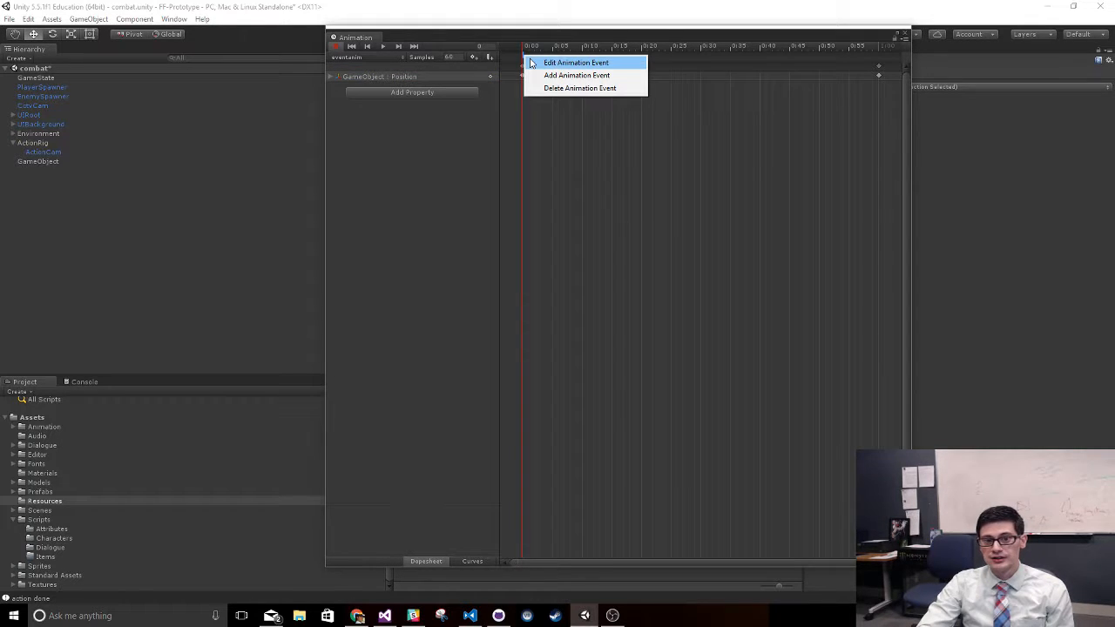
click(530, 63)
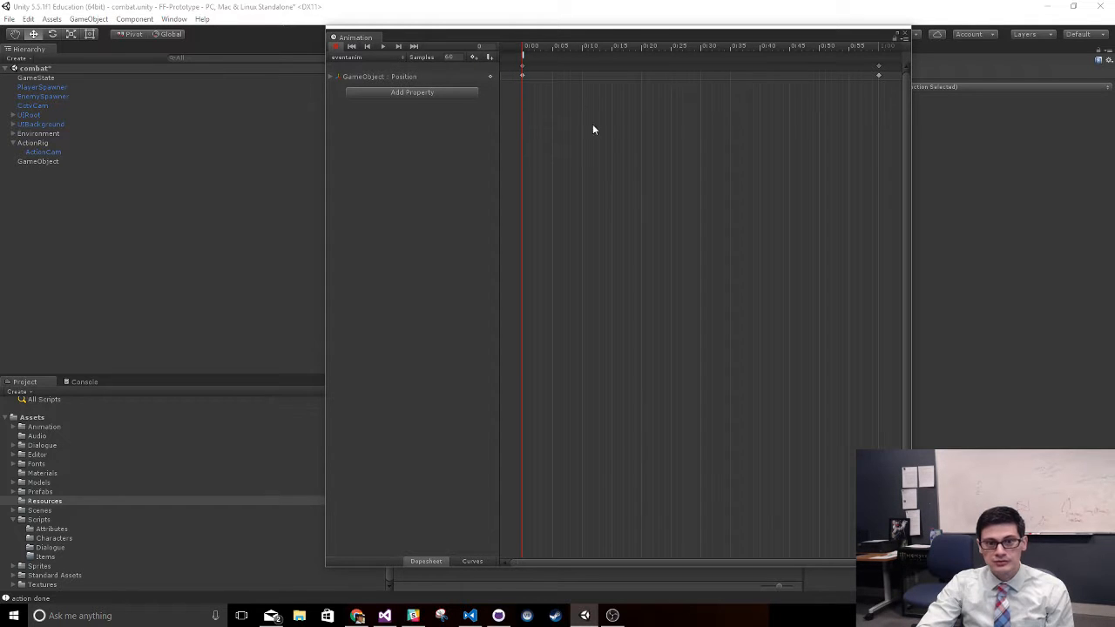
- Move the eventanim clip's first animation event off frame 0 and add another, placing the two events at frames 4 and 8
drag(609, 36, 728, 60)
click(791, 72)
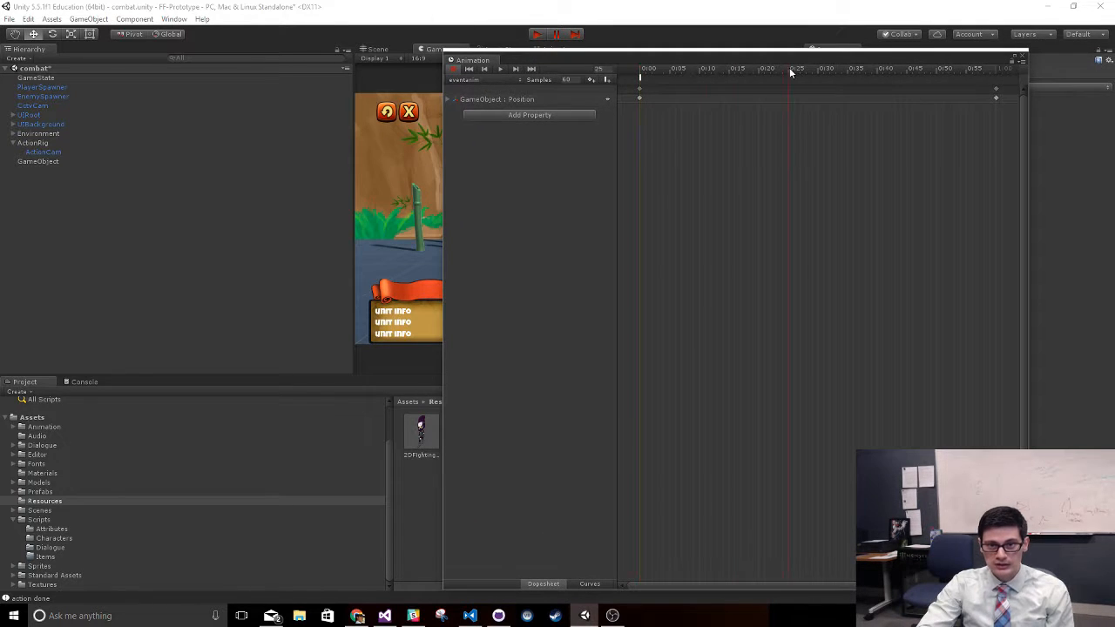
click(640, 80)
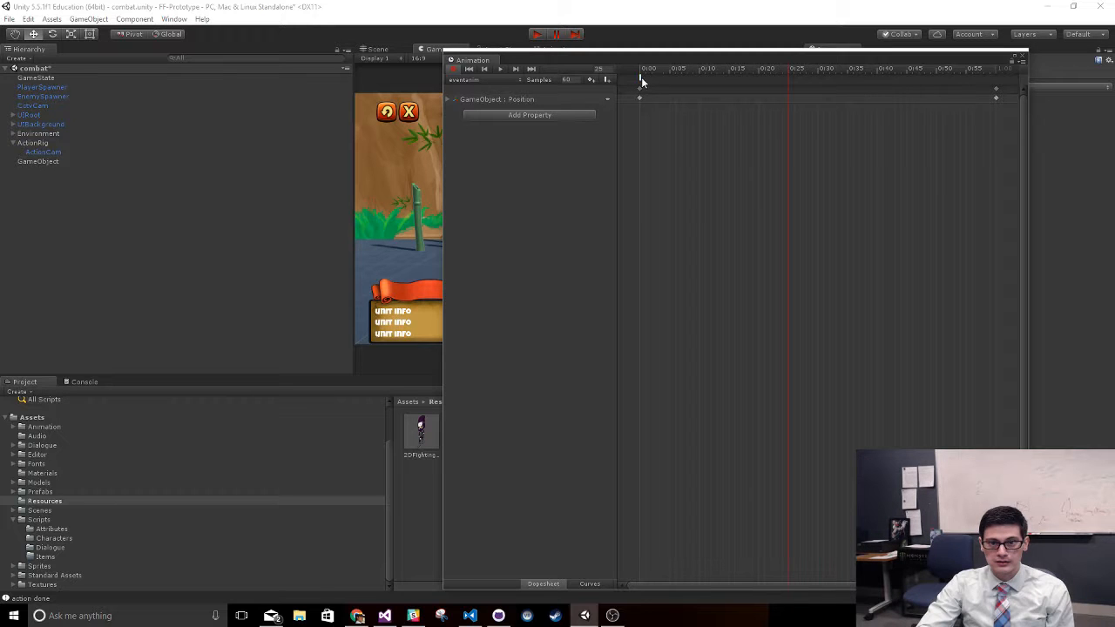
drag(640, 78, 689, 78)
right_click(686, 79)
click(692, 88)
- Turn off animation recording and open the event at frame 8 for editing
click(454, 70)
right_click(688, 76)
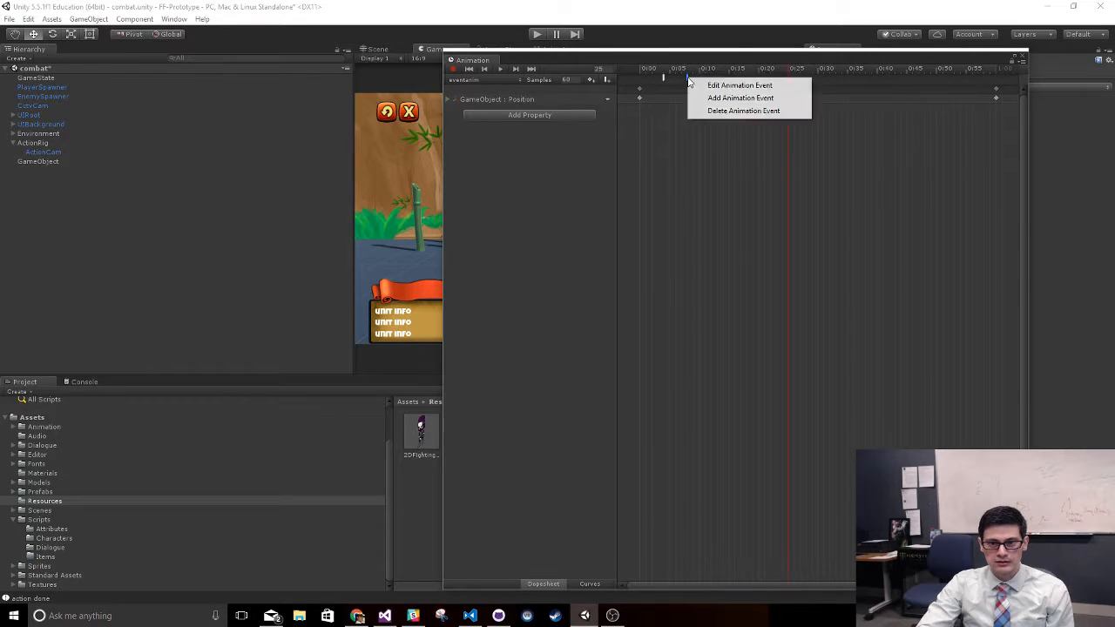
click(690, 85)
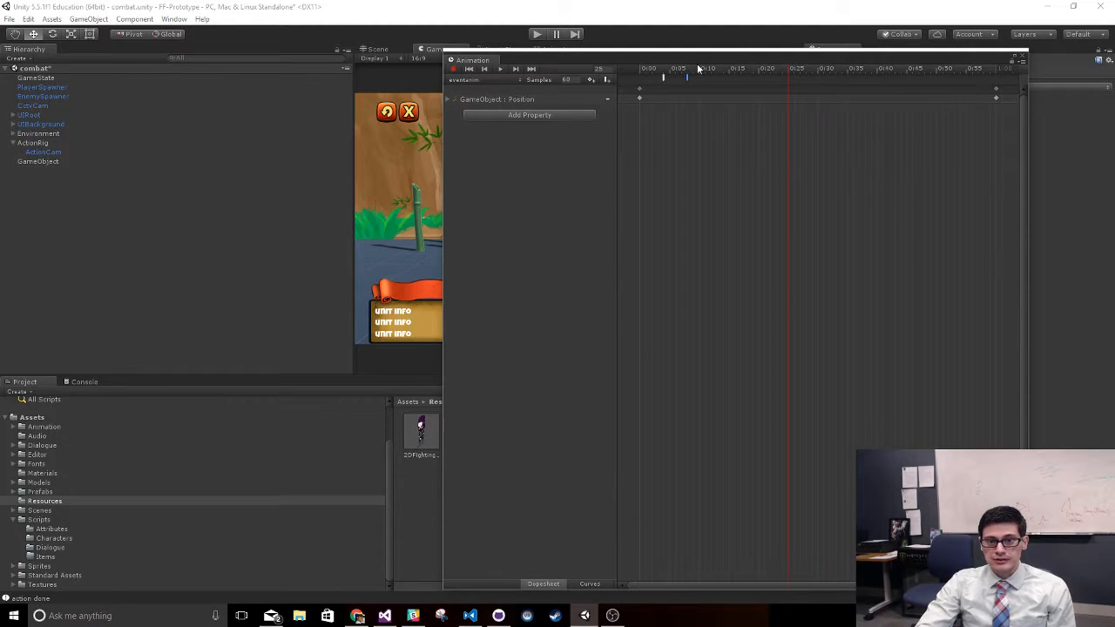
- Move the playhead to frame 12 and, with recording off, open the animation event at frame 4 for editing
drag(712, 61, 714, 64)
click(714, 76)
click(665, 81)
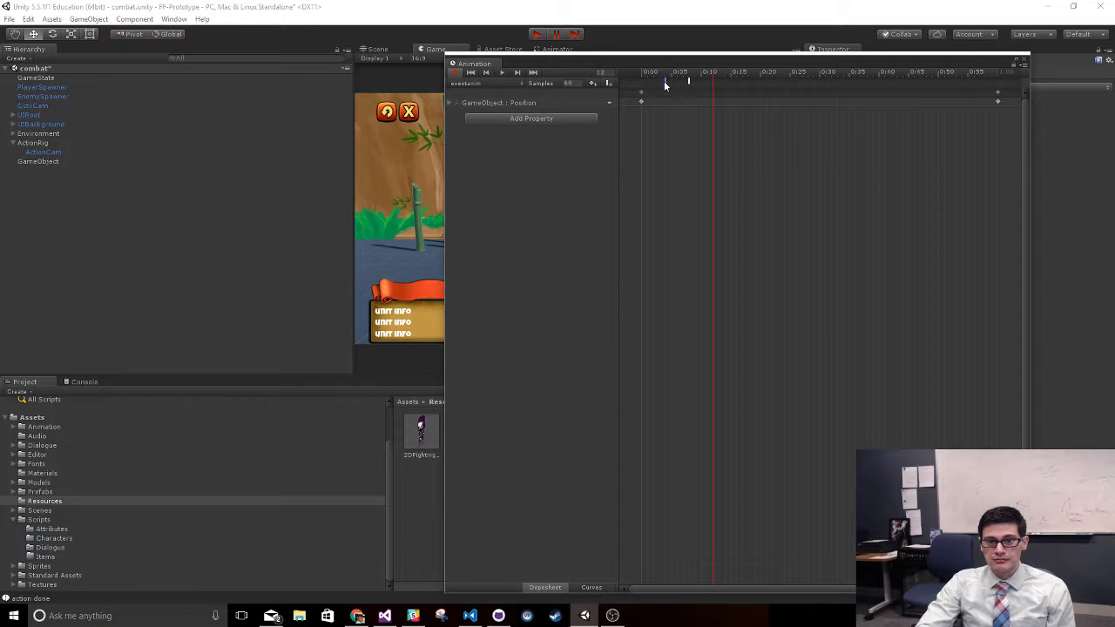
right_click(664, 85)
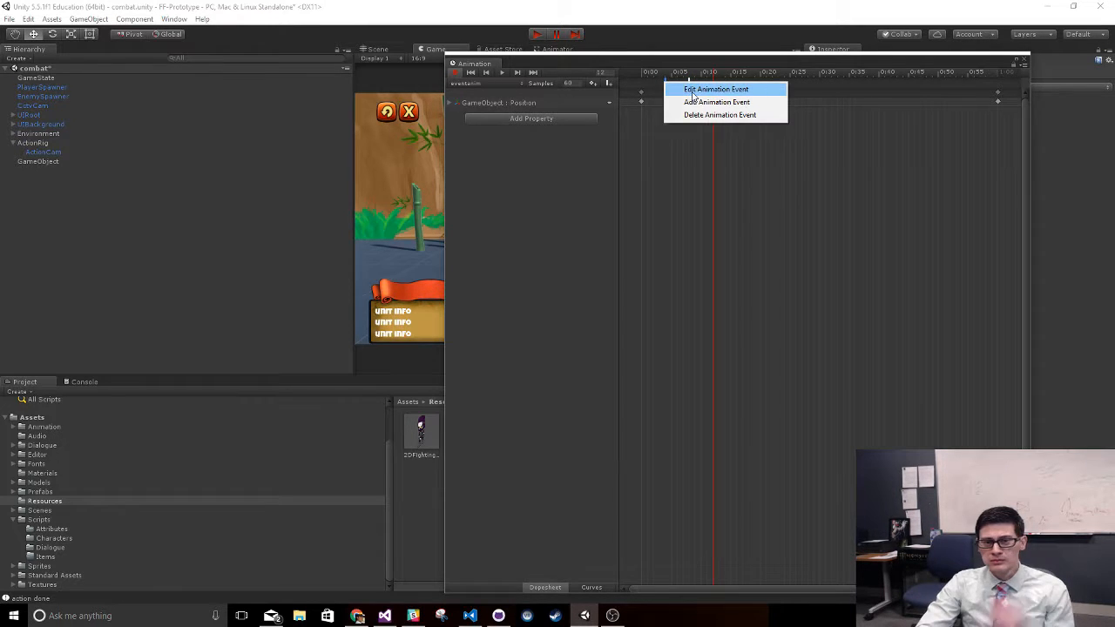
click(694, 91)
click(455, 72)
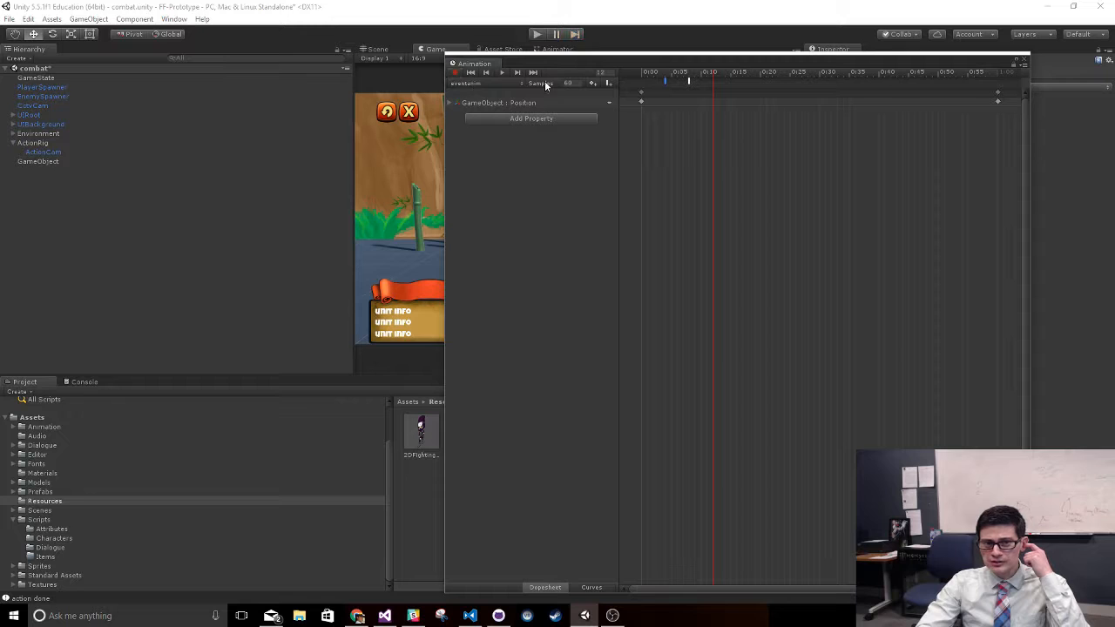
right_click(666, 79)
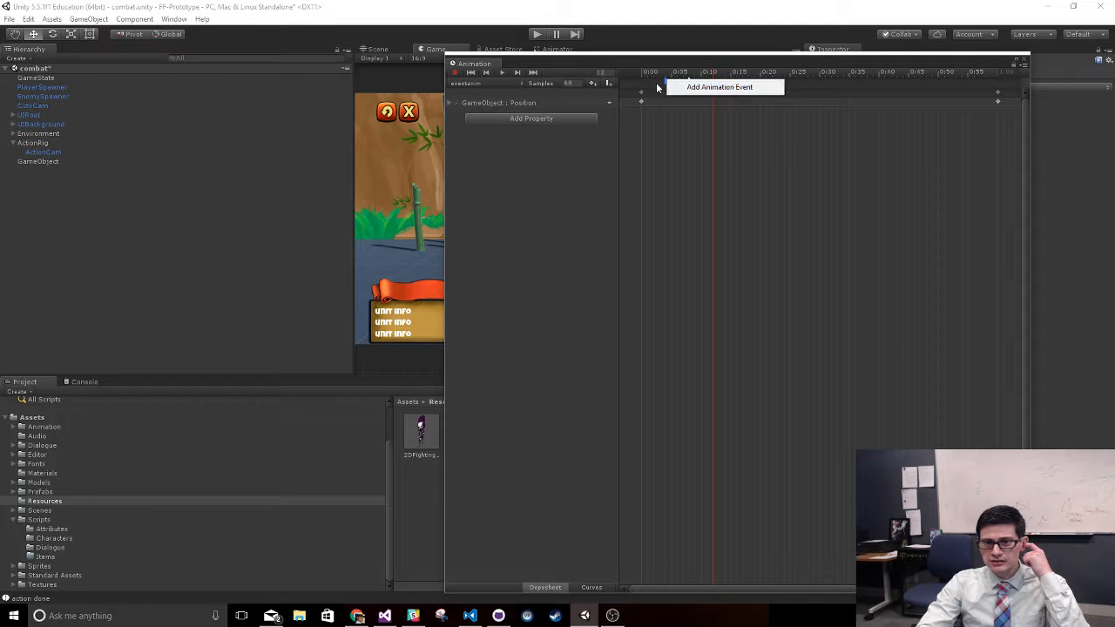
click(657, 85)
right_click(664, 83)
click(670, 90)
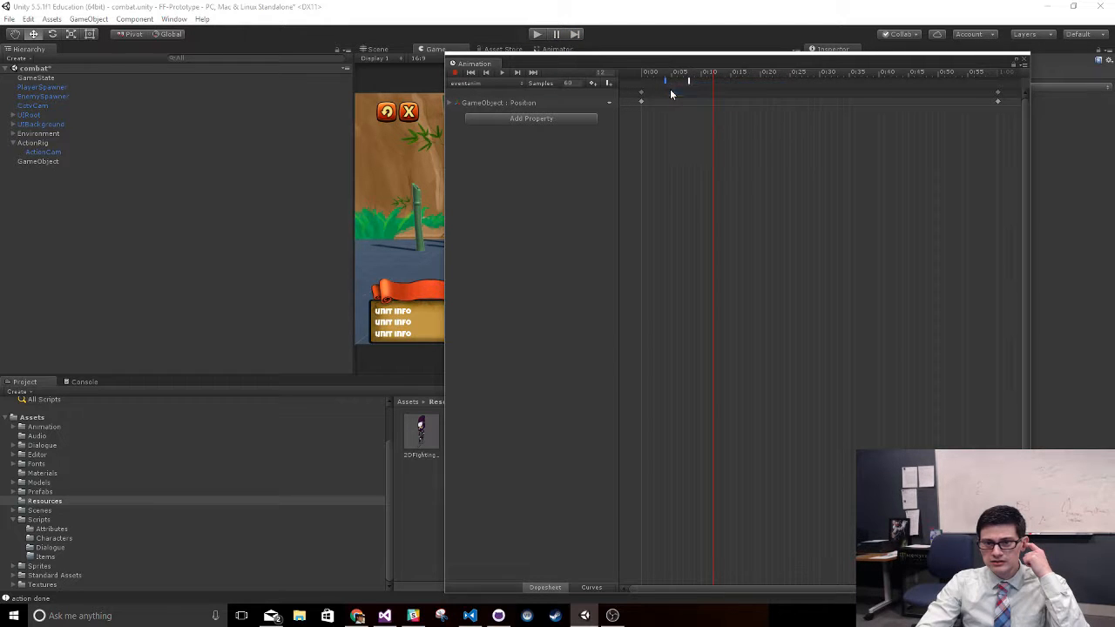
- Inspect the function choices offered for the clip's animation events, then clear the Animation window from the editor view
scroll(683, 273, down, 2)
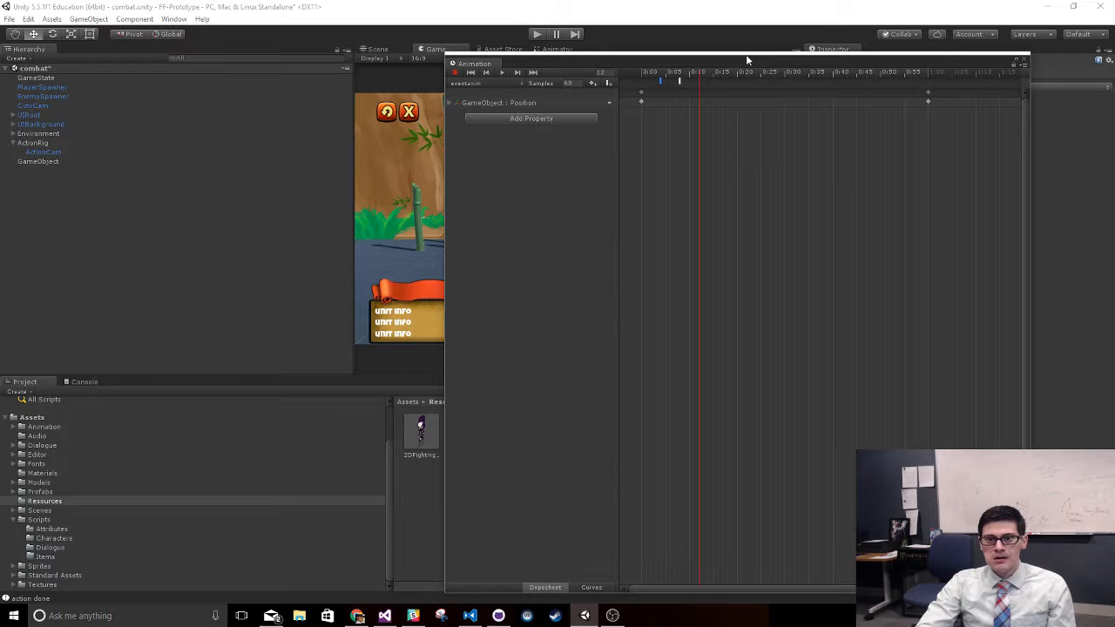
drag(747, 58, 473, 70)
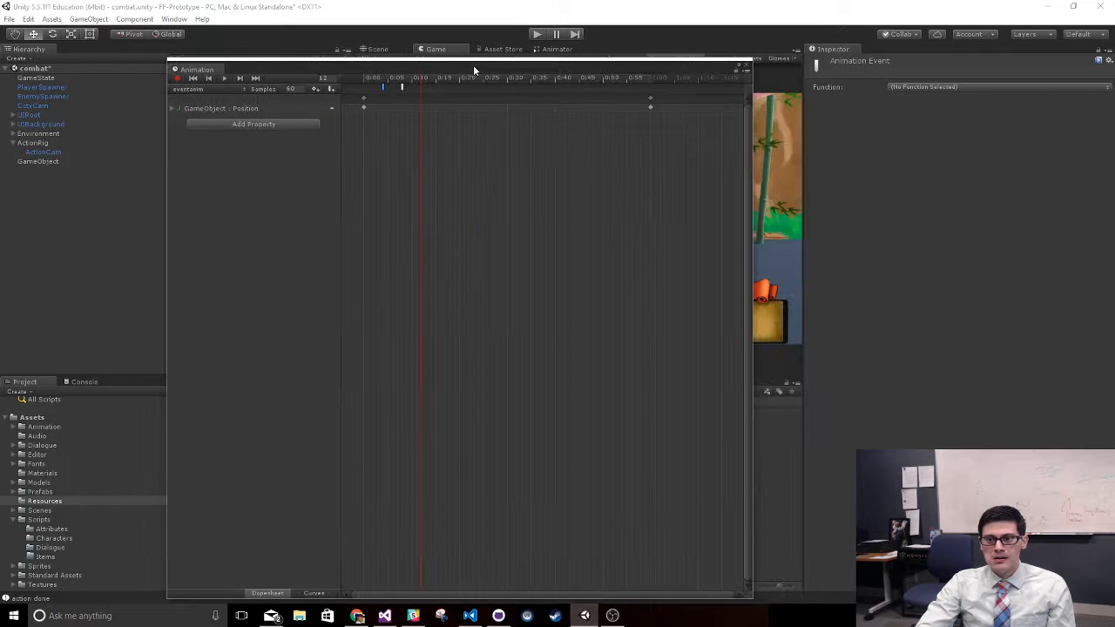
click(973, 87)
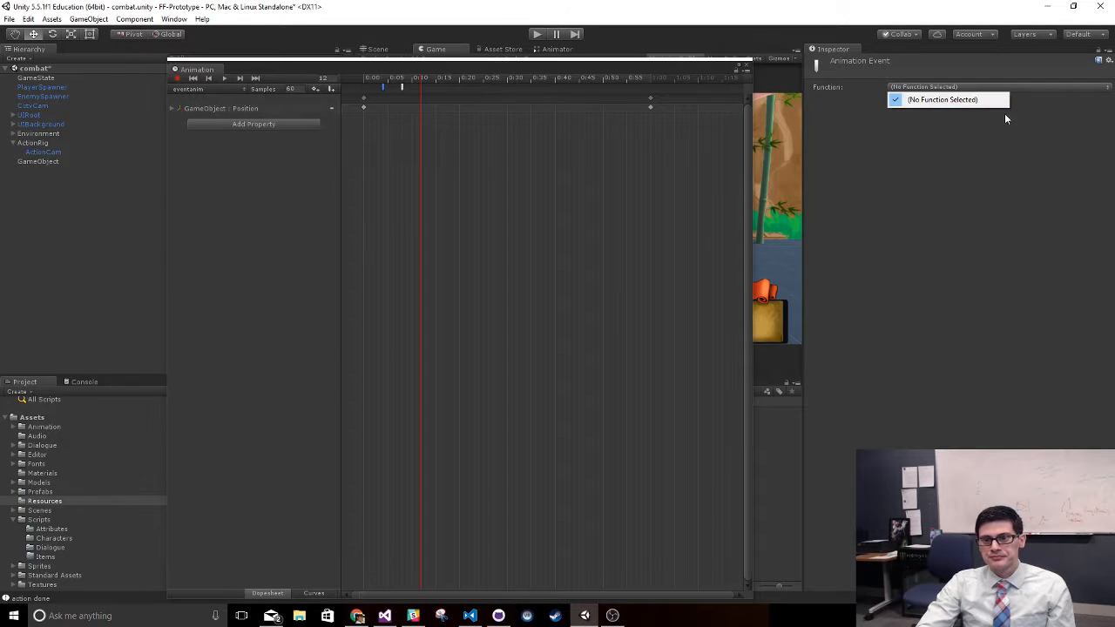
click(938, 152)
click(909, 90)
click(396, 100)
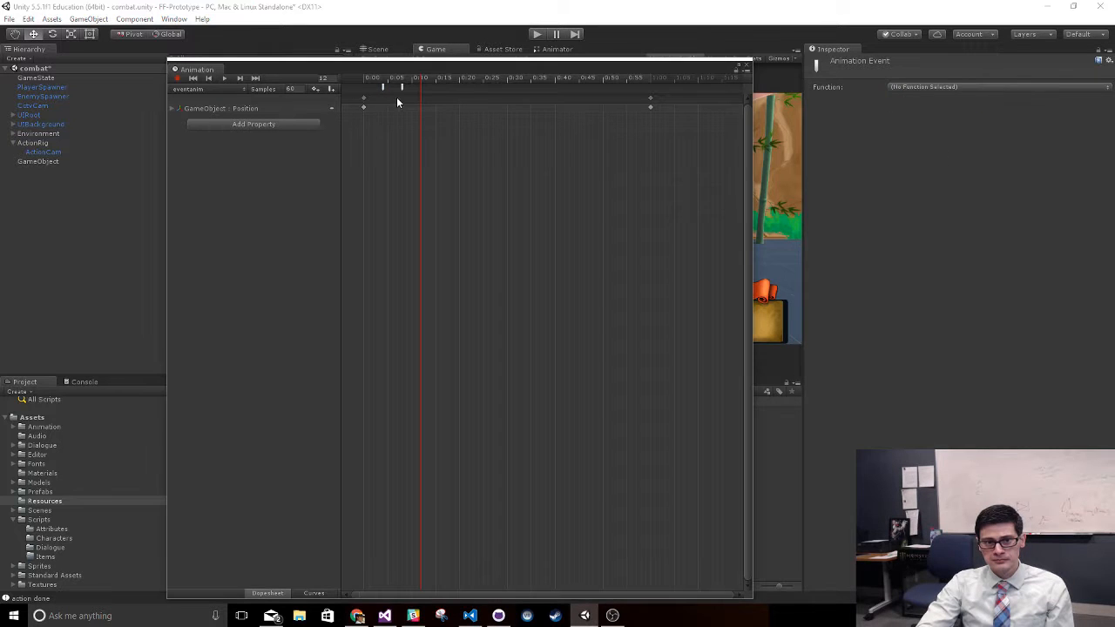
click(403, 88)
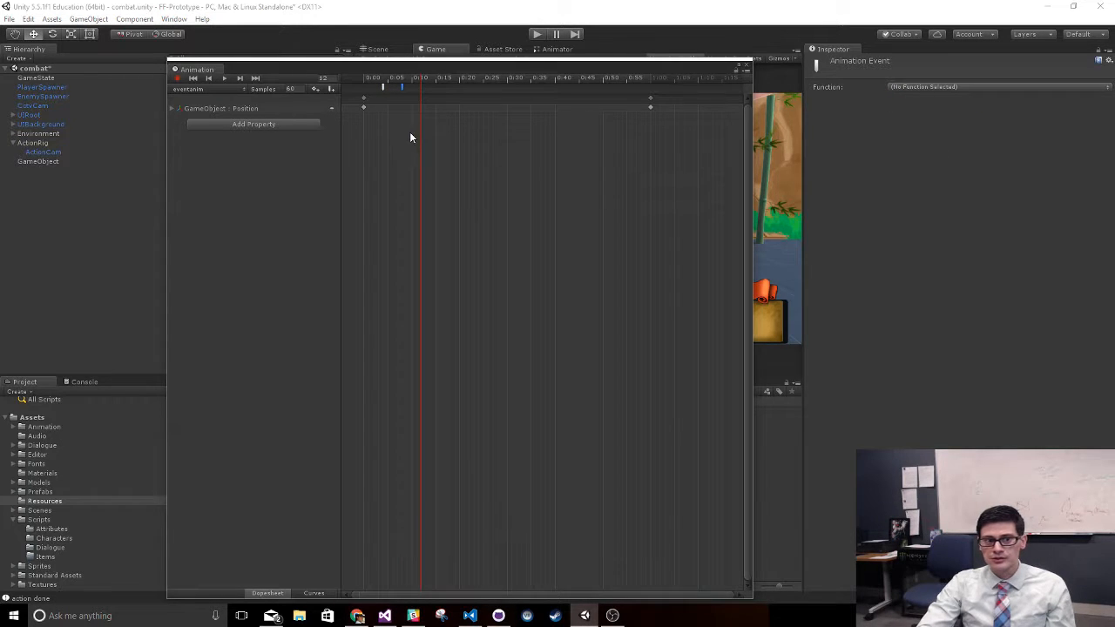
click(820, 142)
drag(668, 65, 0, 96)
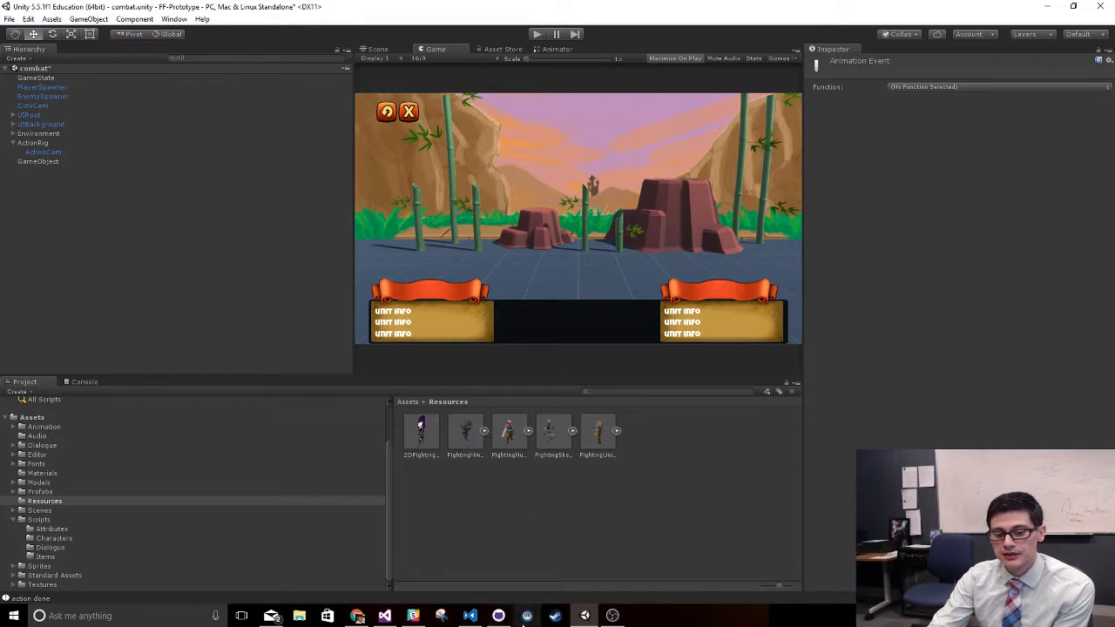
- Switch to Visual Studio and review the SkeletonController script around the OnHit and SkeleDown methods
click(384, 616)
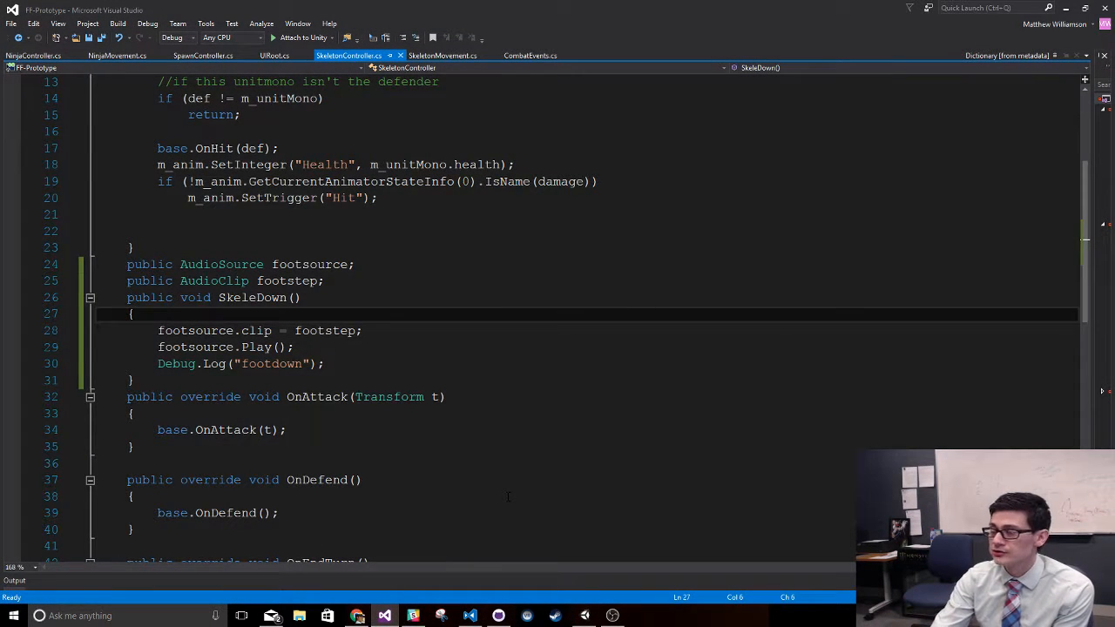
scroll(509, 497, up, 4)
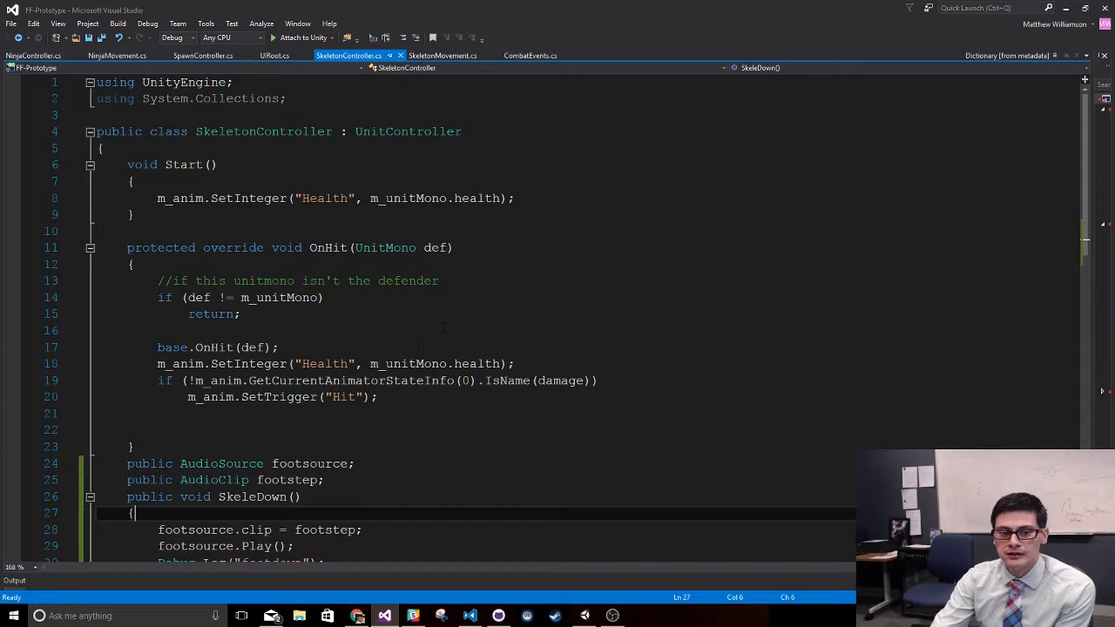
scroll(443, 326, down, 6)
scroll(442, 327, up, 5)
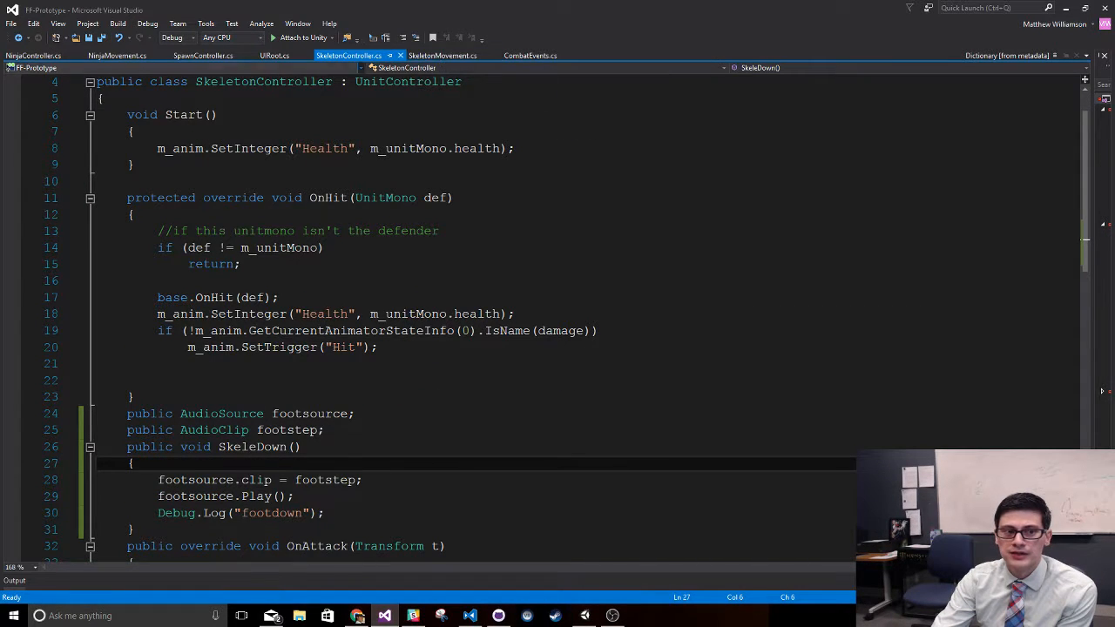
- Review the SkeletonMovement script and go to the definition of its UnitMovement base class
click(445, 56)
scroll(391, 350, down, 13)
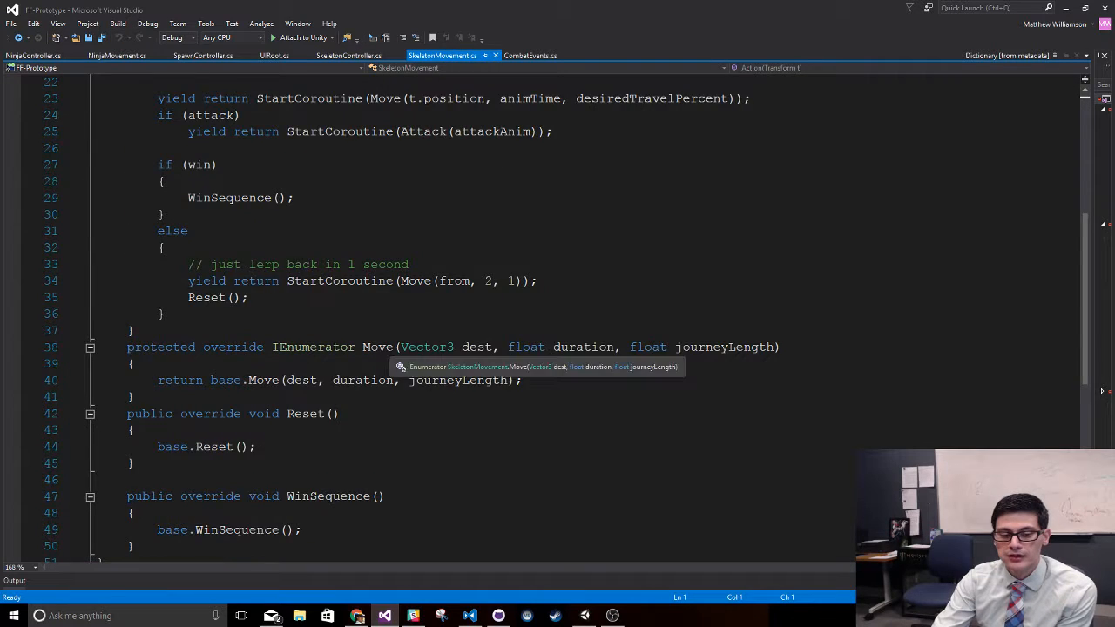
scroll(391, 351, up, 7)
scroll(391, 351, up, 6)
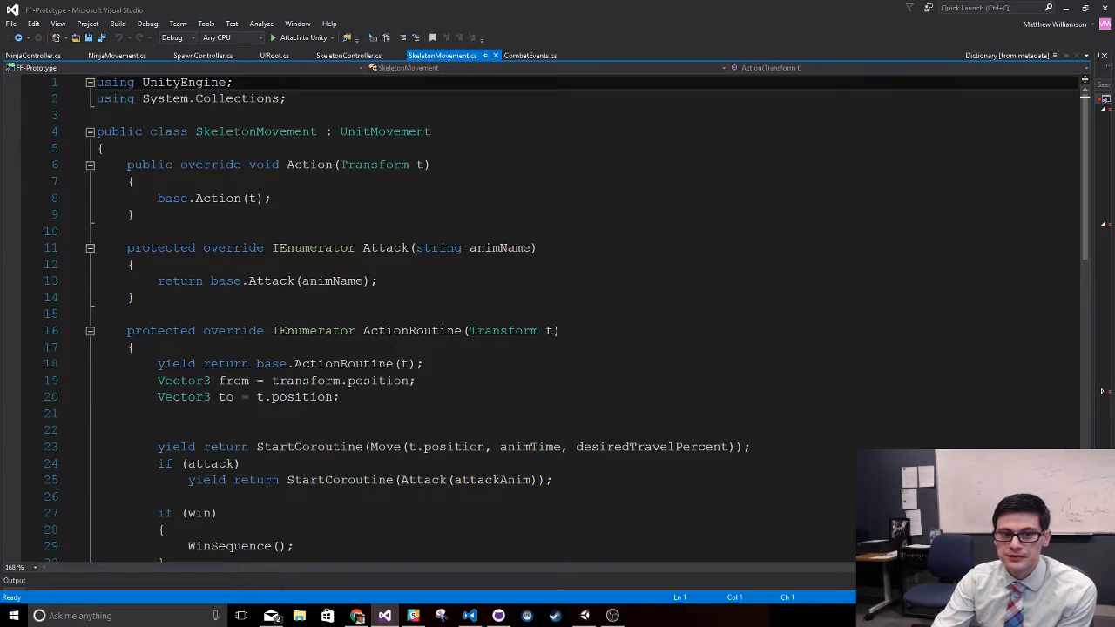
right_click(371, 131)
click(418, 230)
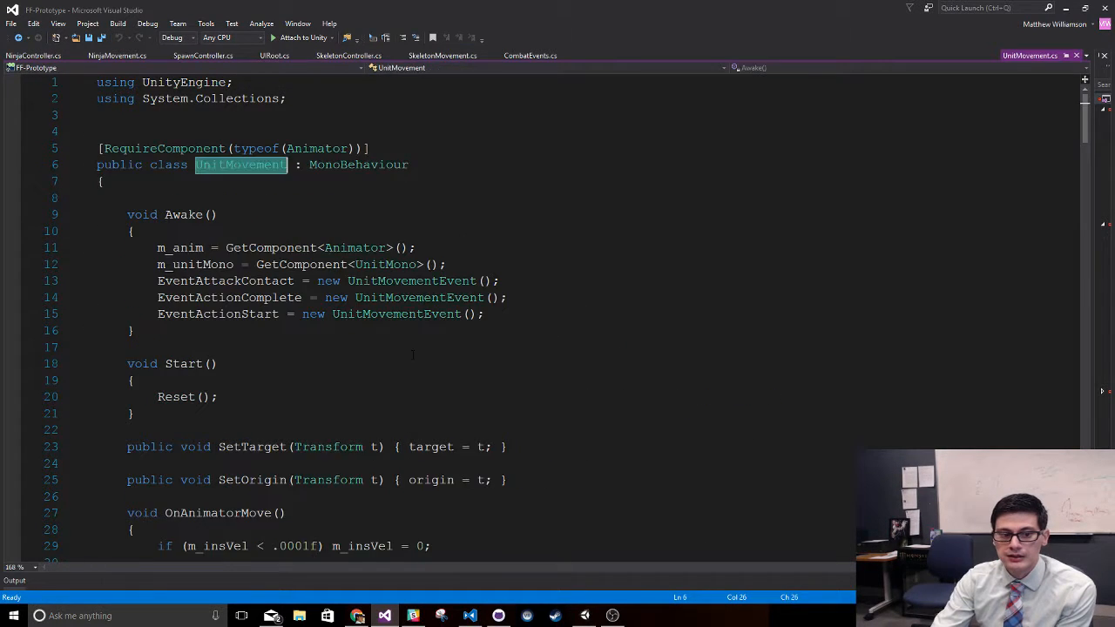
- Find the Attack coroutine in UnitMovement and highlight the while condition that checks the current animator state's name
scroll(413, 354, down, 20)
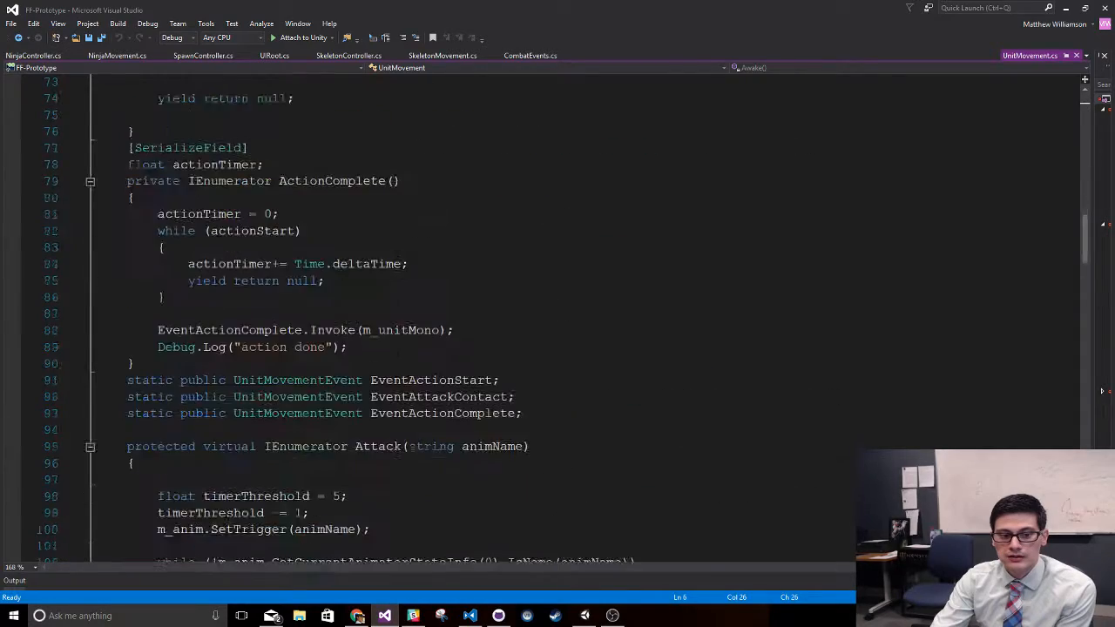
scroll(413, 354, down, 2)
scroll(399, 324, down, 4)
scroll(399, 324, up, 1)
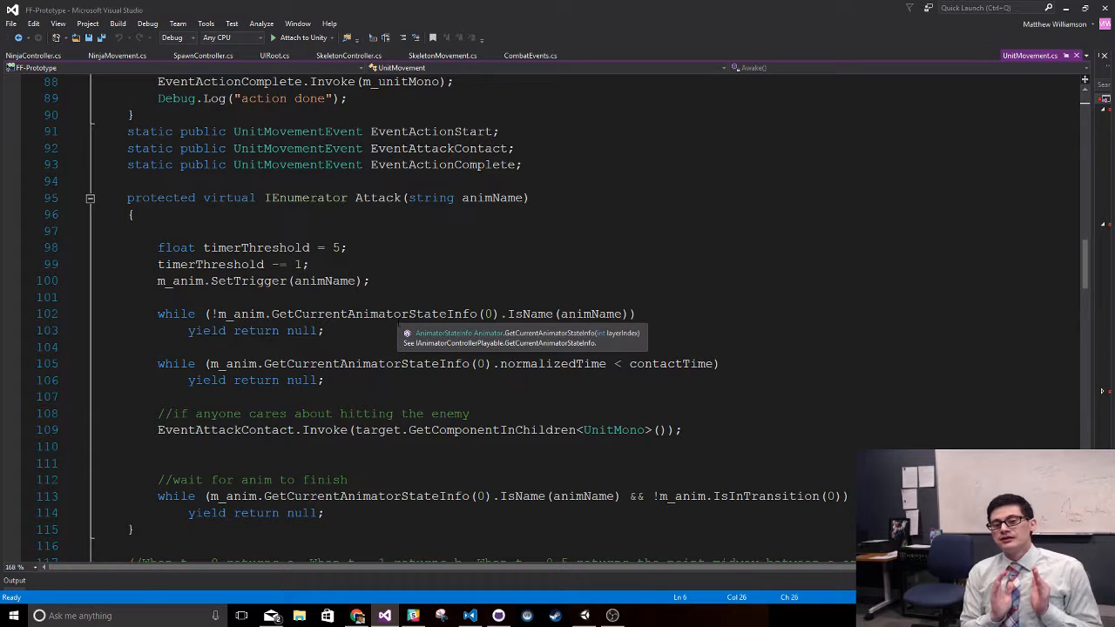
click(157, 314)
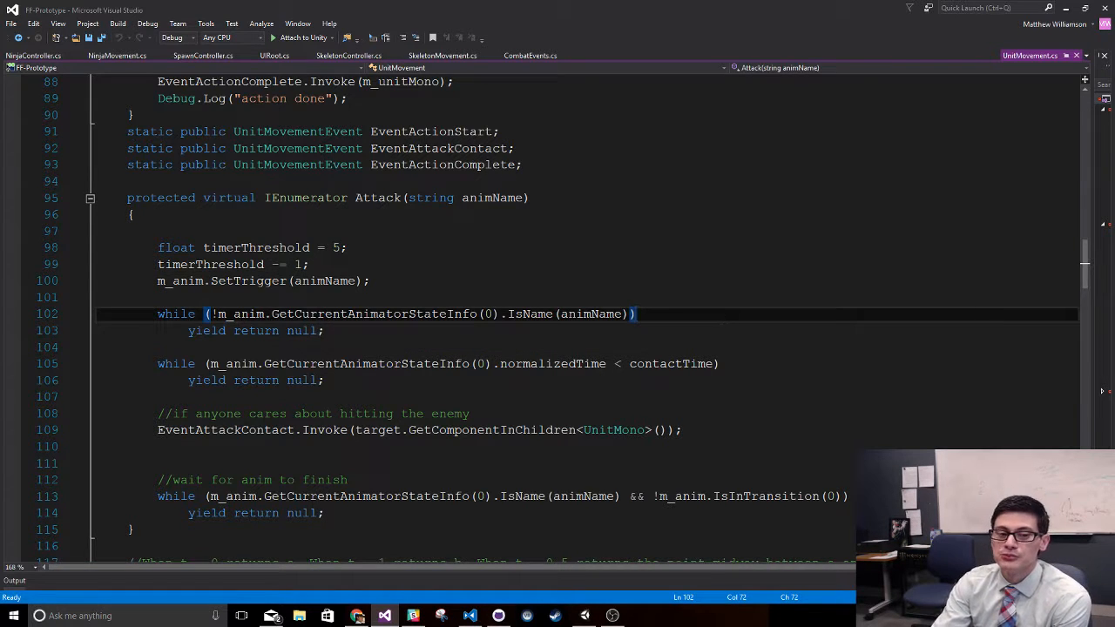
drag(158, 314, 636, 314)
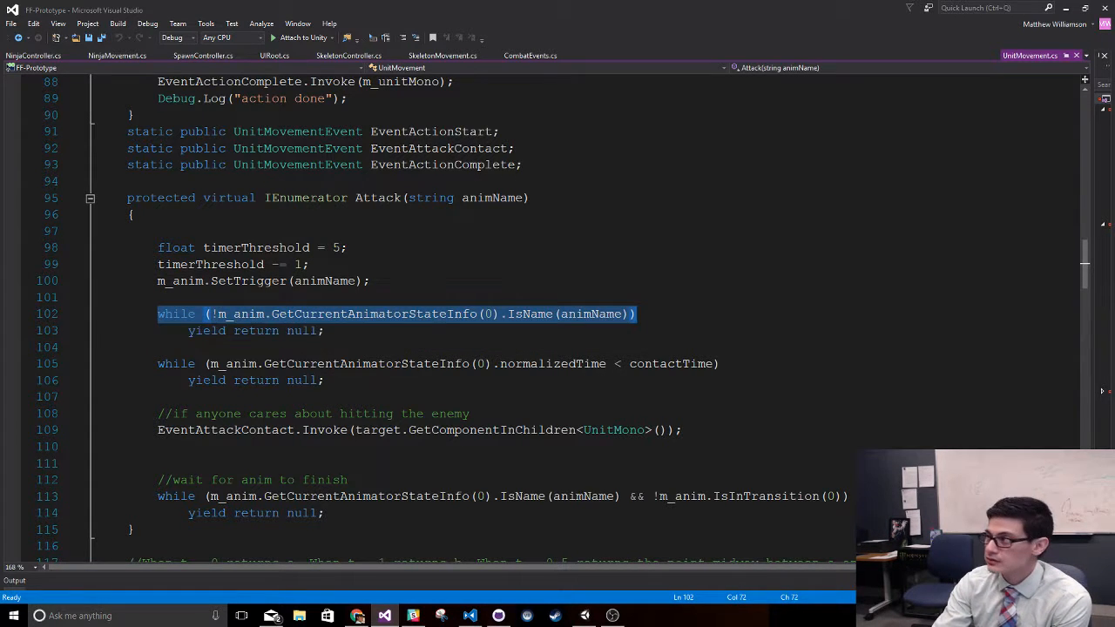
click(636, 314)
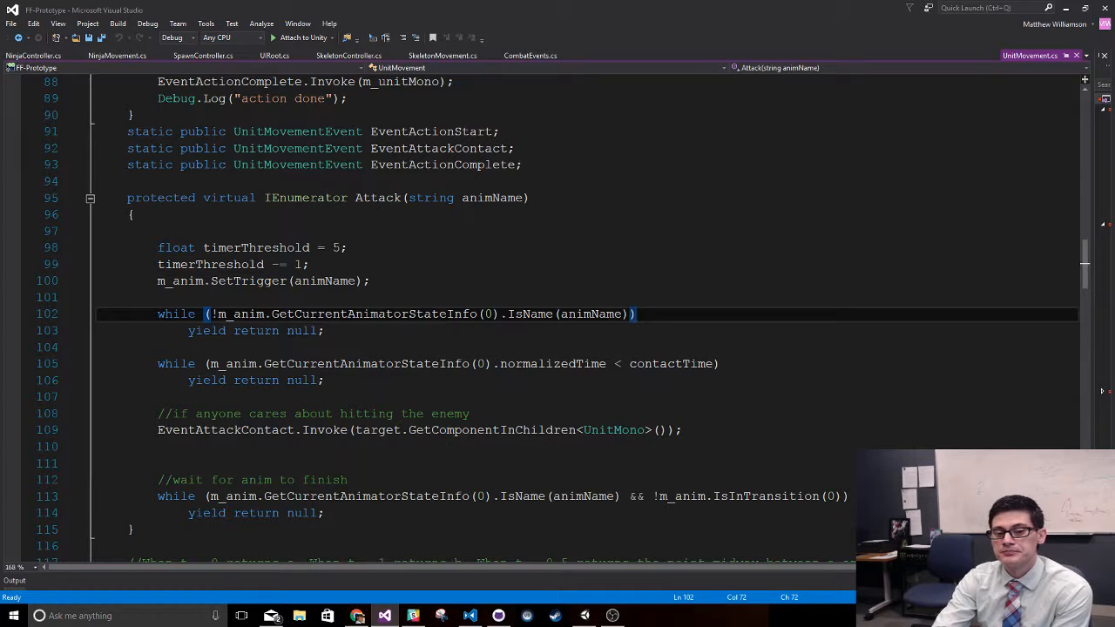
- Examine how the first wait loop in Attack yields and where the animName argument is used
key(Down)
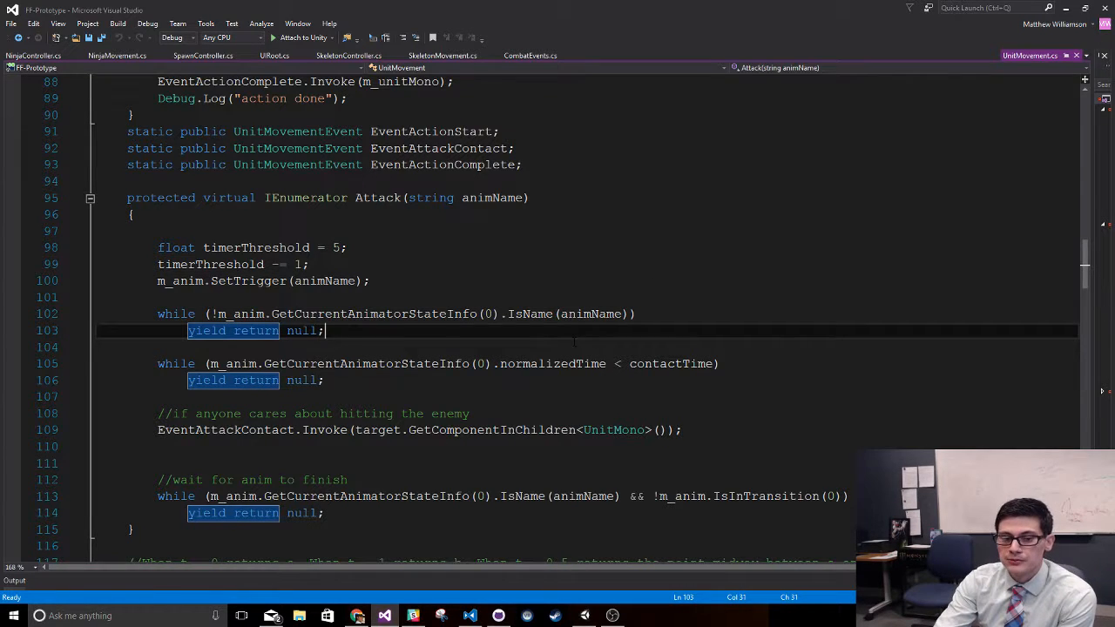
key(Up)
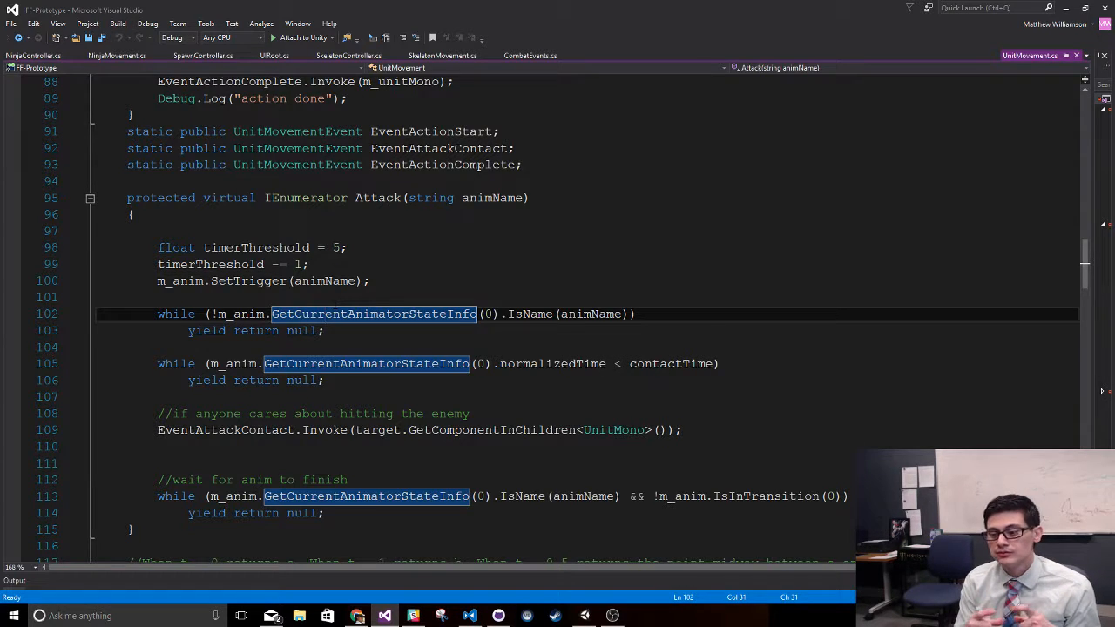
click(336, 330)
click(641, 314)
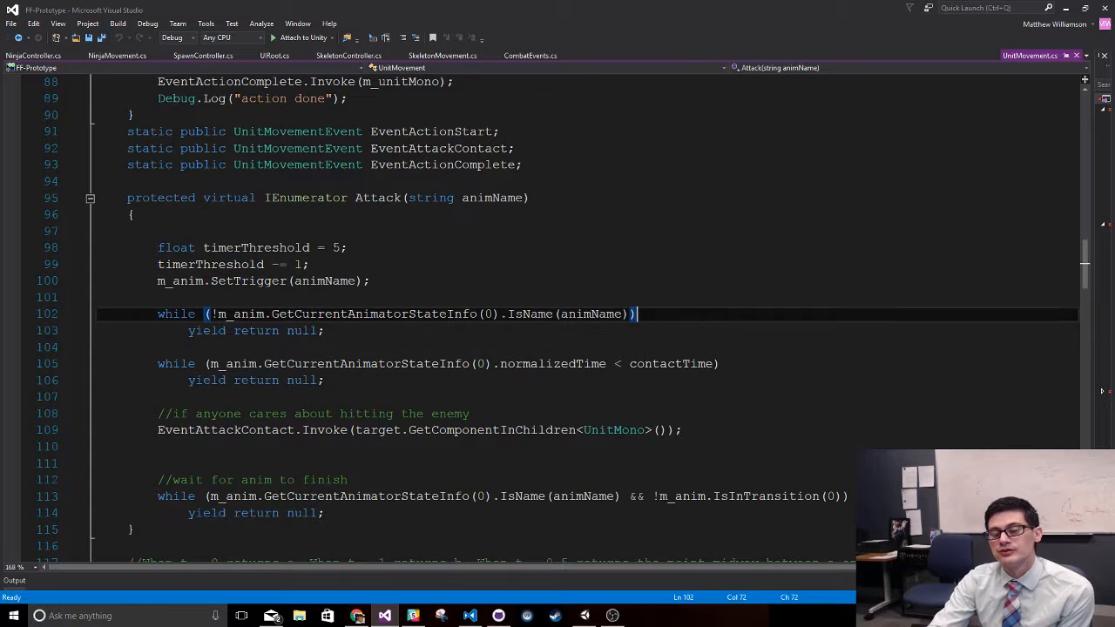
click(592, 350)
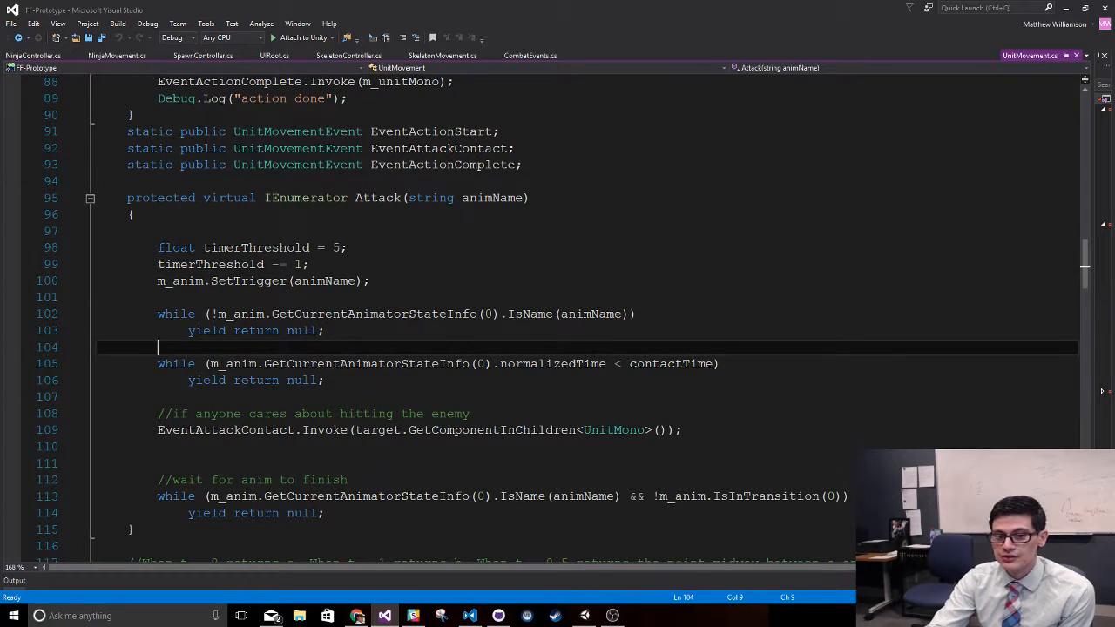
double_click(601, 314)
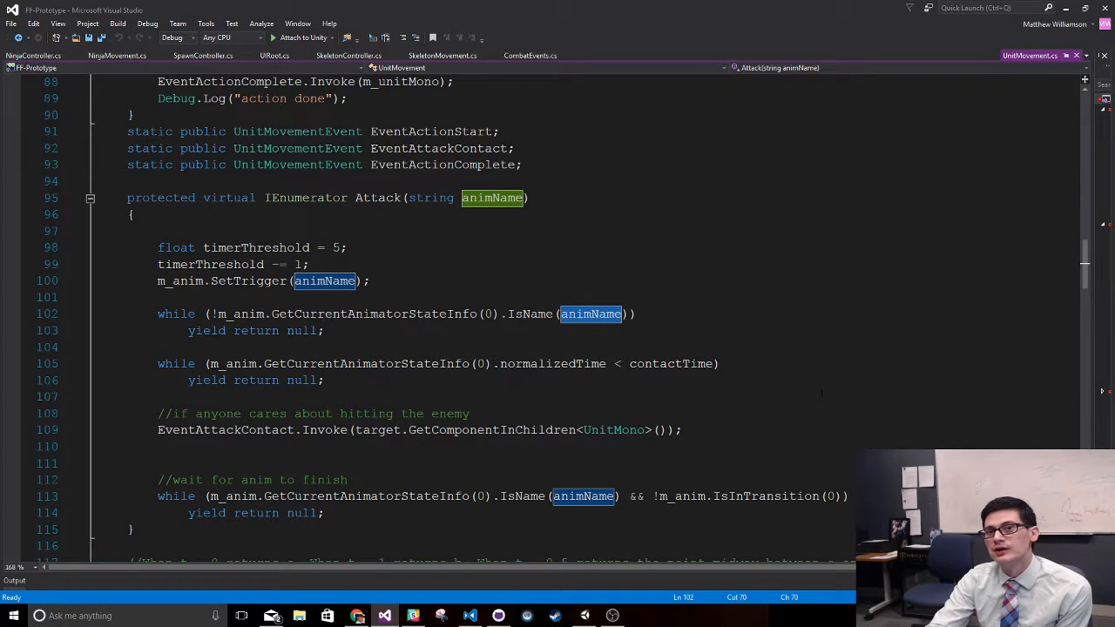
click(778, 331)
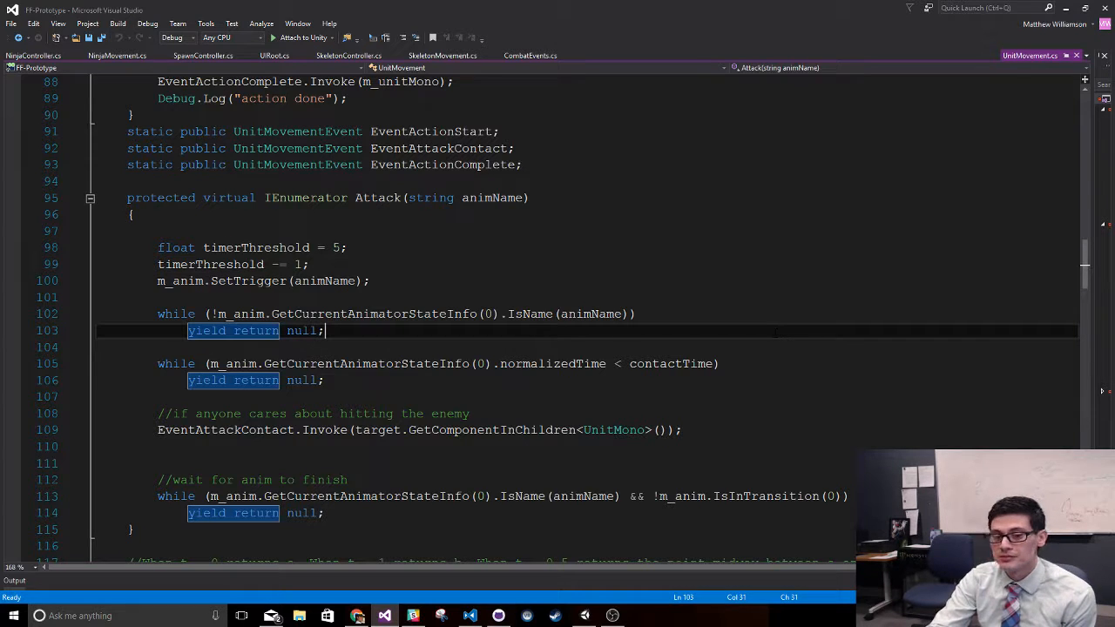
click(589, 317)
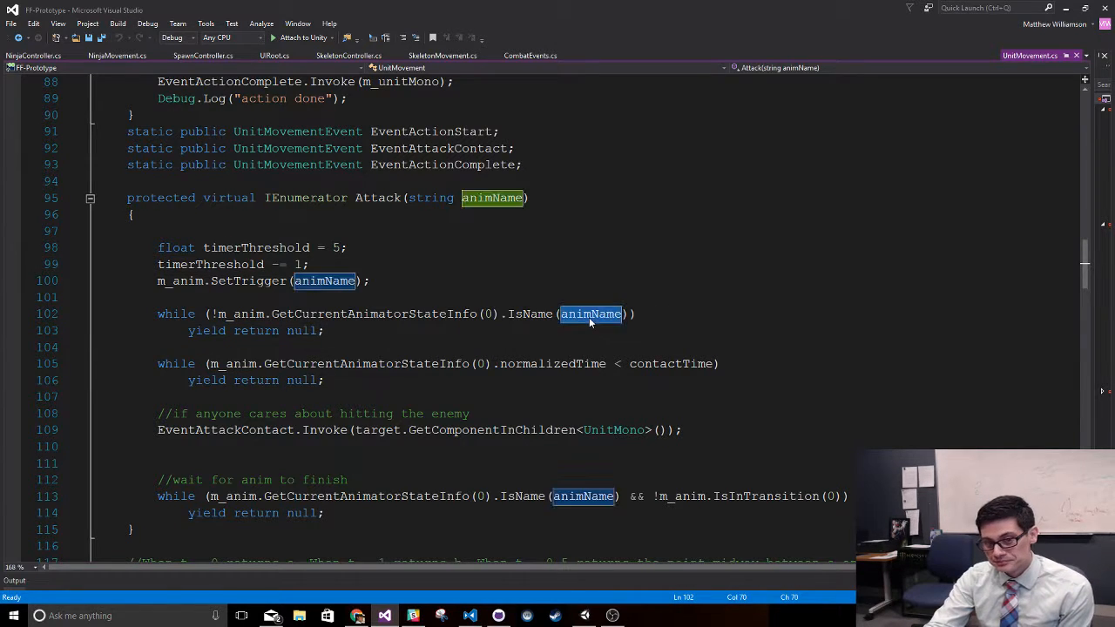
- Examine the second wait loop in Attack, which compares normalizedTime with contactTime
click(571, 363)
double_click(571, 364)
click(555, 346)
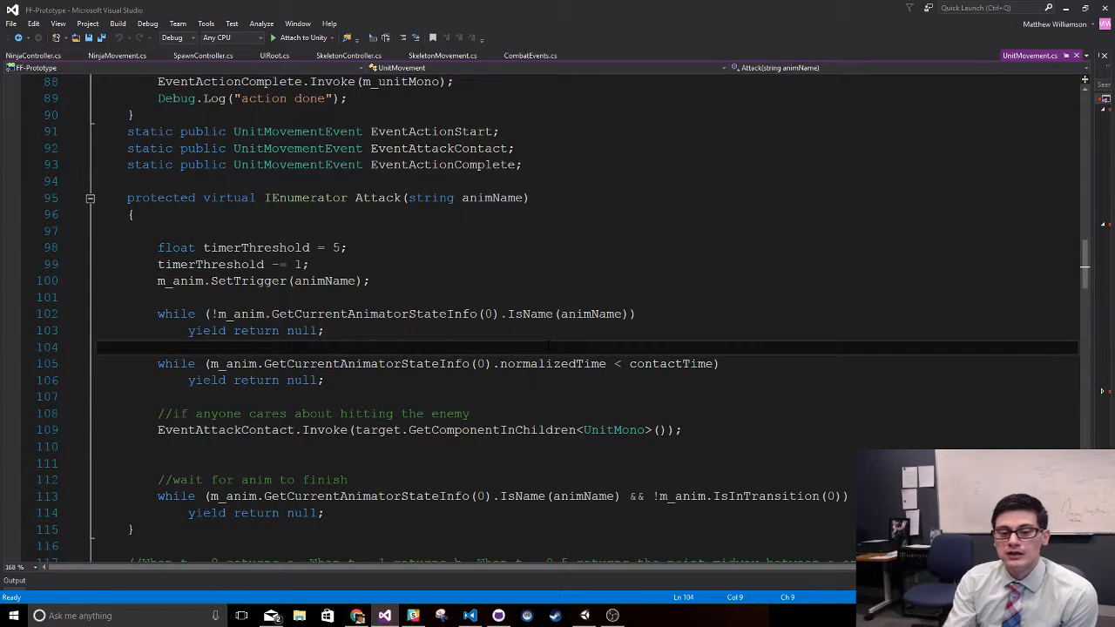
click(728, 364)
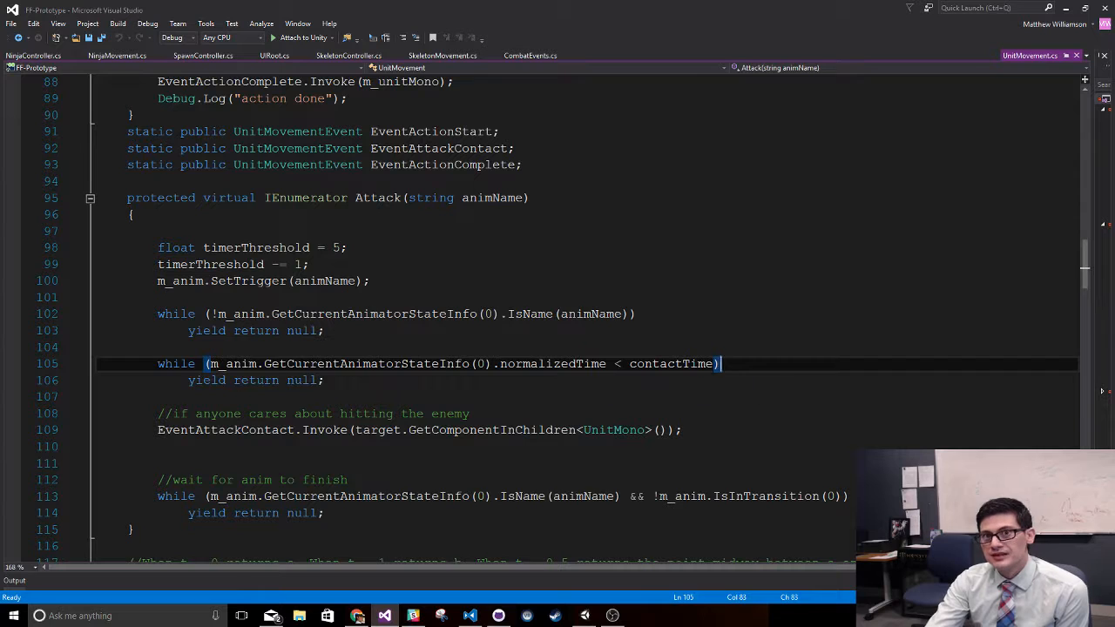
- Examine the rest of the Attack coroutine, including the EventAttackContact invocation and the final loop that waits for the animation to finish
click(472, 414)
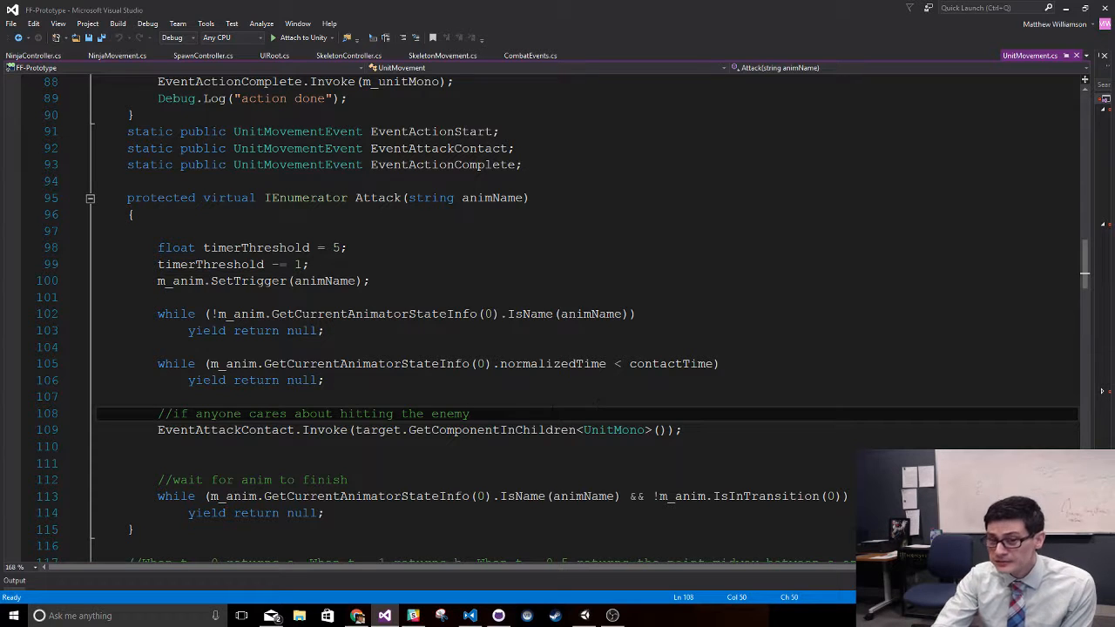
click(546, 315)
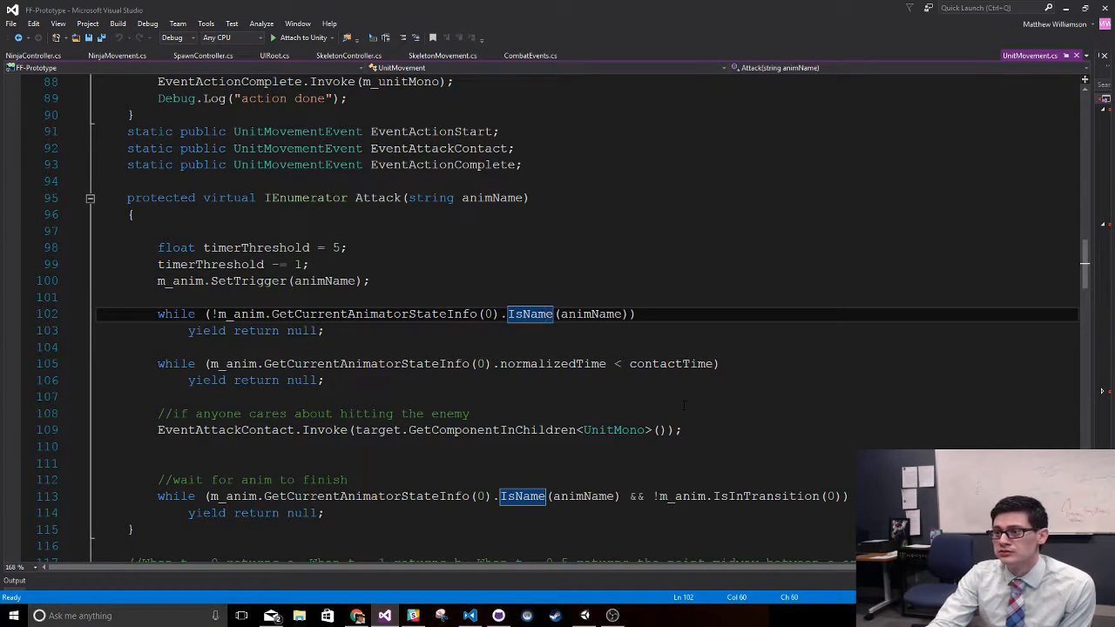
scroll(684, 406, down, 2)
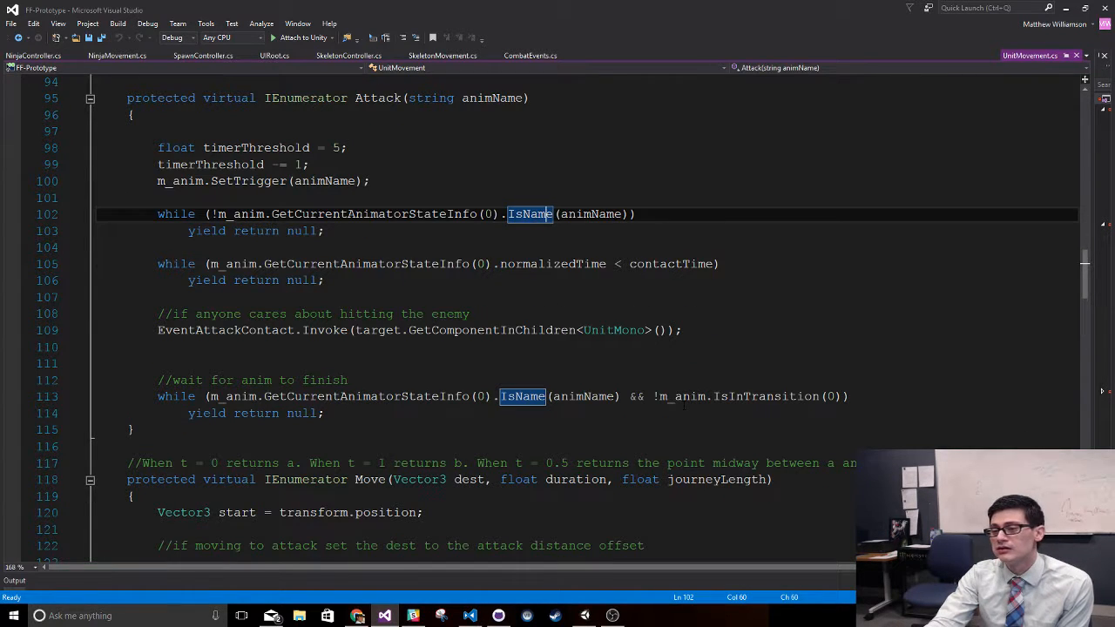
click(837, 365)
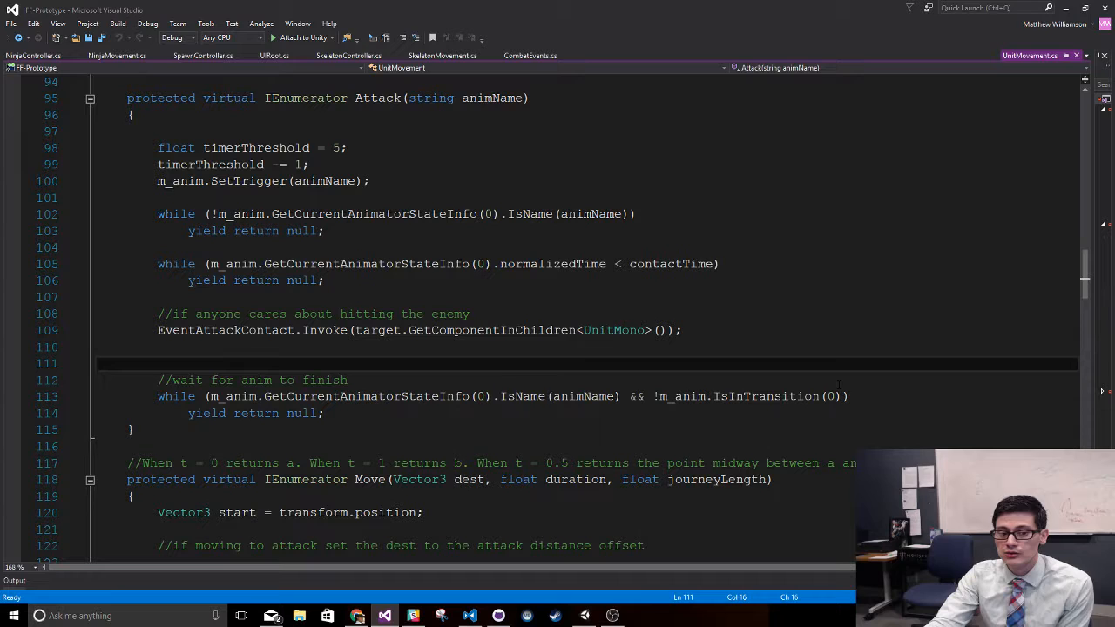
click(857, 331)
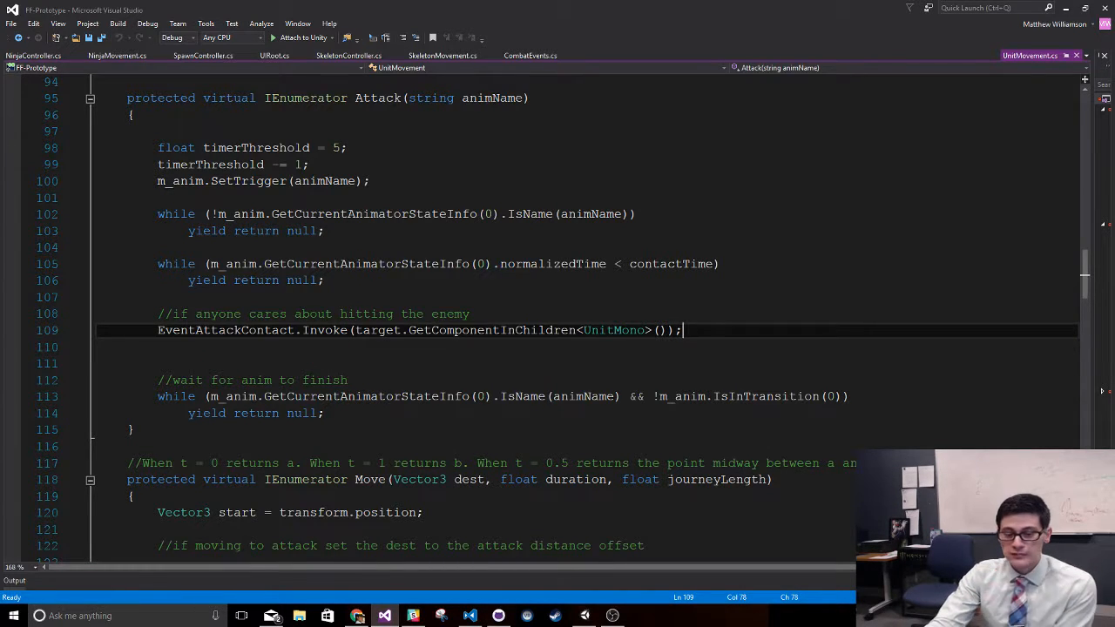
- Switch to Unity and open the ChanController animator controller through a fighter prefab in the Resources folder
click(585, 616)
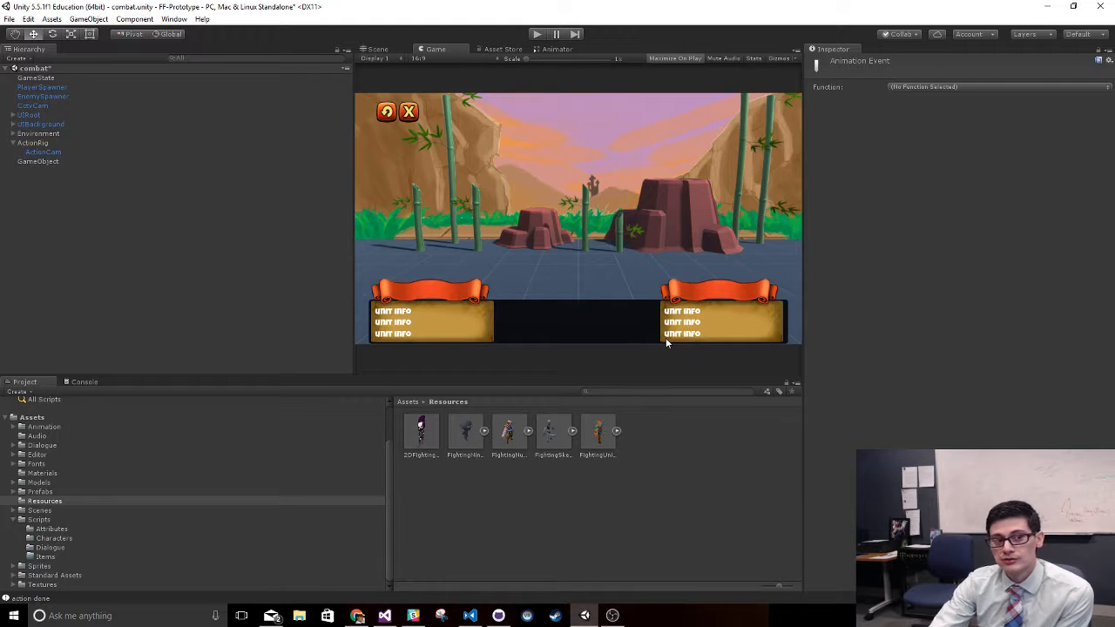
click(111, 567)
click(91, 500)
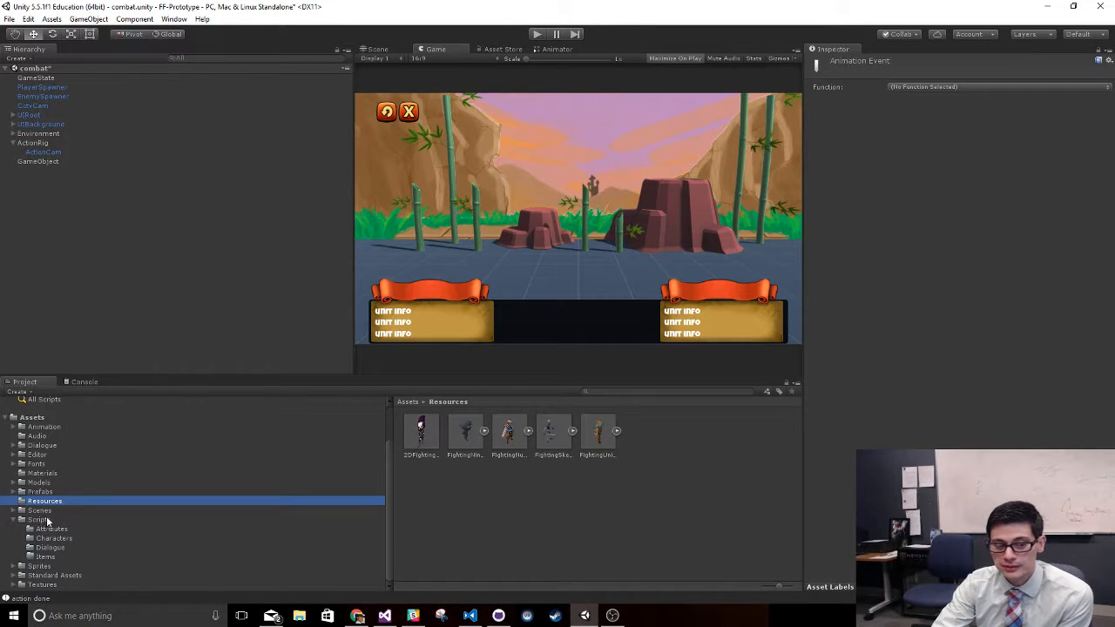
click(13, 520)
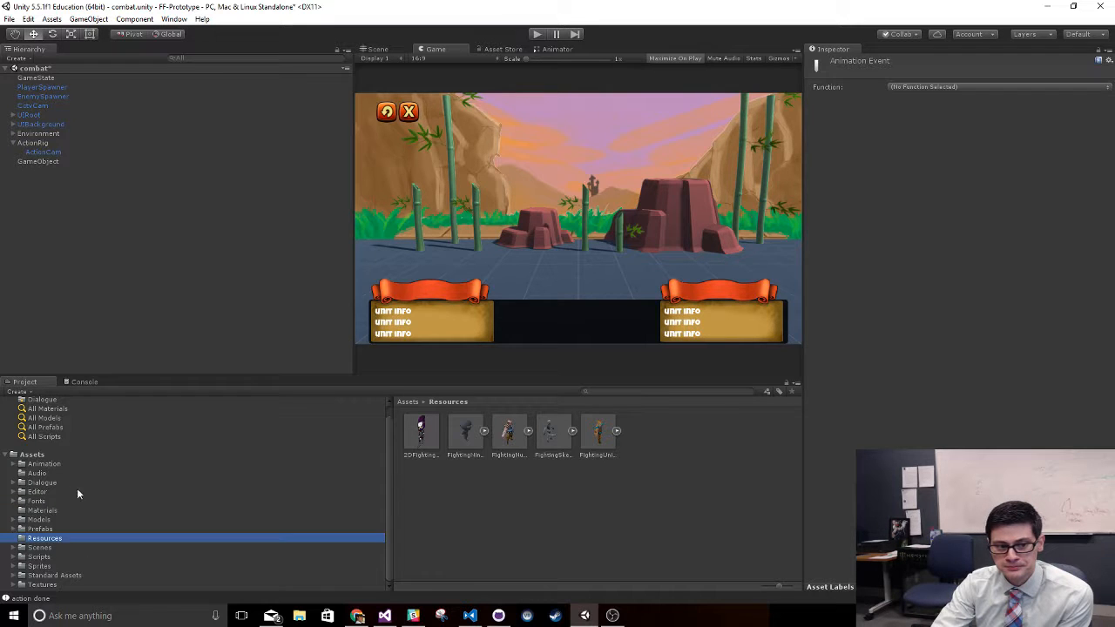
click(462, 435)
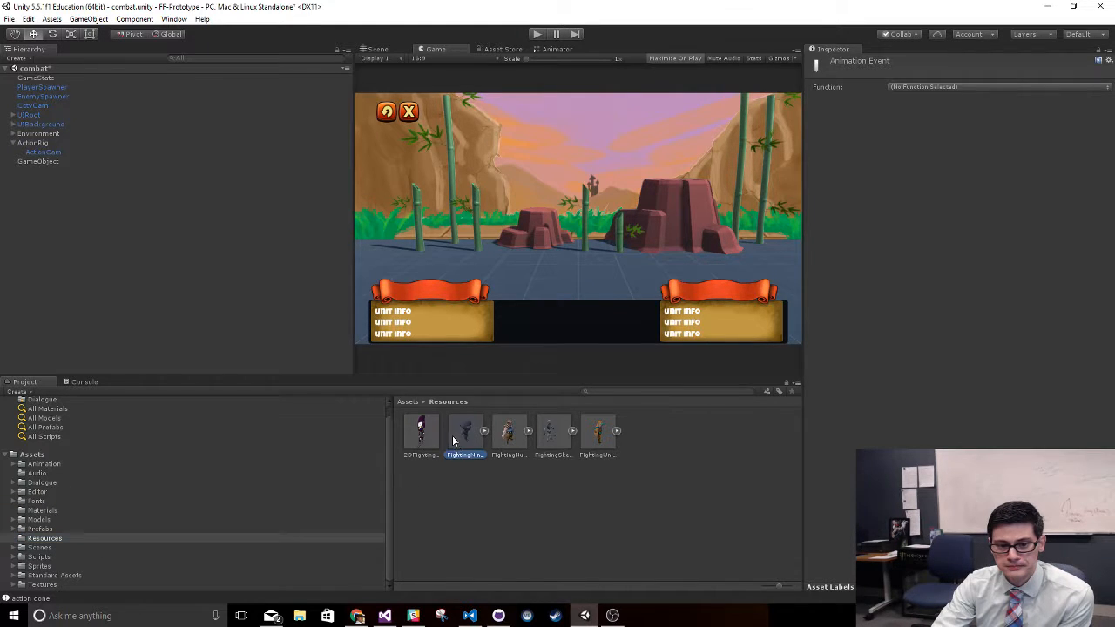
double_click(958, 142)
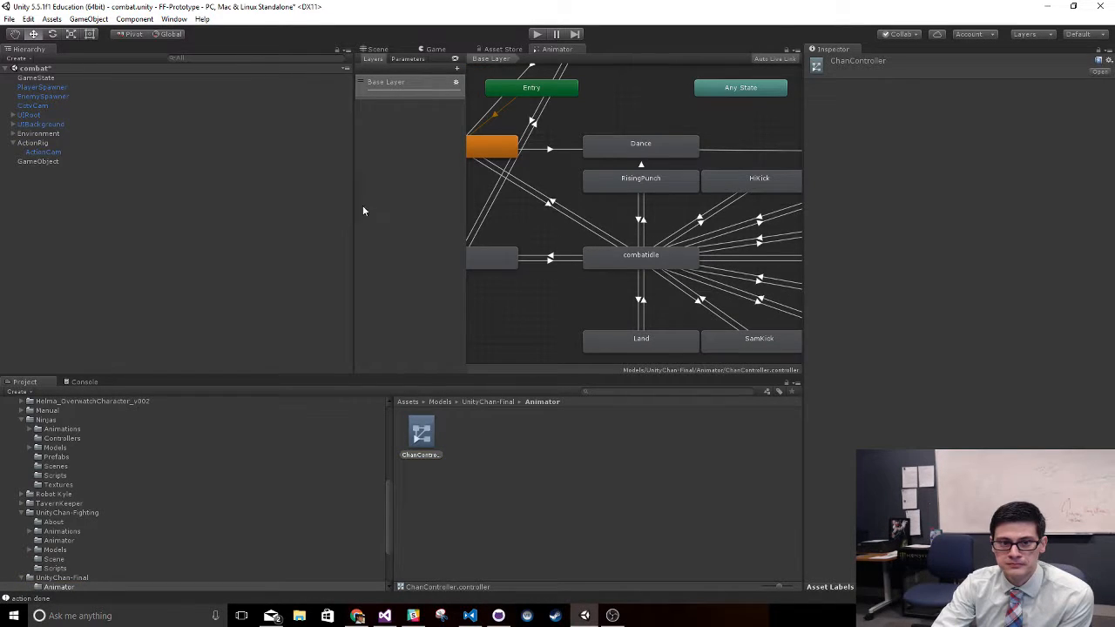
- Undock the Animator window and enlarge it to view the ChanController state graph around Idle, Run and combatidle
drag(557, 49, 519, 218)
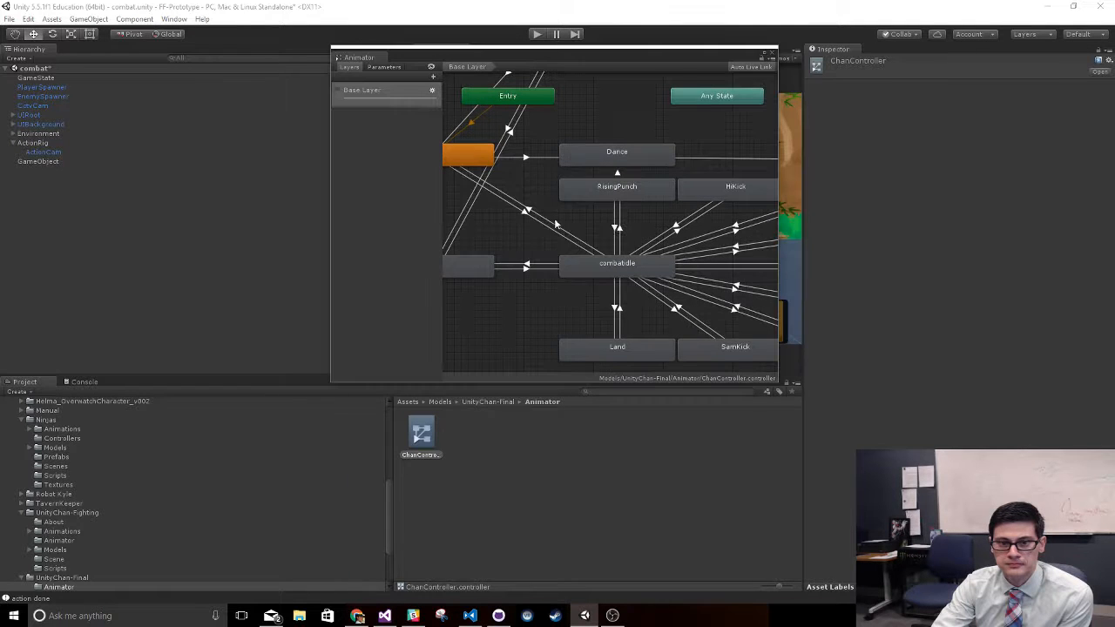
drag(780, 219, 1069, 218)
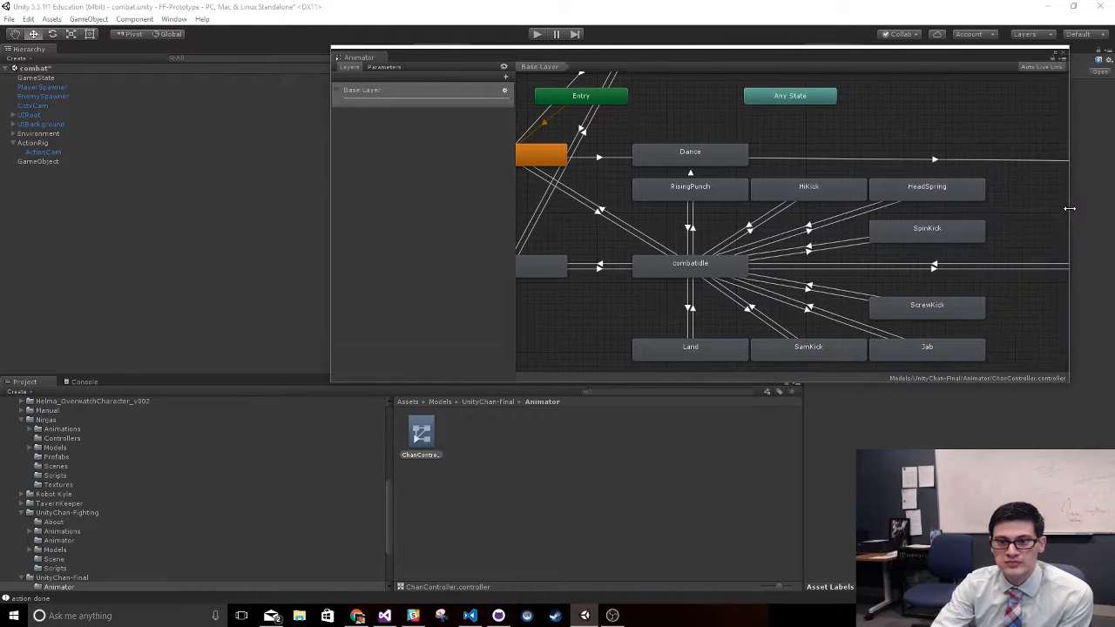
drag(815, 387, 815, 576)
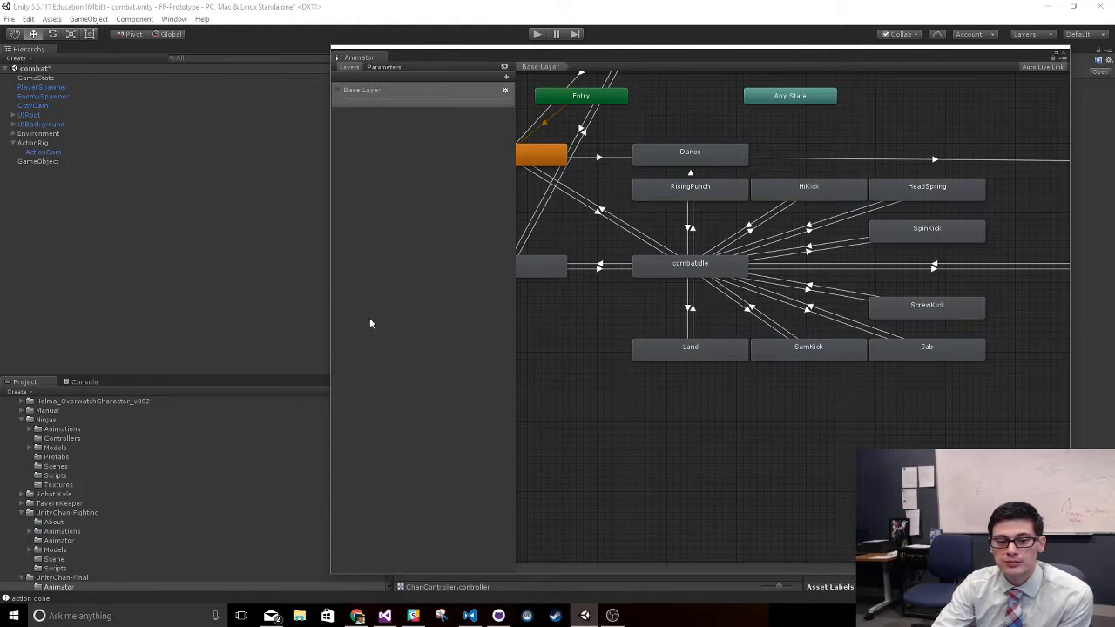
drag(333, 307, 90, 320)
scroll(607, 336, down, 3)
scroll(606, 337, up, 3)
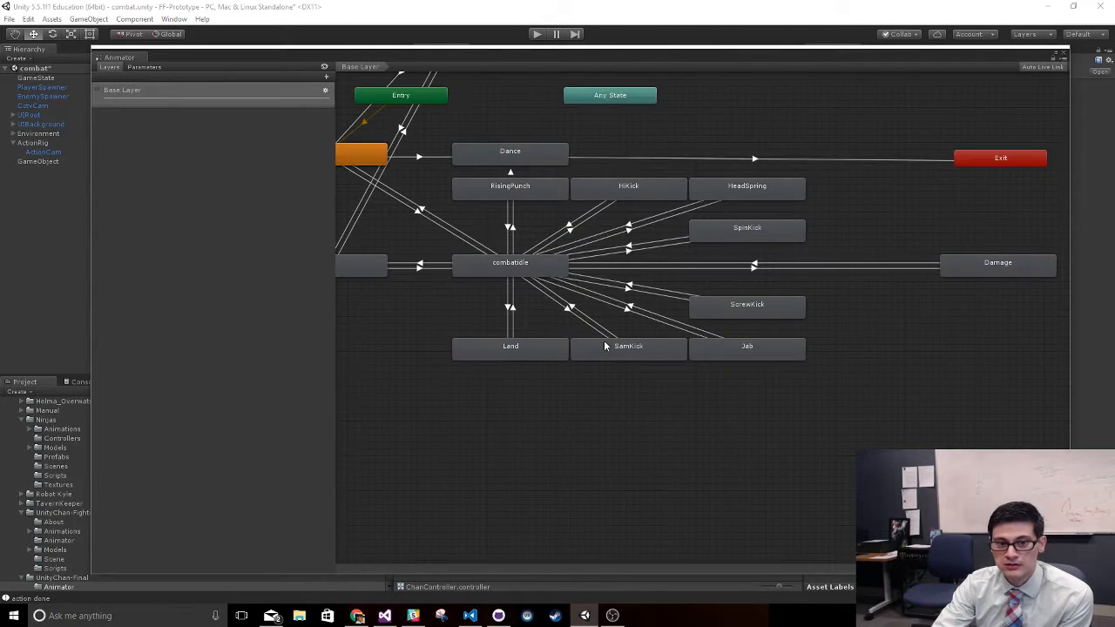
middle_drag(382, 328, 555, 458)
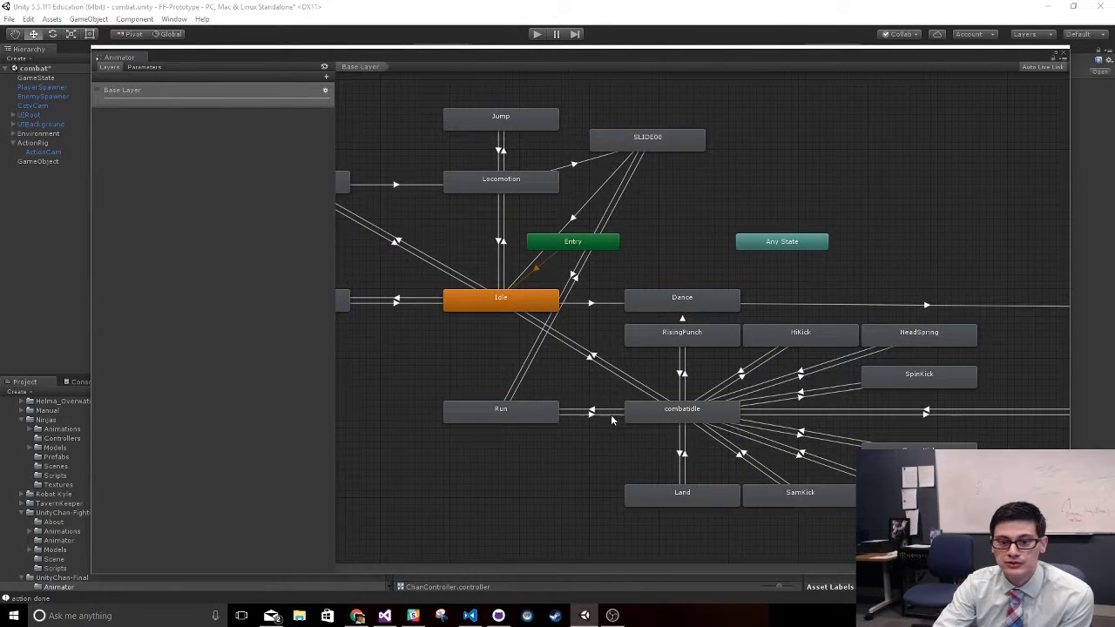
- Open the Run state's blend tree and play its animation preview with the Speed parameter at 0.1
click(486, 410)
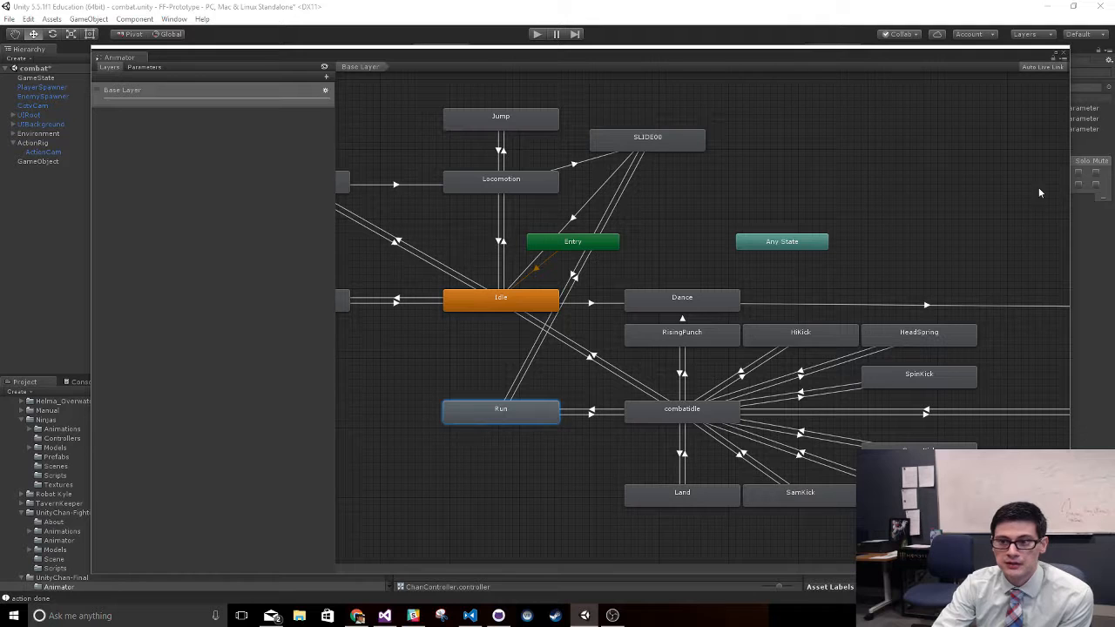
drag(1071, 210, 795, 228)
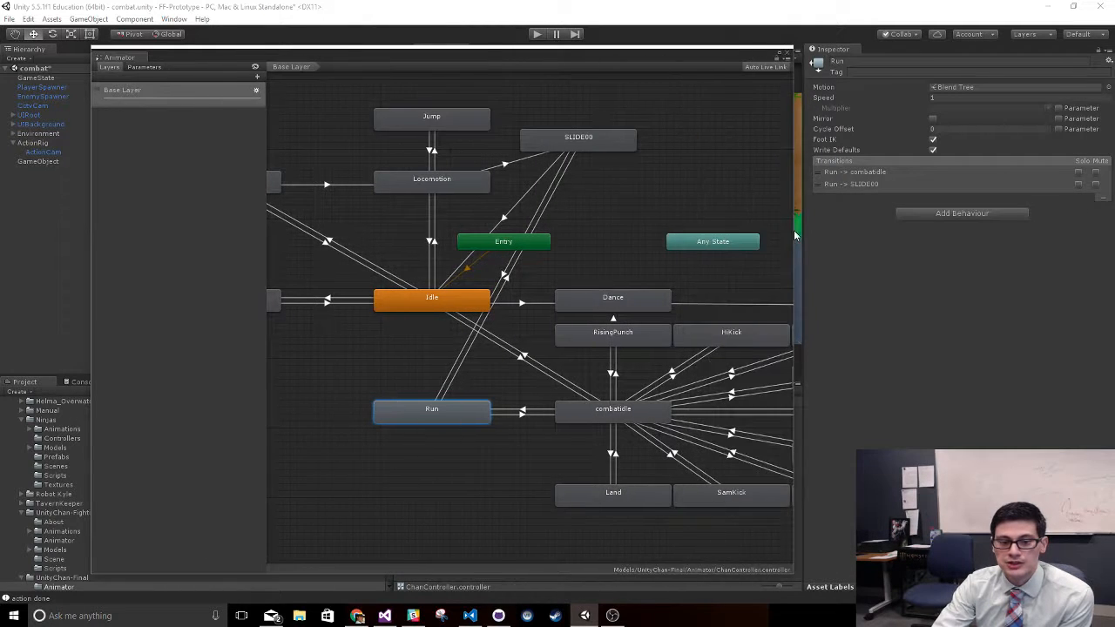
double_click(445, 419)
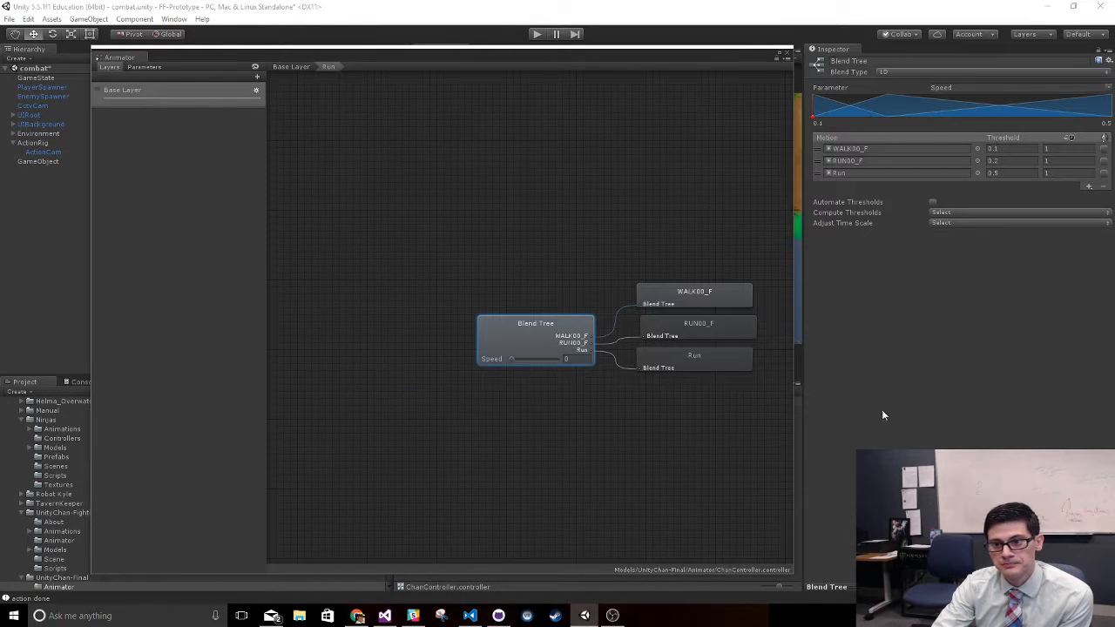
drag(949, 587, 910, 299)
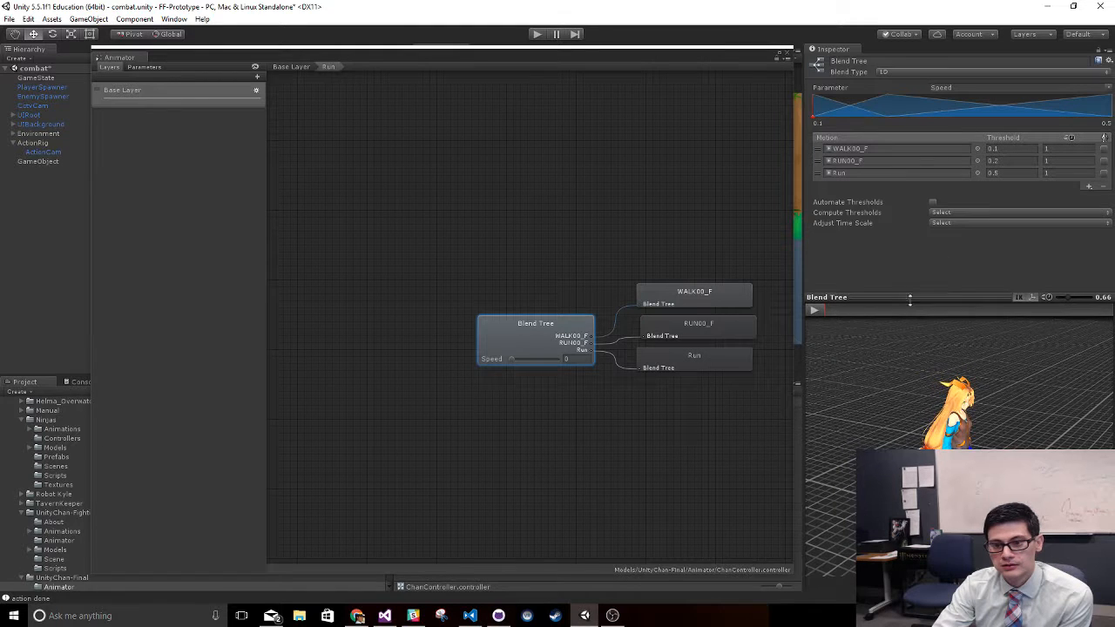
click(817, 311)
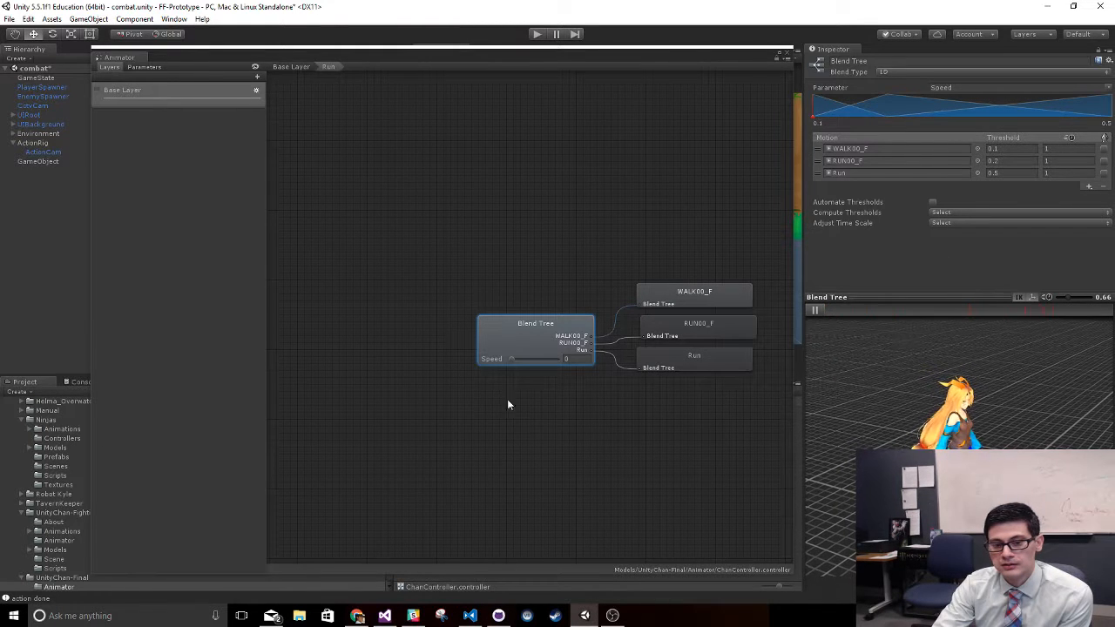
mouse_move(510, 358)
mouse_down()
mouse_move(598, 358)
mouse_move(507, 358)
mouse_up()
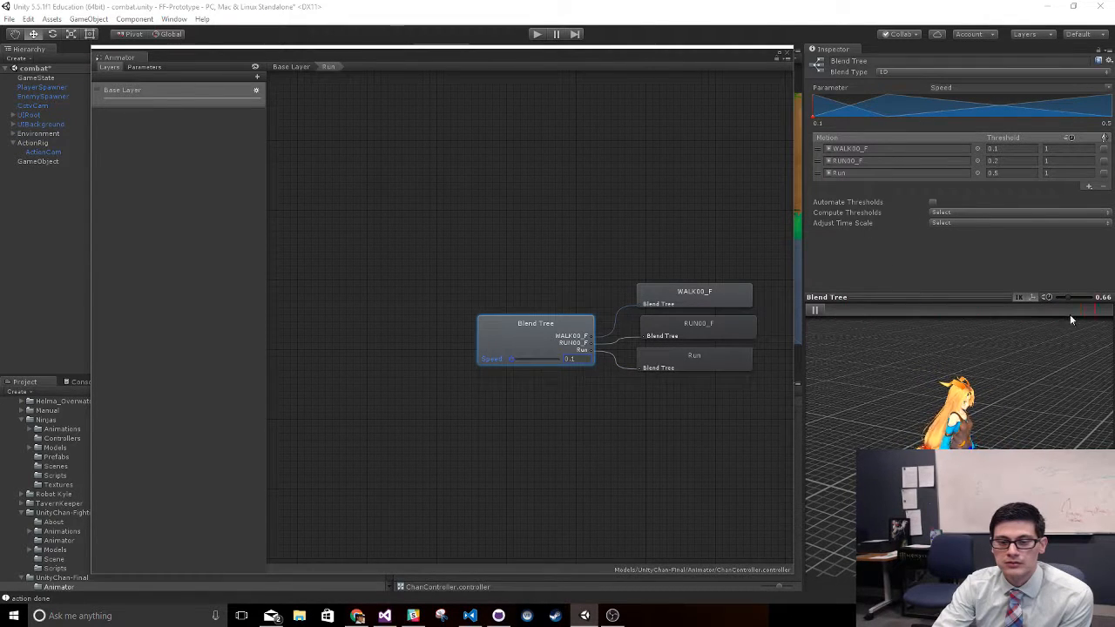
click(815, 310)
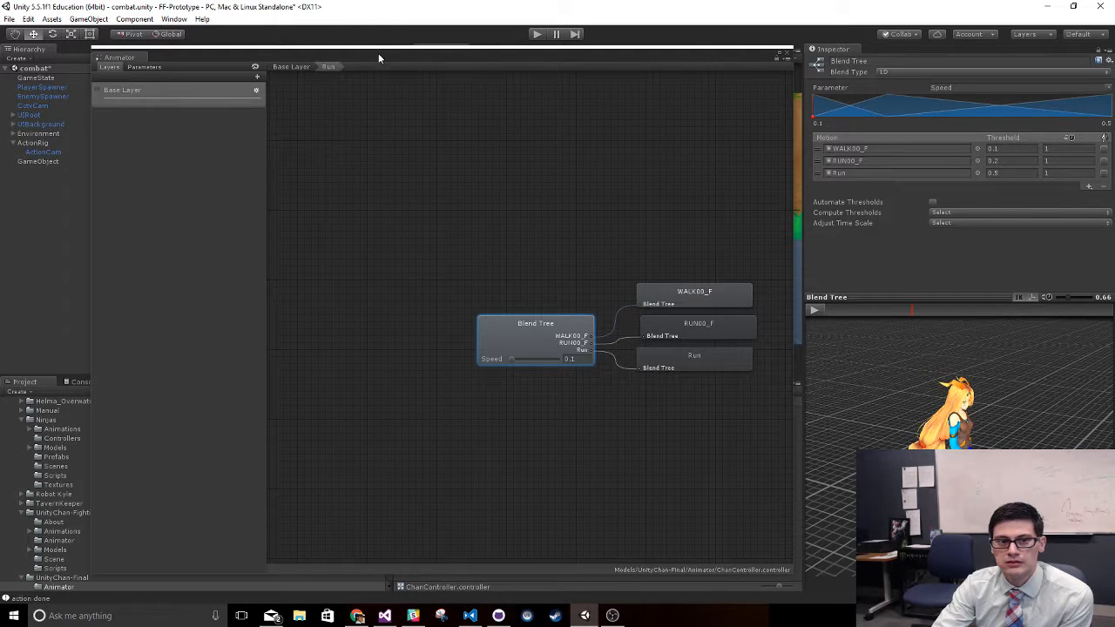
- Check the controller's parameters and layers, and close the floating Animator window
drag(378, 53, 443, 220)
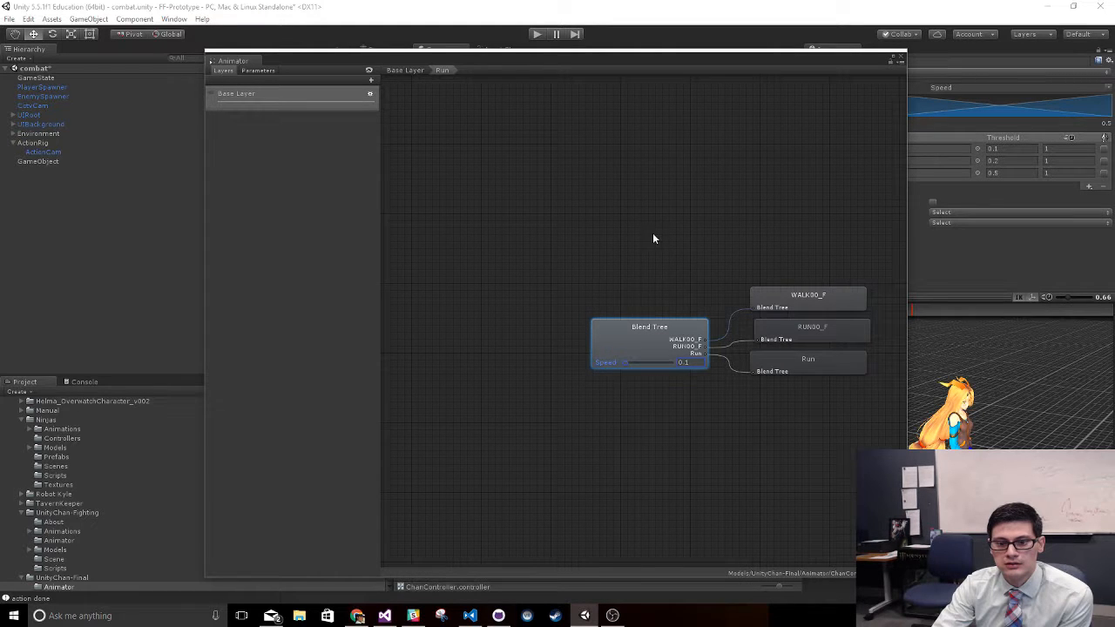
click(259, 71)
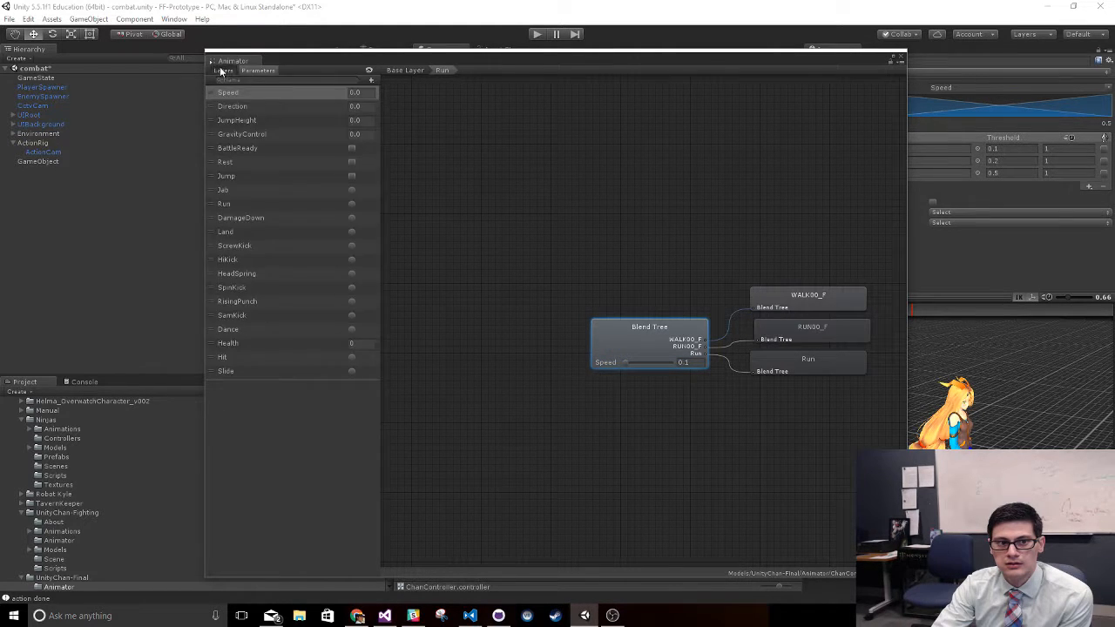
click(223, 70)
click(247, 94)
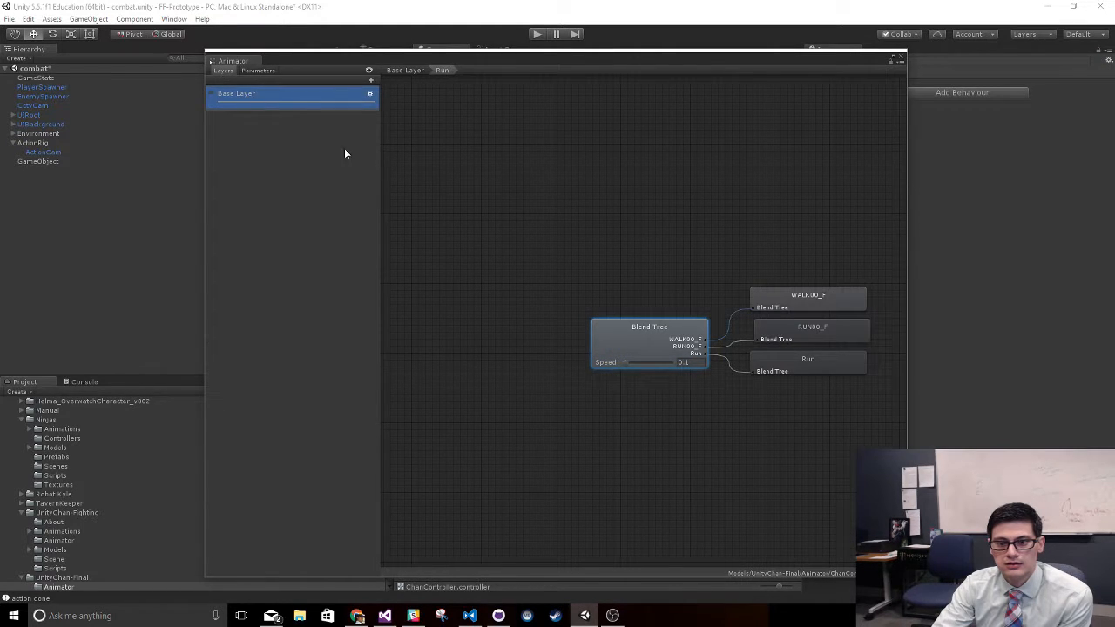
double_click(305, 98)
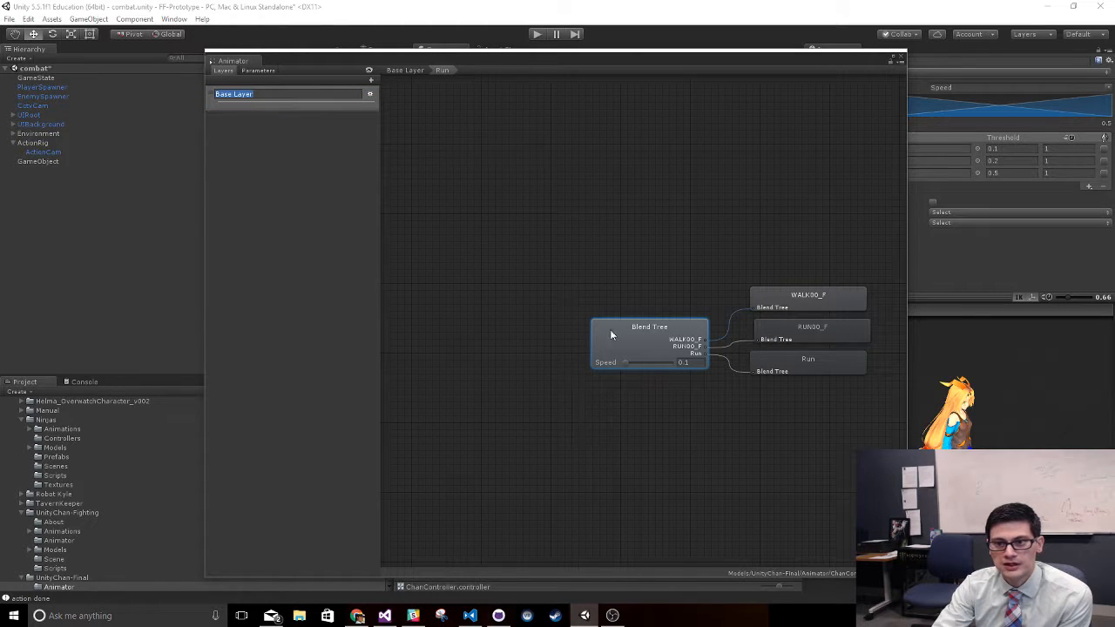
drag(831, 74, 903, 111)
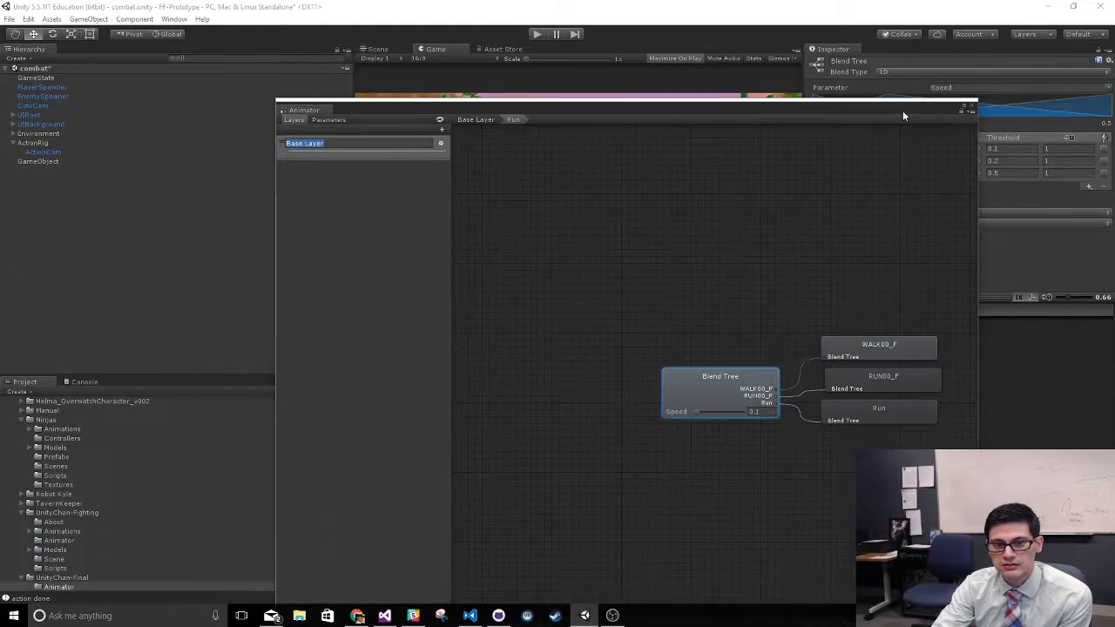
click(970, 109)
- Reopen ChanController in the Animator and set the Run state's speed to 0.25
double_click(419, 435)
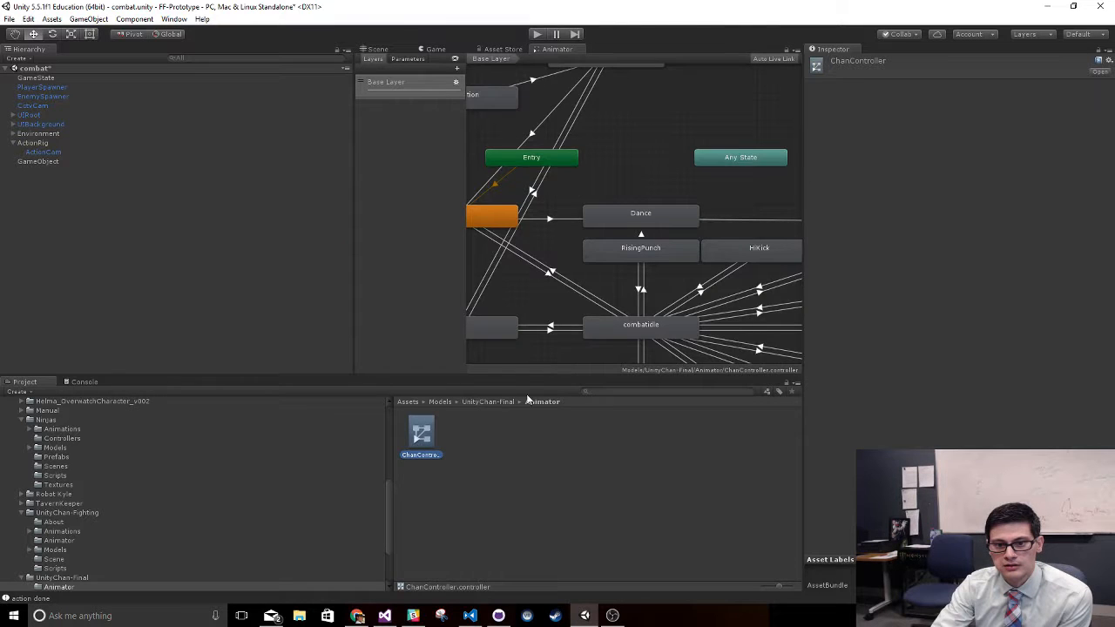
scroll(643, 277, down, 4)
middle_drag(550, 266, 707, 300)
click(675, 205)
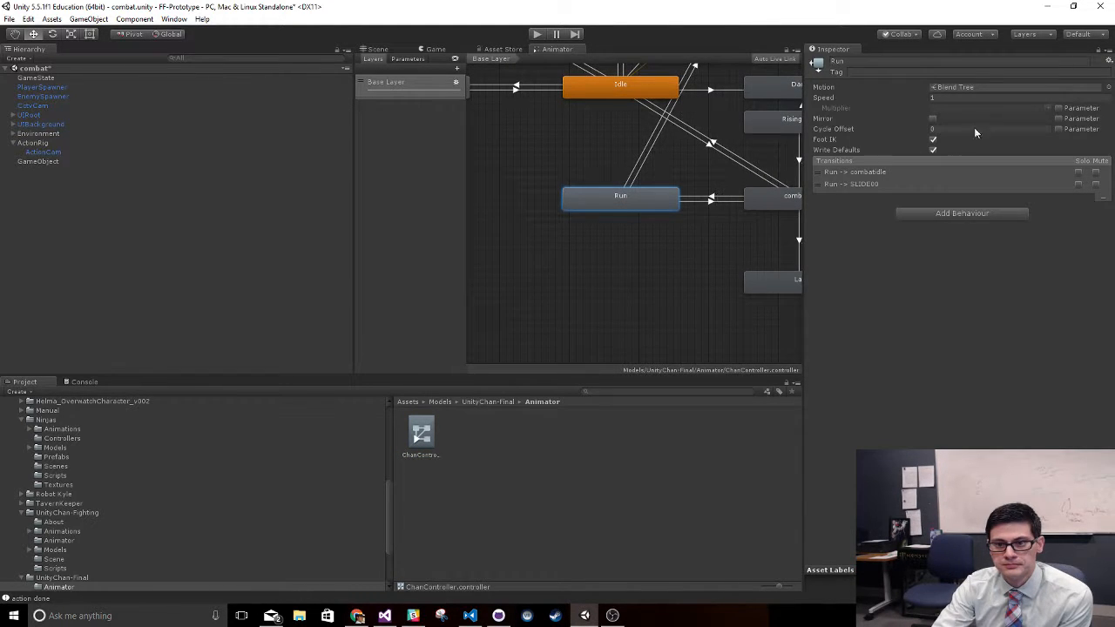
click(959, 98)
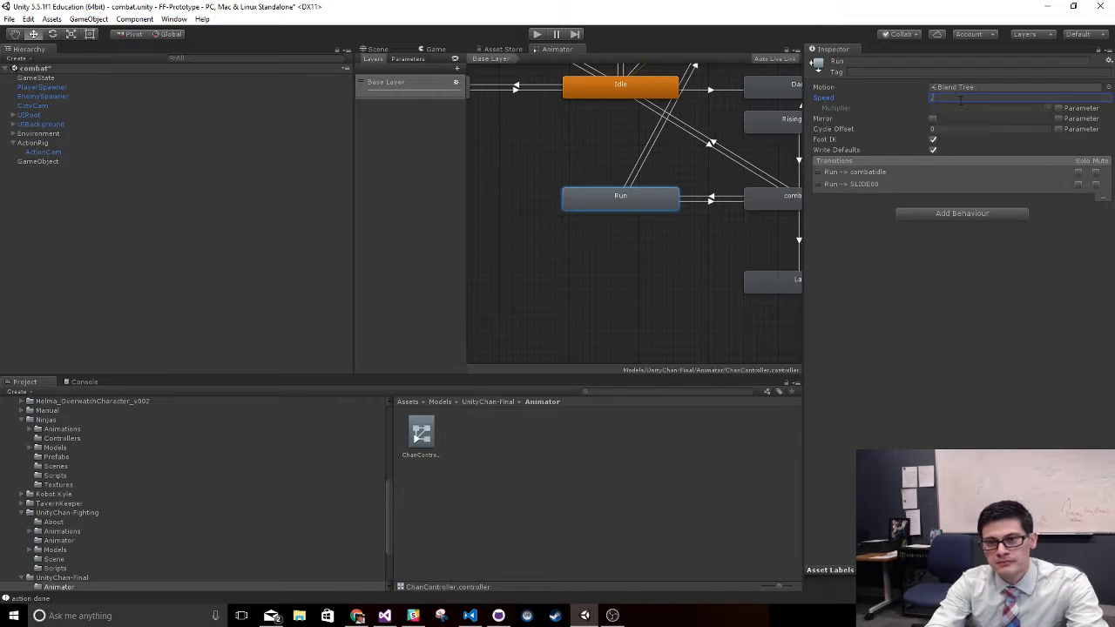
text(0.25)
click(840, 372)
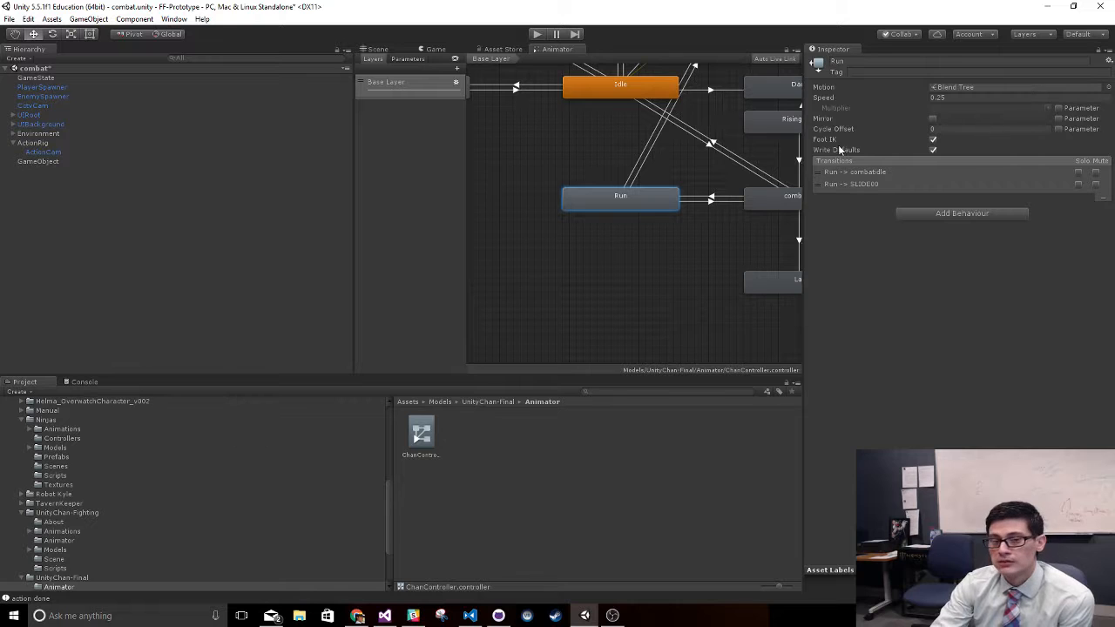
- Test the combat scene in play mode with the slowed Run state and stop it
click(436, 50)
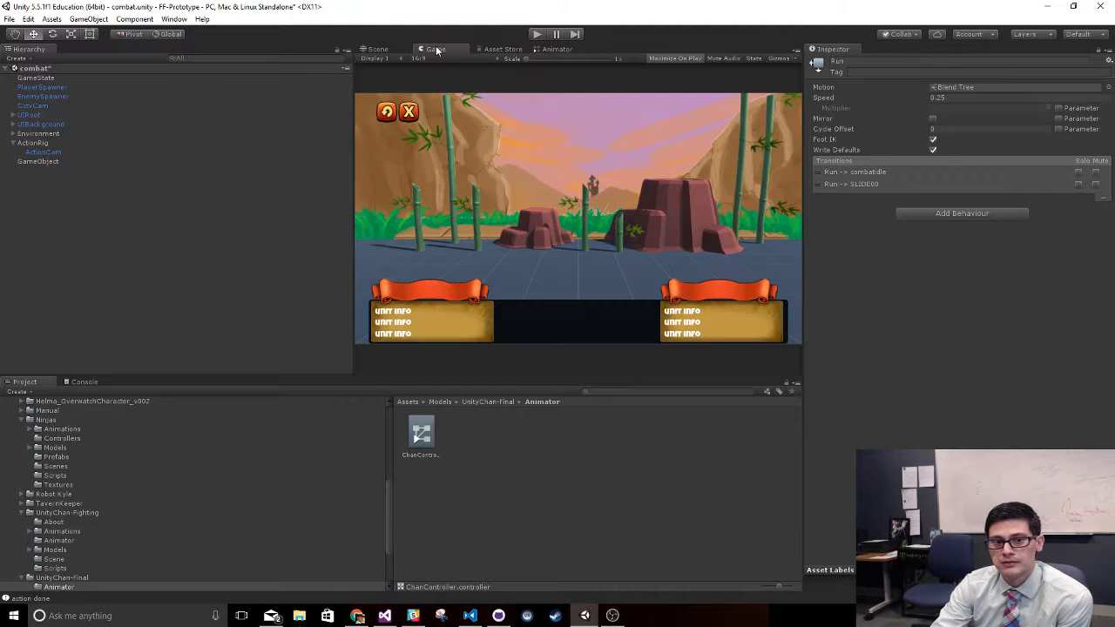
click(536, 34)
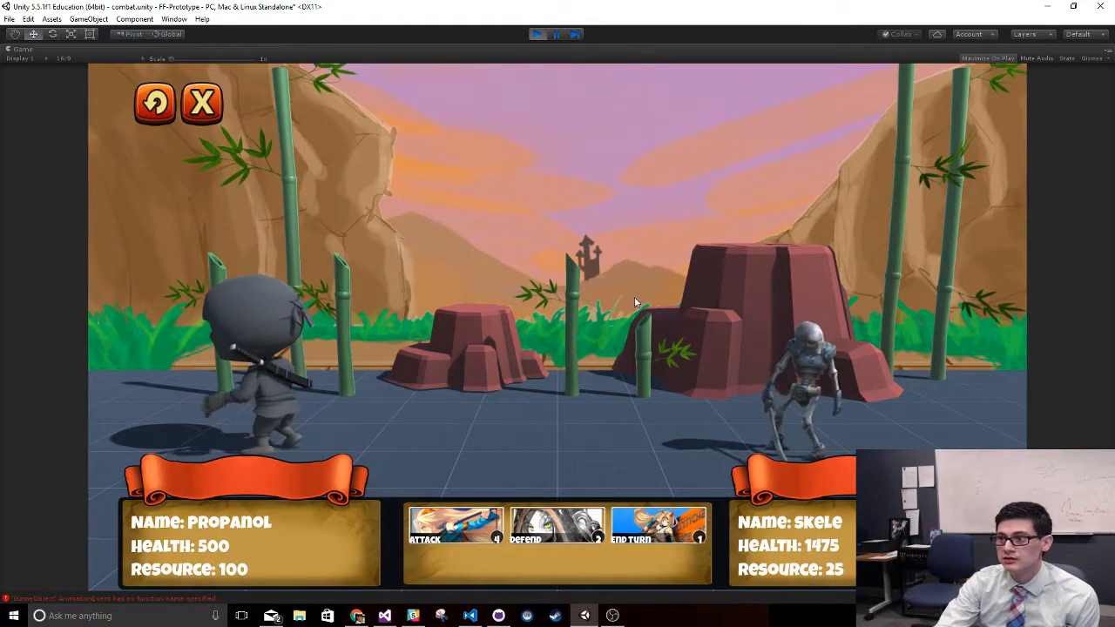
click(539, 34)
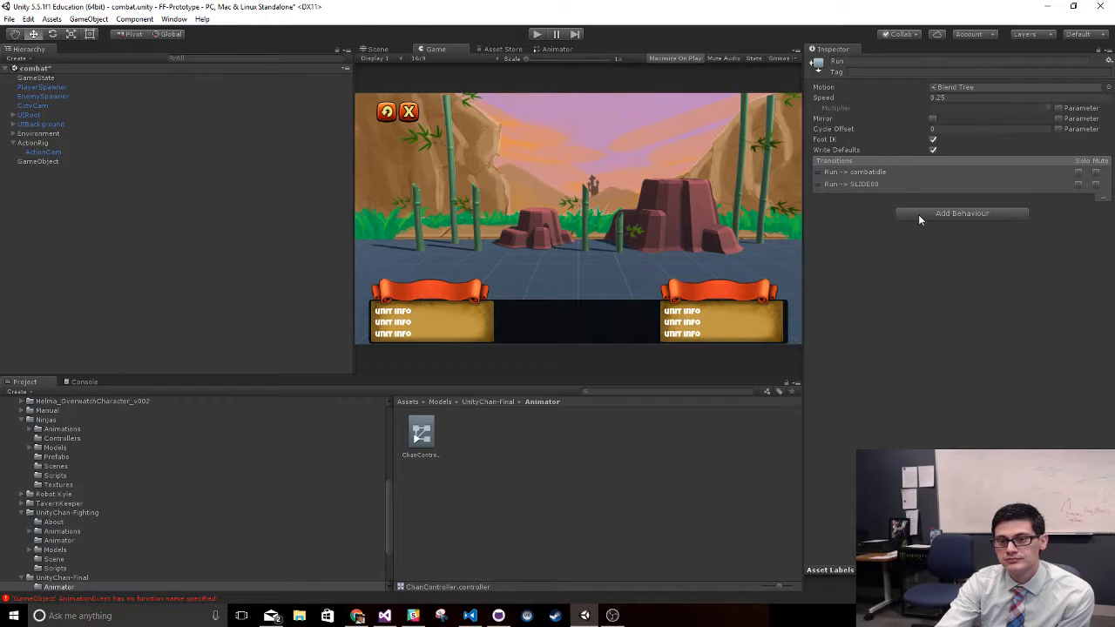
- Raise the Run state's speed sharply, test the combat scene in play mode and stop it
click(949, 97)
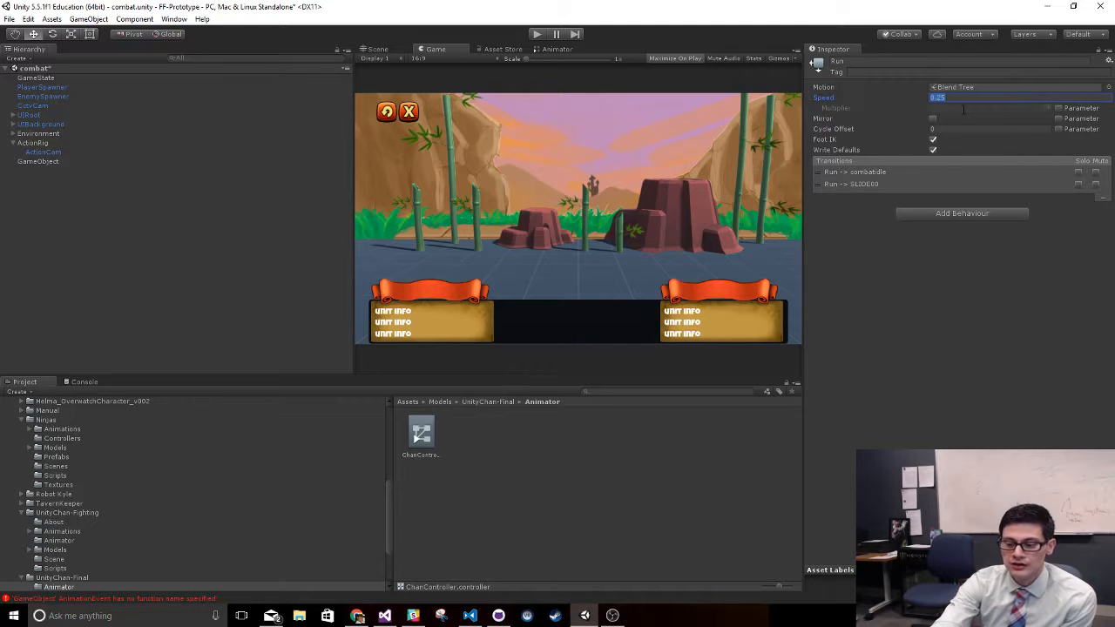
click(950, 314)
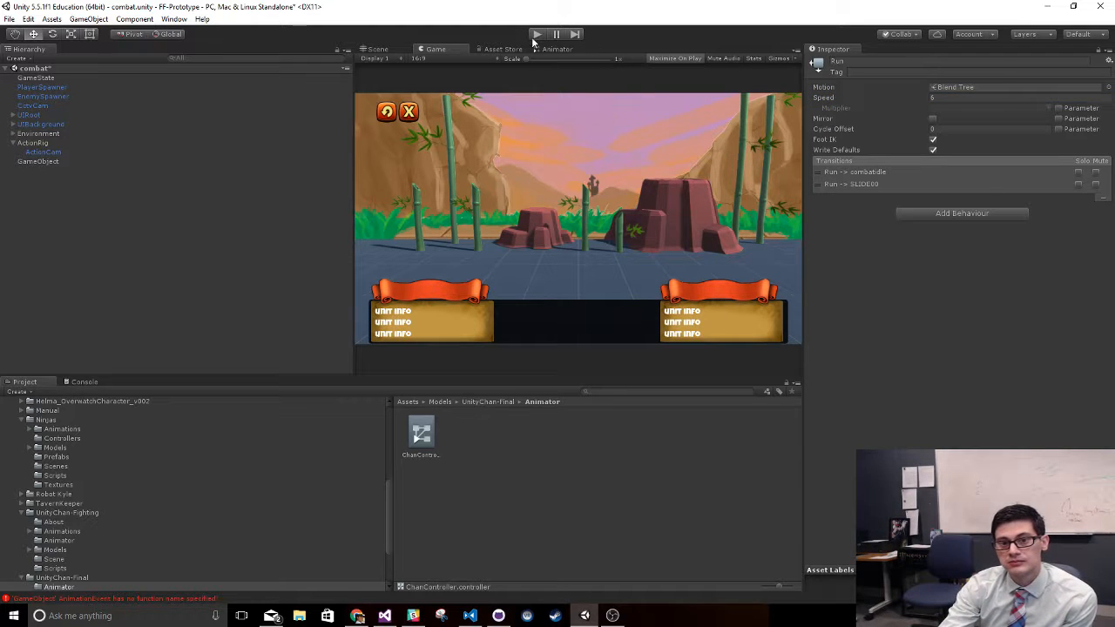
click(535, 36)
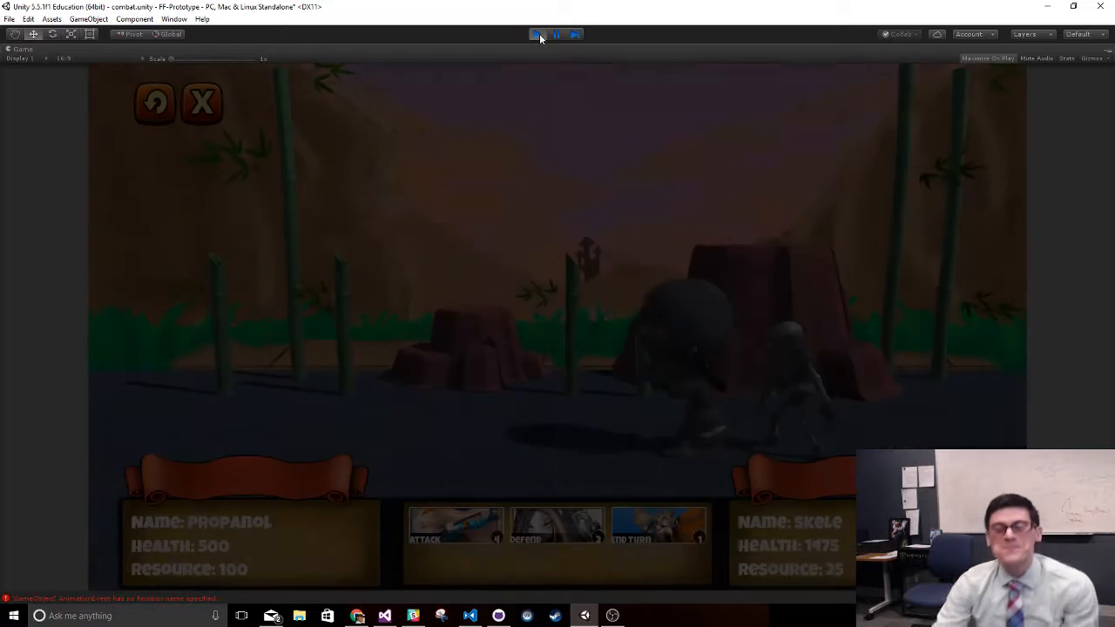
click(538, 33)
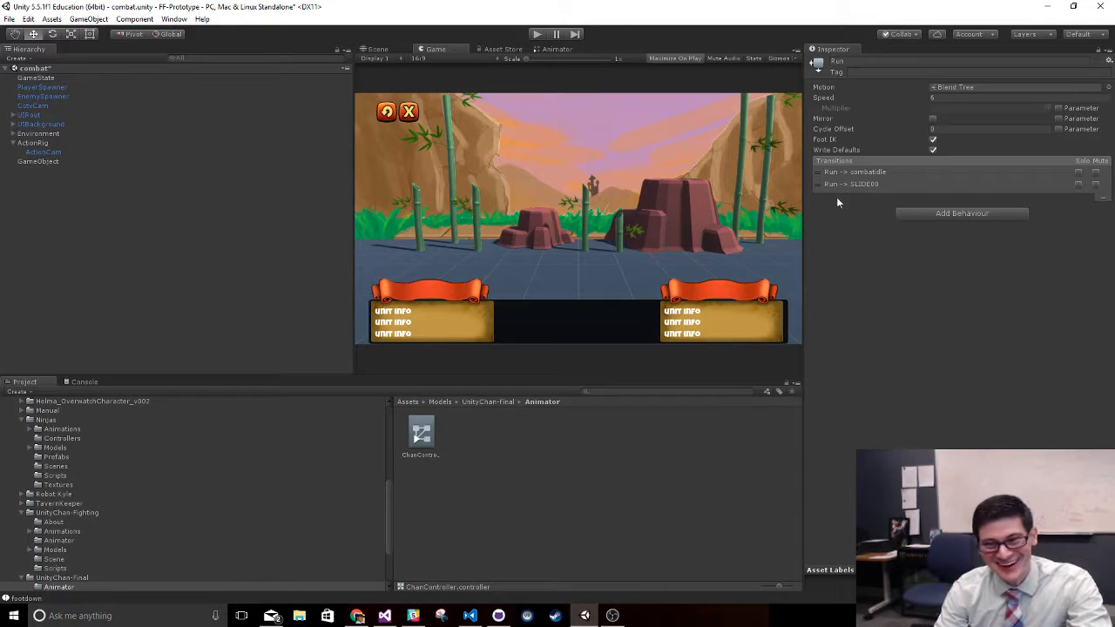
- Set the Run state's speed to 3 and test an attack in the combat scene's play mode, ending with play mode stopped
click(960, 100)
text(3)
click(974, 384)
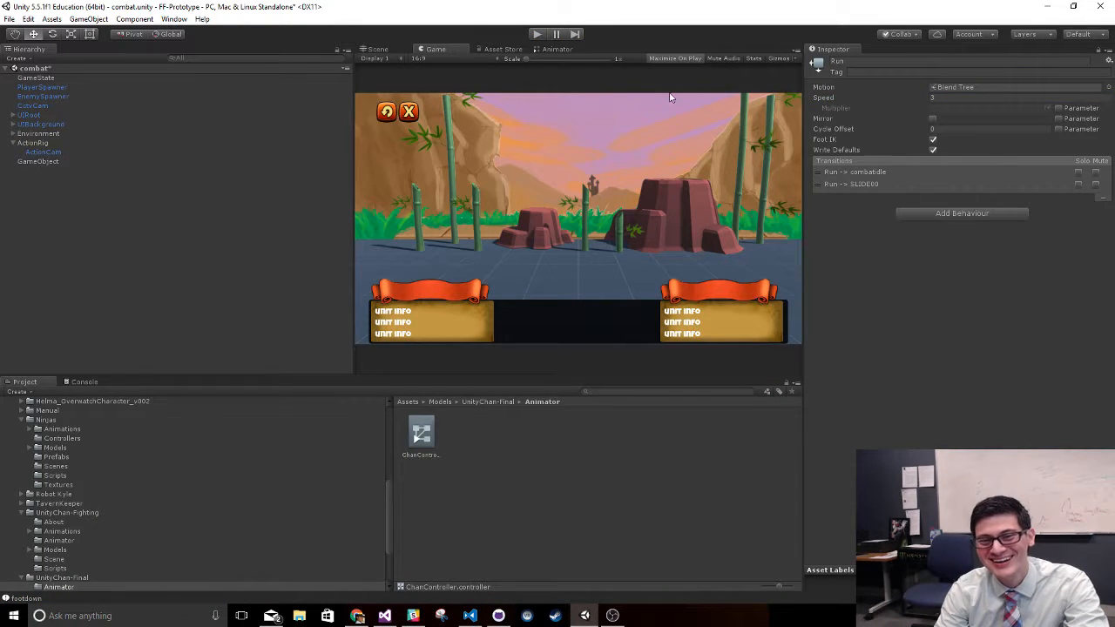
click(535, 35)
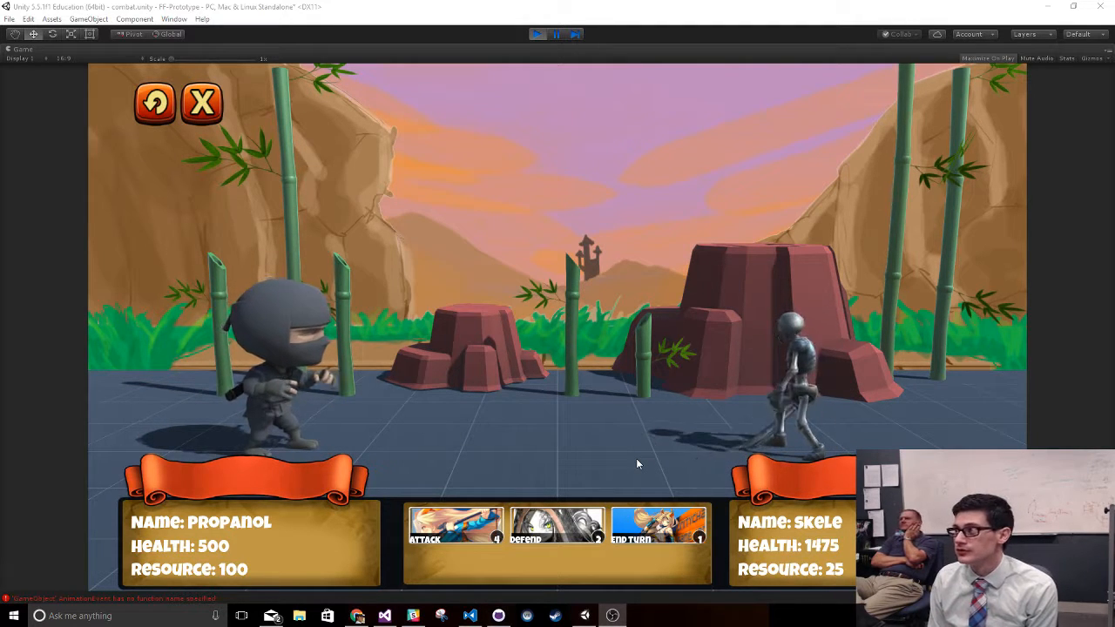
click(468, 533)
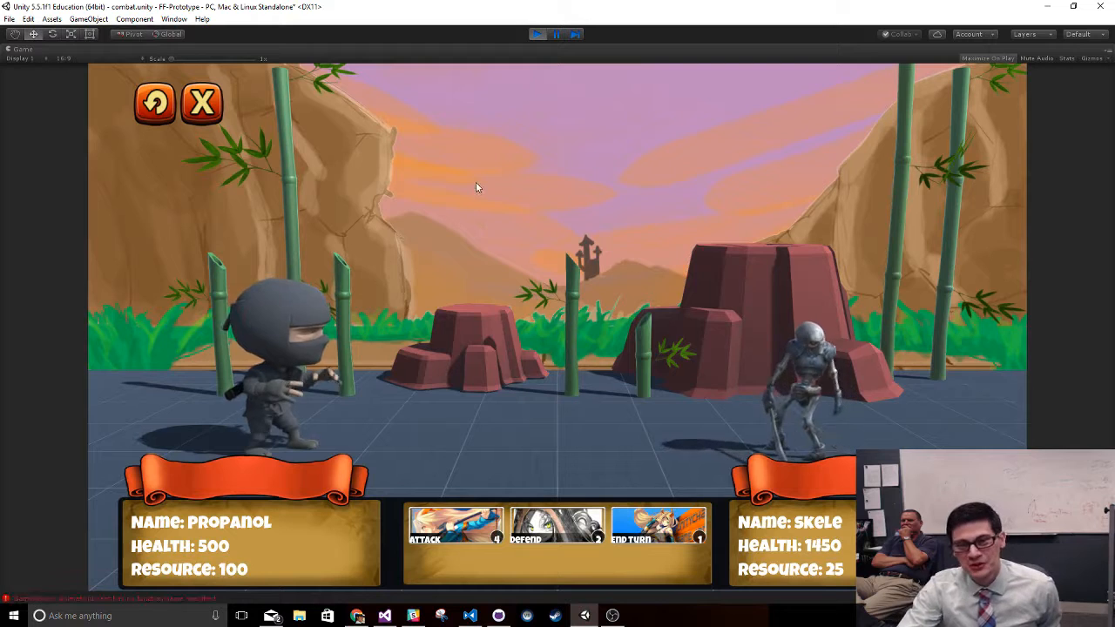
click(537, 35)
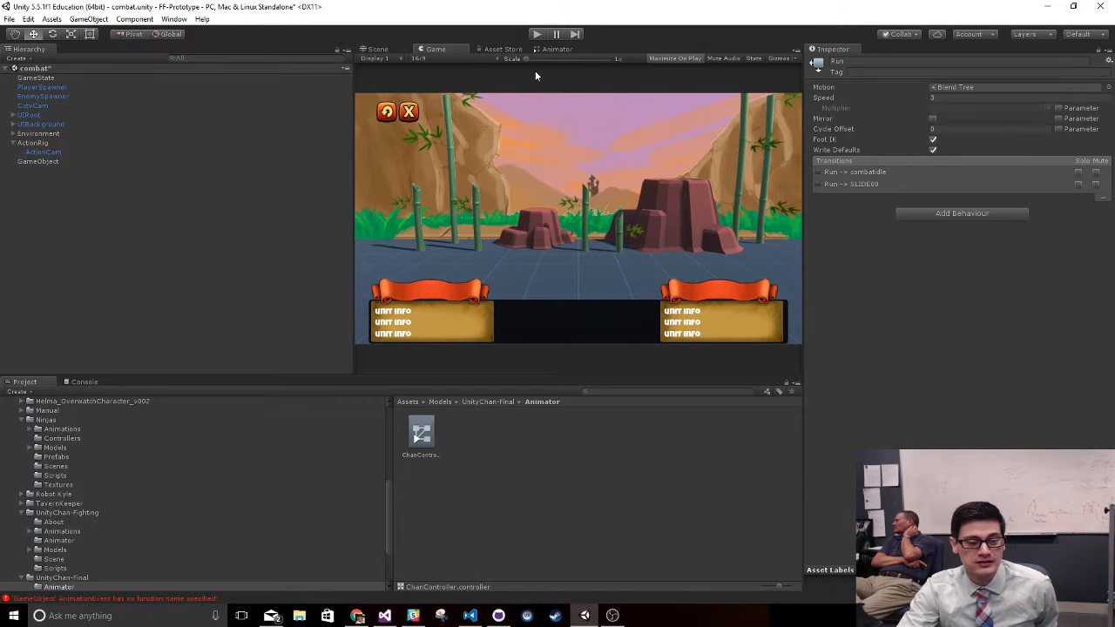
- Check the AnimationEvent errors in the Console, clear the log and return to the project assets
click(113, 598)
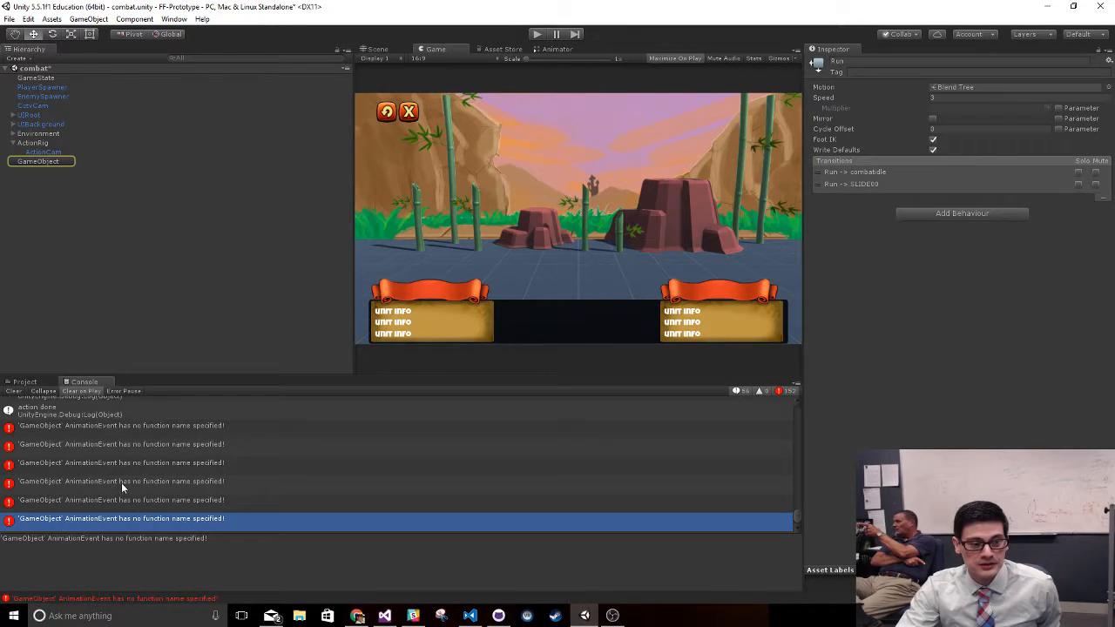
click(13, 392)
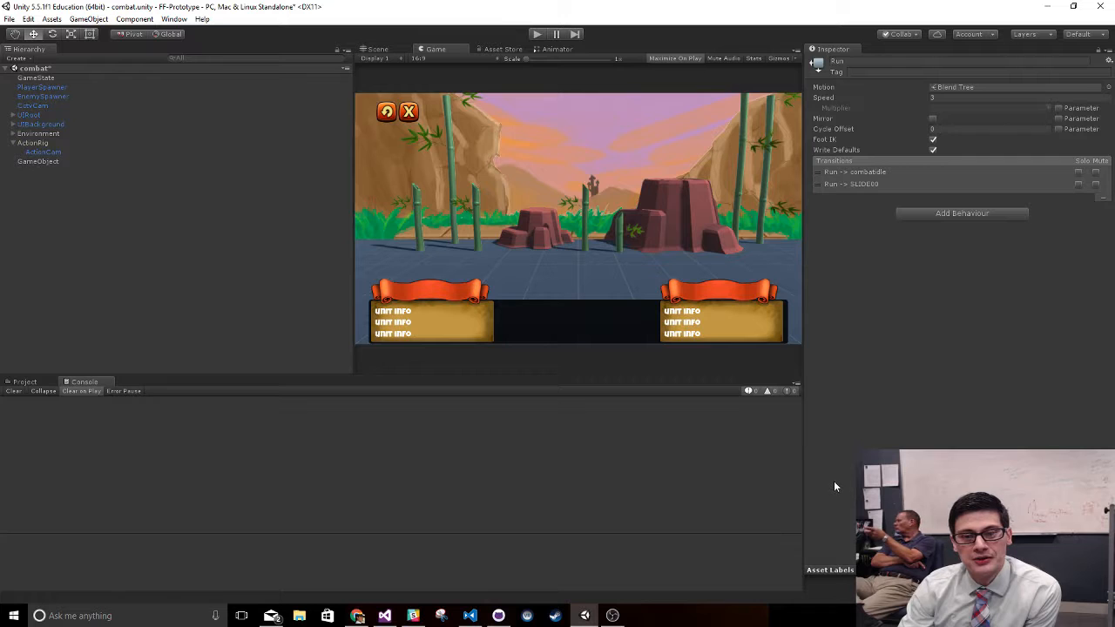
click(25, 382)
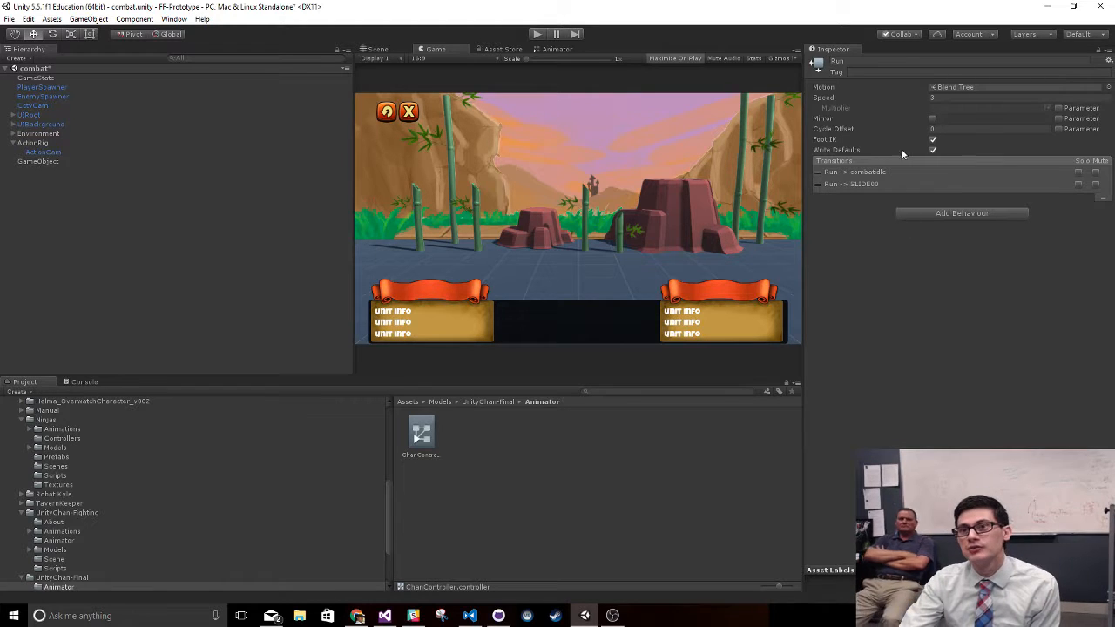
- Set the Run state's speed to 1
click(954, 97)
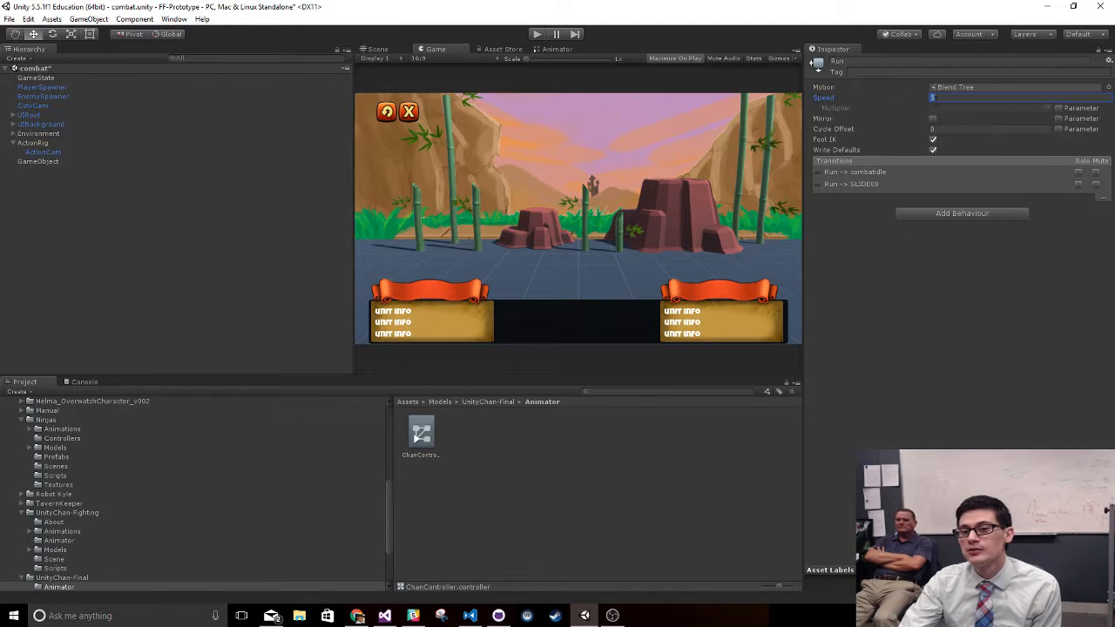
click(981, 382)
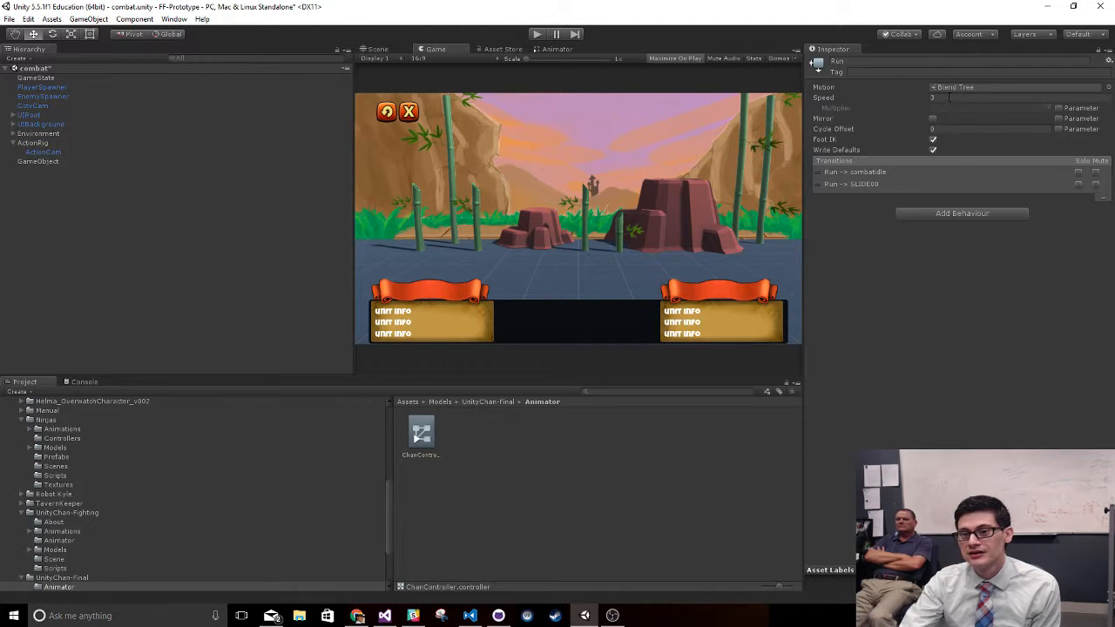
click(948, 97)
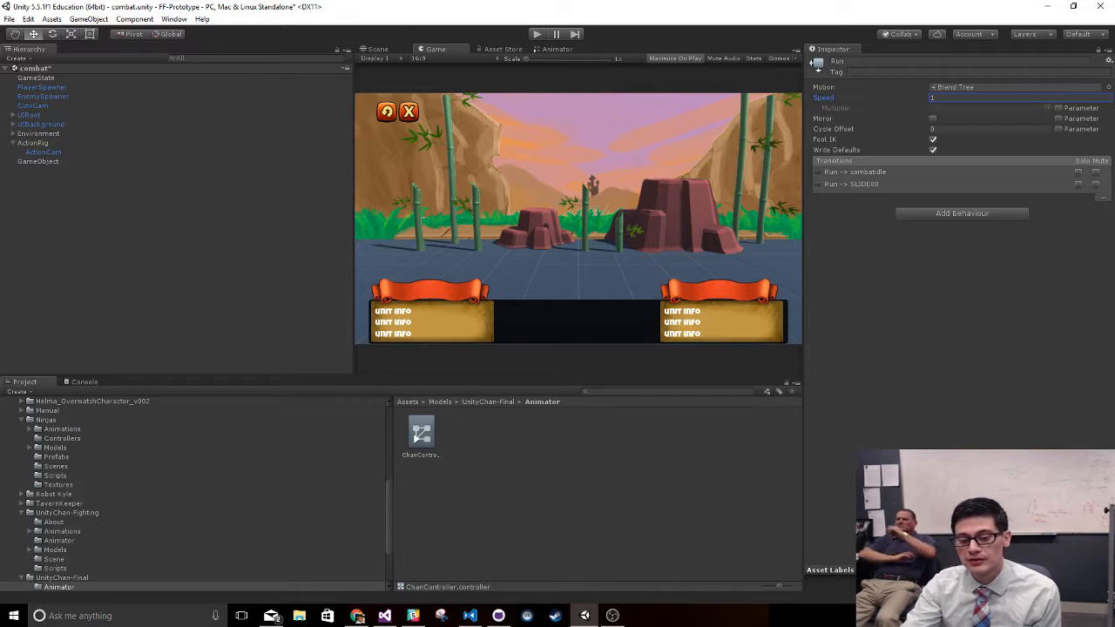
key(Return)
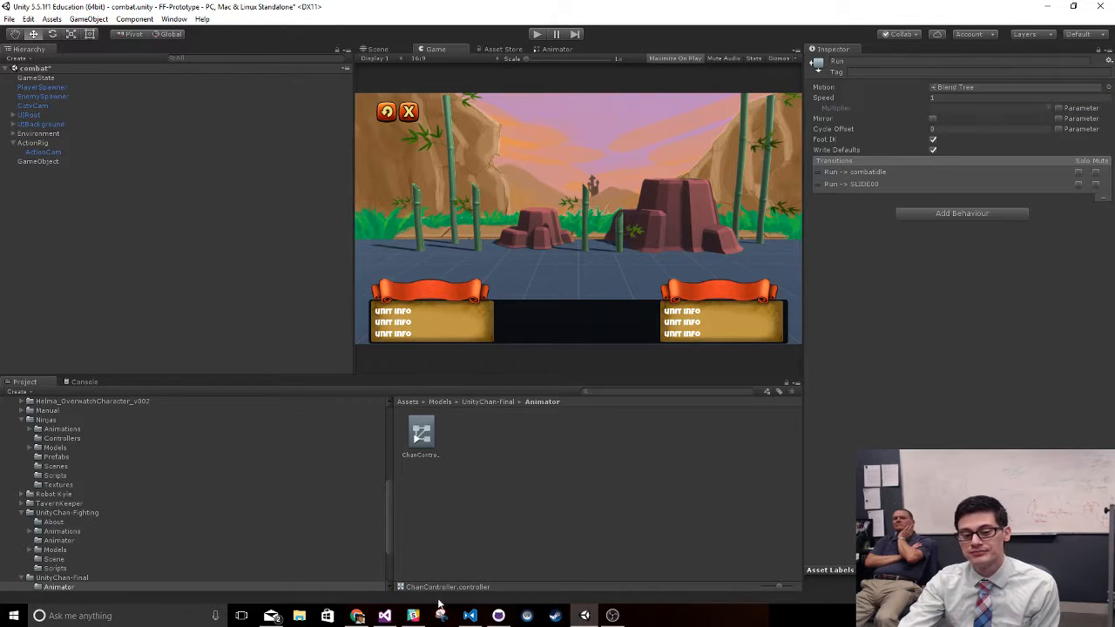
- Switch to Visual Studio, review NinjaMovement's action and attack overrides, and go to the definition of its base class UnitMovement
click(386, 617)
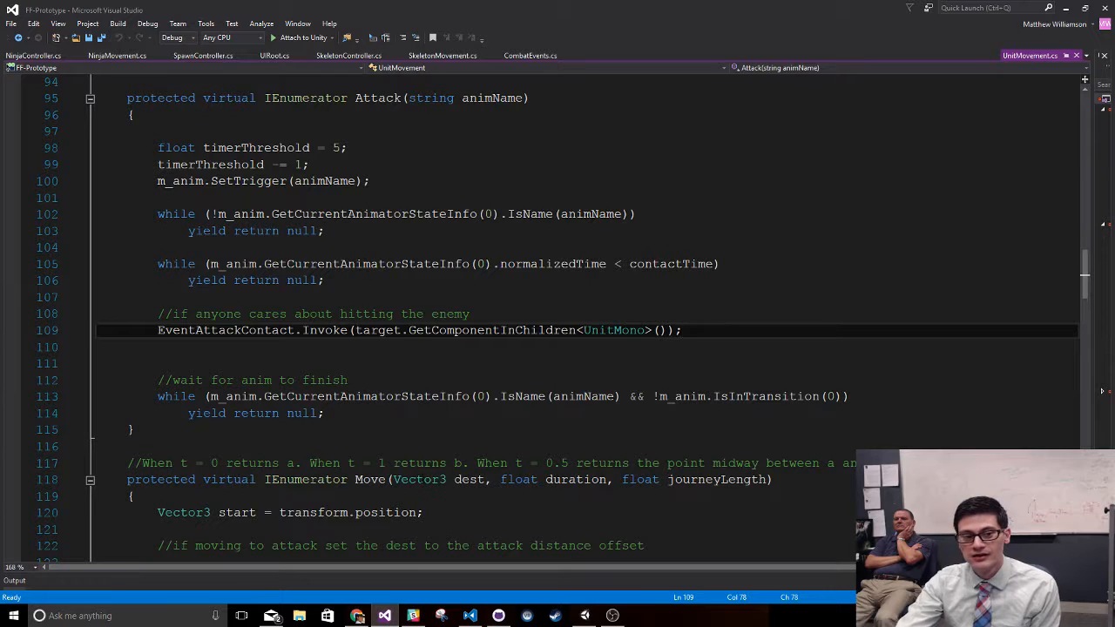
click(125, 55)
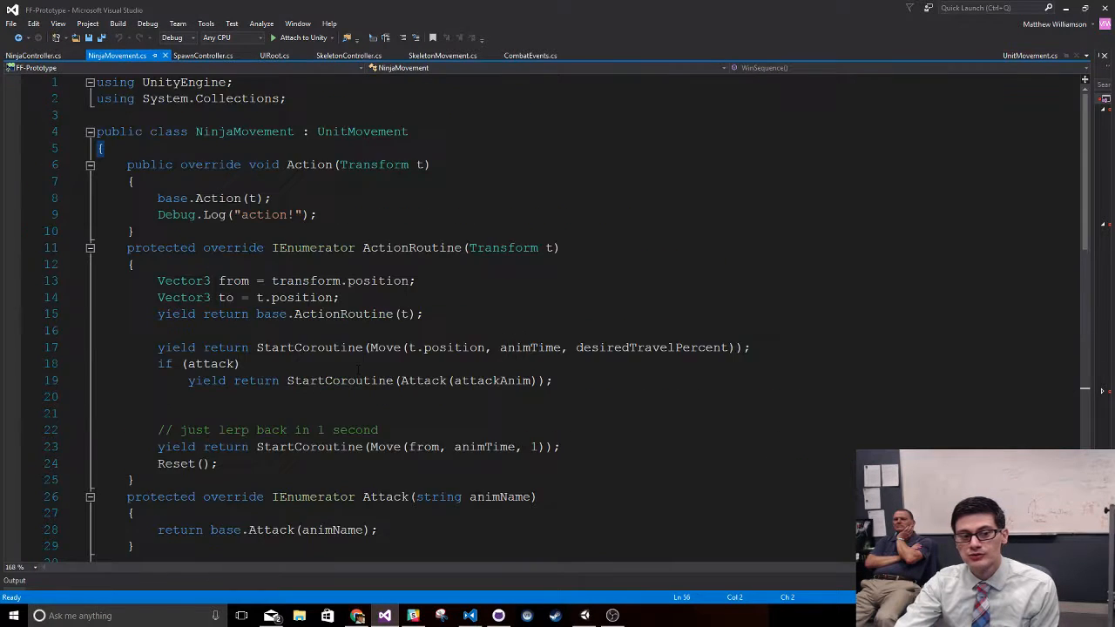
scroll(366, 370, down, 15)
scroll(366, 371, up, 13)
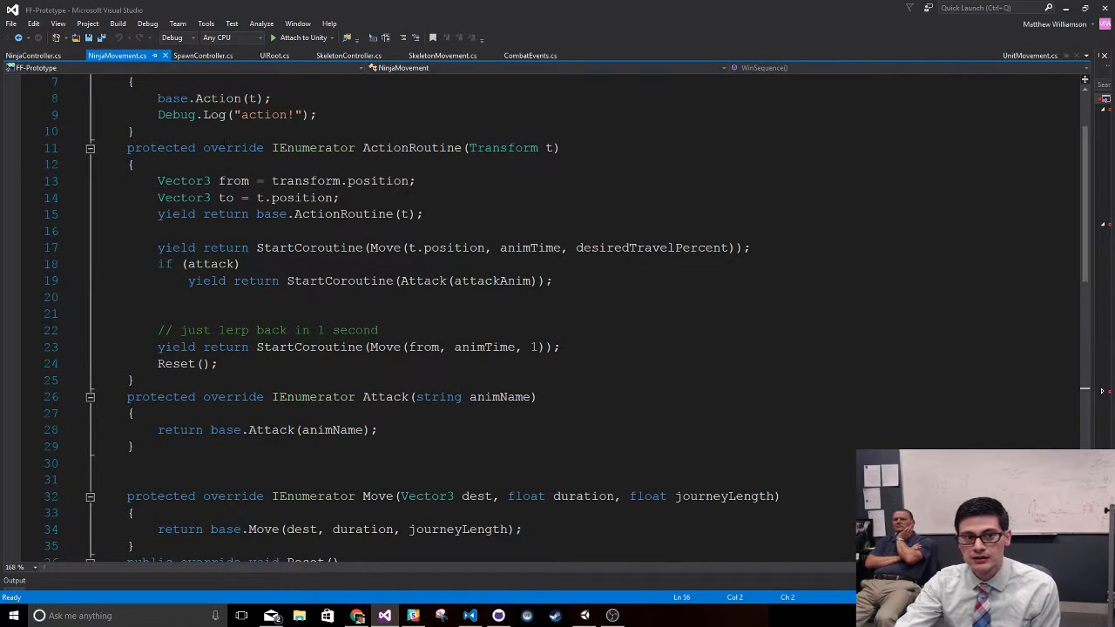
scroll(436, 313, up, 2)
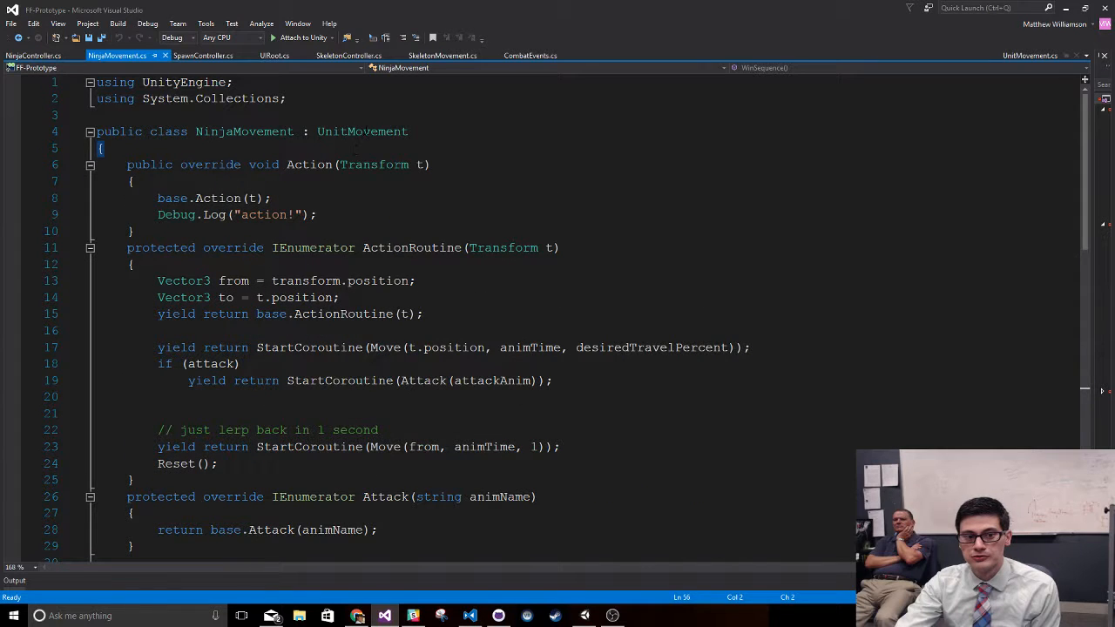
right_click(366, 135)
click(379, 236)
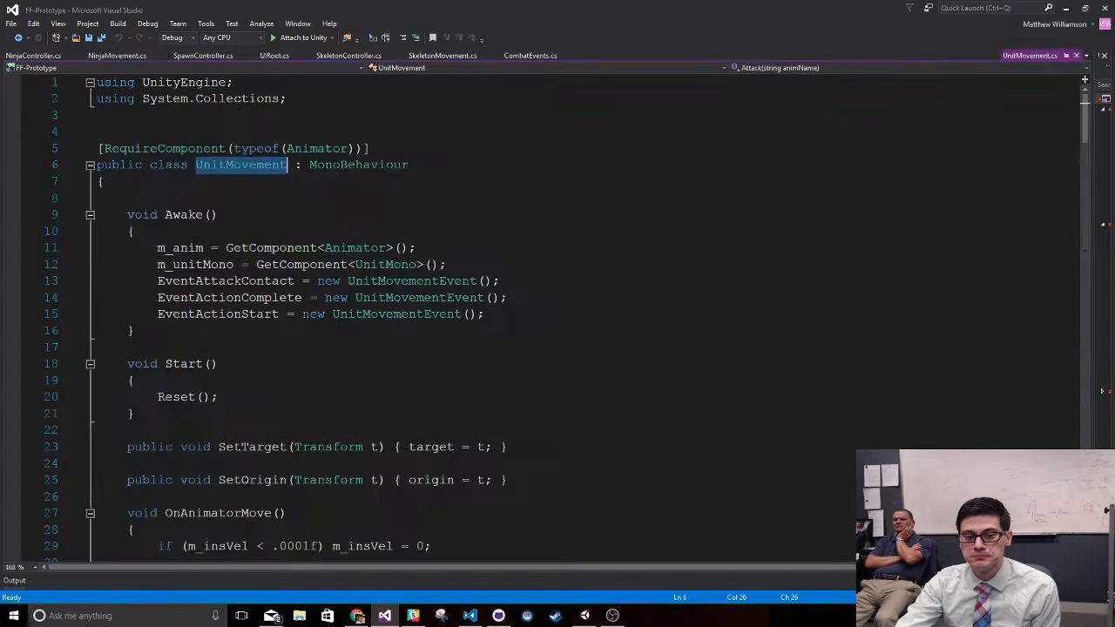
- Examine UnitMovement's Move coroutine and highlight the line that computes m_insVel from the position change over Time.deltaTime
scroll(380, 493, down, 12)
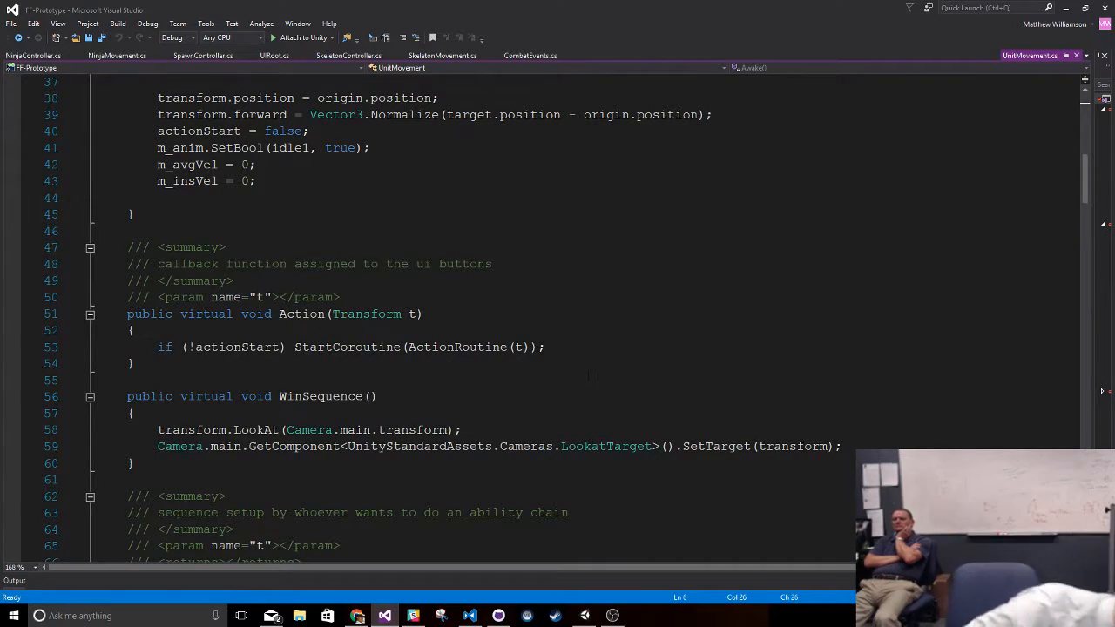
scroll(602, 380, down, 5)
scroll(540, 322, down, 10)
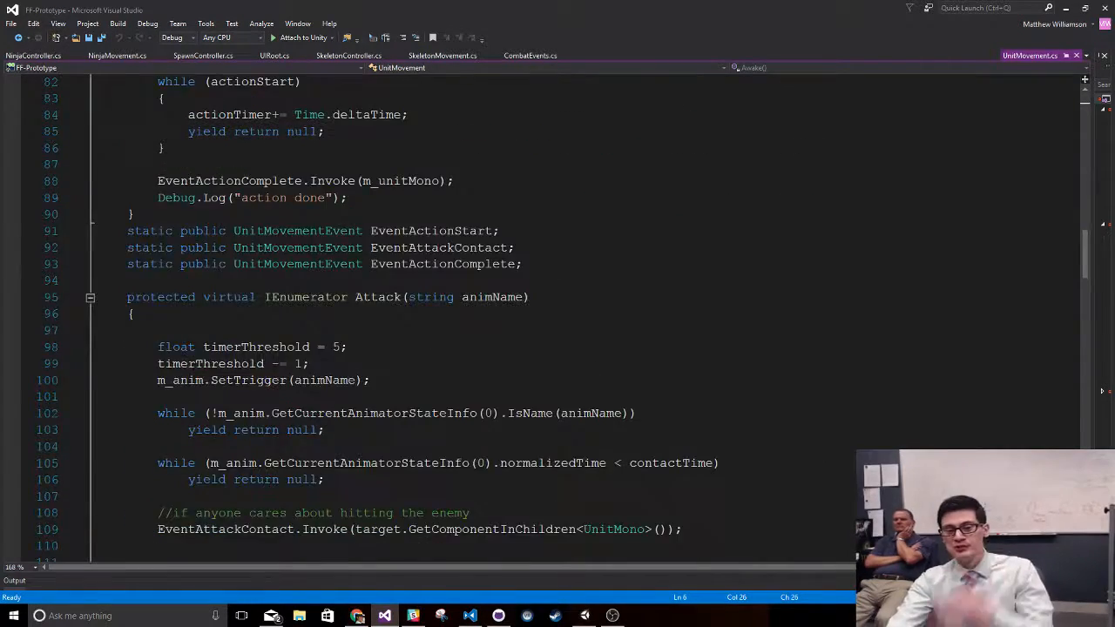
scroll(540, 322, down, 10)
scroll(549, 395, down, 2)
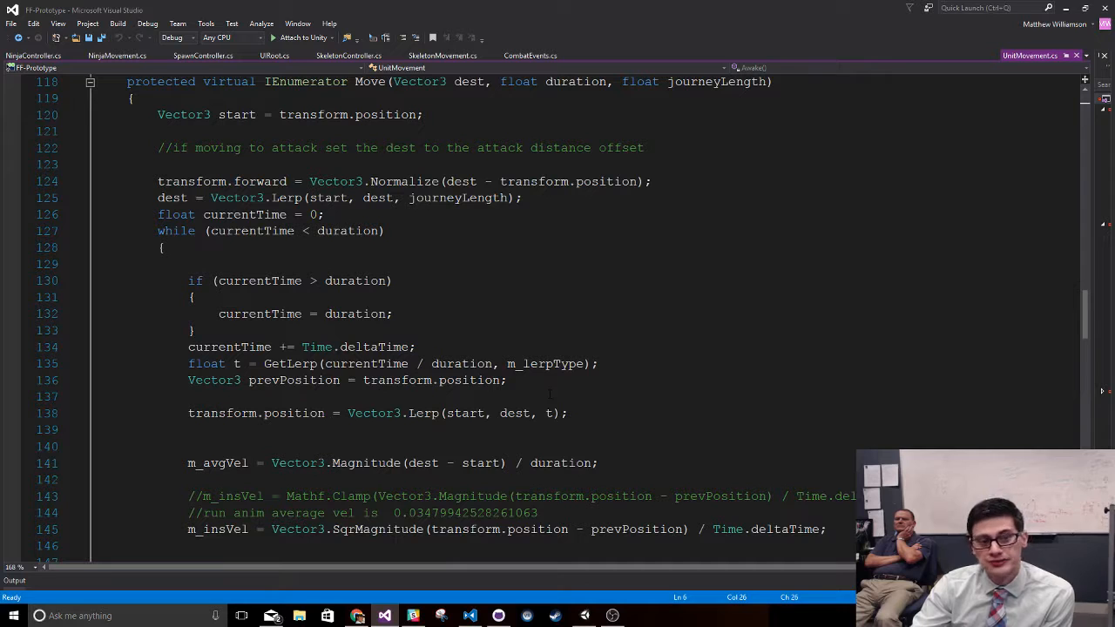
mouse_move(384, 81)
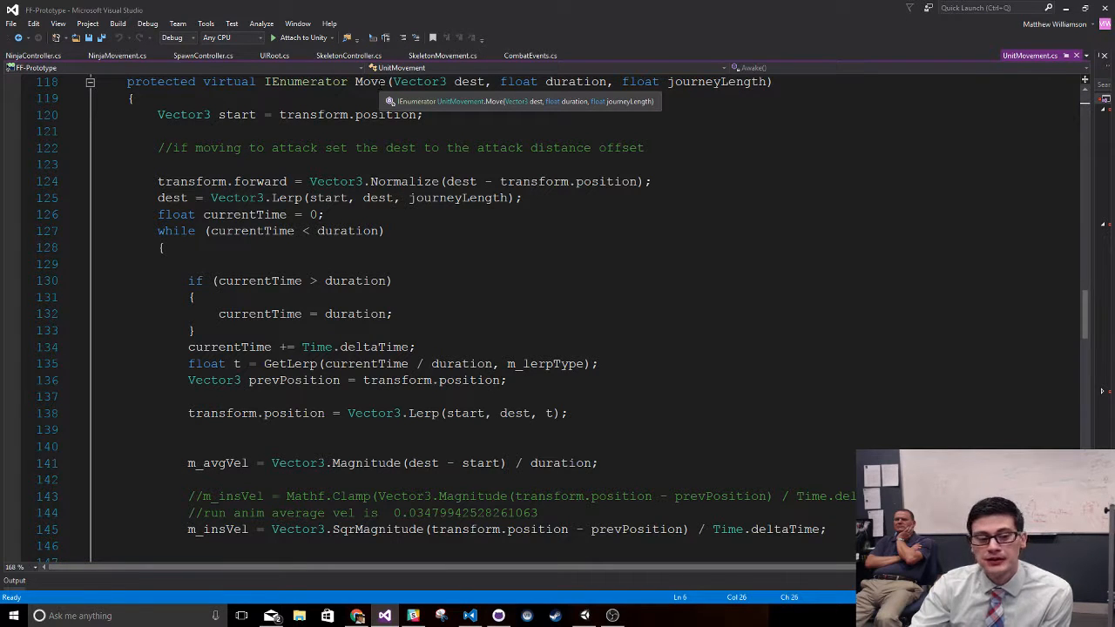
mouse_move(287, 198)
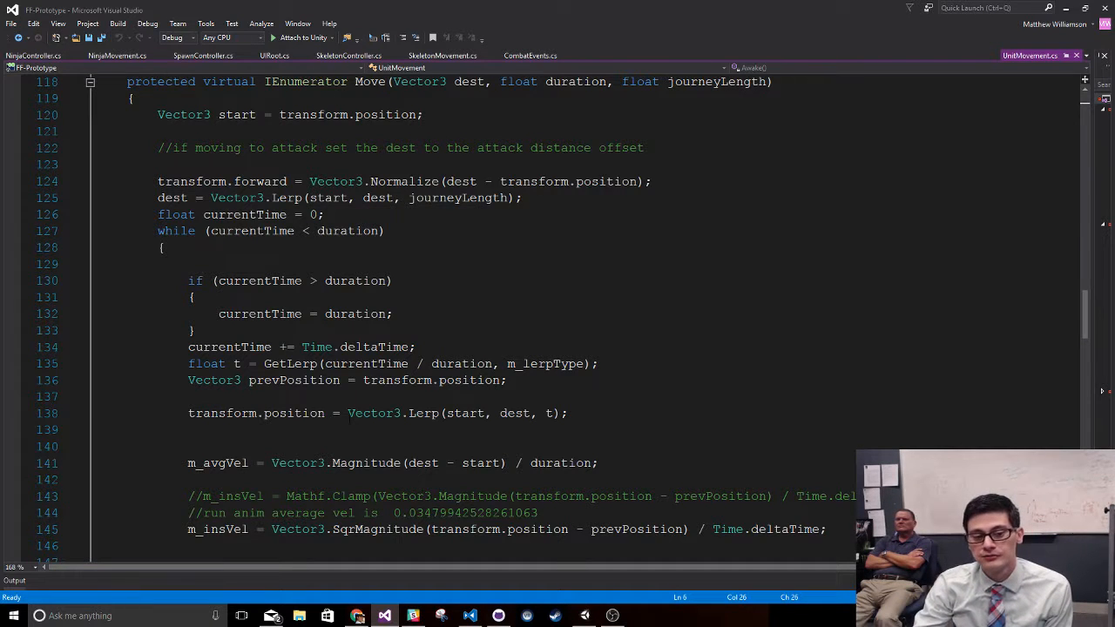
scroll(774, 404, down, 4)
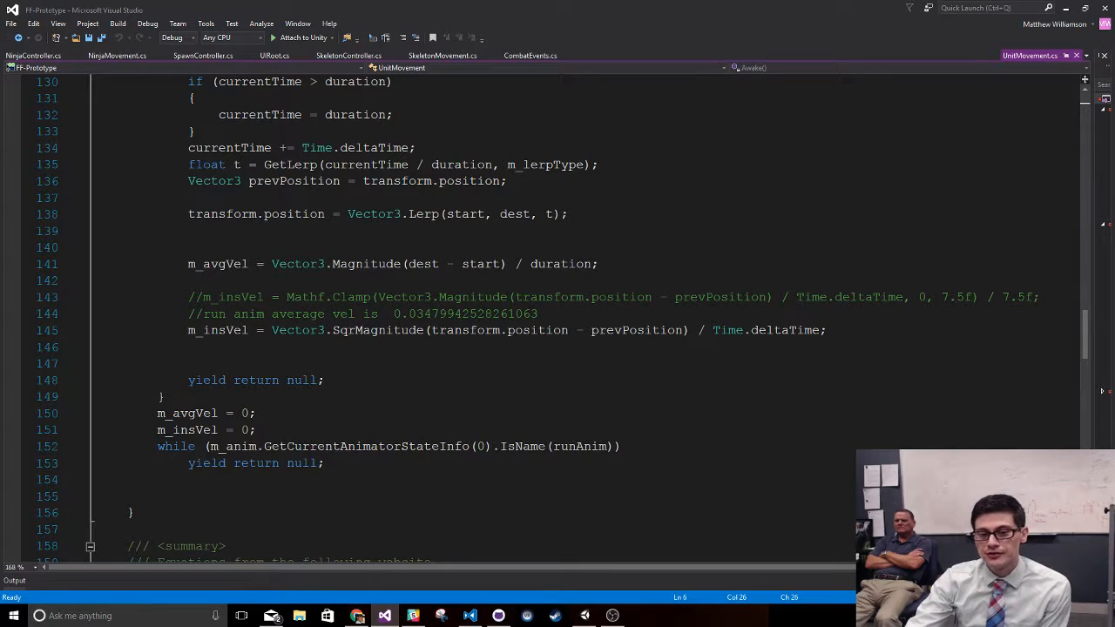
drag(183, 329, 869, 331)
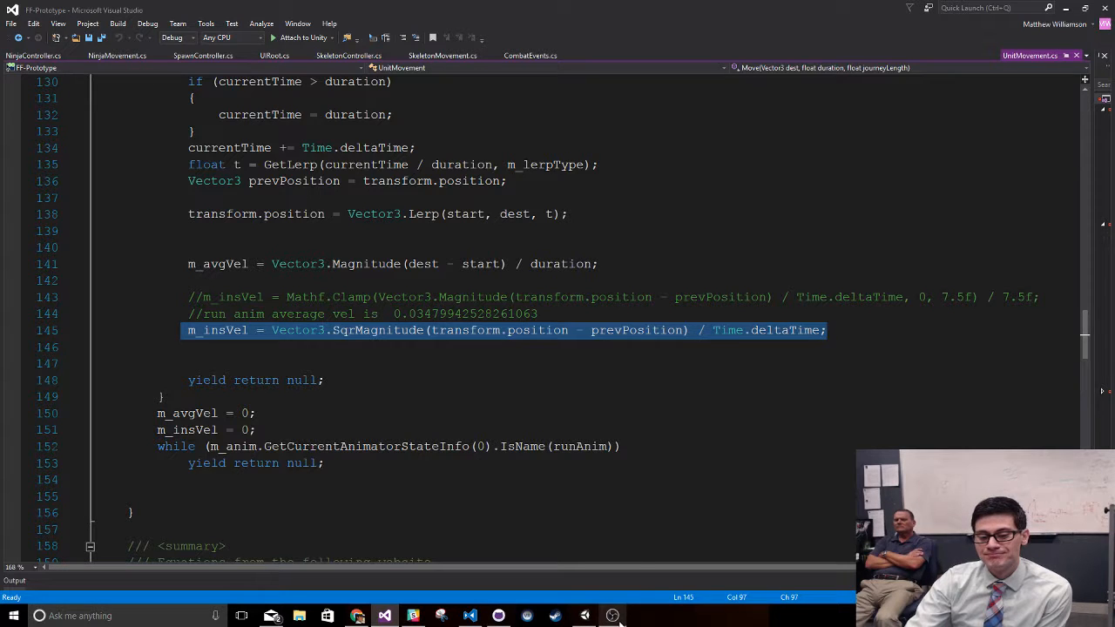
- Switch back to Unity, open the Run state's blend tree, play its animation preview and widen the Inspector
mouse_move(614, 616)
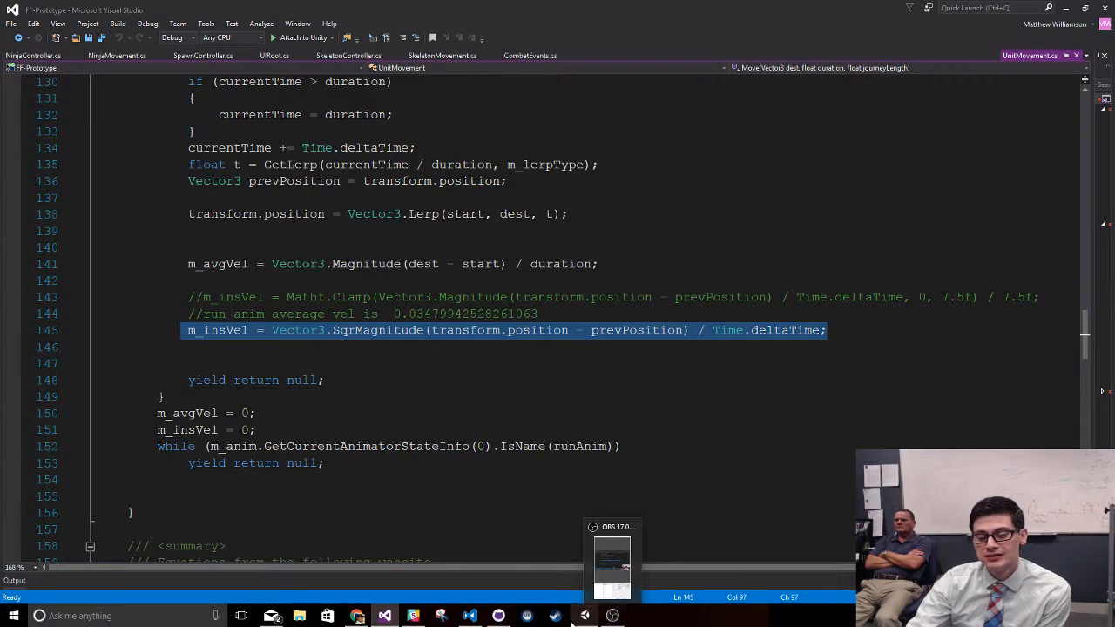
mouse_move(358, 617)
click(584, 616)
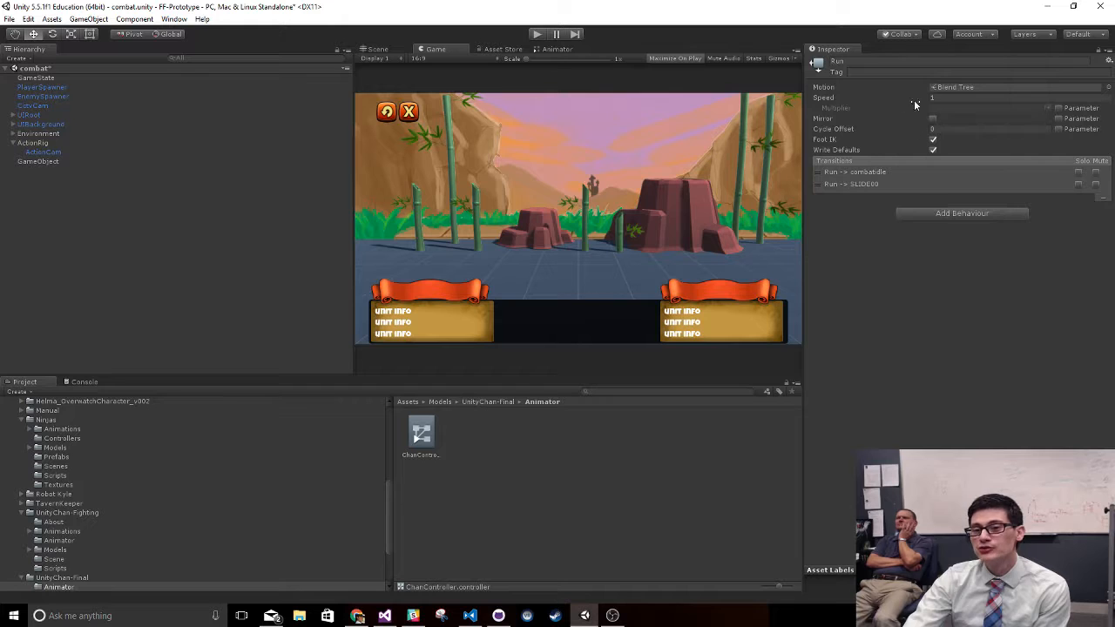
double_click(961, 84)
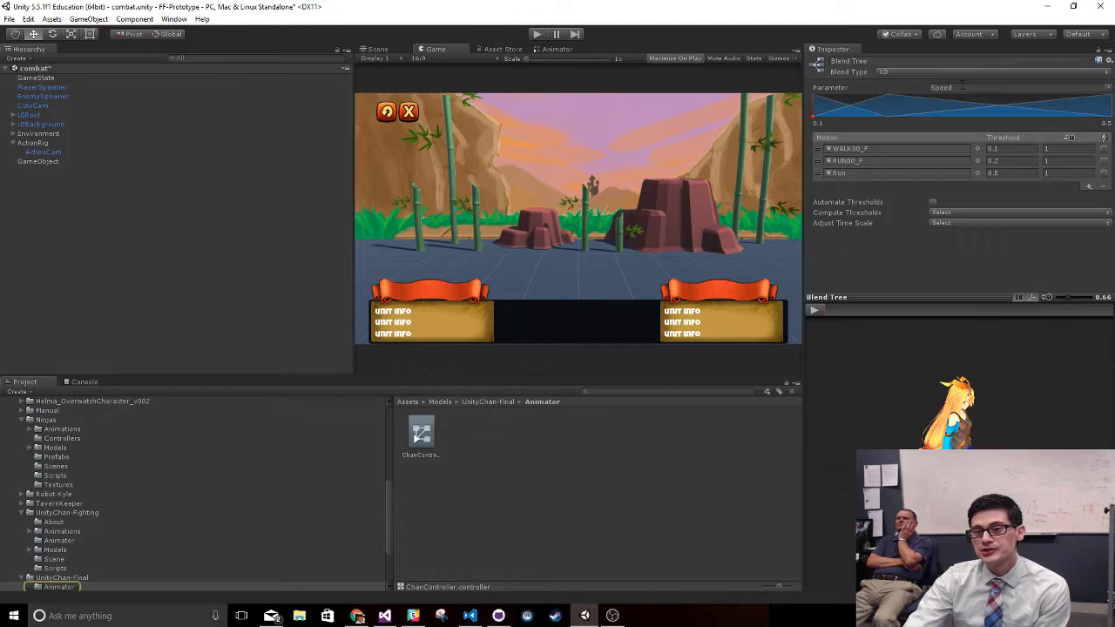
click(815, 311)
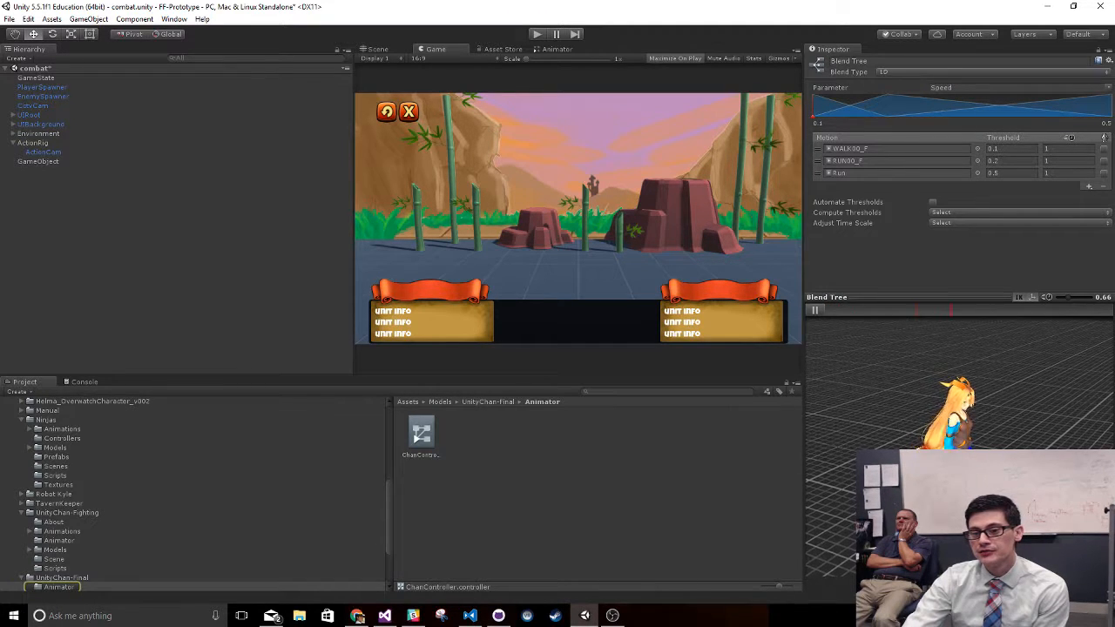
drag(803, 370, 527, 370)
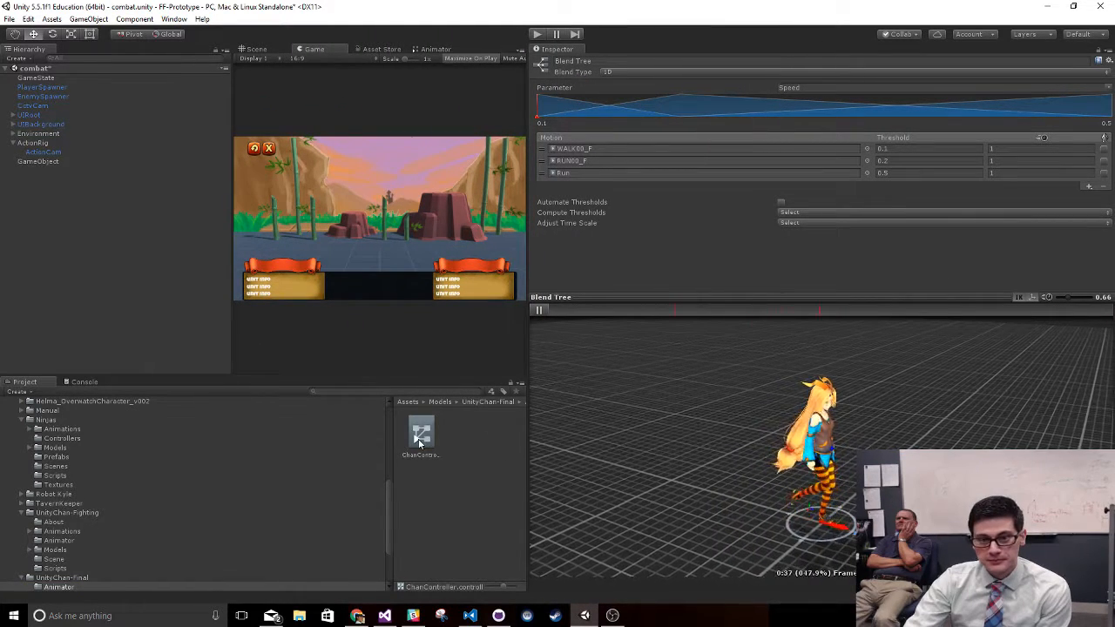
- Open ChanController in the Animator, enter the Run state's blend tree, and widen the Inspector to make room for its preview
double_click(421, 435)
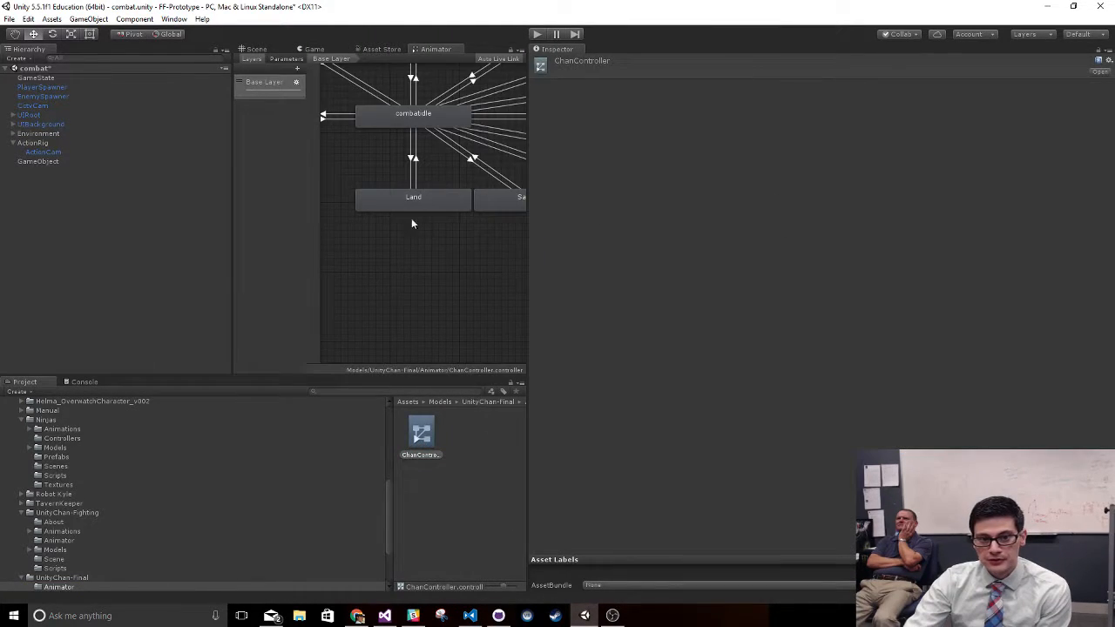
scroll(367, 290, up, 4)
drag(528, 285, 933, 279)
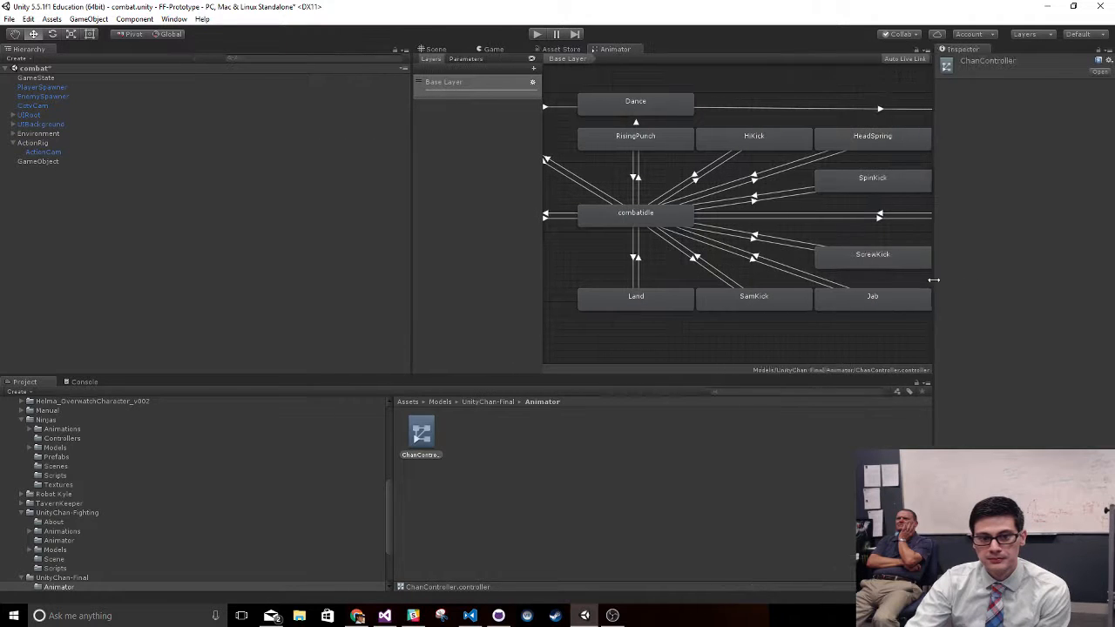
middle_drag(583, 262, 797, 304)
double_click(667, 253)
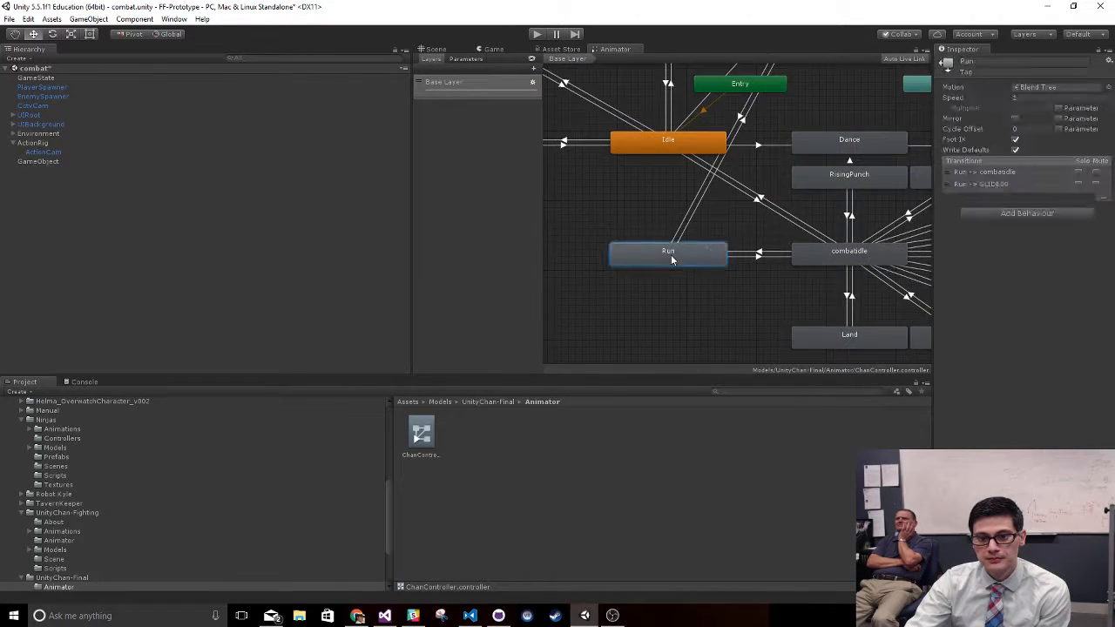
drag(935, 262, 639, 275)
middle_drag(562, 305, 454, 209)
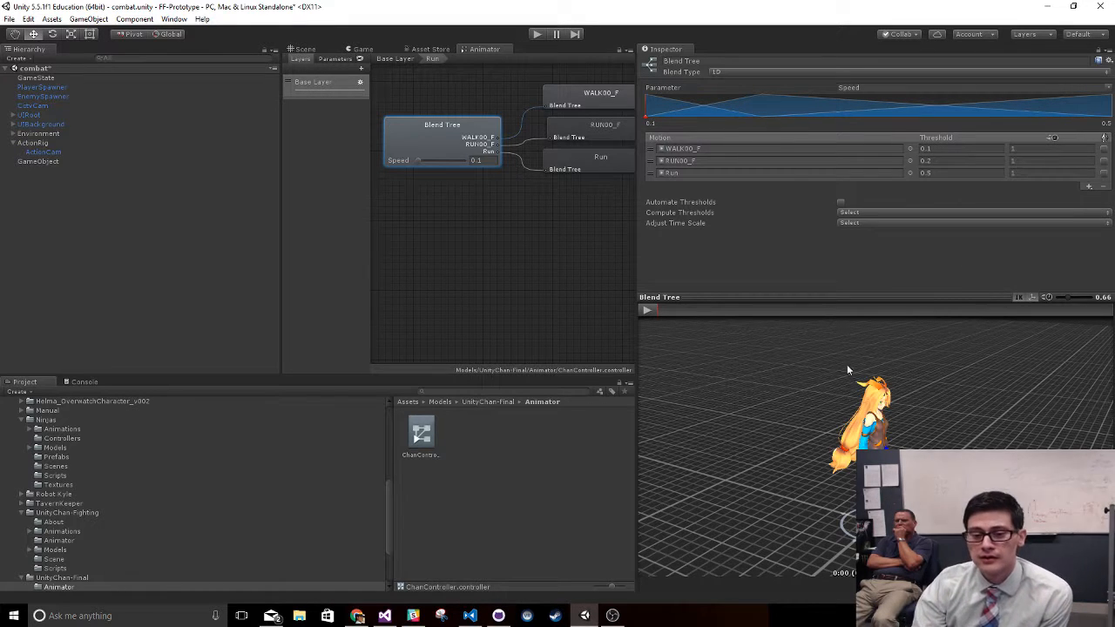
- Play the blend tree preview and vary the Speed parameter between 0.1 and 0.5, finishing at 0.5, to compare the blended motions
click(647, 310)
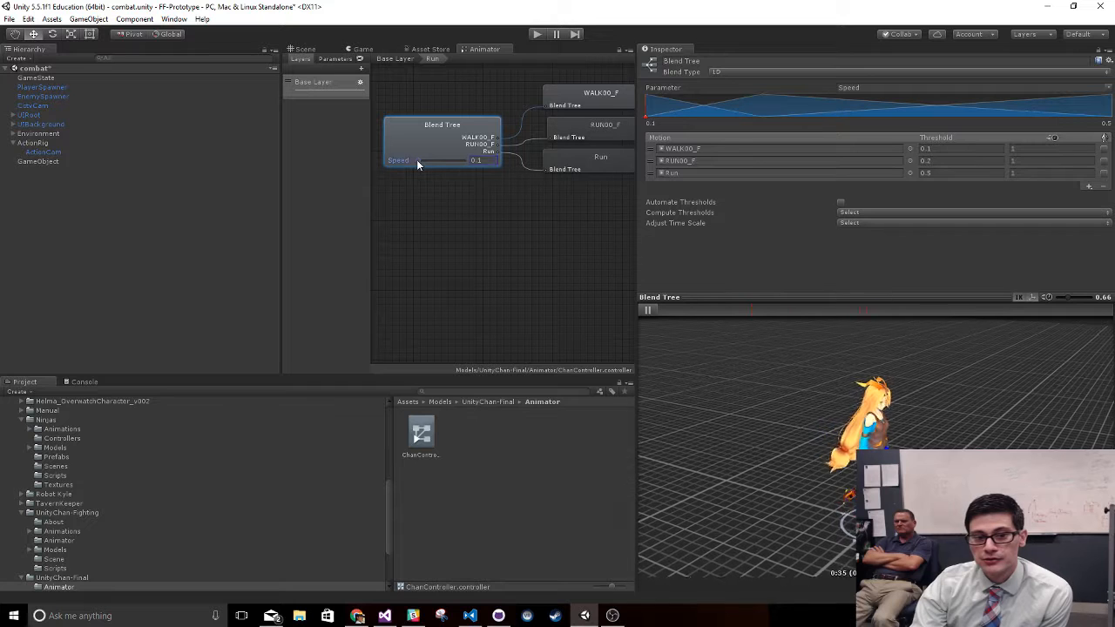
drag(417, 160, 427, 162)
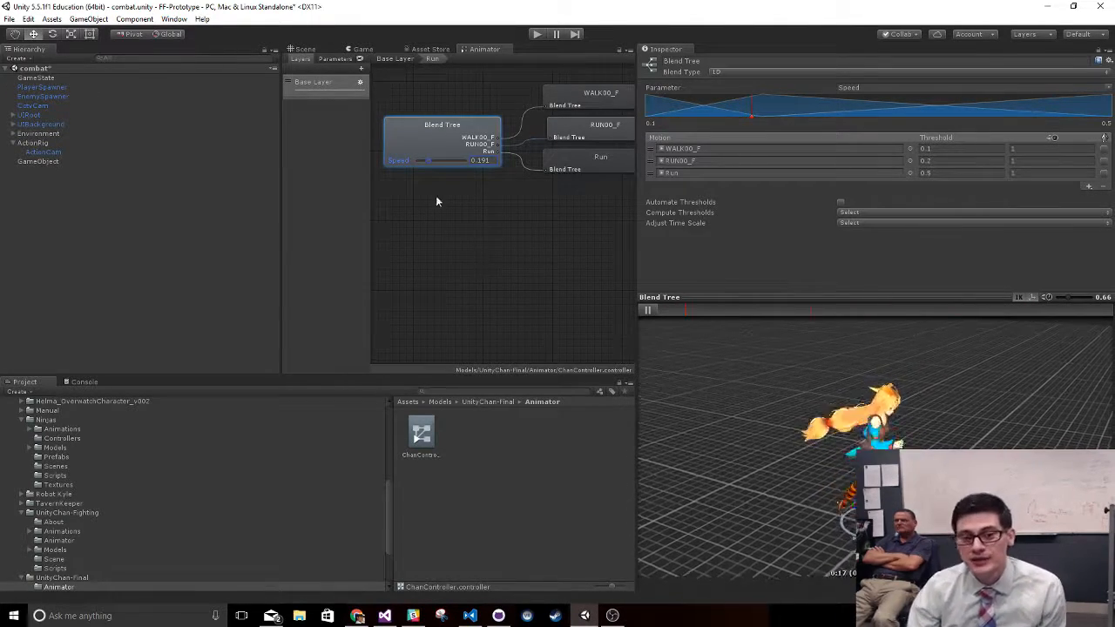
drag(427, 160, 458, 159)
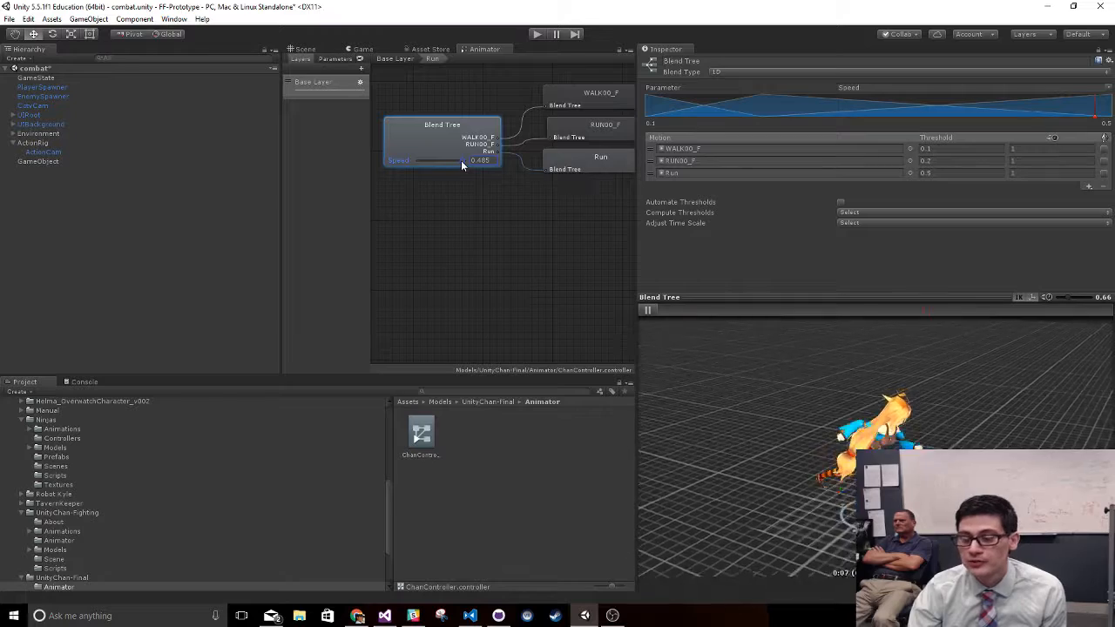
drag(461, 162, 403, 171)
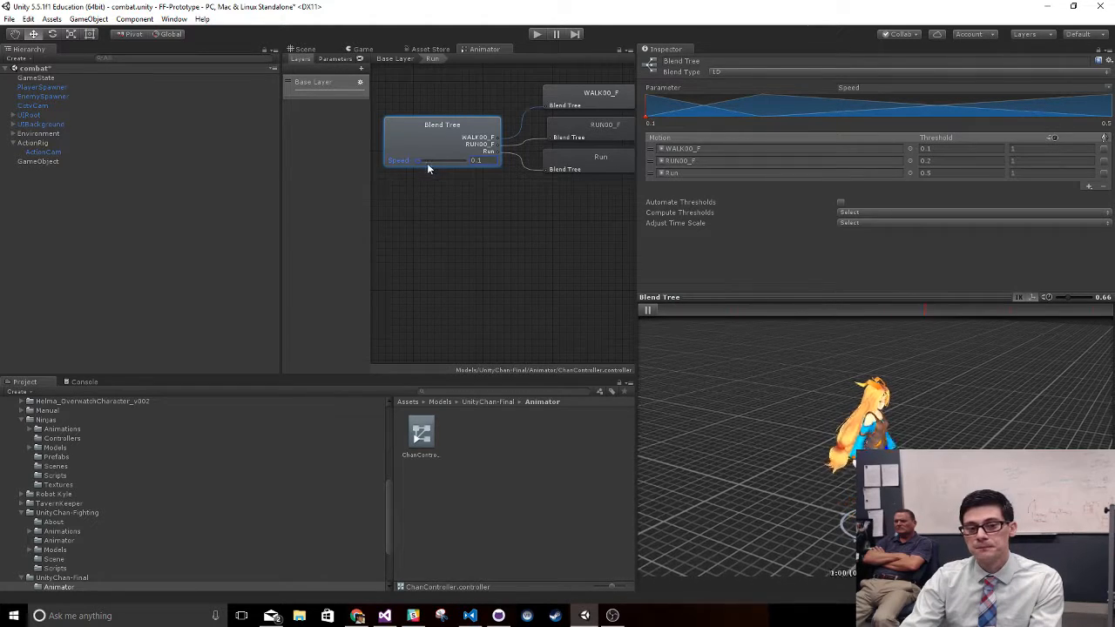
drag(418, 160, 432, 163)
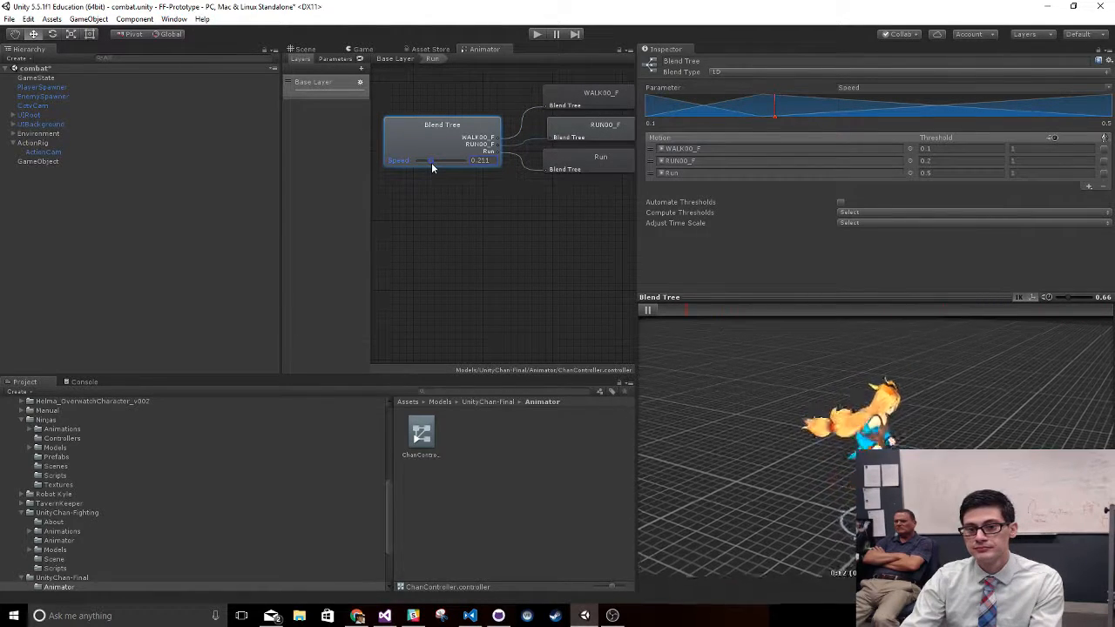
drag(432, 167, 490, 167)
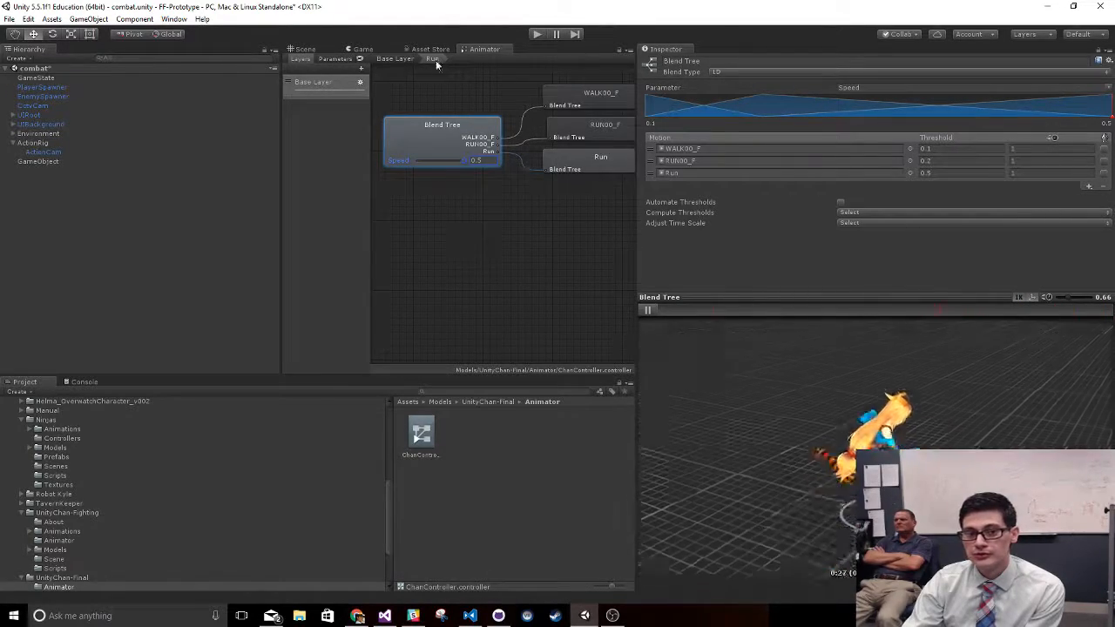
- Return to the Base Layer and set the time scale of WALK00_F to 3 and of the Run motion to 6
click(394, 58)
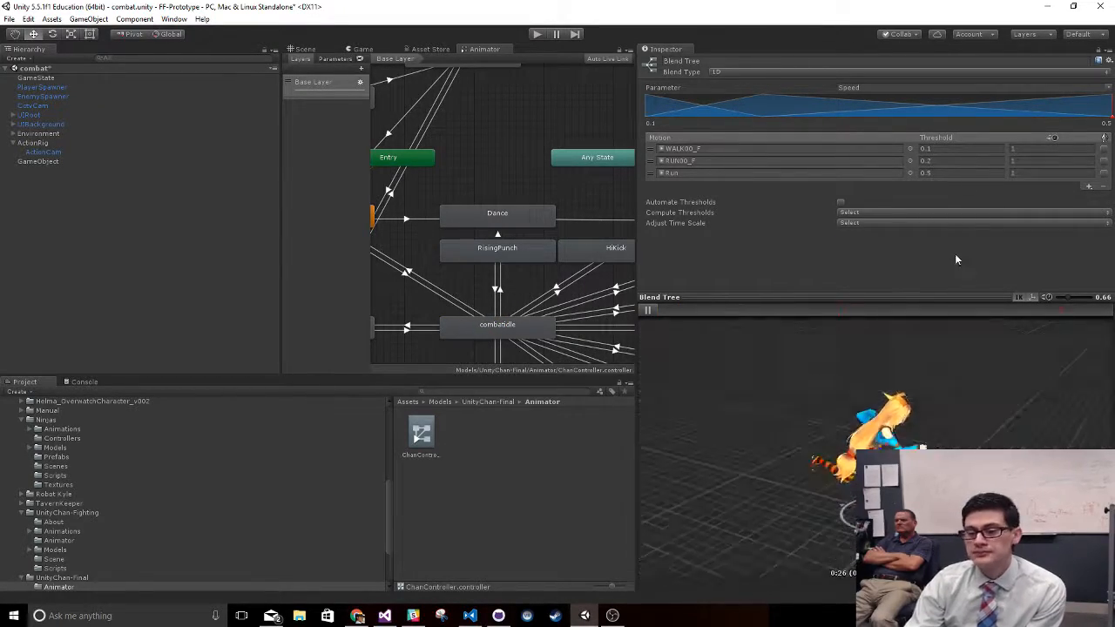
click(1015, 148)
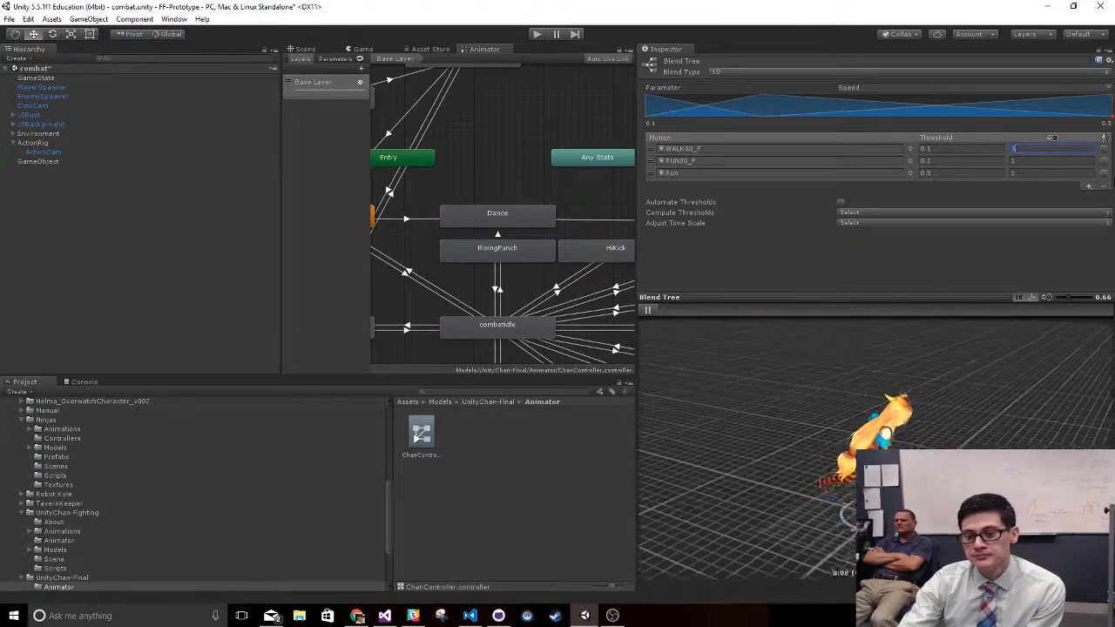
click(938, 269)
click(1054, 173)
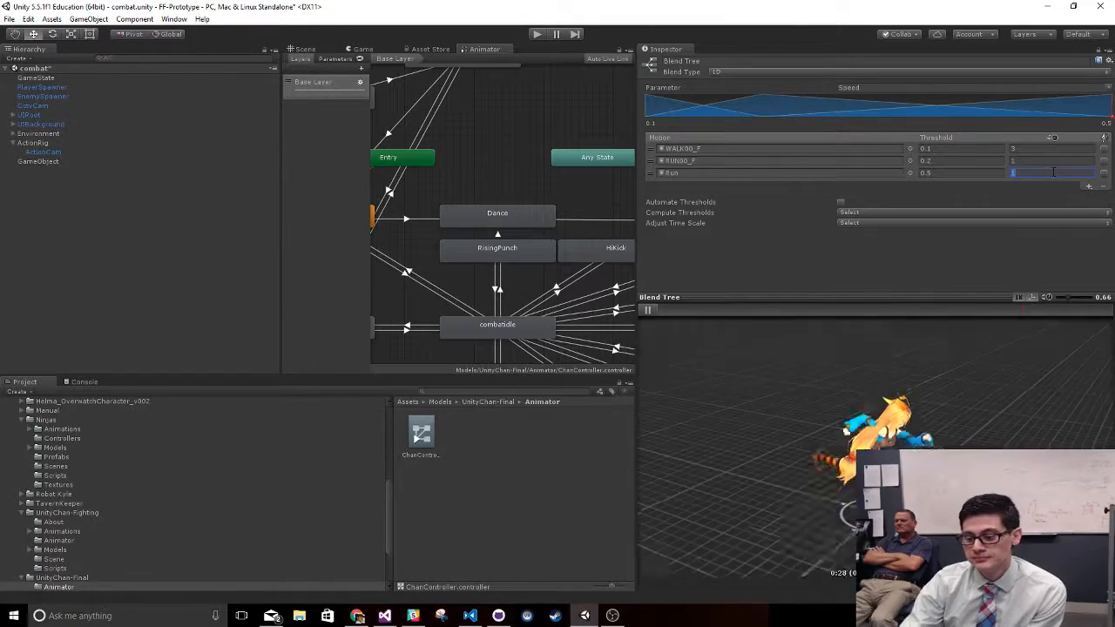
text(6)
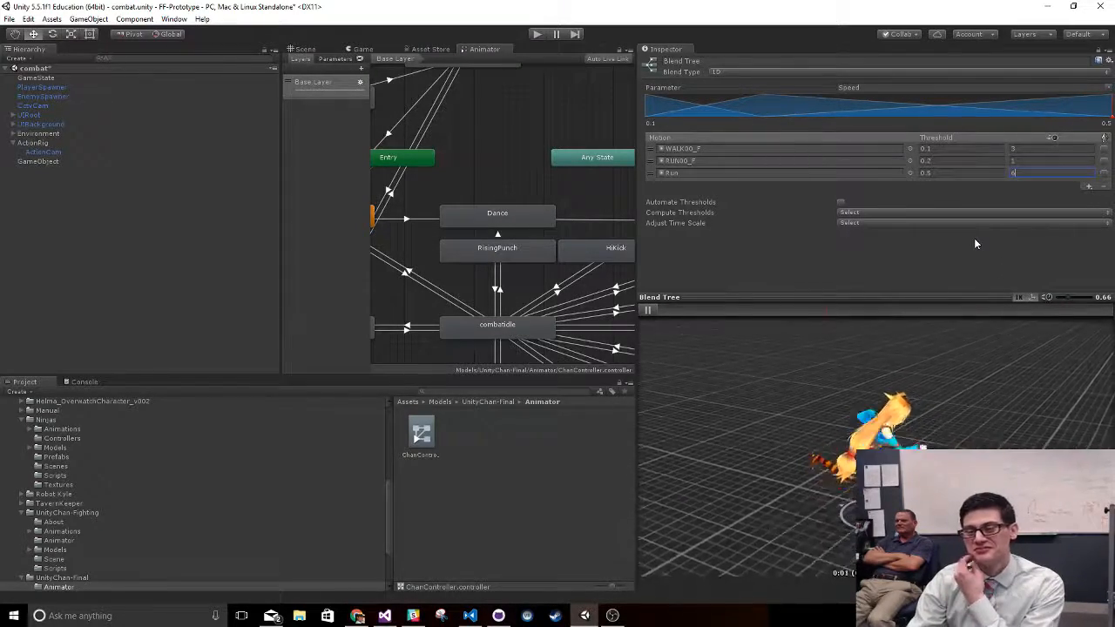
double_click(1034, 175)
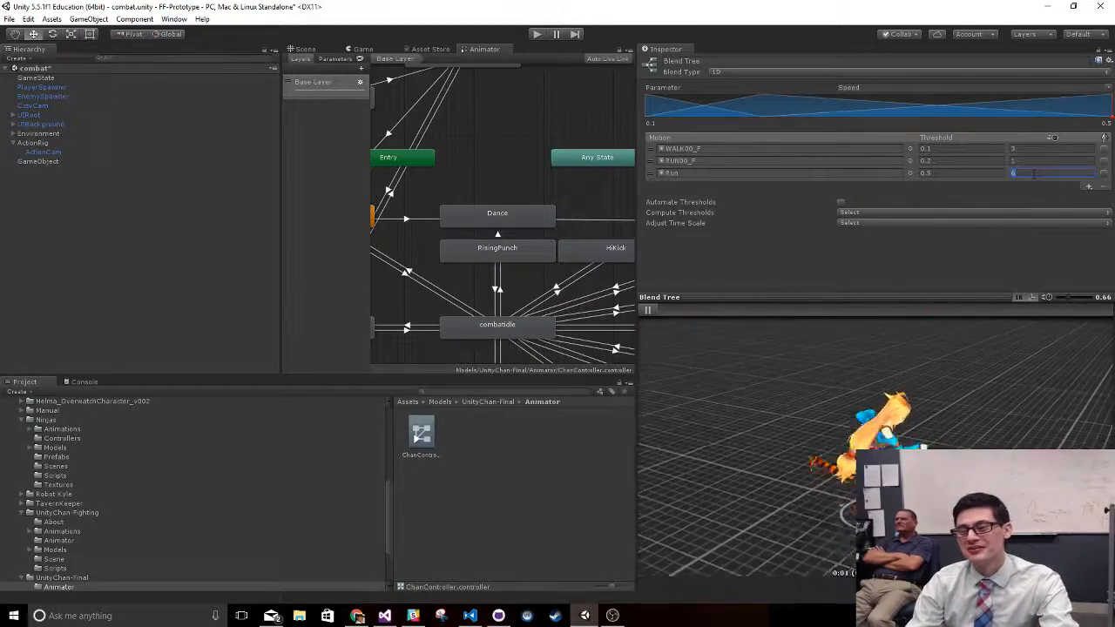
- Set the Run and WALK00_F time scales to 1, and toggle Automate Thresholds on and off to redistribute the motion thresholds
click(842, 203)
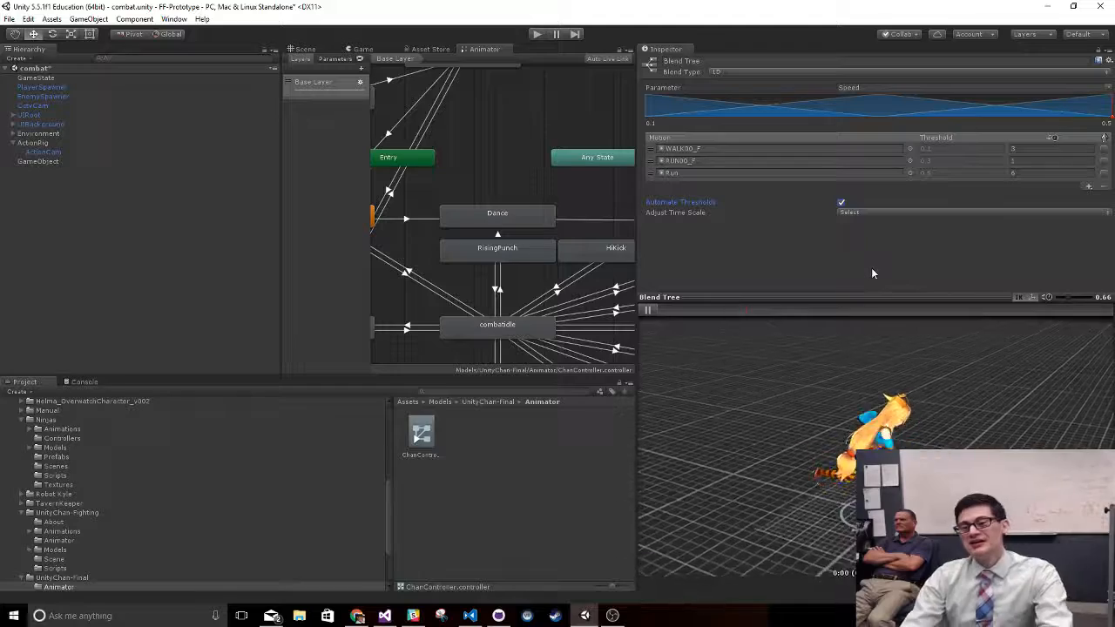
click(1027, 173)
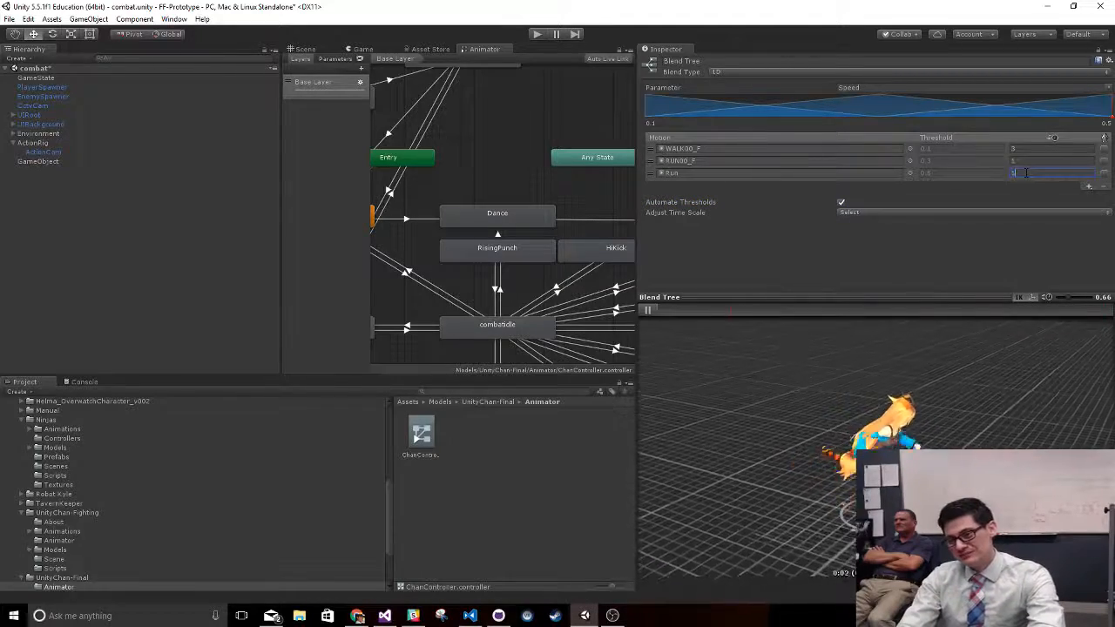
click(1030, 148)
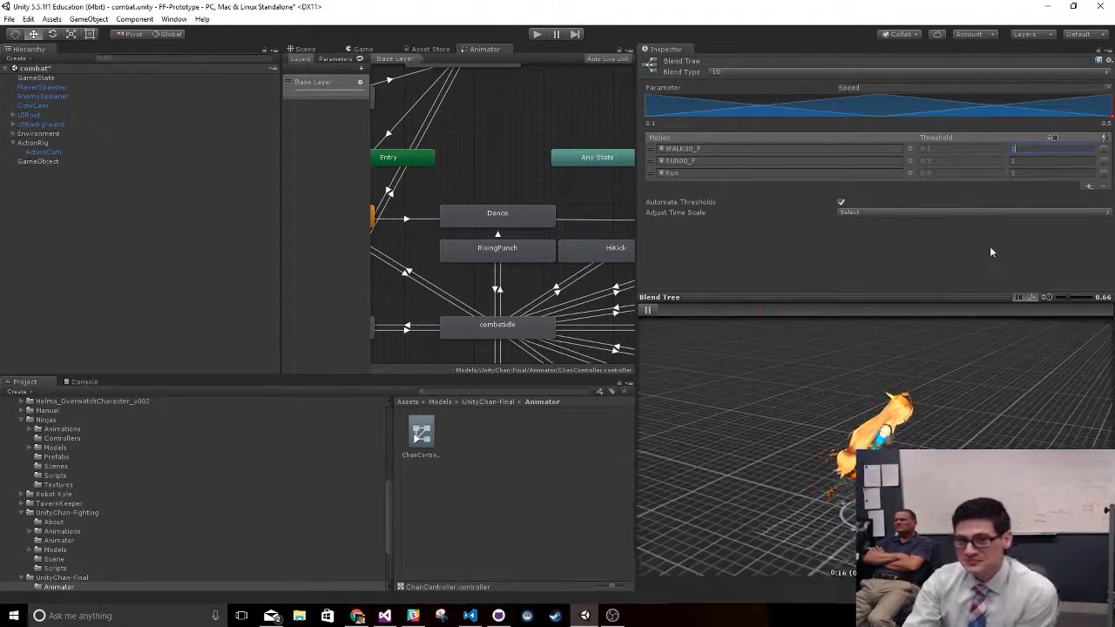
click(990, 252)
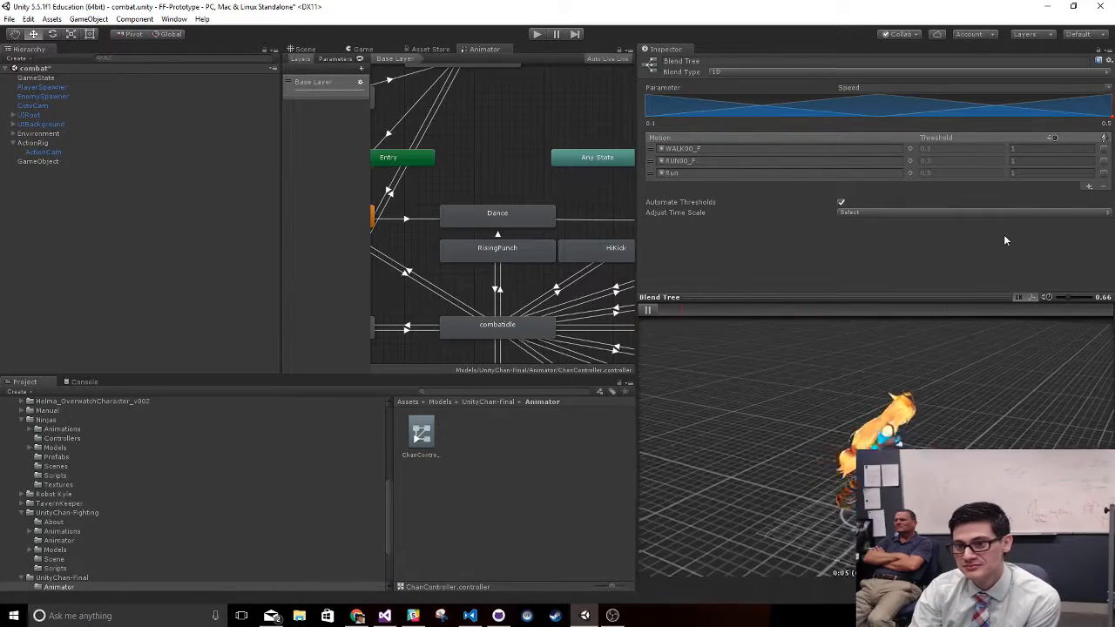
click(841, 202)
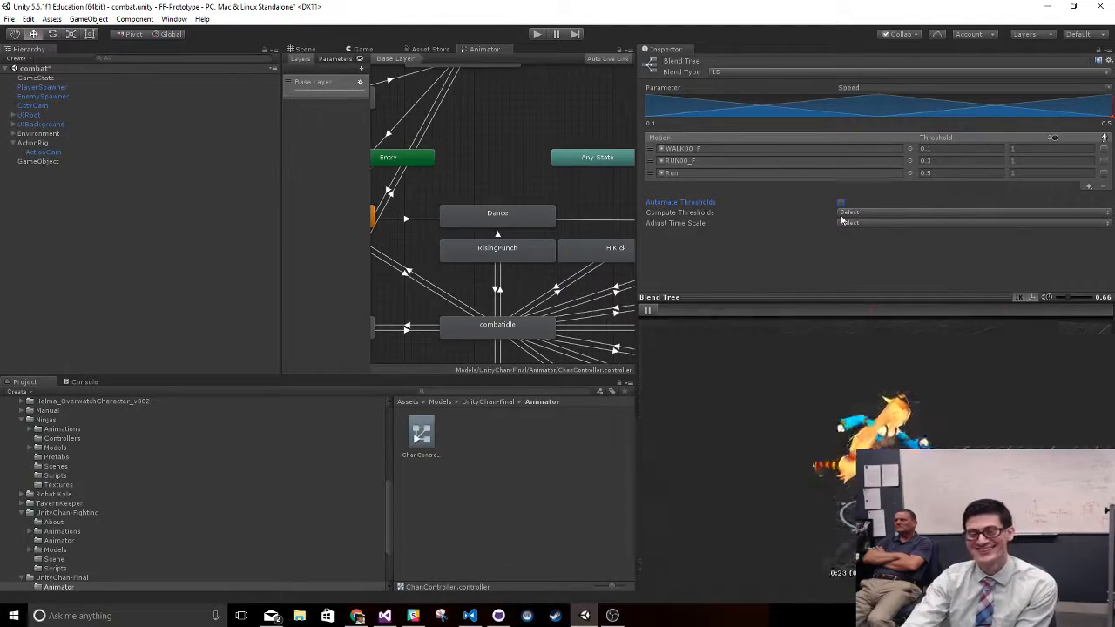
click(856, 277)
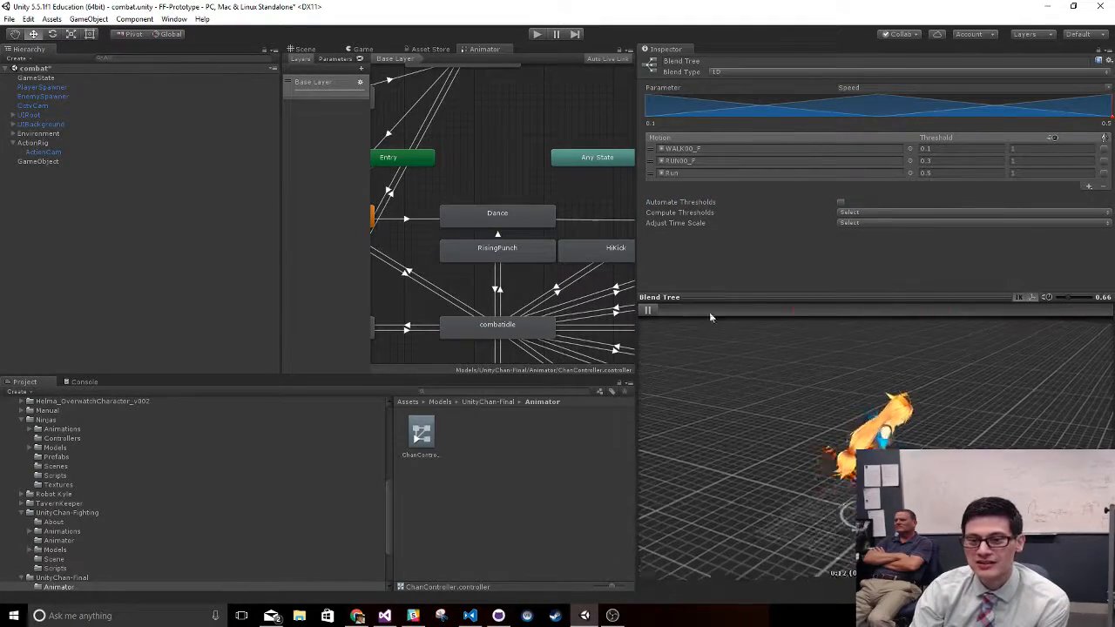
- Select the combatidle state to view its settings and transitions, and check the Windows notifications
click(497, 331)
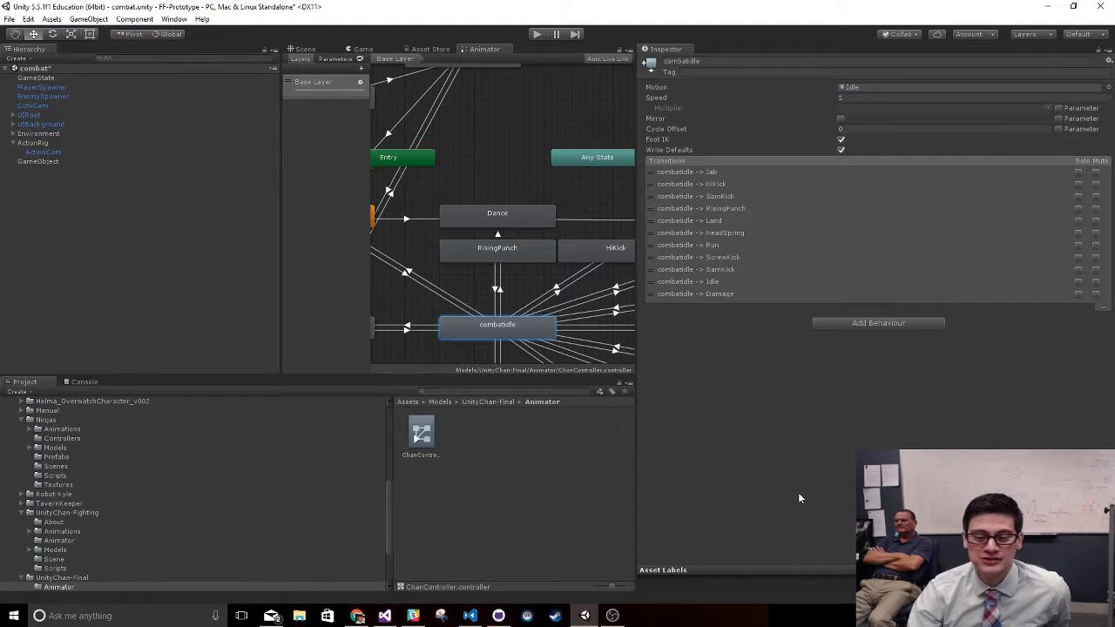
click(1099, 616)
click(1099, 615)
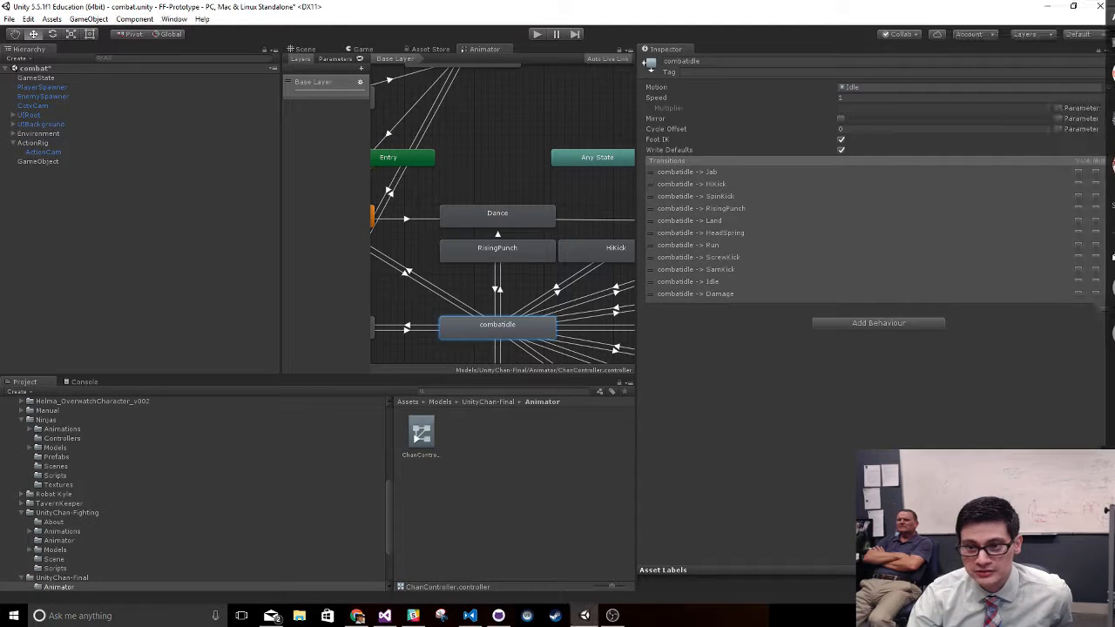